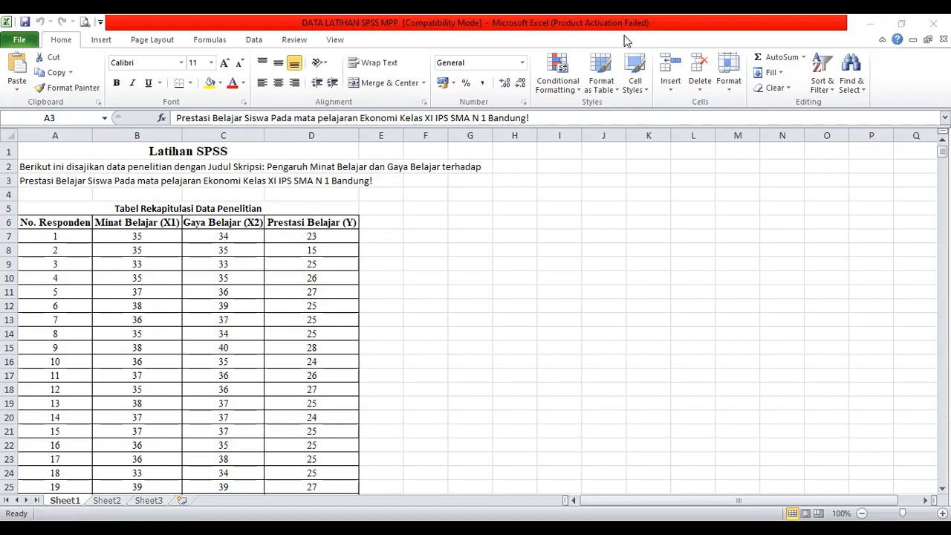
Scroll through the Latihan SPSS data table to review all respondent scores for X1, X2 and Y, then return to the top
{"action": "left_click", "coordinate": [576, 501]}
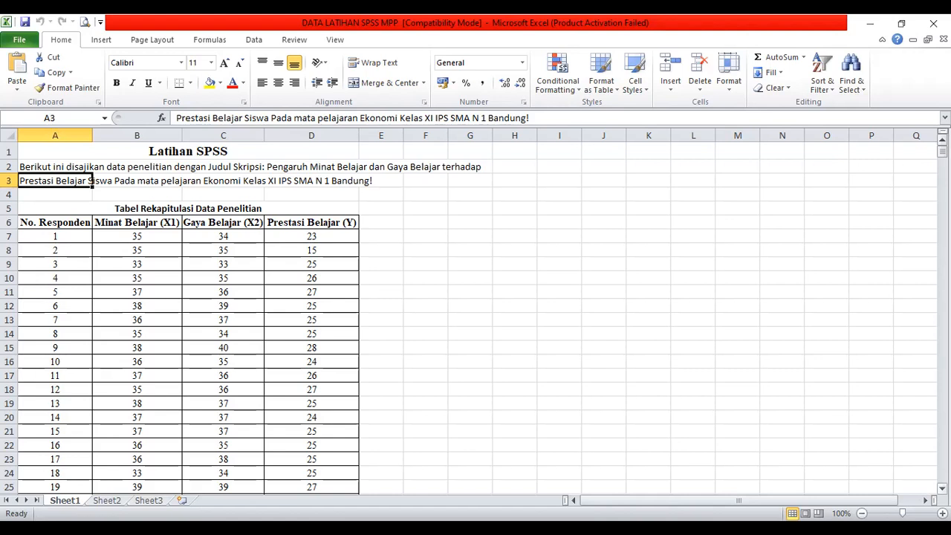
{"action": "left_click", "coordinate": [367, 199]}
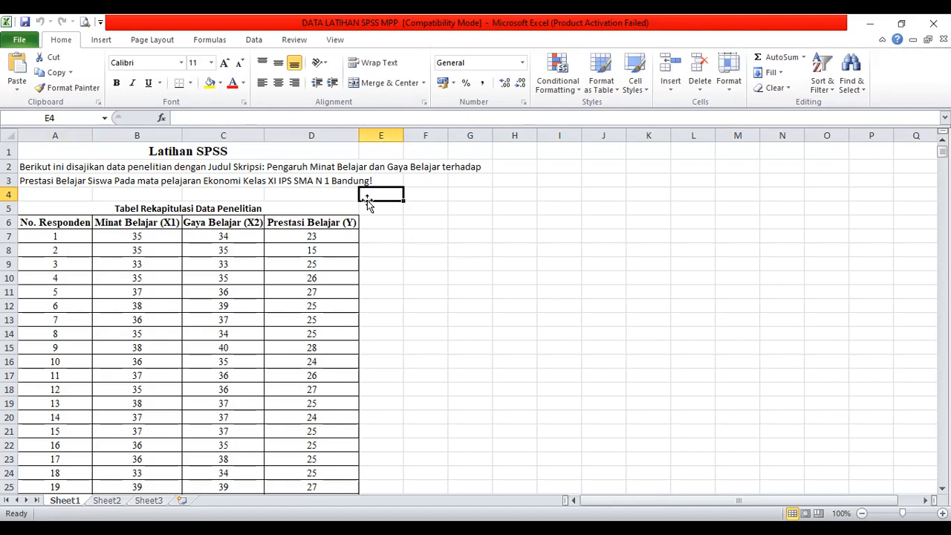
{"action": "left_click", "coordinate": [326, 235]}
{"action": "key", "text": "Down"}
{"action": "key", "text": "Down"}
{"action": "key", "text": "Down"}
{"action": "key", "text": "Down"}
{"action": "key", "text": "Down"}
{"action": "key", "text": "Down"}
{"action": "key", "text": "Down"}
{"action": "key", "text": "Down"}
{"action": "key", "text": "Down"}
{"action": "key", "text": "Down"}
{"action": "key", "text": "Down"}
{"action": "key", "text": "Down"}
{"action": "key", "text": "Down"}
{"action": "key", "text": "Down"}
{"action": "key", "text": "Down"}
{"action": "key", "text": "Down"}
{"action": "key", "text": "Down"}
{"action": "key", "text": "Down"}
{"action": "key", "text": "Down"}
{"action": "key", "text": "Down"}
{"action": "key", "text": "Down"}
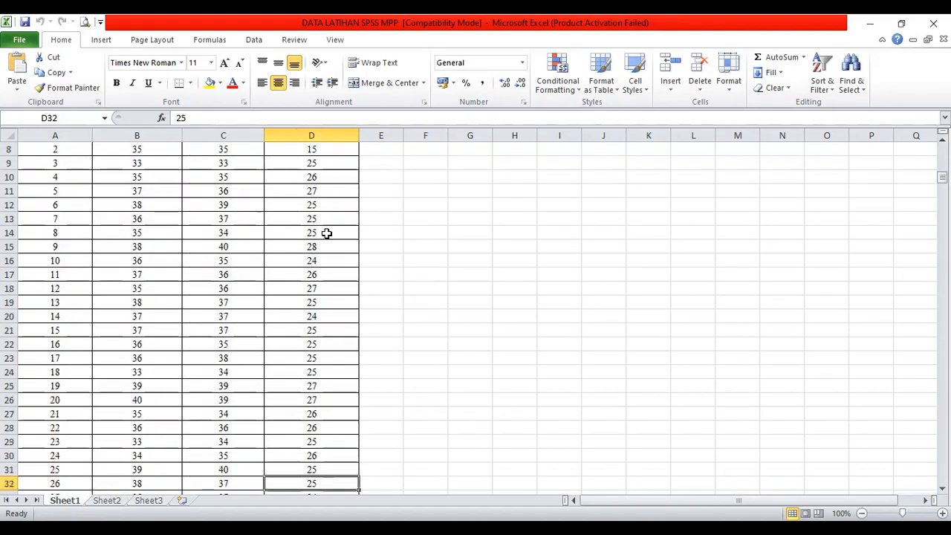
{"action": "key", "text": "Down"}
{"action": "key", "text": "Down"}
{"action": "key", "text": "Down"}
{"action": "key", "text": "Down"}
{"action": "key", "text": "Down"}
{"action": "key", "text": "Down"}
{"action": "key", "text": "Down"}
{"action": "key", "text": "Down"}
{"action": "key", "text": "Down"}
{"action": "key", "text": "Down"}
{"action": "key", "text": "Down"}
{"action": "key", "text": "Down"}
{"action": "key", "text": "Down"}
{"action": "key", "text": "Down"}
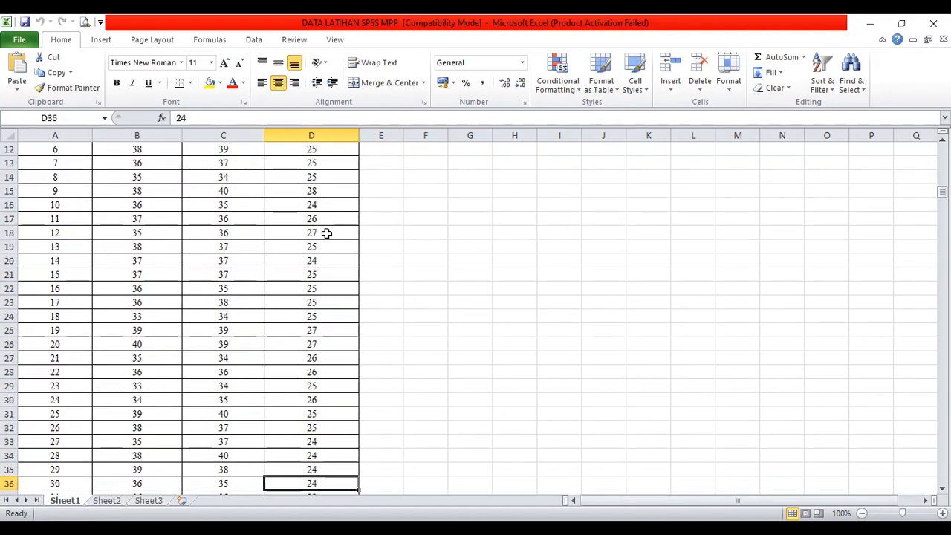
{"action": "key", "text": "Down"}
{"action": "key", "text": "Down"}
{"action": "key", "text": "Down"}
{"action": "key", "text": "Down"}
{"action": "key", "text": "Down"}
{"action": "key", "text": "Down"}
{"action": "key", "text": "Down"}
{"action": "key", "text": "Down"}
{"action": "key", "text": "Down"}
{"action": "key", "text": "Down"}
{"action": "key", "text": "Down"}
{"action": "key", "text": "Down"}
{"action": "key", "text": "Down"}
{"action": "key", "text": "Down"}
{"action": "key", "text": "Down"}
{"action": "key", "text": "Down"}
{"action": "key", "text": "Down"}
{"action": "key", "text": "Down"}
{"action": "key", "text": "Down"}
{"action": "key", "text": "Down"}
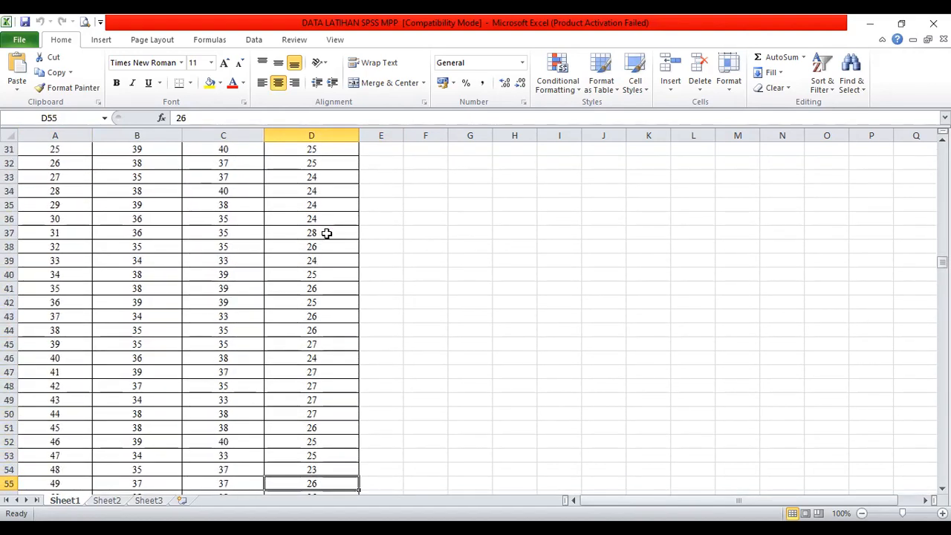
{"action": "key", "text": "Down"}
{"action": "key", "text": "Down"}
{"action": "key", "text": "Down"}
{"action": "key", "text": "Down"}
{"action": "key", "text": "Down"}
{"action": "key", "text": "Down"}
{"action": "key", "text": "Down"}
{"action": "key", "text": "Down"}
{"action": "key", "text": "Down"}
{"action": "key", "text": "Down"}
{"action": "key", "text": "Down"}
{"action": "key", "text": "Down"}
{"action": "key", "text": "Down"}
{"action": "key", "text": "Down"}
{"action": "key", "text": "Down"}
{"action": "key", "text": "Down"}
{"action": "key", "text": "Down"}
{"action": "key", "text": "Down"}
{"action": "key", "text": "Down"}
{"action": "key", "text": "Down"}
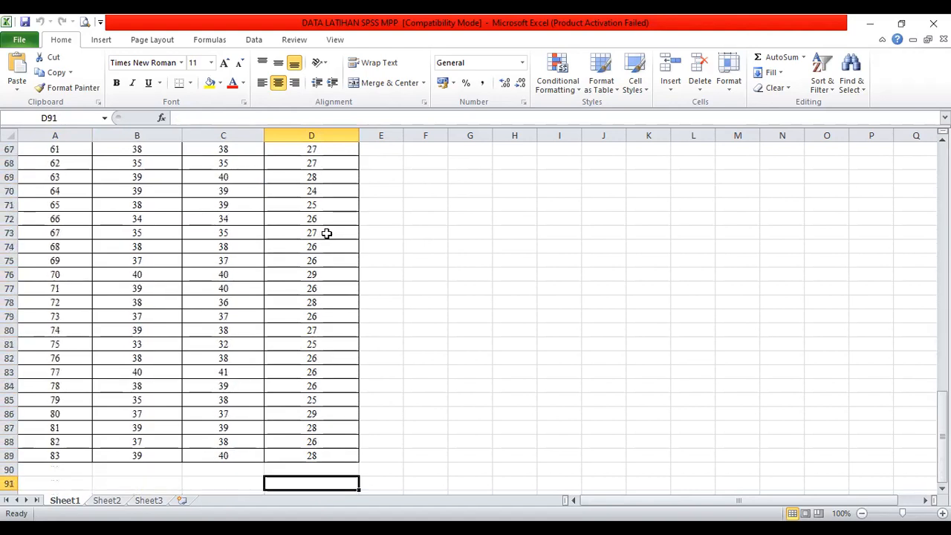
{"action": "left_click", "coordinate": [85, 454]}
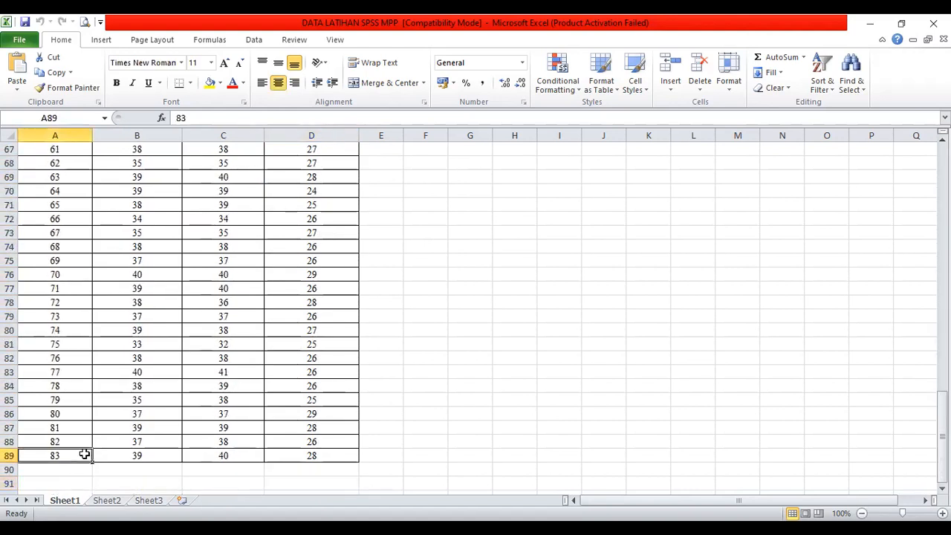
{"action": "key", "text": "Up"}
{"action": "key", "text": "Up"}
{"action": "key", "text": "Up"}
{"action": "key", "text": "Up"}
{"action": "key", "text": "Up"}
{"action": "key", "text": "Up"}
{"action": "key", "text": "Up"}
{"action": "key", "text": "Up"}
{"action": "key", "text": "Up"}
{"action": "key", "text": "Up"}
{"action": "key", "text": "Up"}
{"action": "key", "text": "Up"}
{"action": "key", "text": "Up"}
{"action": "key", "text": "Up"}
{"action": "key", "text": "Up"}
{"action": "key", "text": "Up"}
{"action": "key", "text": "Up"}
{"action": "key", "text": "Up"}
{"action": "key", "text": "Up"}
{"action": "key", "text": "Up"}
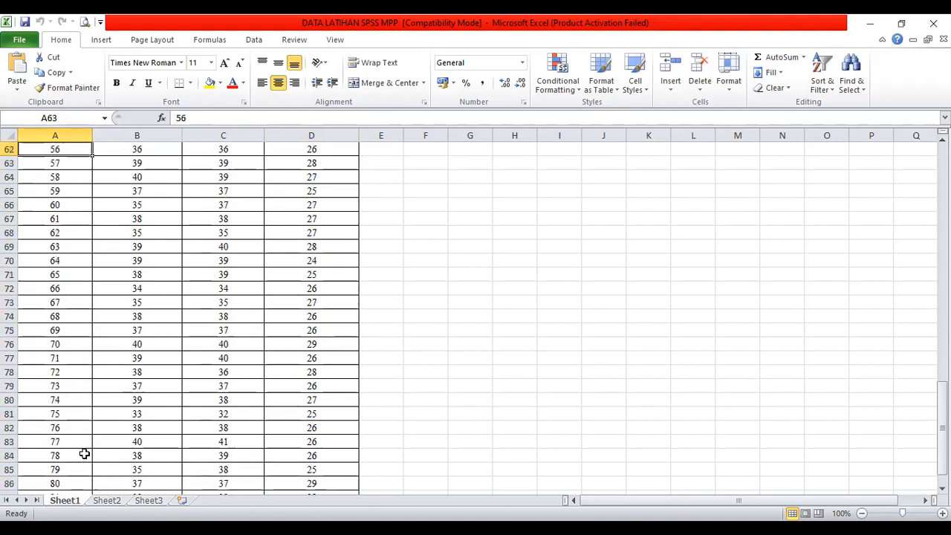
{"action": "key", "text": "Up"}
{"action": "key", "text": "Up"}
{"action": "key", "text": "Up"}
{"action": "key", "text": "Up"}
{"action": "key", "text": "Up"}
{"action": "key", "text": "Up"}
{"action": "key", "text": "Up"}
{"action": "key", "text": "Up"}
{"action": "key", "text": "Up"}
{"action": "key", "text": "Up"}
{"action": "key", "text": "Up"}
{"action": "key", "text": "Up"}
{"action": "key", "text": "Up"}
{"action": "key", "text": "Up"}
{"action": "key", "text": "Up"}
{"action": "key", "text": "Up"}
{"action": "key", "text": "Up"}
{"action": "key", "text": "Up"}
{"action": "key", "text": "Up"}
{"action": "key", "text": "Up"}
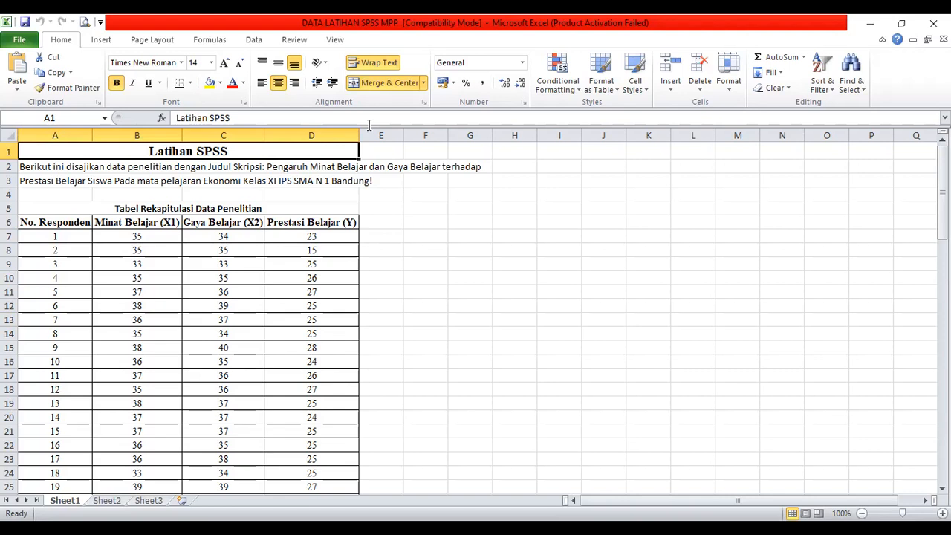
Switch to the PowerPoint presentation and open reading view on the classical assumption tests slide
{"action": "key", "text": "alt+Tab"}
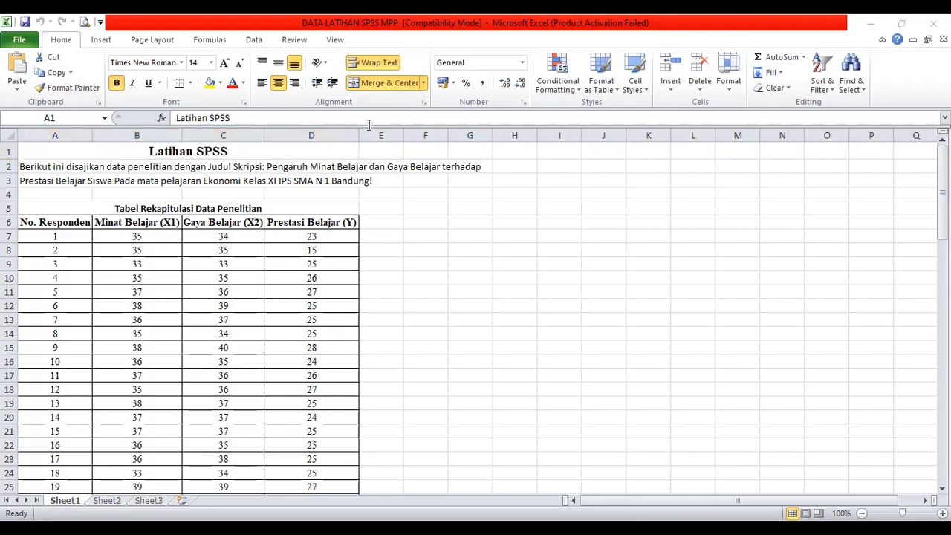
{"action": "key", "text": "alt+Tab"}
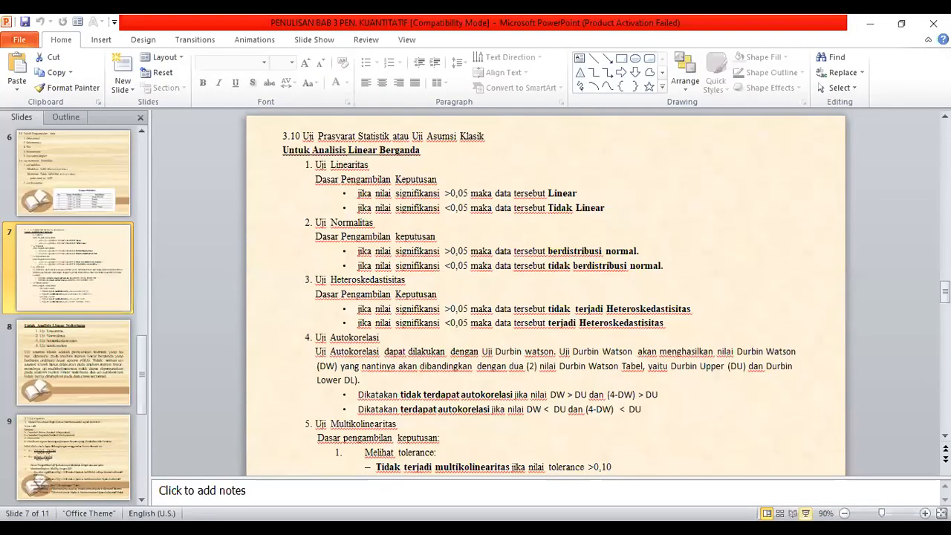
{"action": "left_click", "coordinate": [806, 513]}
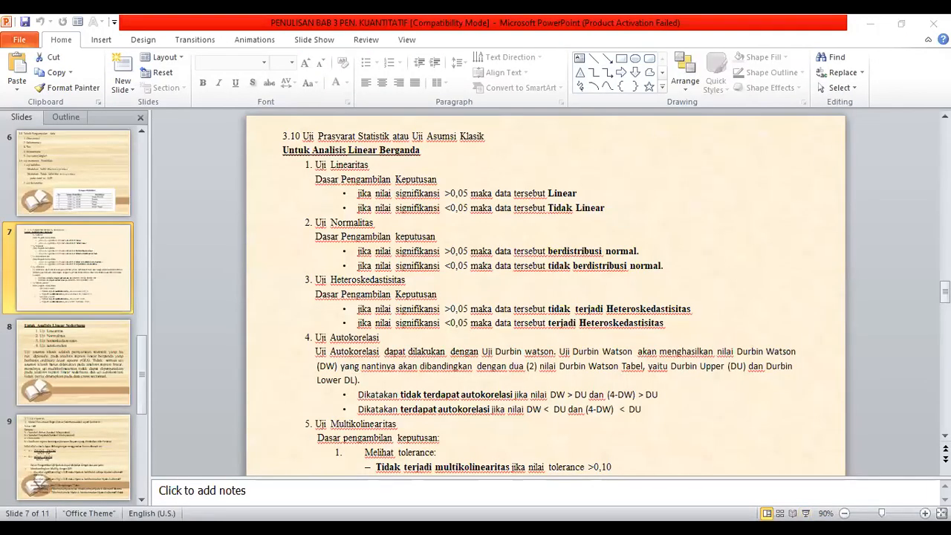
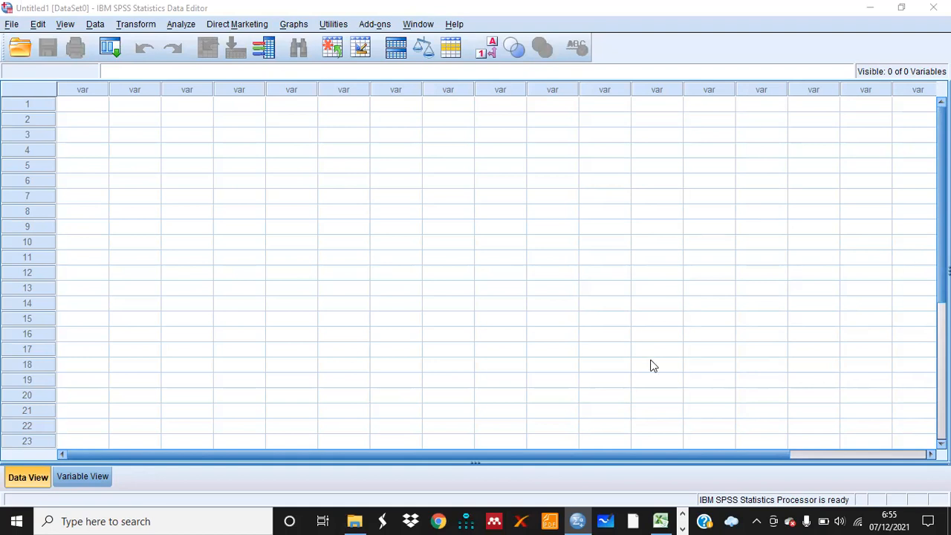
Switch to Excel and copy the X1, X2 and Y scores of all respondents, cells B7 to D89
{"action": "left_click", "coordinate": [661, 520]}
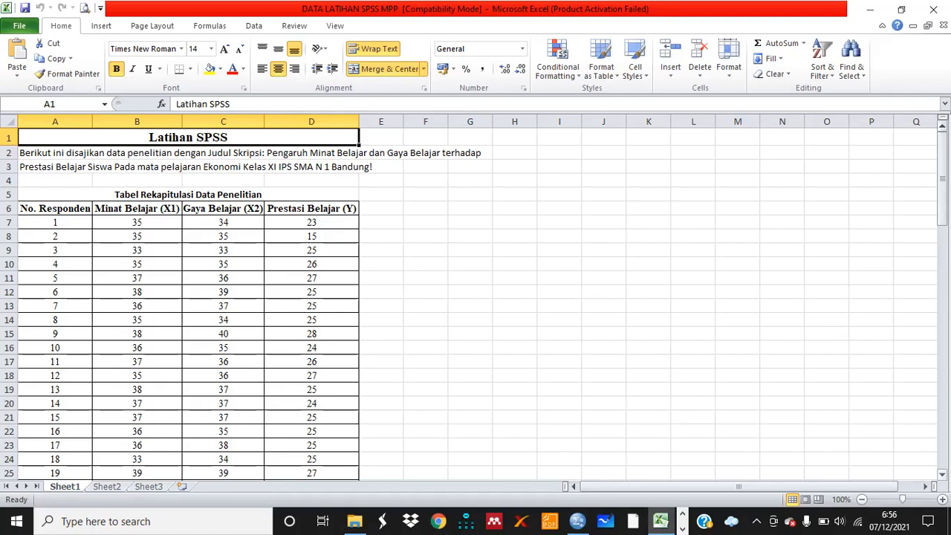
{"action": "left_click", "coordinate": [942, 474]}
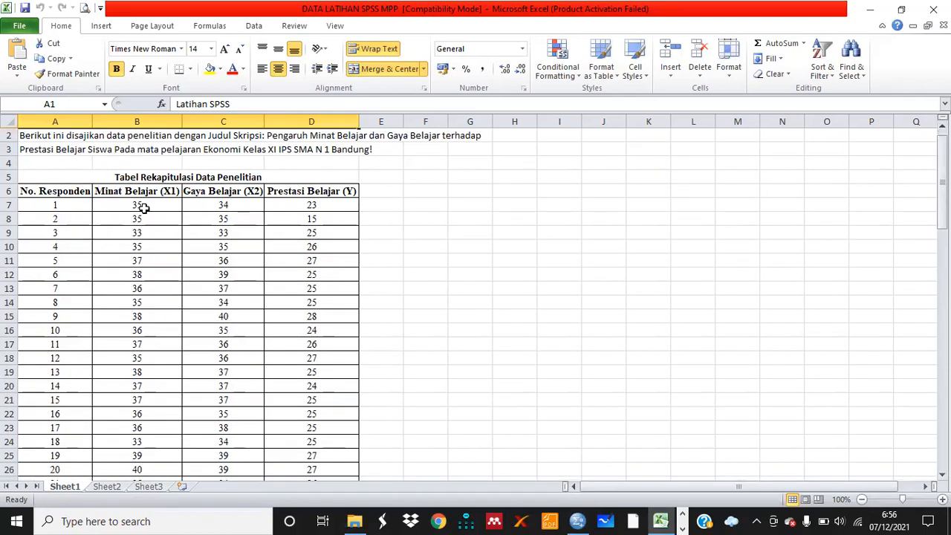
{"action": "left_click_drag", "start_coordinate": [135, 205], "coordinate": [287, 439]}
{"action": "key", "text": "ctrl+c"}
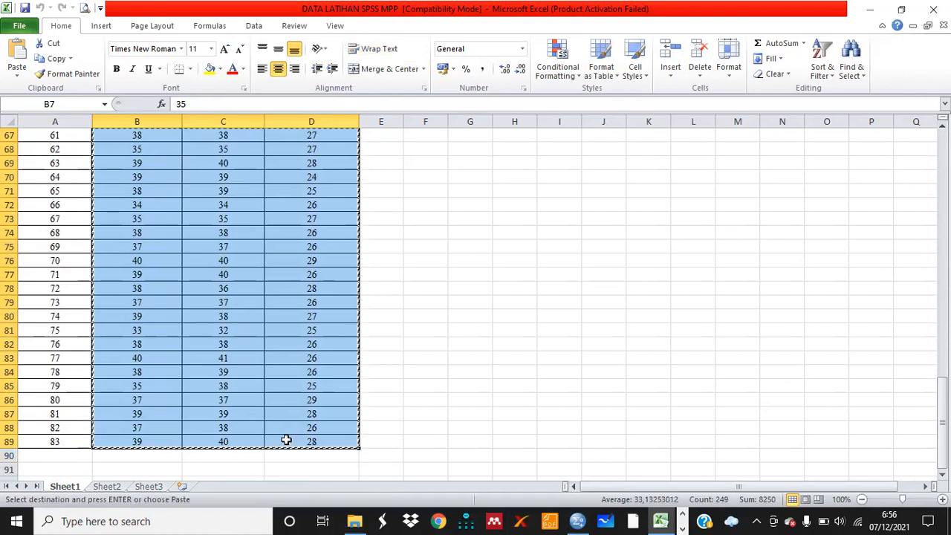
Switch to SPSS and paste the copied scores into the first cell of the empty data sheet
{"action": "mouse_move", "coordinate": [577, 521]}
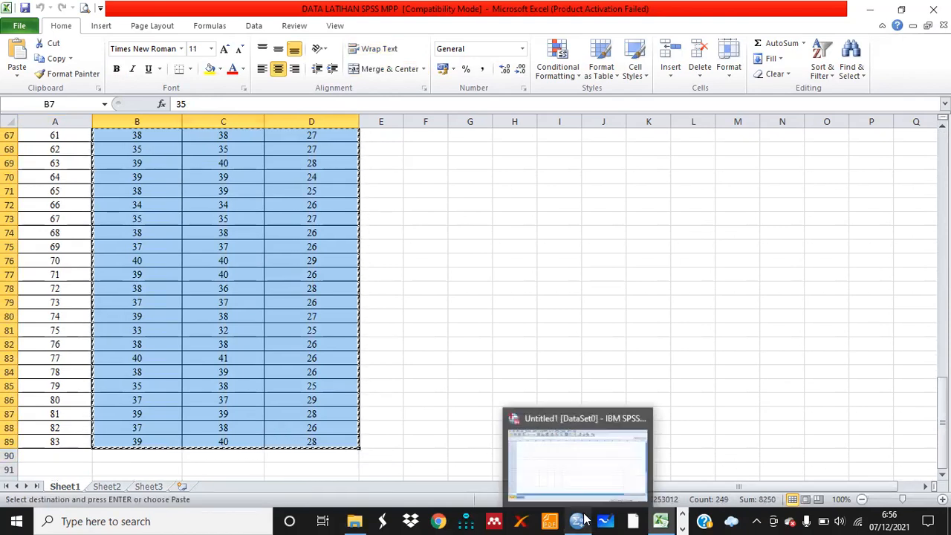
{"action": "left_click", "coordinate": [565, 461]}
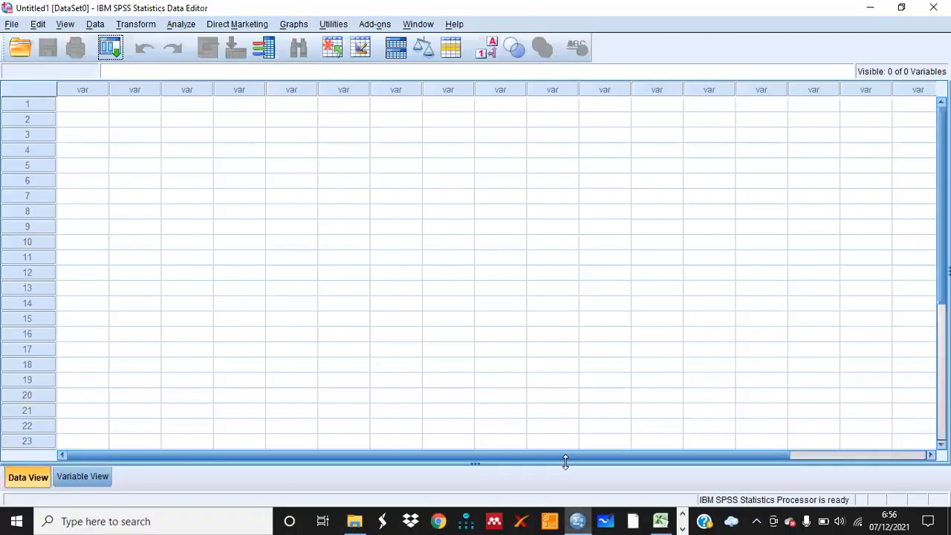
{"action": "left_click", "coordinate": [94, 107]}
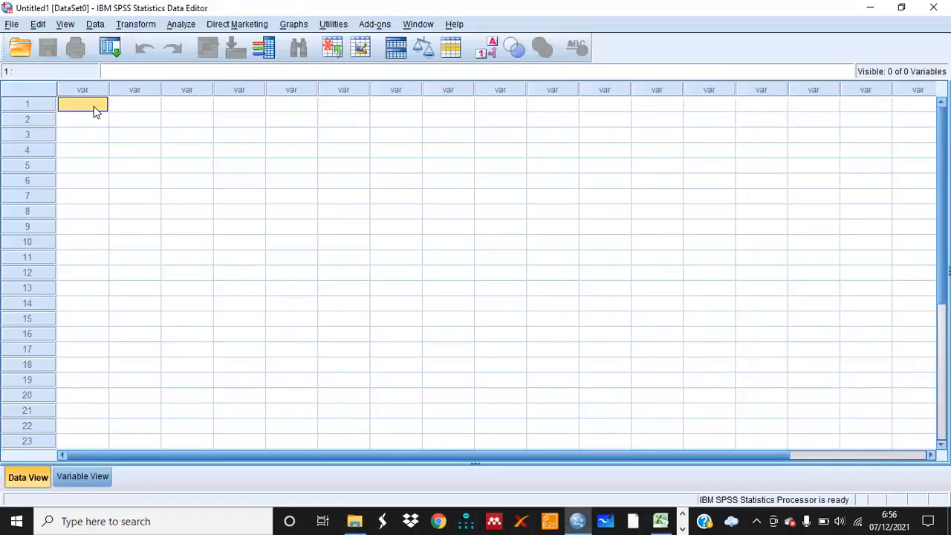
{"action": "key", "text": "ctrl+v"}
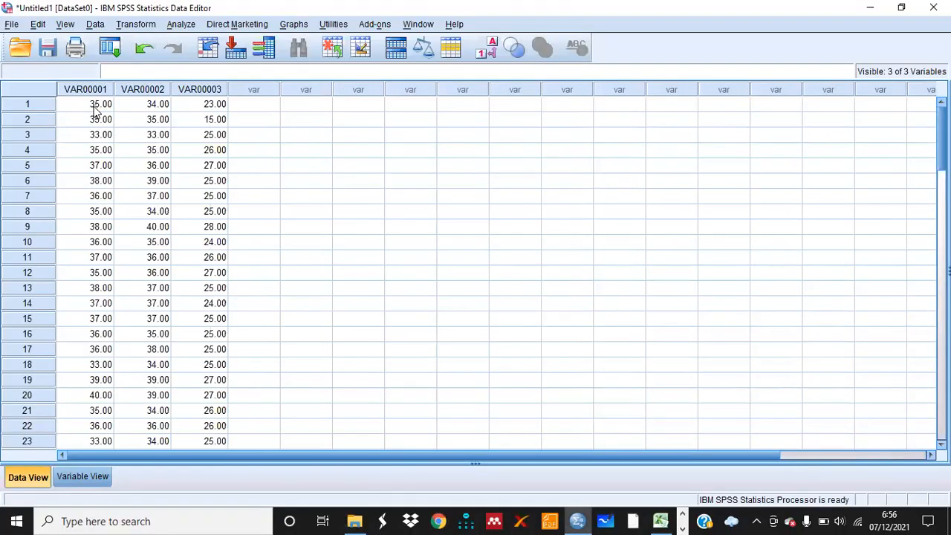
Open the variable definitions and compare them with the column headers in the Excel sheet
{"action": "left_click", "coordinate": [80, 478]}
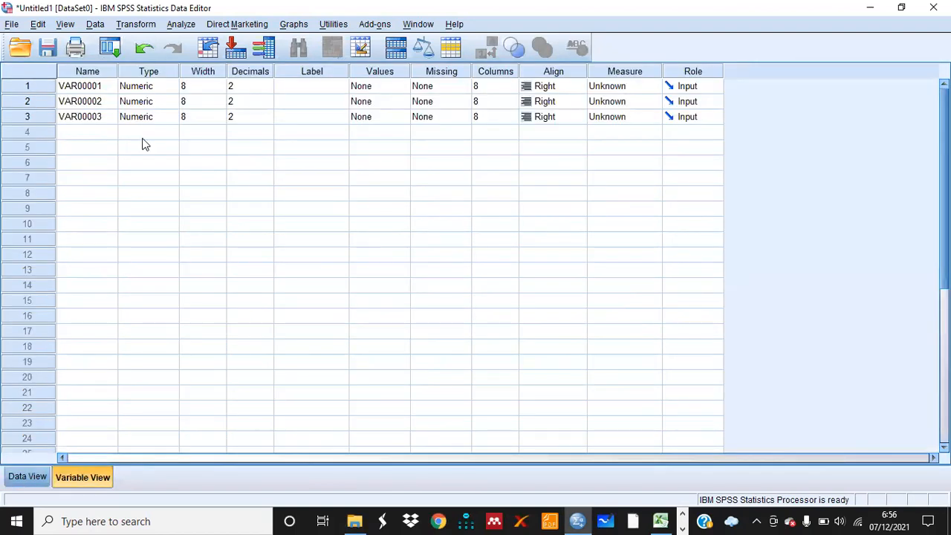
{"action": "left_click", "coordinate": [106, 89]}
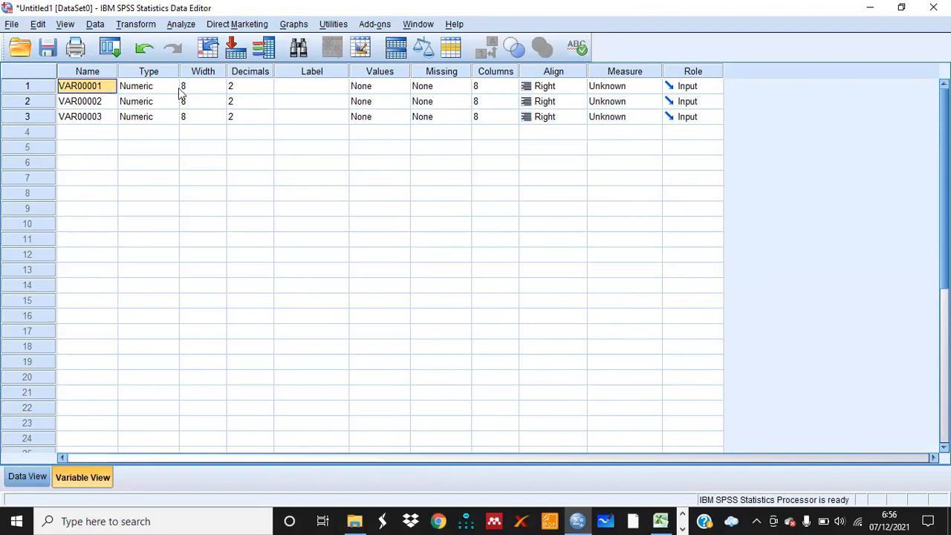
{"action": "mouse_move", "coordinate": [662, 520]}
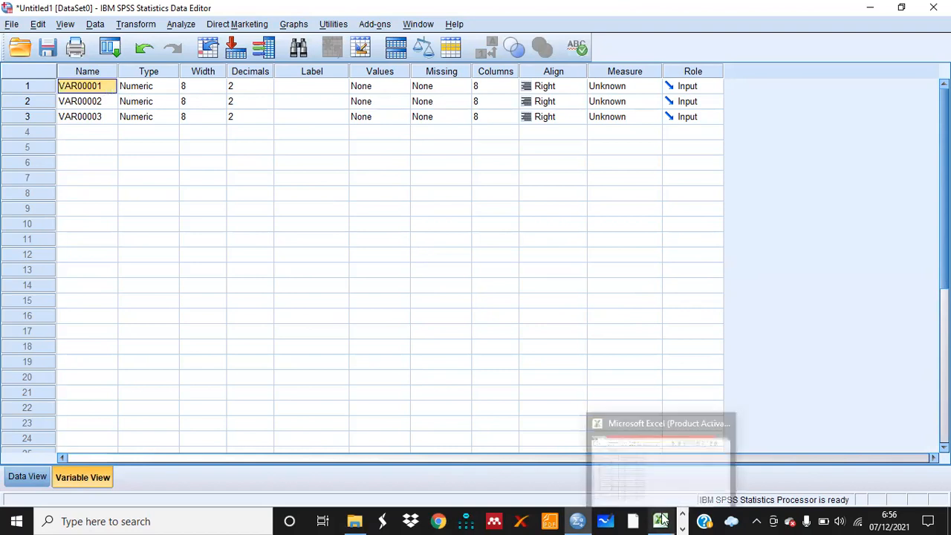
{"action": "left_click", "coordinate": [682, 450]}
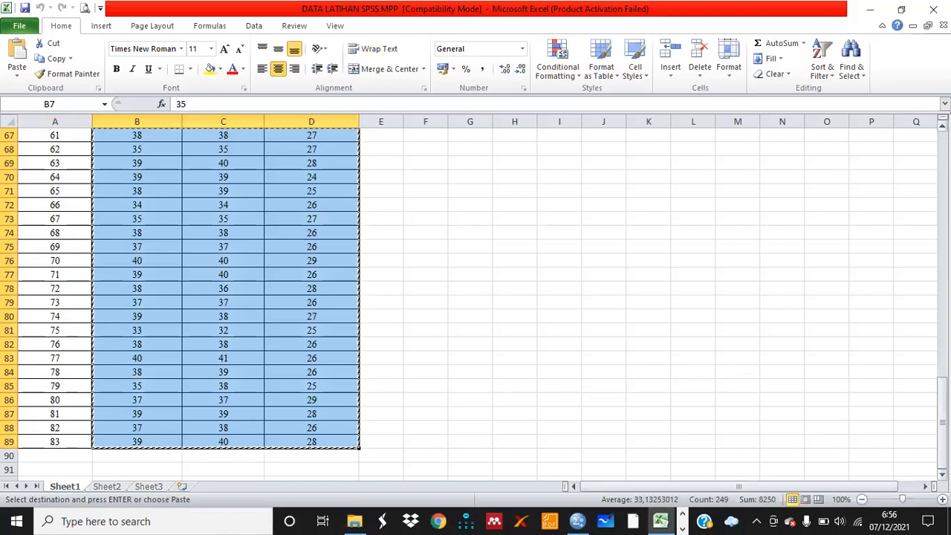
{"action": "scroll", "coordinate": [476, 297], "scroll_direction": "up", "scroll_amount": 20}
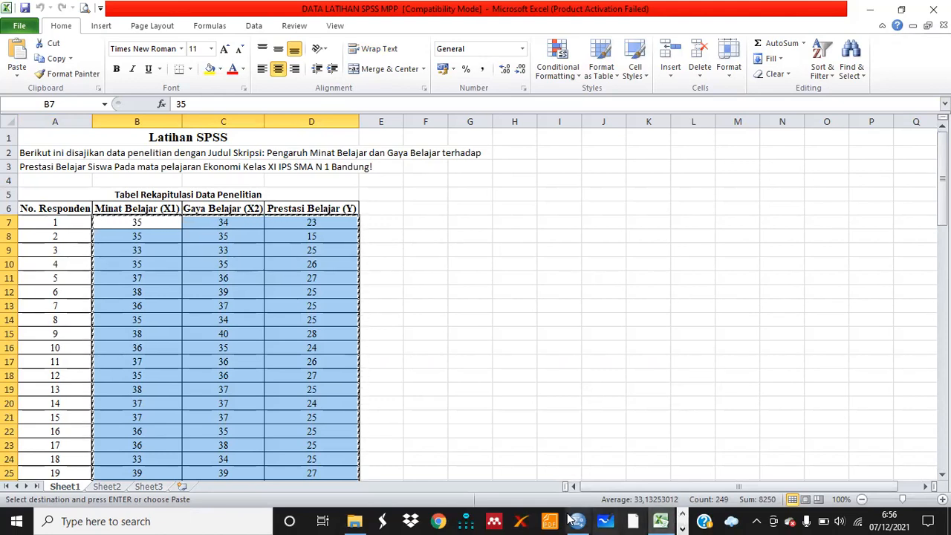
{"action": "mouse_move", "coordinate": [576, 521]}
{"action": "left_click", "coordinate": [546, 473]}
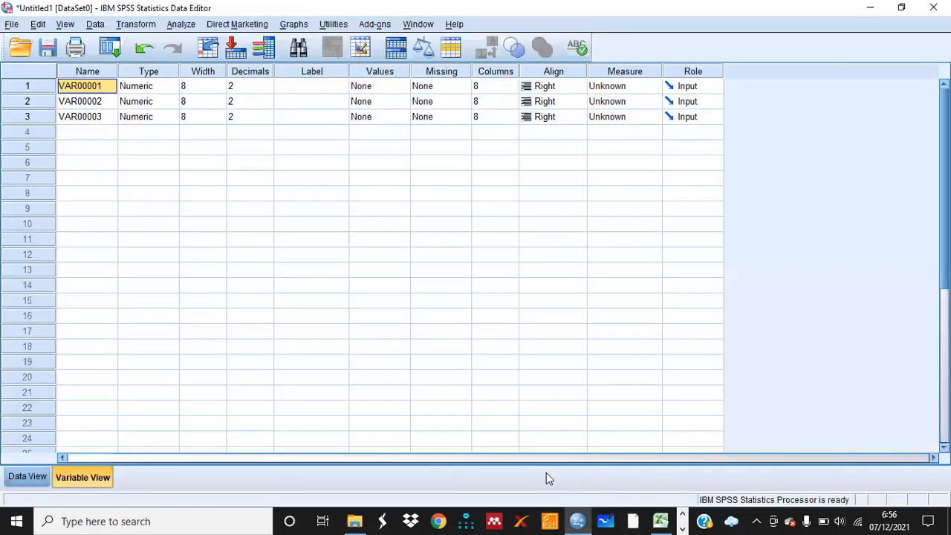
Try to rename the first variable Minat_Belajar(X1)
{"action": "left_click", "coordinate": [97, 87]}
{"action": "type", "text": "Minat"}
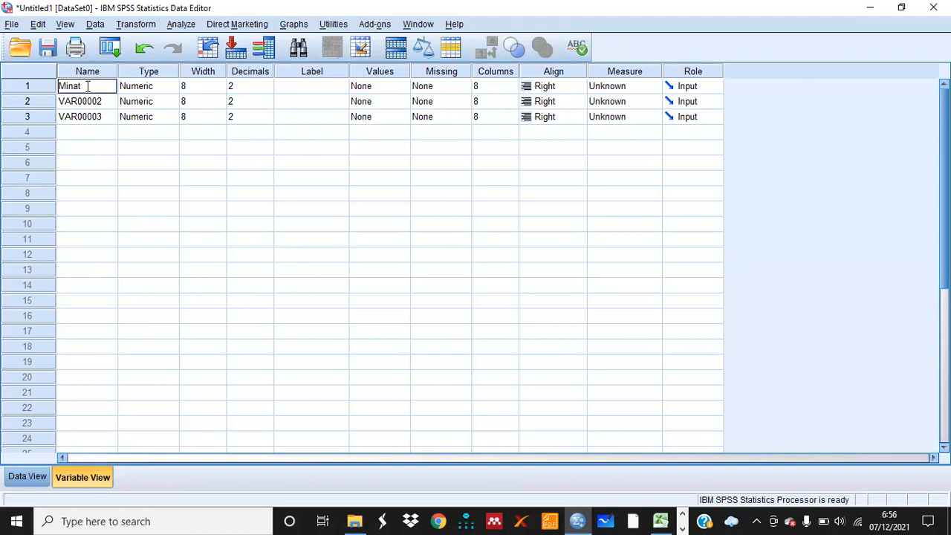
{"action": "type", "text": "Belajar"}
{"action": "key", "text": "BackSpace"}
{"action": "key", "text": "BackSpace"}
{"action": "key", "text": "BackSpace"}
{"action": "key", "text": "BackSpace"}
{"action": "key", "text": "BackSpace"}
{"action": "key", "text": "BackSpace"}
{"action": "key", "text": "BackSpace"}
{"action": "key", "text": "BackSpace"}
{"action": "type", "text": "_Belajar(X"}
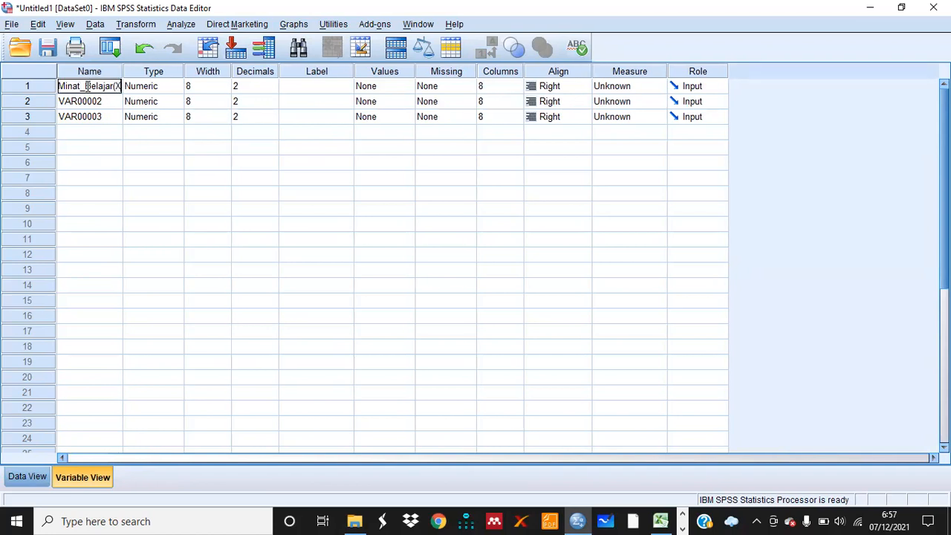
{"action": "type", "text": "1)"}
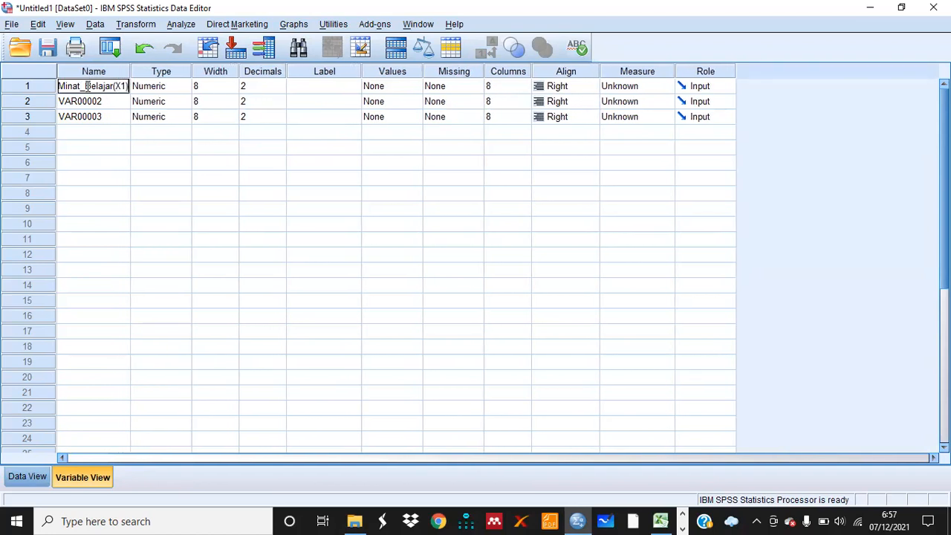
{"action": "left_click", "coordinate": [274, 90]}
{"action": "left_click", "coordinate": [476, 278]}
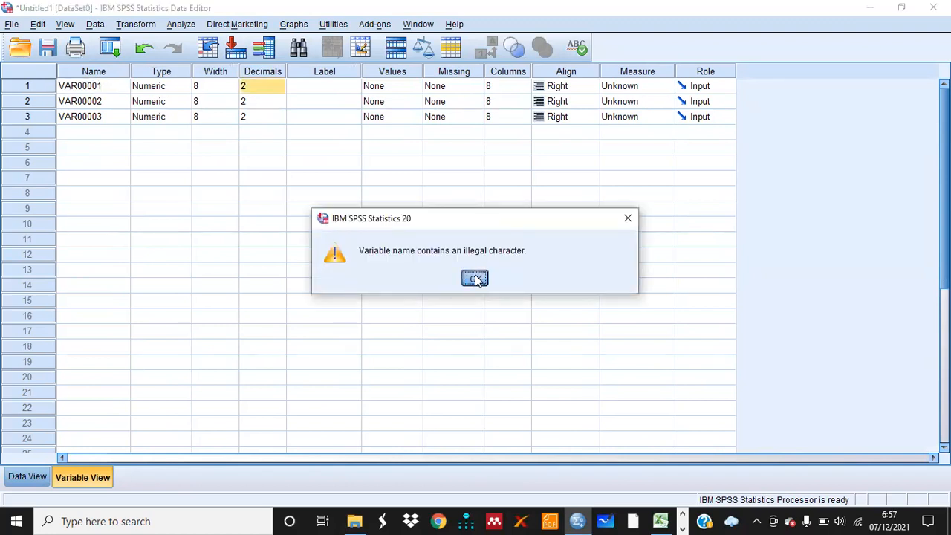
Rename the first variable MINATBELAJAR_X1 and set its decimals to 0
{"action": "left_click", "coordinate": [108, 88]}
{"action": "key", "text": "BackSpace"}
{"action": "type", "text": "MINAT"}
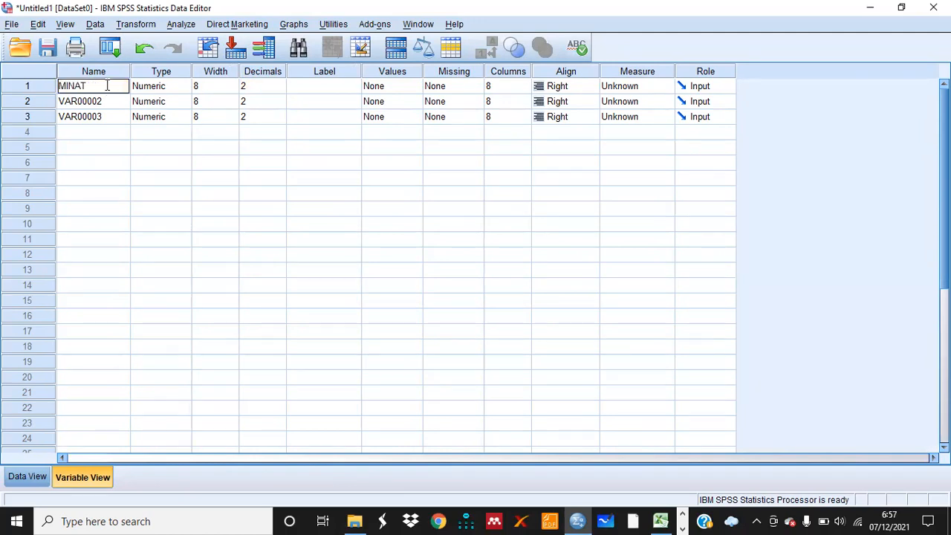
{"action": "type", "text": "BELAJAR_X1"}
{"action": "left_click", "coordinate": [272, 87]}
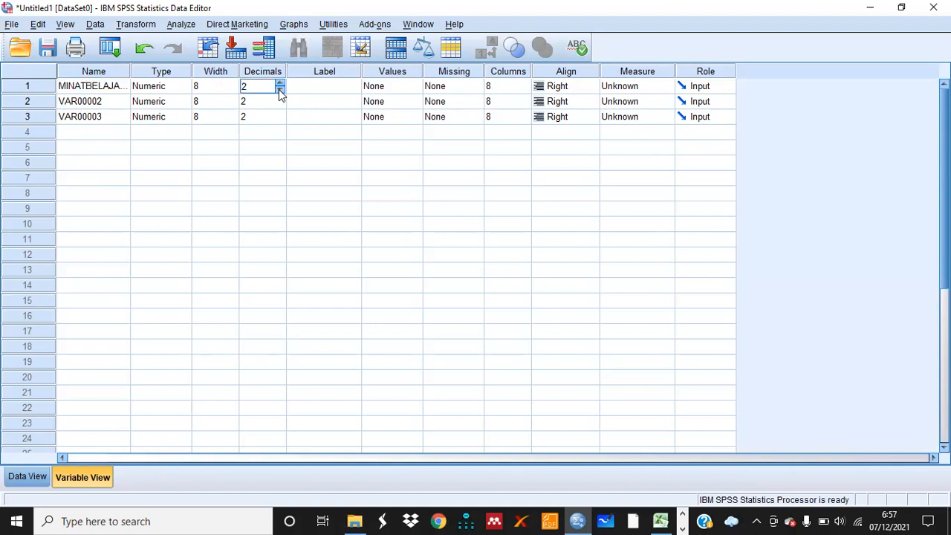
{"action": "left_click", "coordinate": [279, 89]}
{"action": "left_click", "coordinate": [279, 89]}
Widen the Name column and rename the second variable GAYABELAJAR_X2
{"action": "left_click_drag", "start_coordinate": [131, 68], "coordinate": [147, 68]}
{"action": "left_click", "coordinate": [111, 102]}
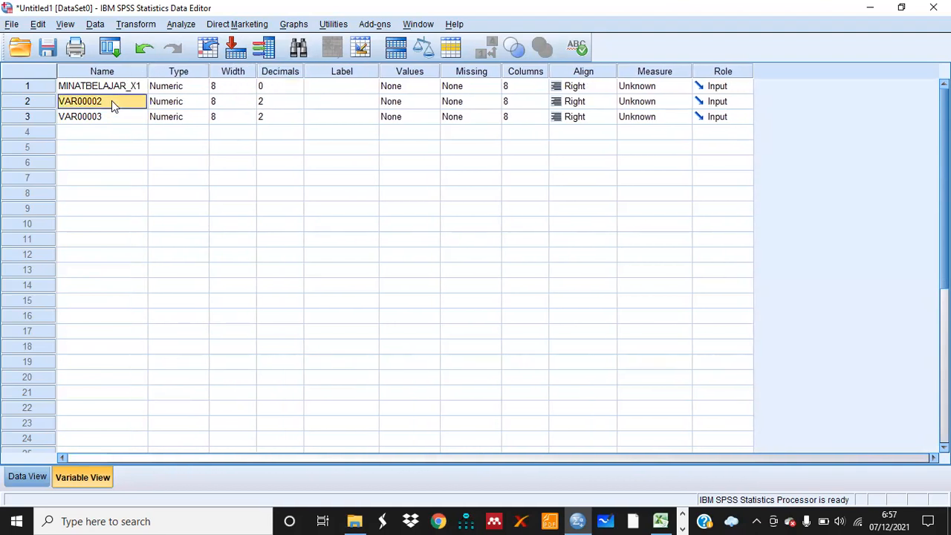
{"action": "type", "text": "G"}
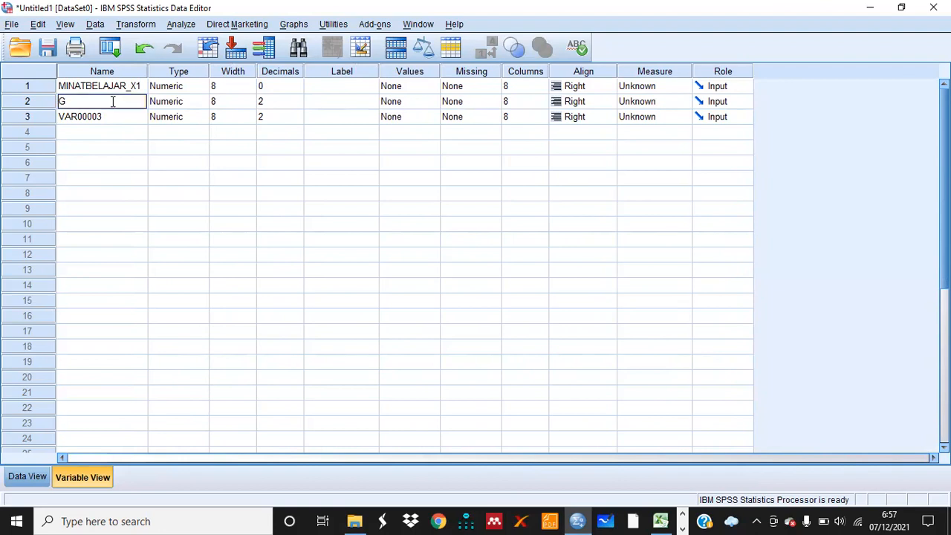
{"action": "type", "text": "AYABELAJAR_X2"}
{"action": "left_click", "coordinate": [124, 120]}
Check the Y header in Excel and rename the third variable PRESTASIBELAJAR_Y
{"action": "mouse_move", "coordinate": [660, 520]}
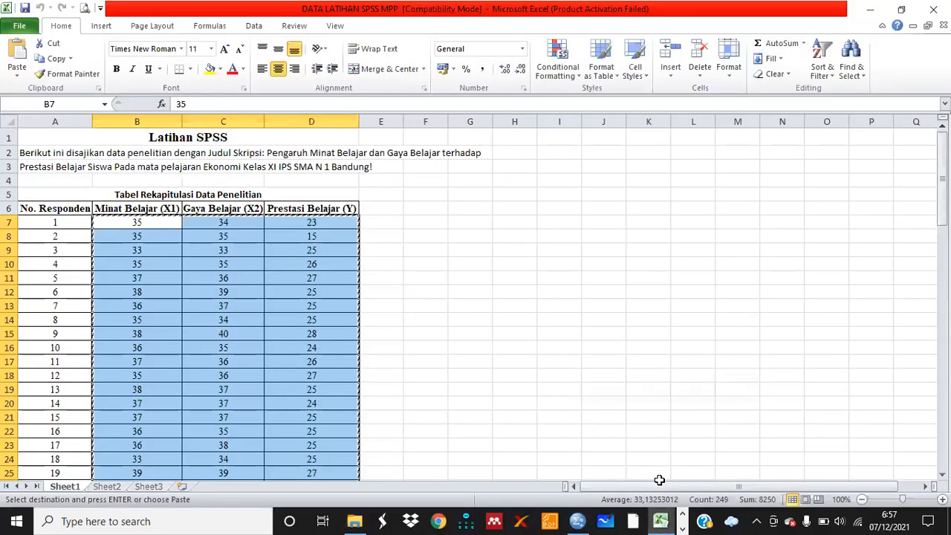
{"action": "left_click", "coordinate": [660, 484]}
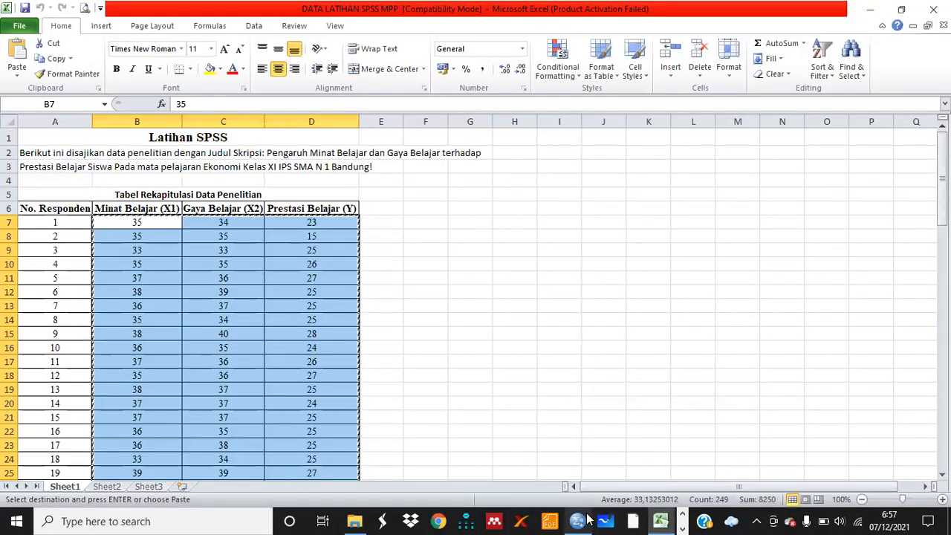
{"action": "mouse_move", "coordinate": [578, 520]}
{"action": "left_click", "coordinate": [572, 490]}
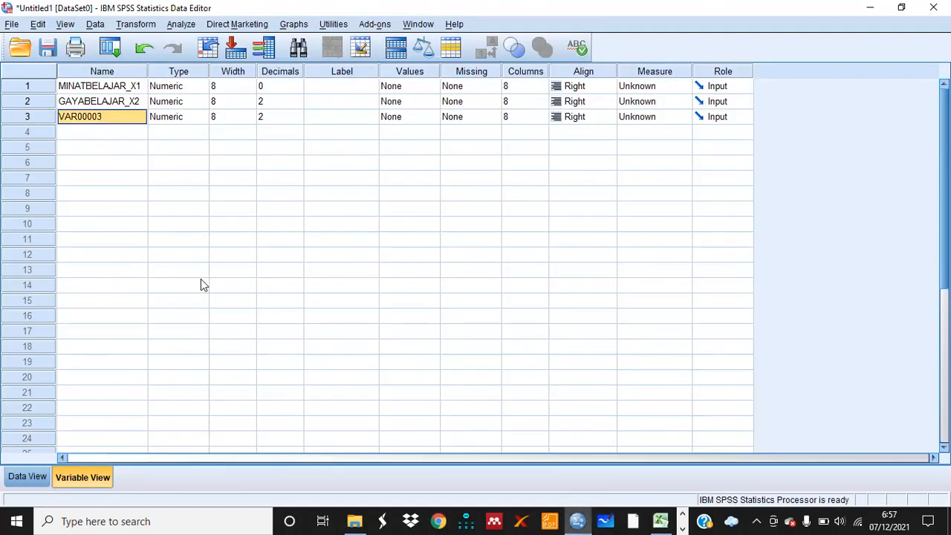
{"action": "type", "text": "PREST"}
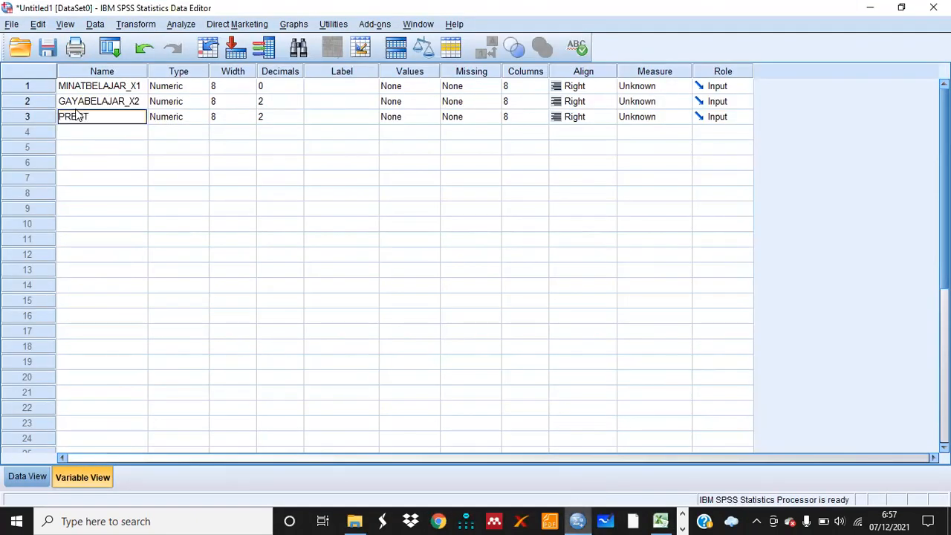
{"action": "type", "text": "ASIBELAJAR_Y"}
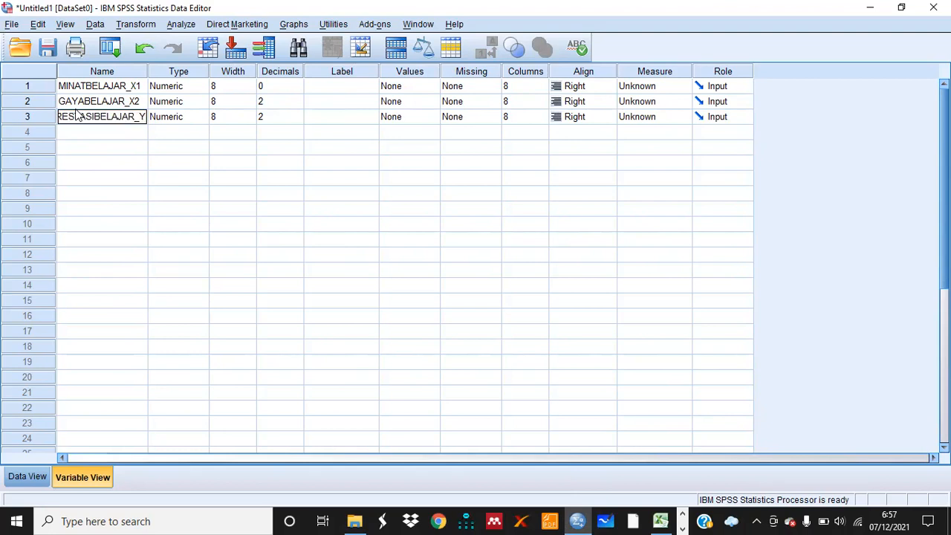
Set the decimals of the second and third variables to 0
{"action": "left_click", "coordinate": [282, 102]}
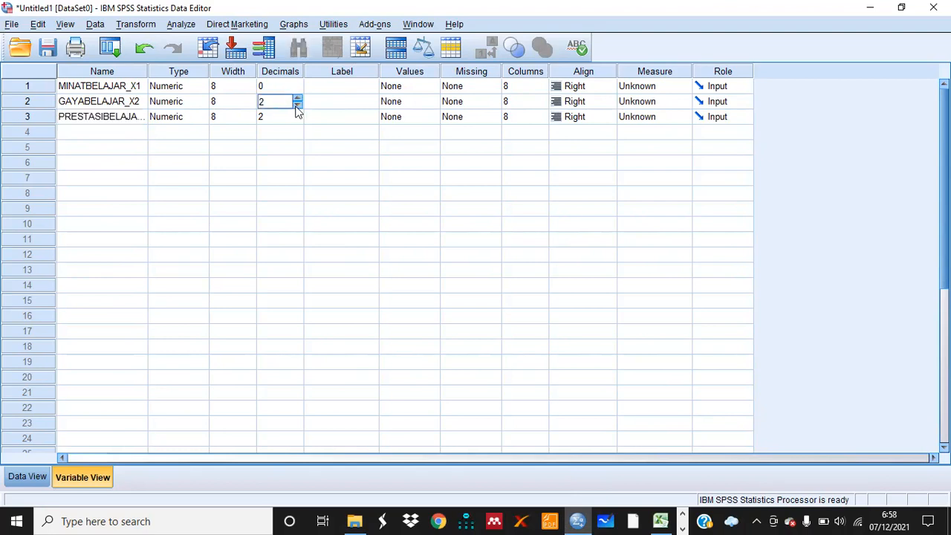
{"action": "left_click", "coordinate": [297, 107]}
{"action": "left_click", "coordinate": [297, 107]}
{"action": "left_click", "coordinate": [297, 119]}
{"action": "left_click", "coordinate": [297, 121]}
{"action": "left_click", "coordinate": [298, 119]}
Return to the data sheet and widen the three variable columns so their full names show
{"action": "left_click", "coordinate": [27, 477]}
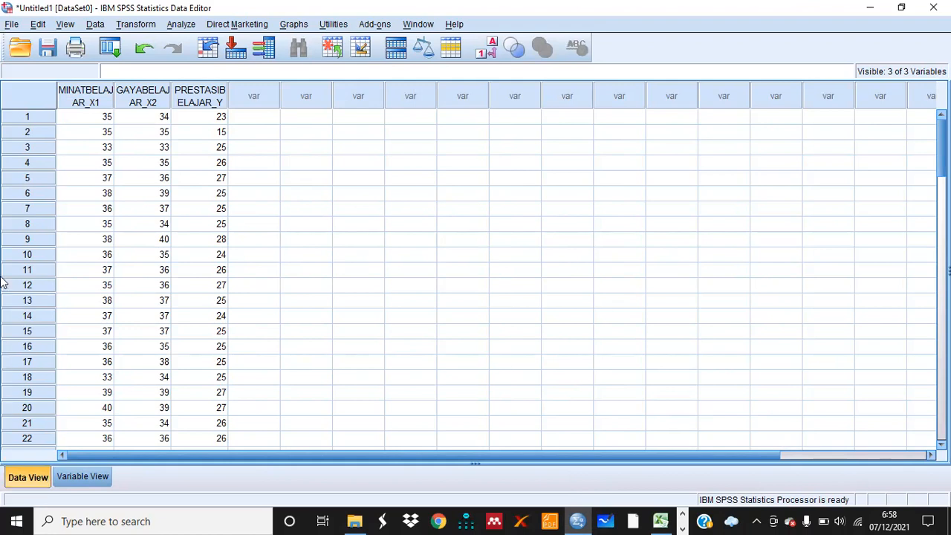
{"action": "left_click_drag", "start_coordinate": [111, 87], "coordinate": [119, 87]}
{"action": "left_click", "coordinate": [125, 86]}
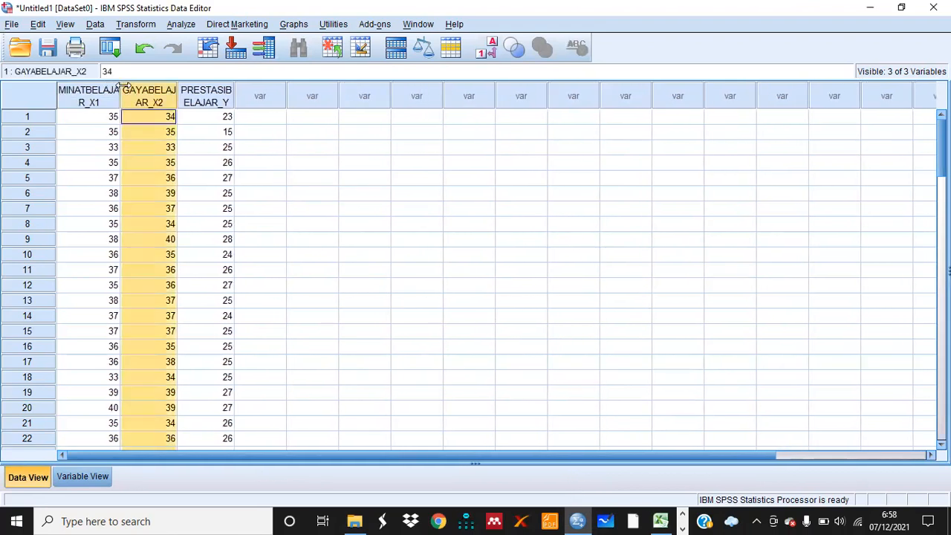
{"action": "left_click", "coordinate": [102, 120]}
{"action": "left_click_drag", "start_coordinate": [119, 85], "coordinate": [126, 85]}
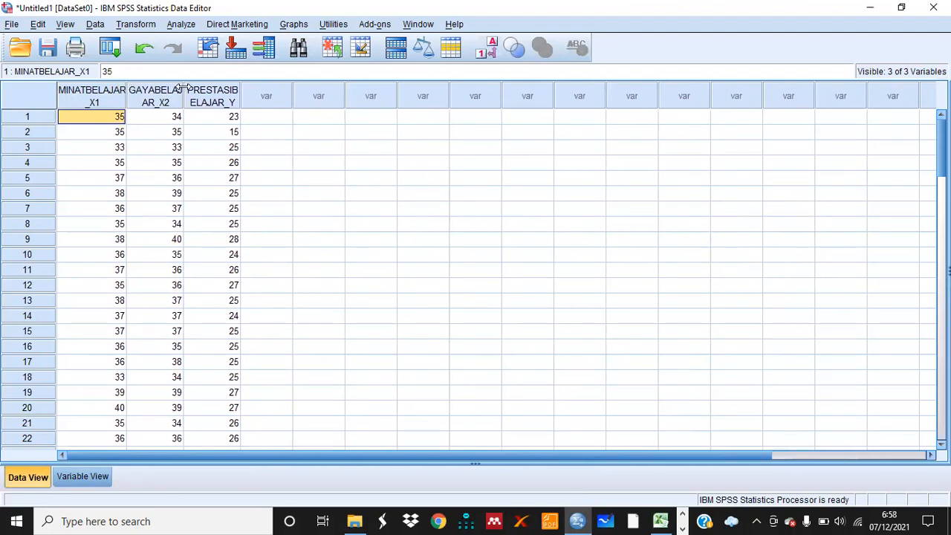
{"action": "left_click_drag", "start_coordinate": [185, 87], "coordinate": [196, 86]}
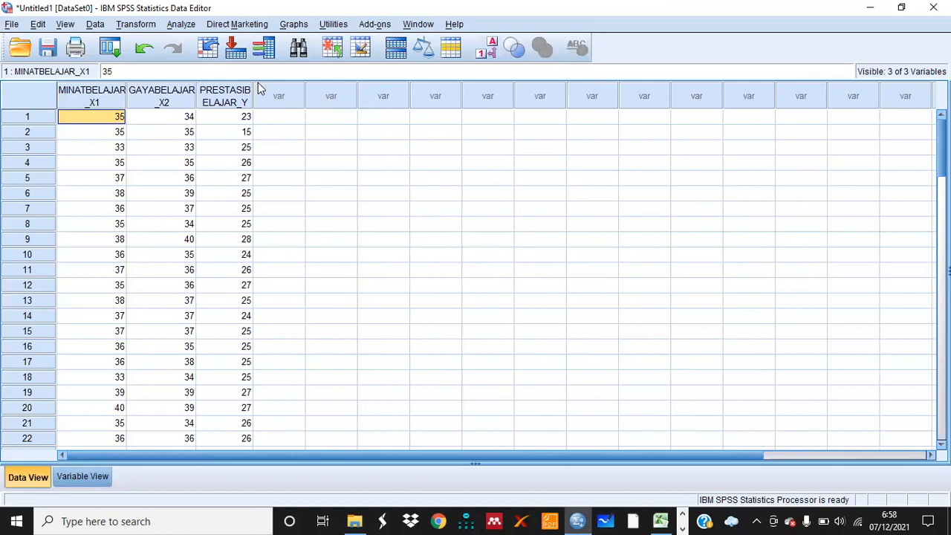
{"action": "left_click_drag", "start_coordinate": [253, 81], "coordinate": [274, 81]}
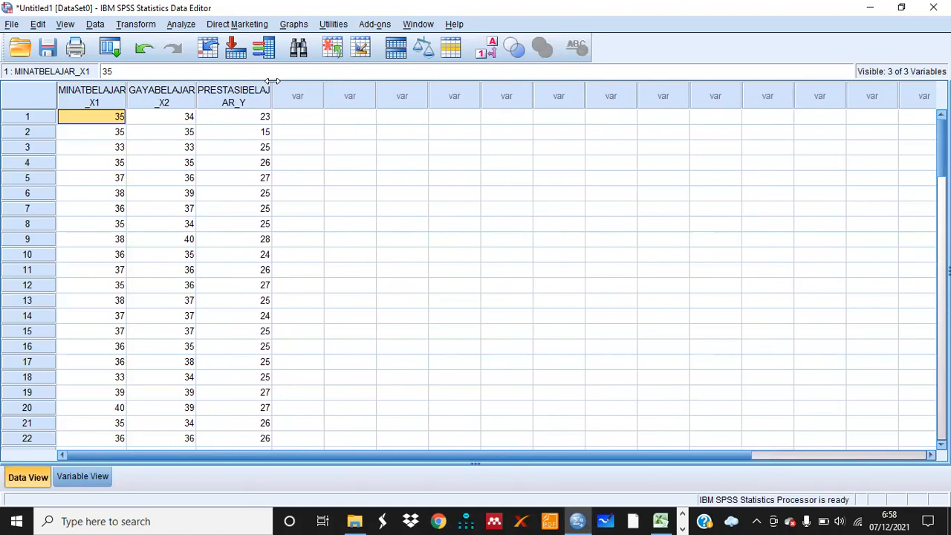
{"action": "left_click_drag", "start_coordinate": [273, 81], "coordinate": [285, 81]}
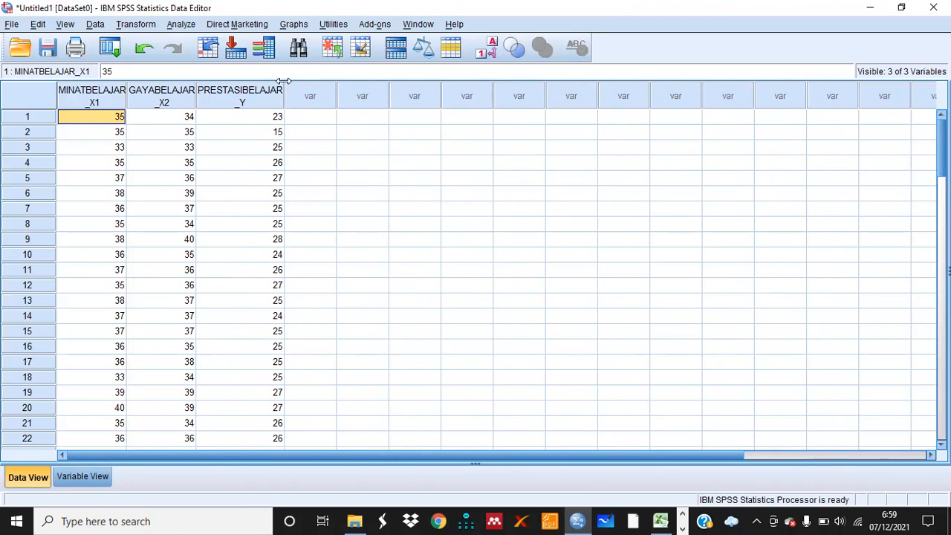
Run a One-Sample Kolmogorov-Smirnov test with the Normal distribution on all three variables
{"action": "left_click", "coordinate": [182, 25]}
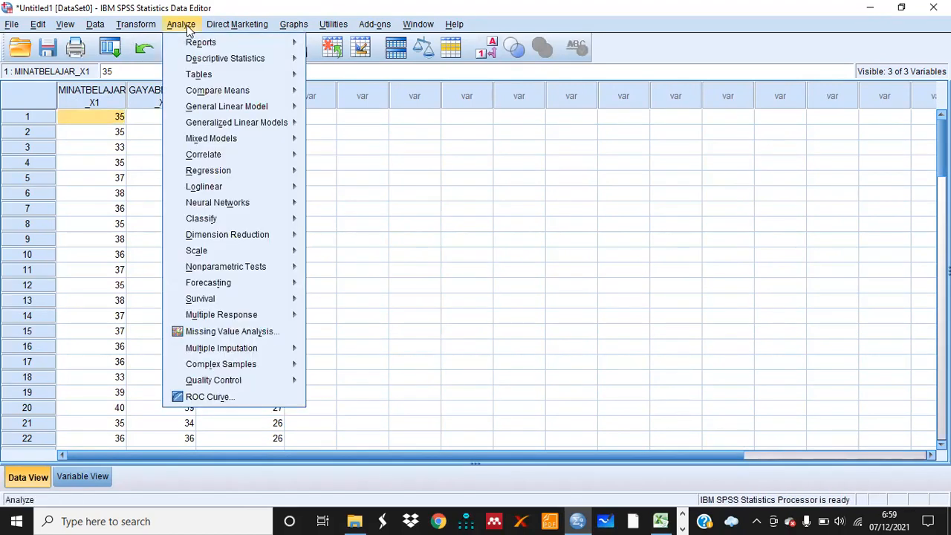
{"action": "mouse_move", "coordinate": [265, 277]}
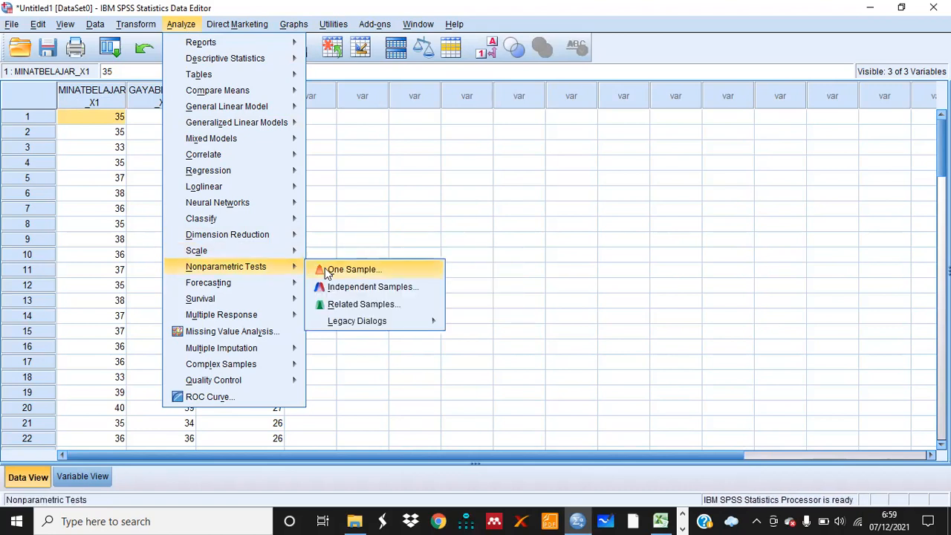
{"action": "mouse_move", "coordinate": [347, 325]}
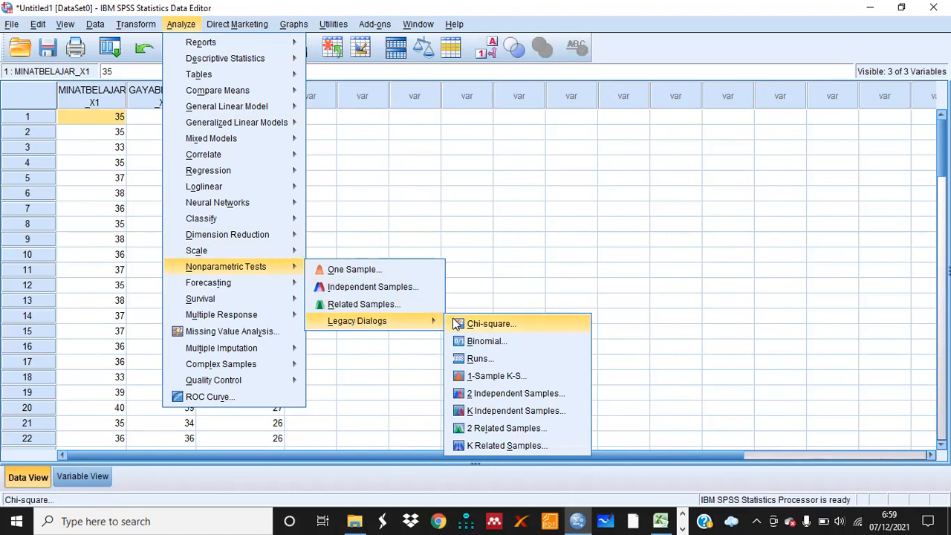
{"action": "left_click", "coordinate": [495, 376]}
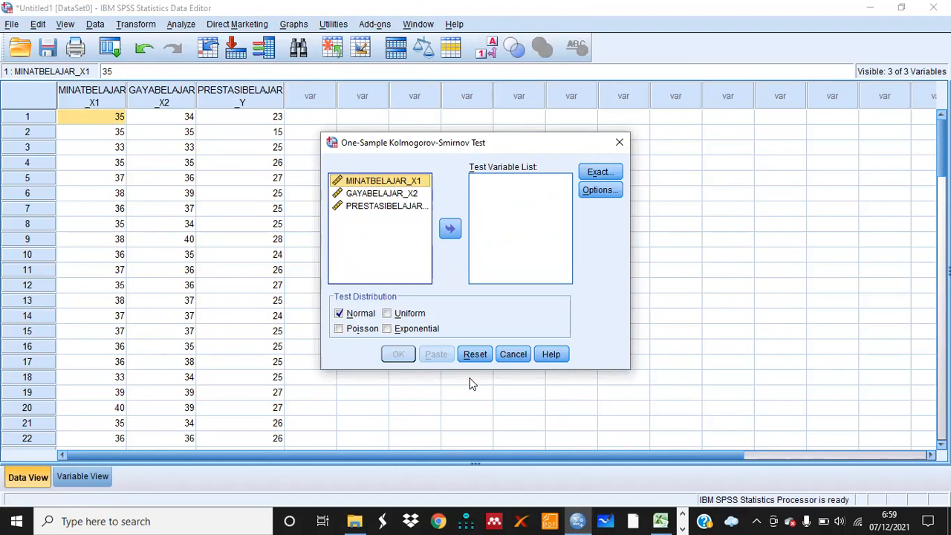
{"action": "left_click", "coordinate": [383, 184]}
{"action": "key", "text": "shift+Down"}
{"action": "key", "text": "shift+Down"}
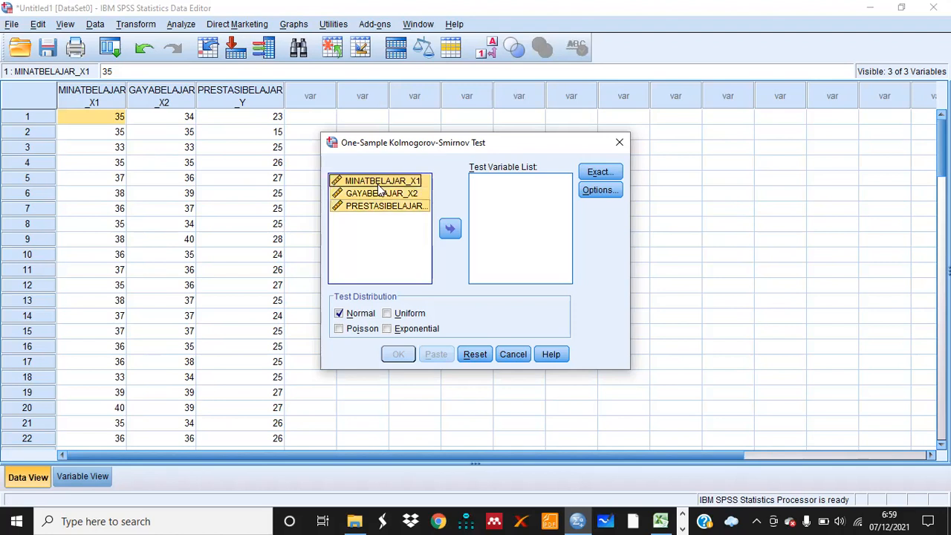
{"action": "left_click", "coordinate": [451, 229]}
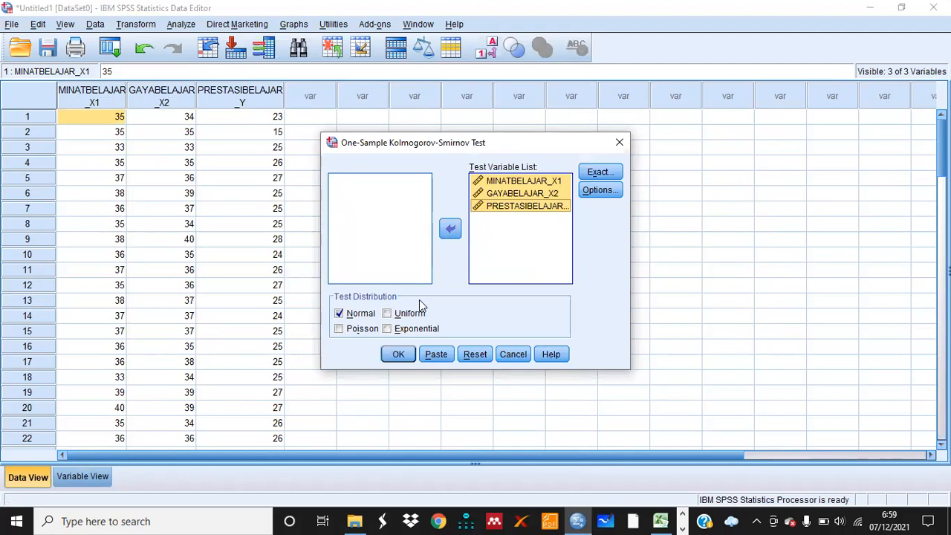
{"action": "left_click", "coordinate": [398, 355]}
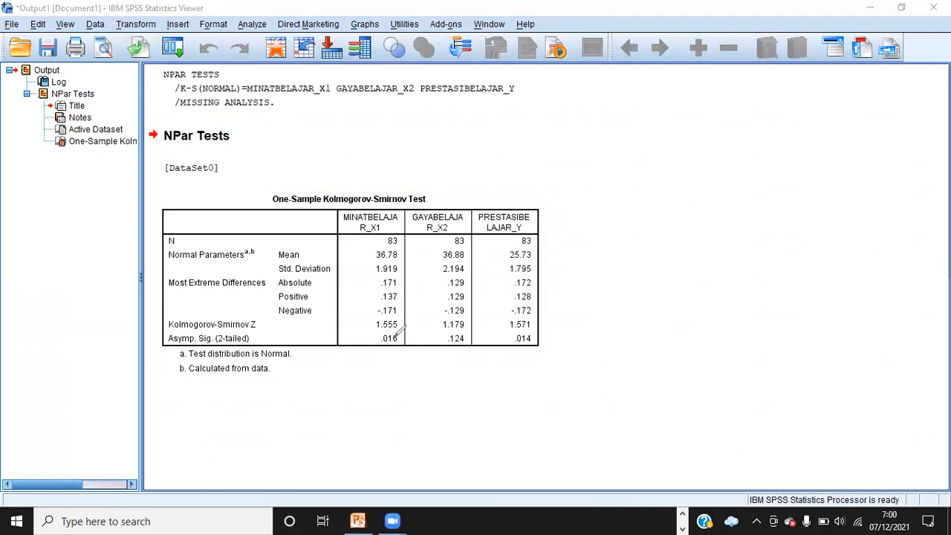
Examine the Asymp. Sig. (2-tailed) values of the three variables in the K-S test output
{"action": "mouse_move", "coordinate": [389, 332]}
{"action": "left_mouse_down"}
{"action": "mouse_move", "coordinate": [376, 330]}
{"action": "mouse_move", "coordinate": [377, 340]}
{"action": "mouse_move", "coordinate": [405, 344]}
{"action": "mouse_move", "coordinate": [402, 333]}
{"action": "left_mouse_up"}
{"action": "mouse_move", "coordinate": [466, 333]}
{"action": "left_mouse_down"}
{"action": "mouse_move", "coordinate": [443, 343]}
{"action": "mouse_move", "coordinate": [471, 333]}
{"action": "left_mouse_up"}
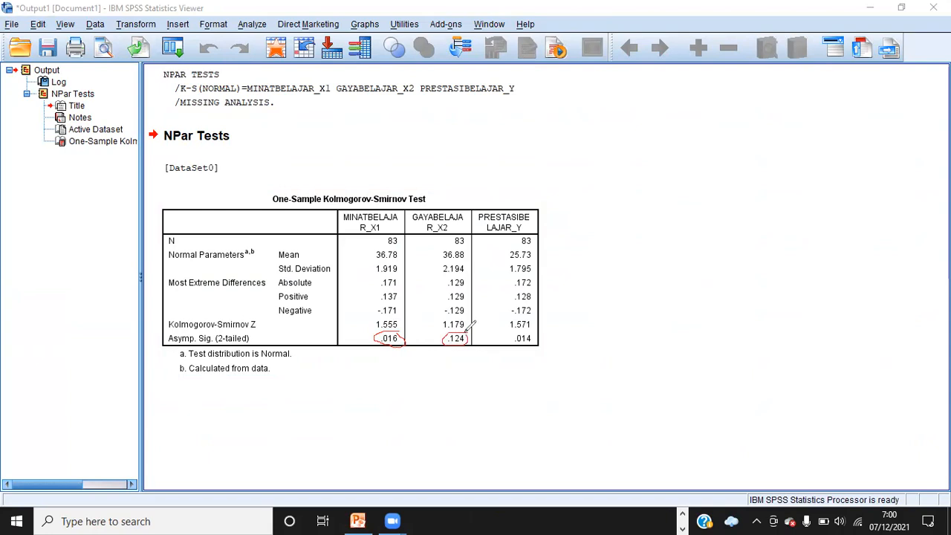
{"action": "mouse_move", "coordinate": [540, 329]}
{"action": "left_mouse_down"}
{"action": "mouse_move", "coordinate": [511, 339]}
{"action": "mouse_move", "coordinate": [536, 338]}
{"action": "left_mouse_up"}
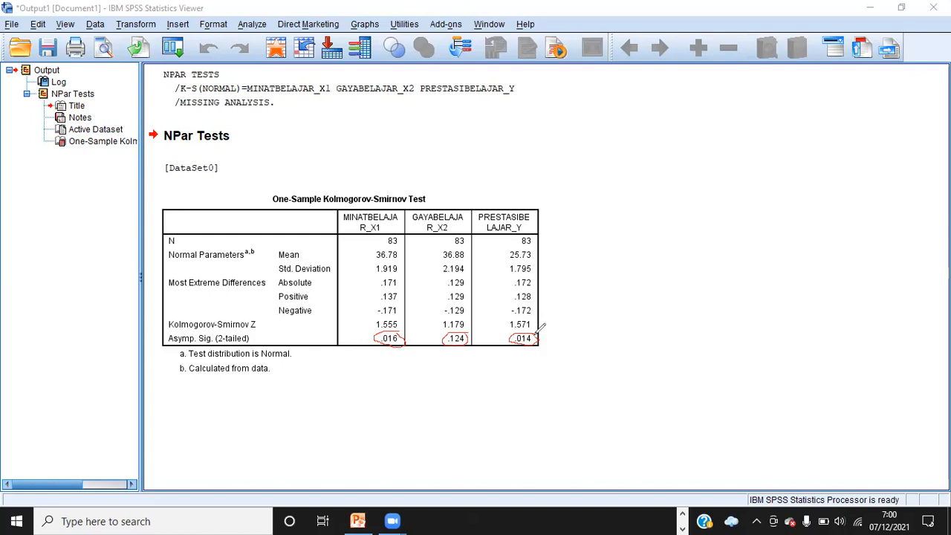
{"action": "left_click", "coordinate": [624, 138]}
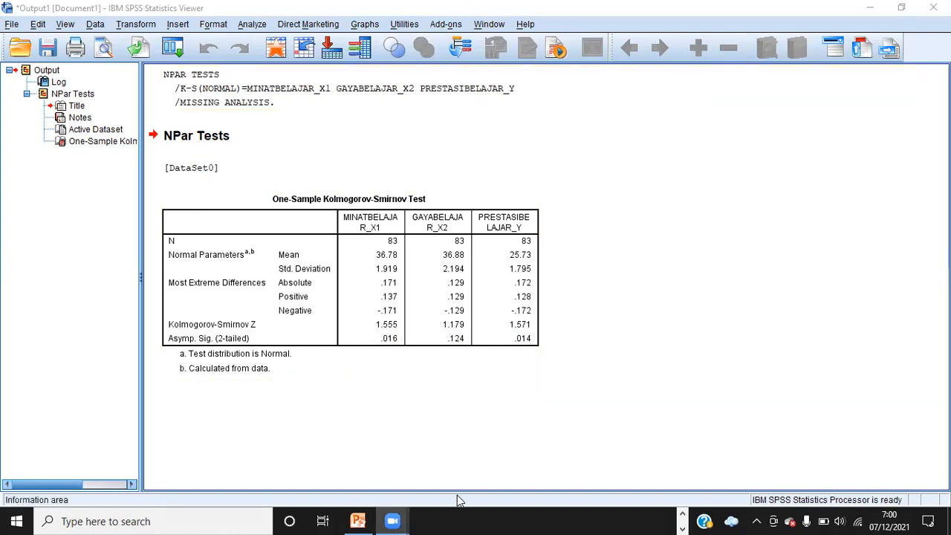
Run Explore on MINATBELAJAR_X1 as the dependent variable with Descriptives and Outliers statistics enabled
{"action": "left_click", "coordinate": [684, 512]}
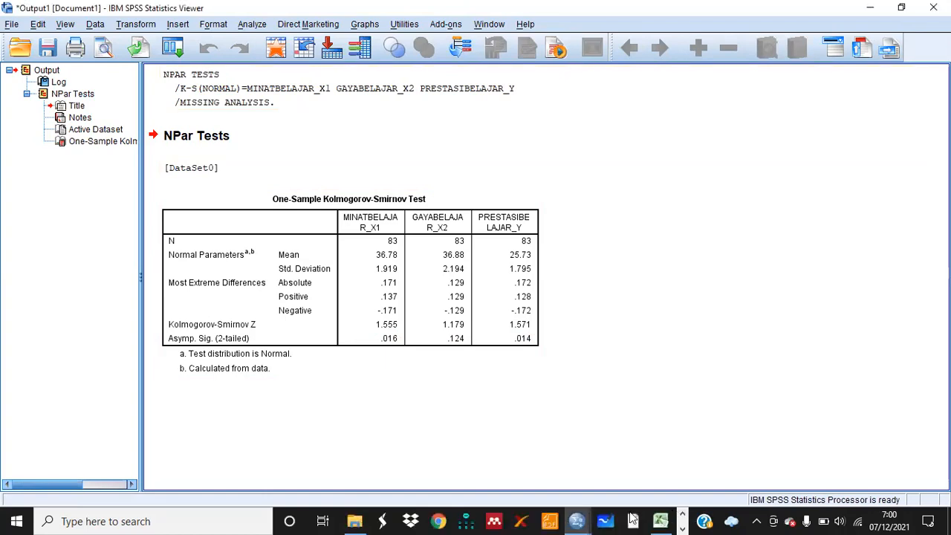
{"action": "mouse_move", "coordinate": [581, 520]}
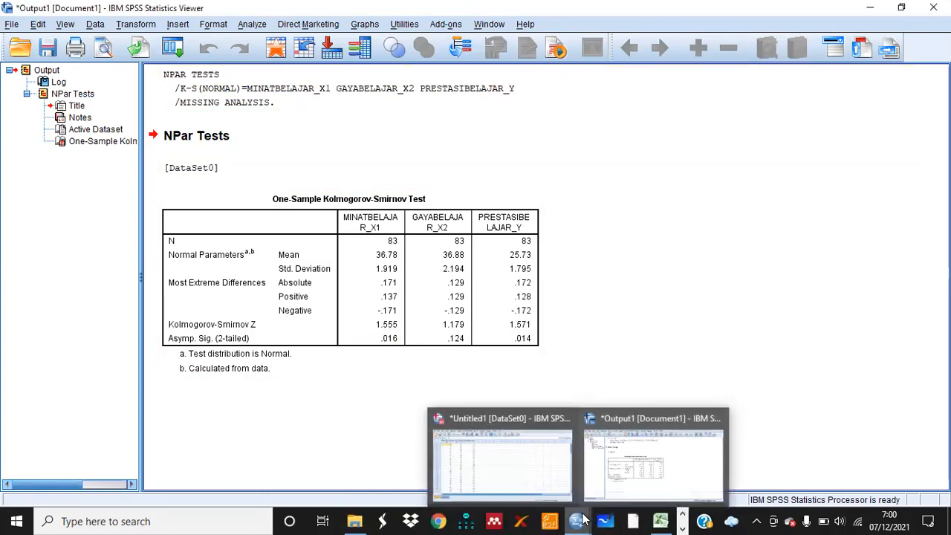
{"action": "left_click", "coordinate": [540, 473]}
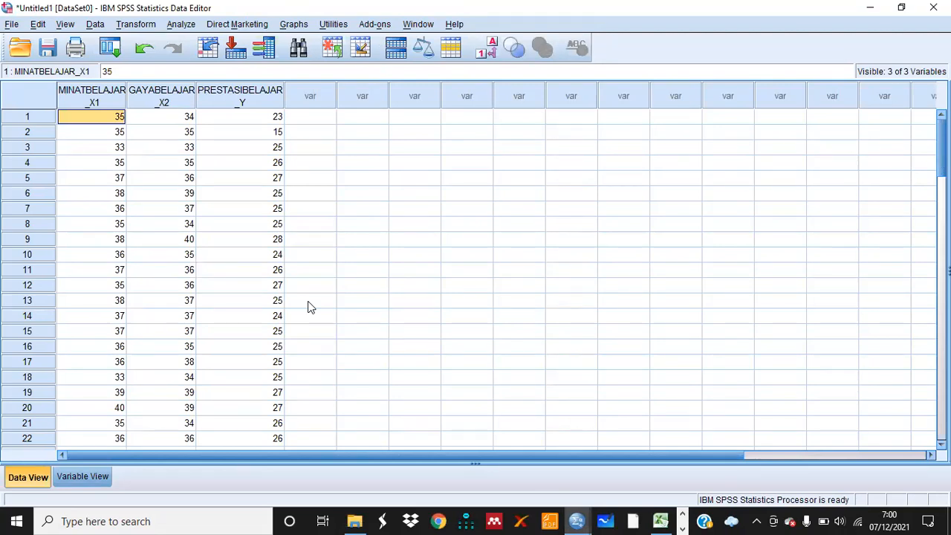
{"action": "left_click", "coordinate": [182, 24]}
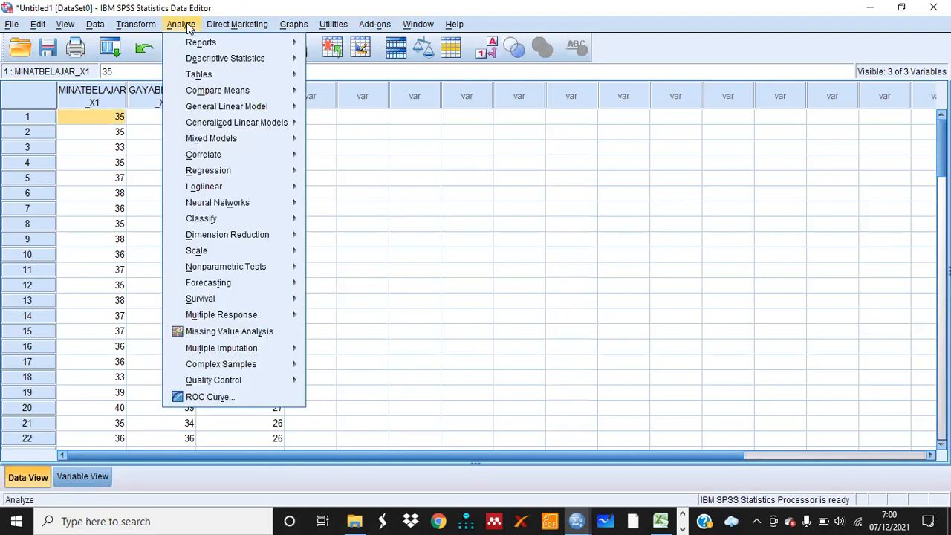
{"action": "mouse_move", "coordinate": [197, 58]}
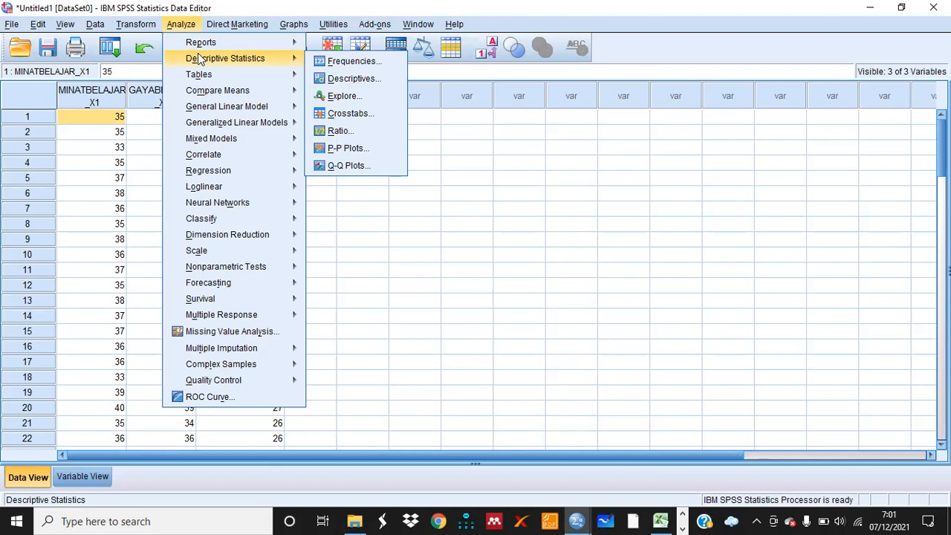
{"action": "left_click", "coordinate": [333, 101]}
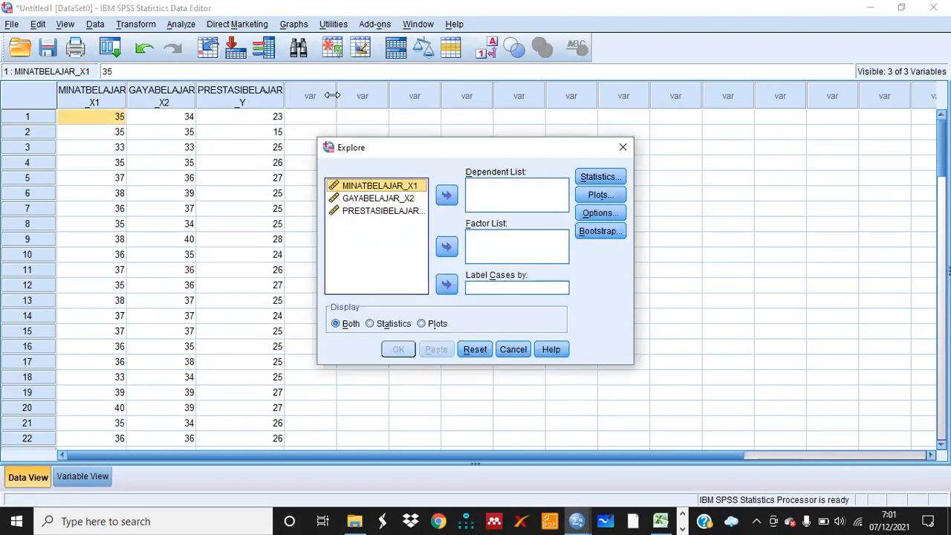
{"action": "left_click", "coordinate": [448, 197]}
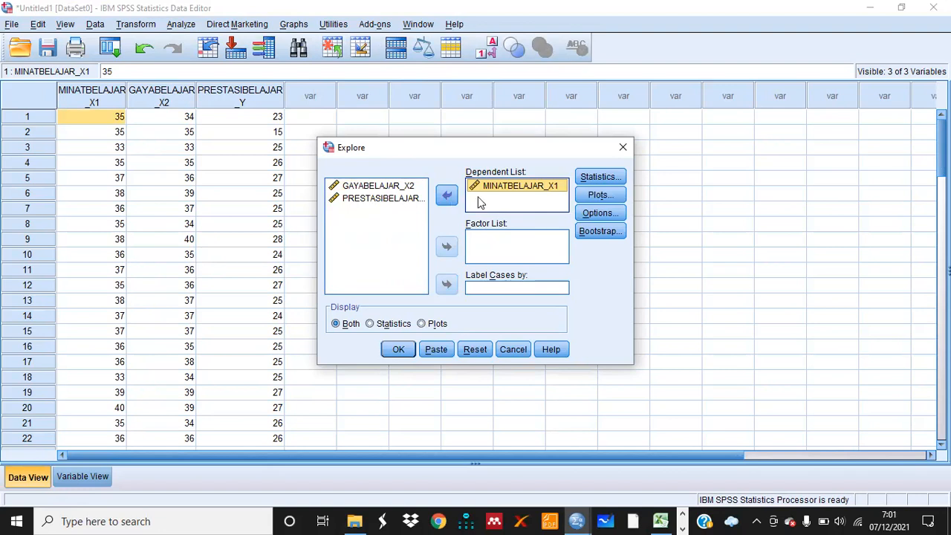
{"action": "left_click", "coordinate": [586, 179]}
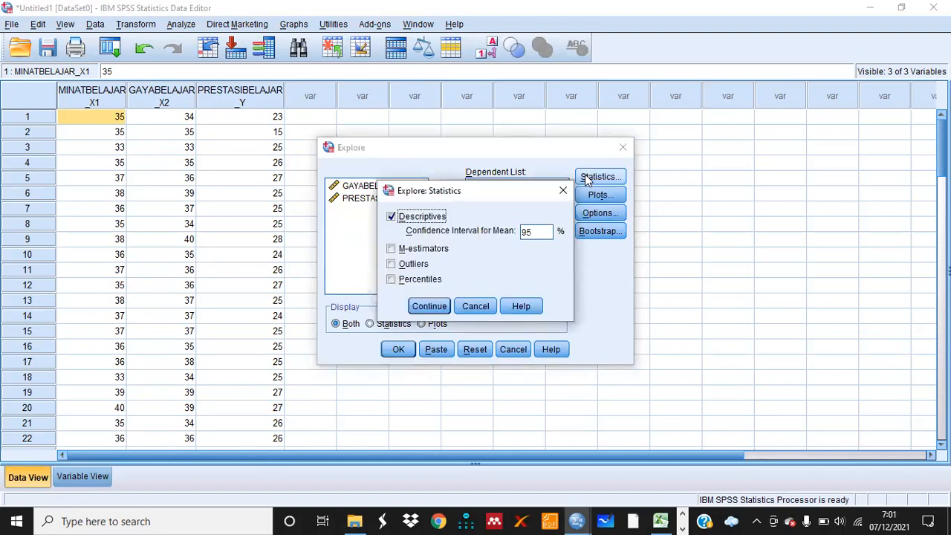
{"action": "left_click", "coordinate": [392, 266]}
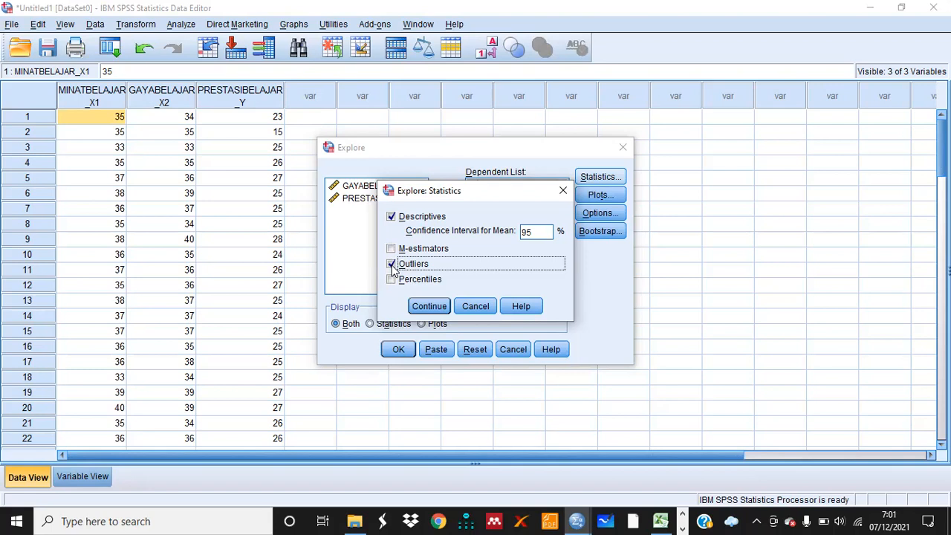
{"action": "left_click", "coordinate": [429, 305]}
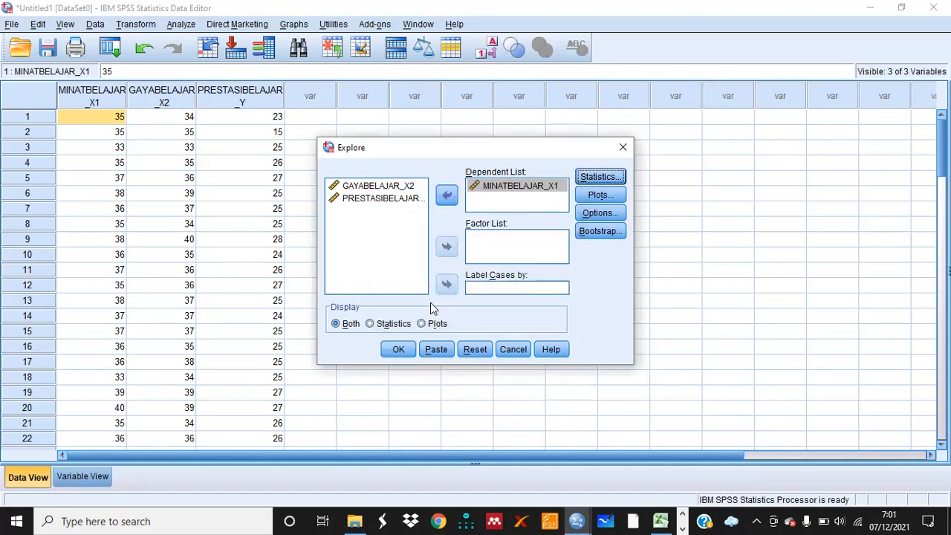
{"action": "left_click", "coordinate": [398, 350]}
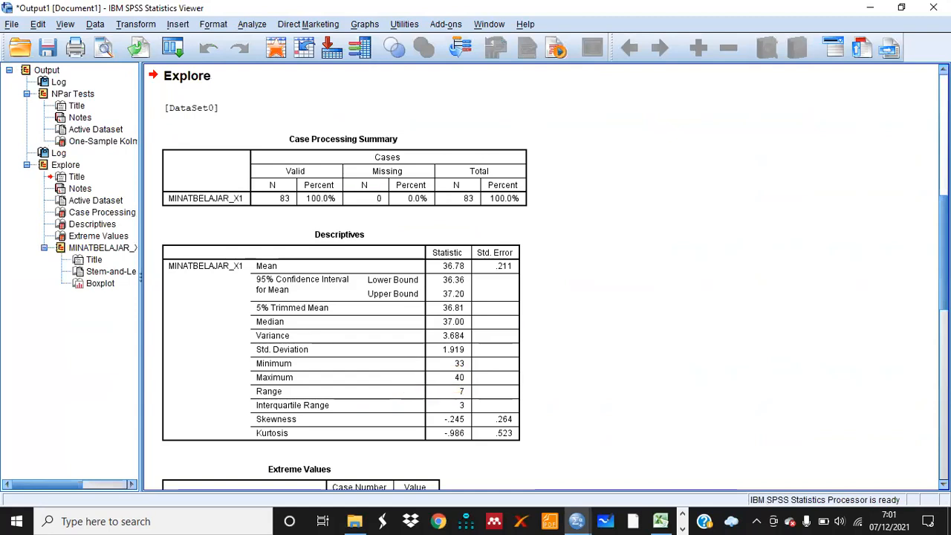
Scroll through the Explore output and open the boxplot of MINATBELAJAR_X1 to inspect for outliers
{"action": "scroll", "coordinate": [286, 307], "scroll_direction": "down", "scroll_amount": 1}
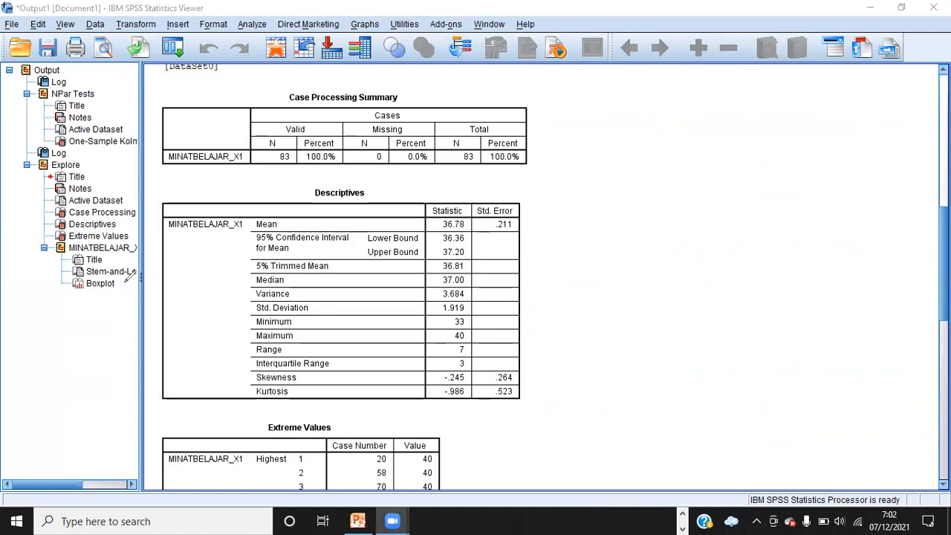
{"action": "mouse_move", "coordinate": [75, 276]}
{"action": "left_mouse_down"}
{"action": "mouse_move", "coordinate": [84, 297]}
{"action": "mouse_move", "coordinate": [131, 279]}
{"action": "left_mouse_up"}
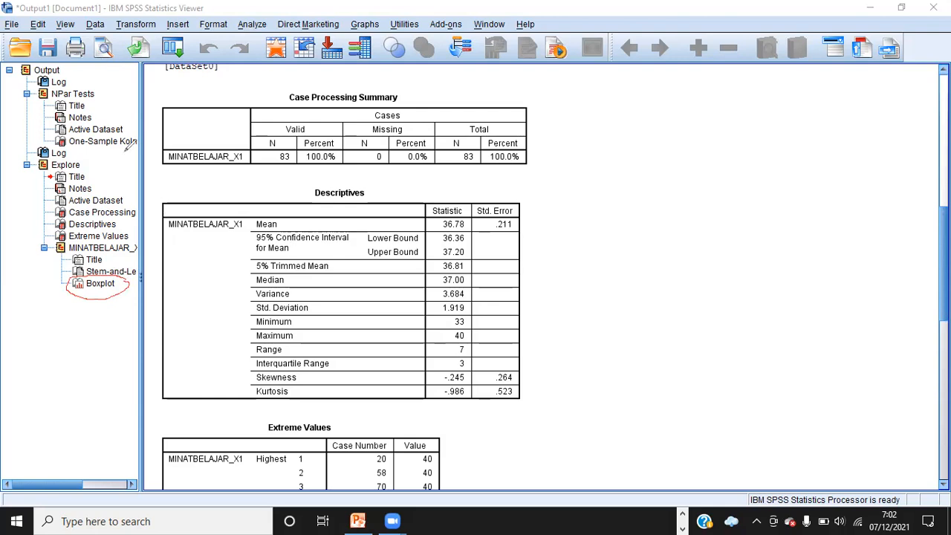
{"action": "key", "text": "ctrl+z"}
{"action": "left_click", "coordinate": [99, 284]}
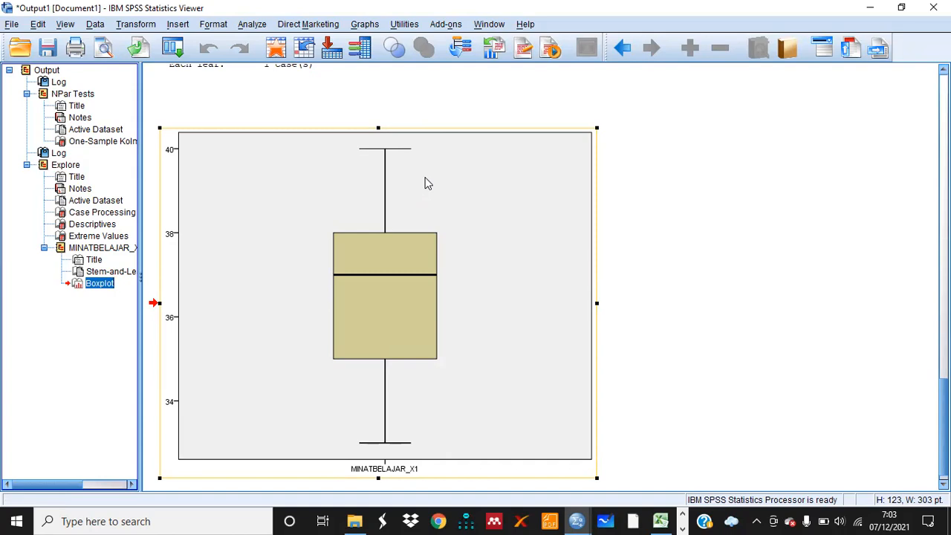
{"action": "double_click", "coordinate": [535, 301]}
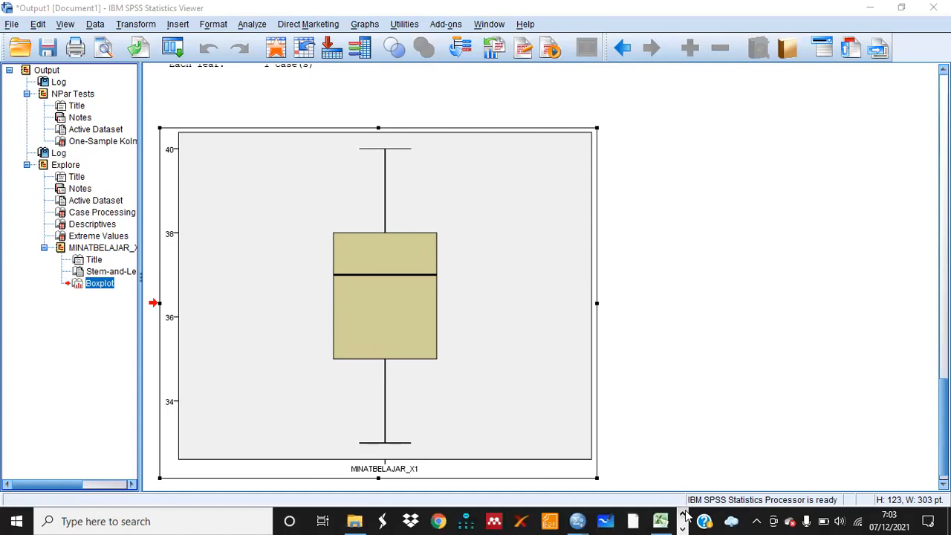
Run Explore on GAYABELAJAR_X2 alone as the dependent variable with Descriptives and Outliers statistics
{"action": "mouse_move", "coordinate": [579, 520]}
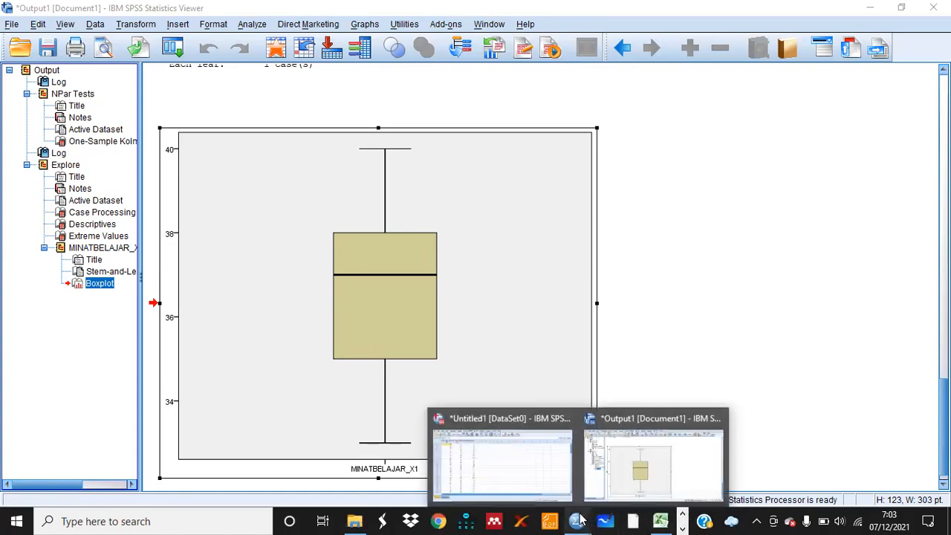
{"action": "left_click", "coordinate": [479, 457]}
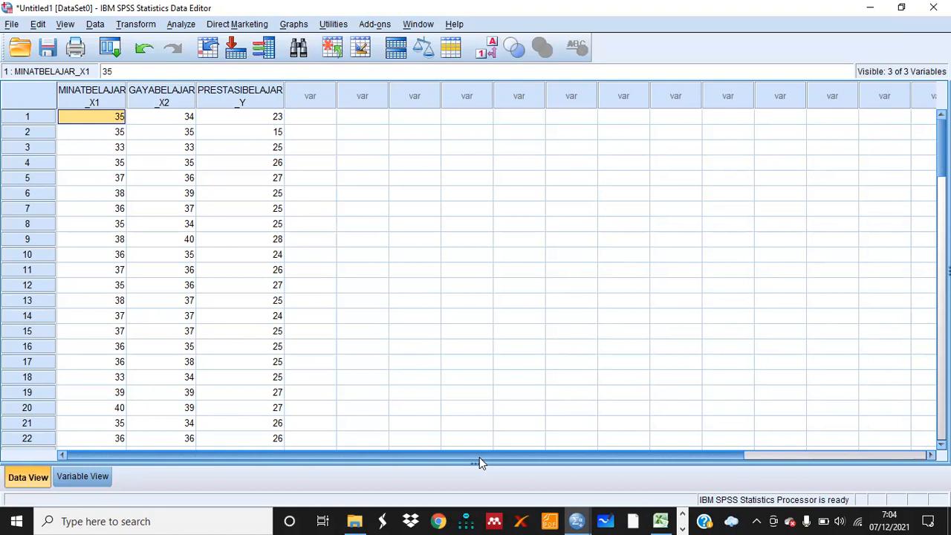
{"action": "left_click", "coordinate": [183, 25]}
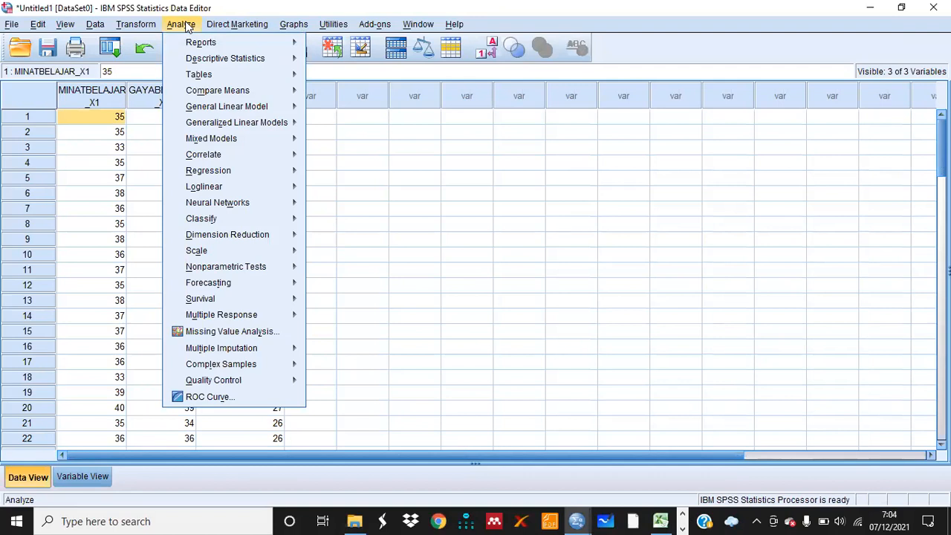
{"action": "mouse_move", "coordinate": [210, 60]}
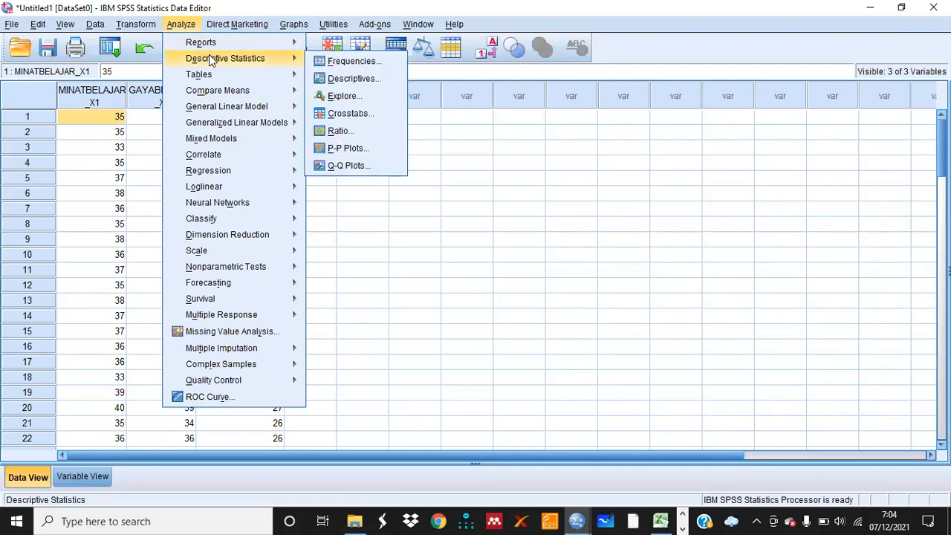
{"action": "left_click", "coordinate": [334, 97]}
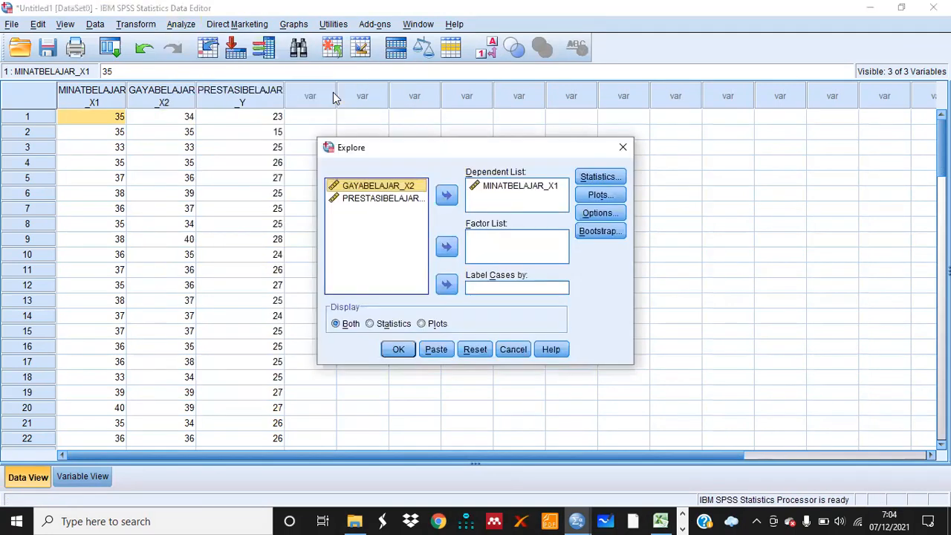
{"action": "left_click", "coordinate": [495, 191]}
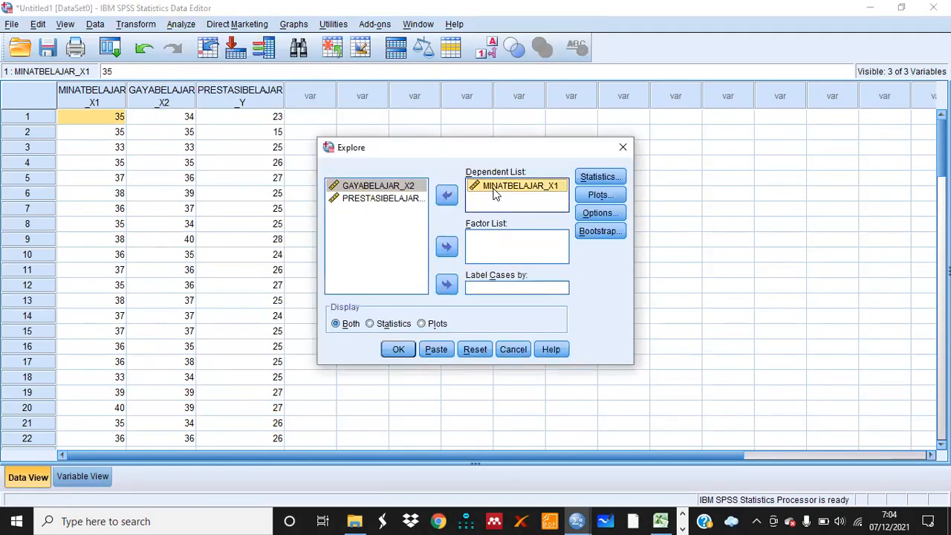
{"action": "left_click", "coordinate": [446, 196]}
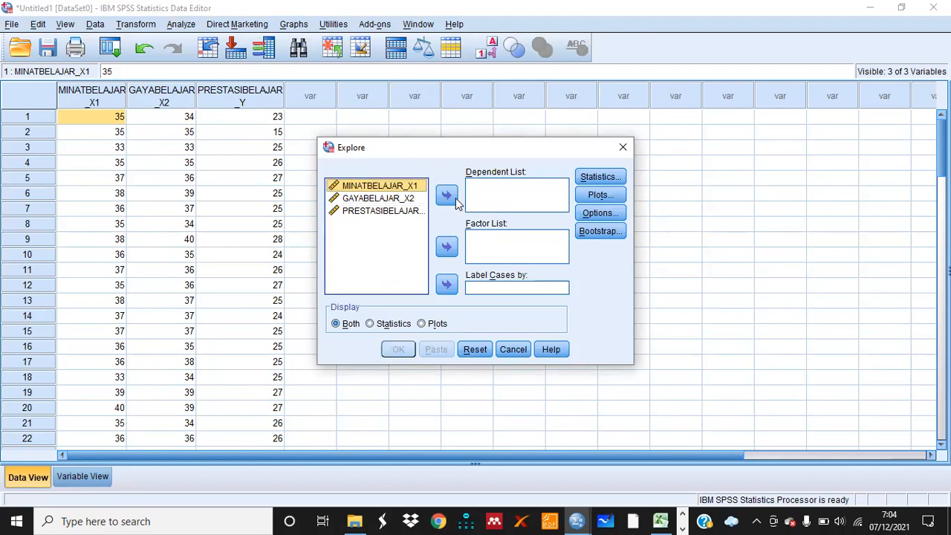
{"action": "left_click", "coordinate": [399, 200]}
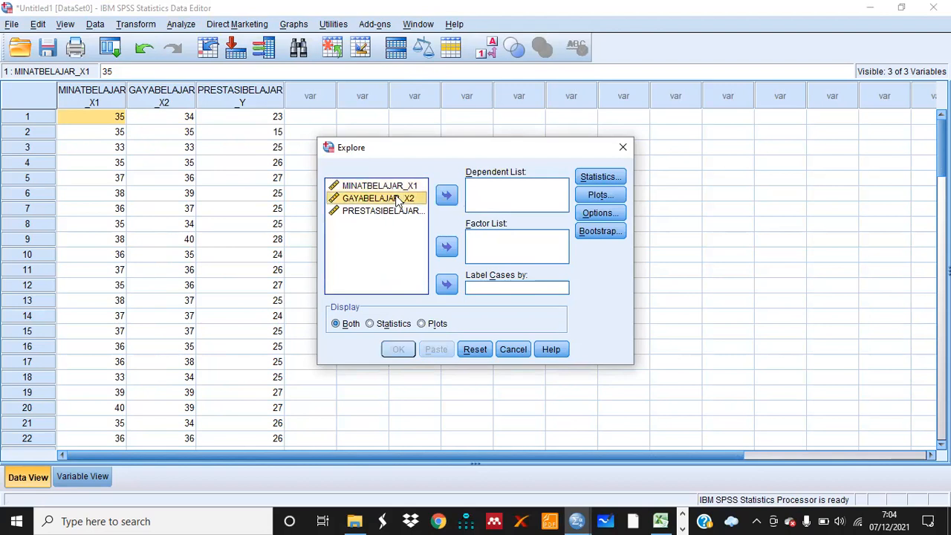
{"action": "left_click", "coordinate": [446, 196]}
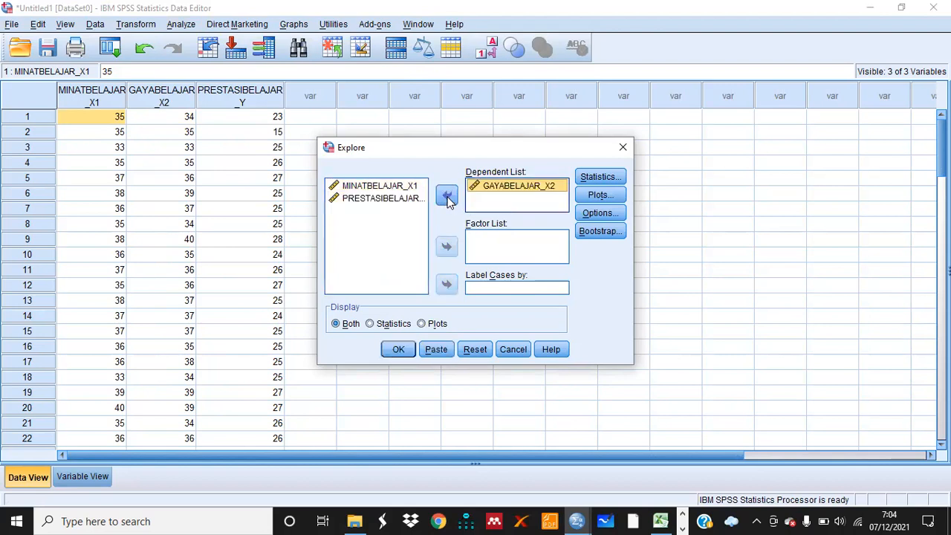
{"action": "left_click", "coordinate": [601, 181]}
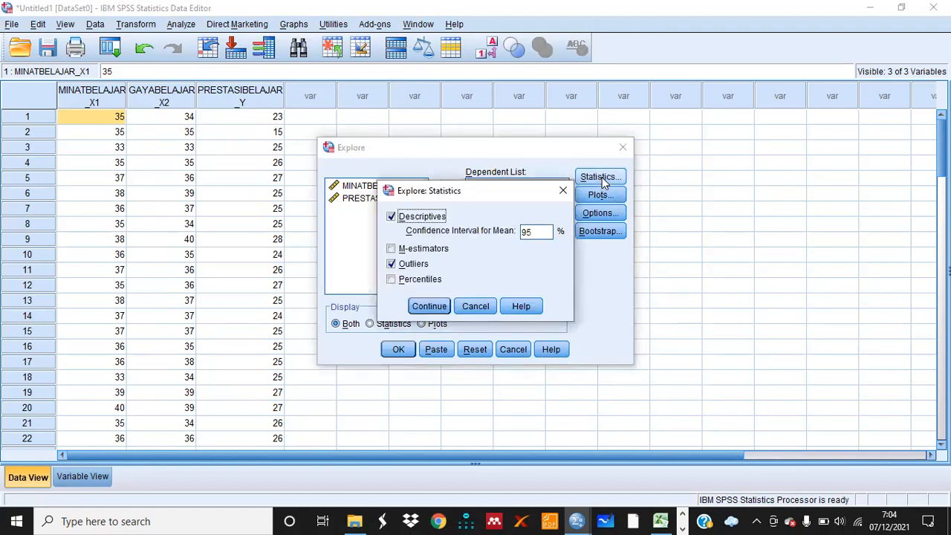
{"action": "left_click", "coordinate": [430, 306]}
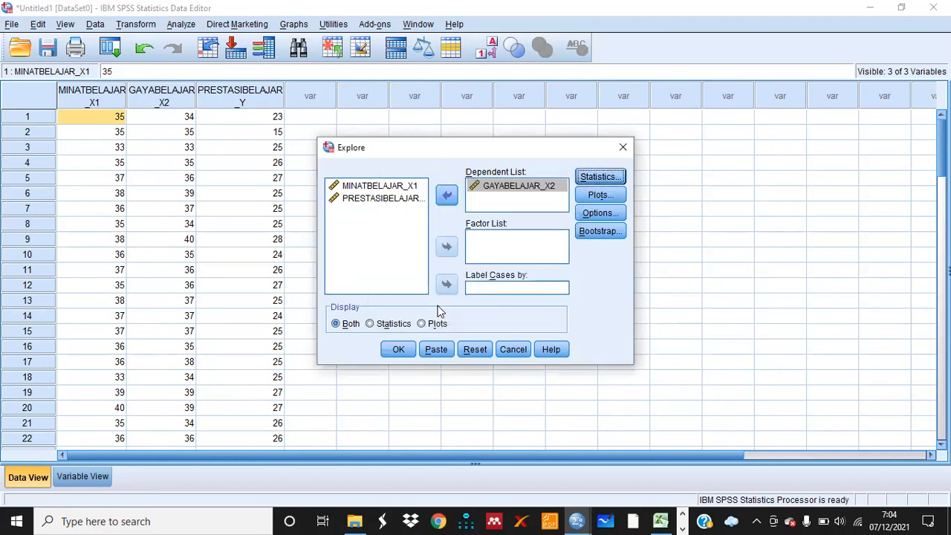
{"action": "left_click", "coordinate": [400, 350]}
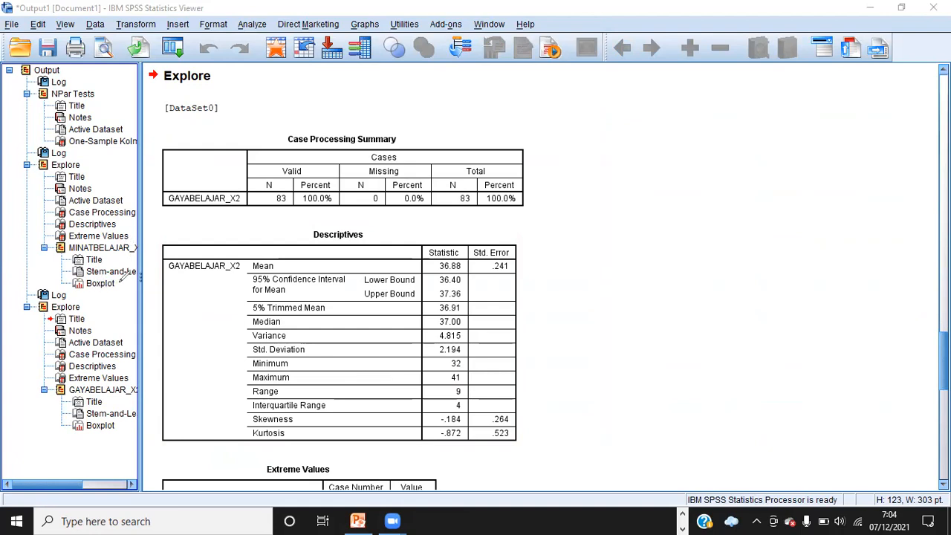
Open the boxplot of GAYABELAJAR_X2 in the output and inspect it for outliers
{"action": "mouse_move", "coordinate": [124, 276]}
{"action": "left_mouse_down"}
{"action": "mouse_move", "coordinate": [90, 276]}
{"action": "mouse_move", "coordinate": [85, 288]}
{"action": "mouse_move", "coordinate": [115, 290]}
{"action": "mouse_move", "coordinate": [123, 276]}
{"action": "left_mouse_up"}
{"action": "left_click_drag", "start_coordinate": [104, 253], "coordinate": [142, 258]}
{"action": "mouse_move", "coordinate": [139, 376]}
{"action": "left_mouse_down"}
{"action": "mouse_move", "coordinate": [82, 380]}
{"action": "mouse_move", "coordinate": [72, 392]}
{"action": "mouse_move", "coordinate": [115, 401]}
{"action": "mouse_move", "coordinate": [140, 392]}
{"action": "mouse_move", "coordinate": [69, 413]}
{"action": "mouse_move", "coordinate": [104, 430]}
{"action": "mouse_move", "coordinate": [124, 421]}
{"action": "left_mouse_up"}
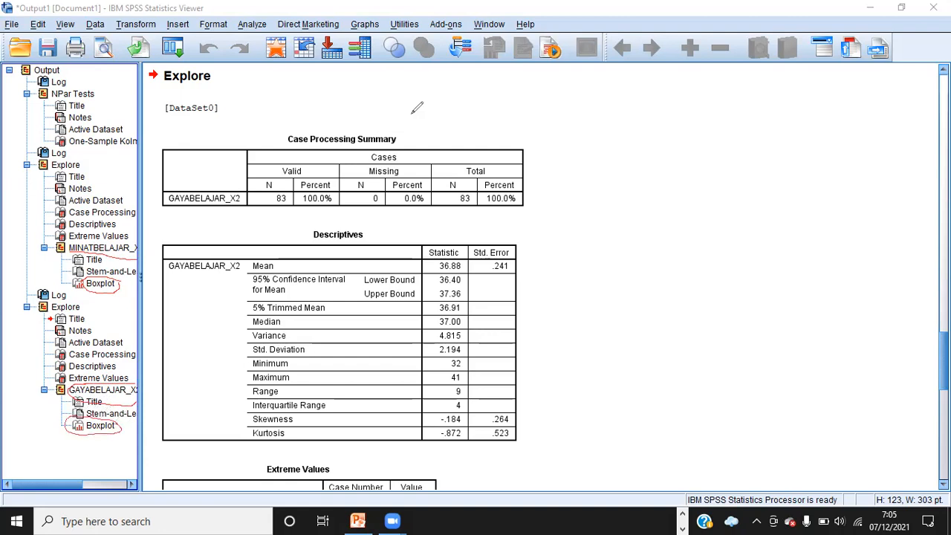
{"action": "key", "text": "e"}
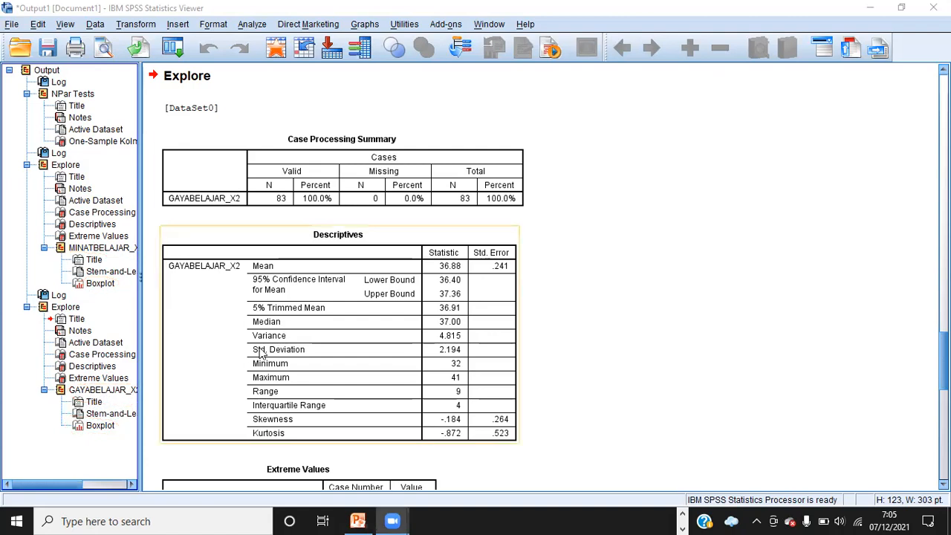
{"action": "left_click", "coordinate": [113, 425]}
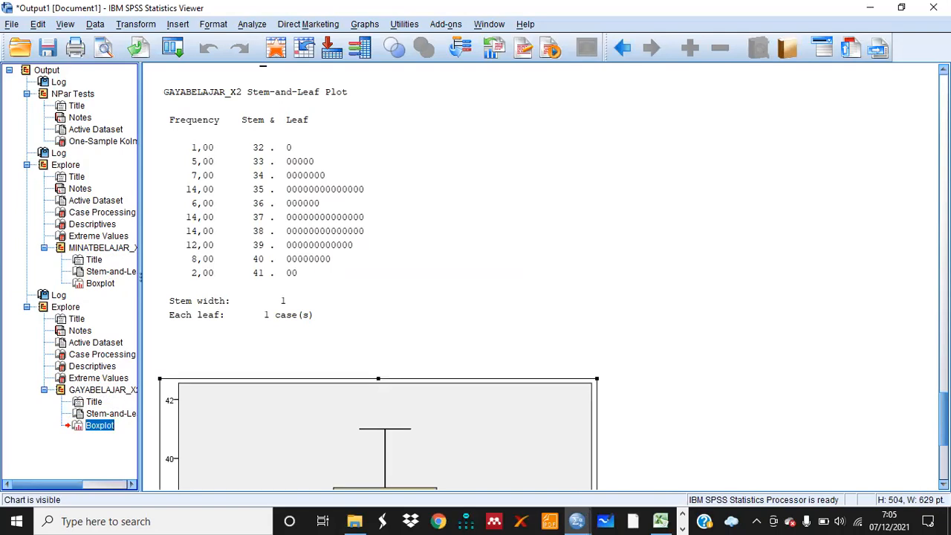
{"action": "scroll", "coordinate": [540, 276], "scroll_direction": "down", "scroll_amount": 11}
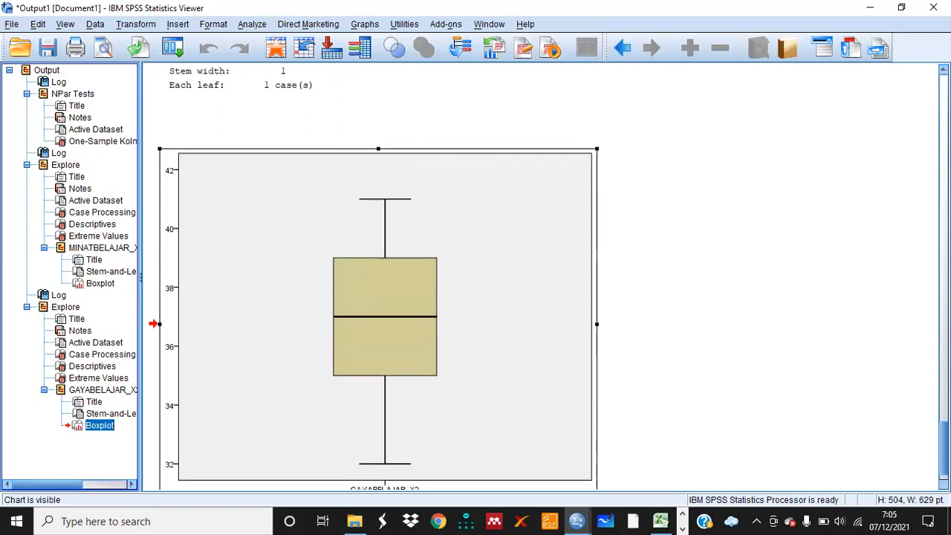
{"action": "scroll", "coordinate": [540, 277], "scroll_direction": "down", "scroll_amount": 2}
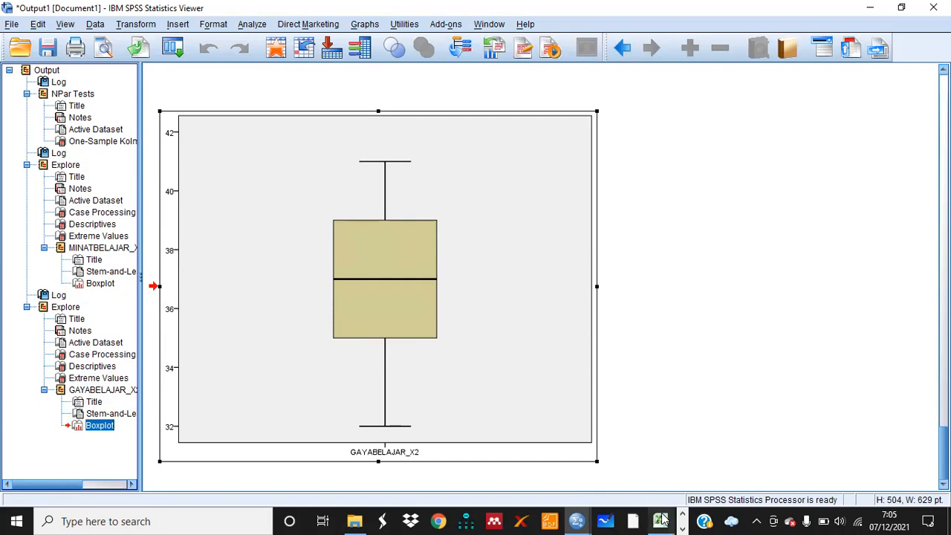
Run Explore on PRESTASIBELAJAR_Y alone as the dependent variable with Descriptives and Outliers statistics
{"action": "mouse_move", "coordinate": [662, 520]}
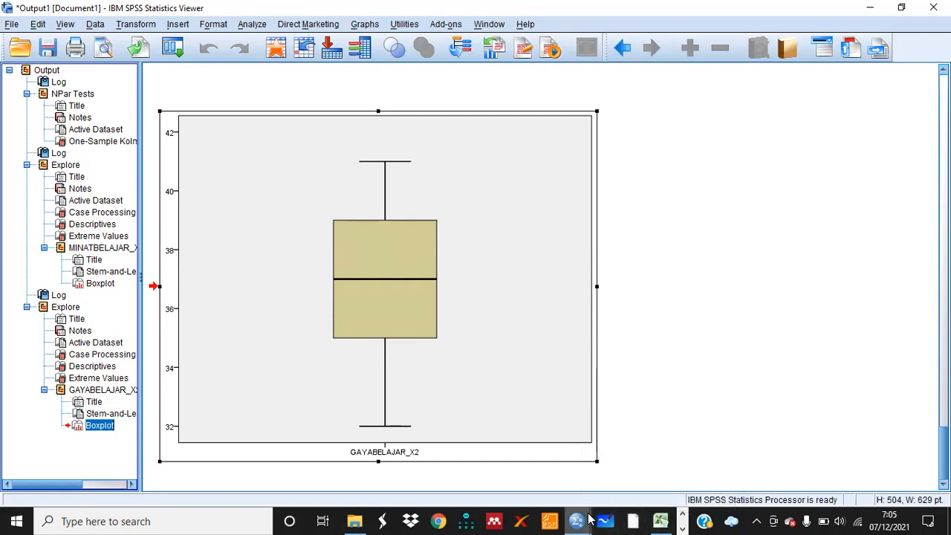
{"action": "mouse_move", "coordinate": [581, 520]}
{"action": "left_click", "coordinate": [518, 468]}
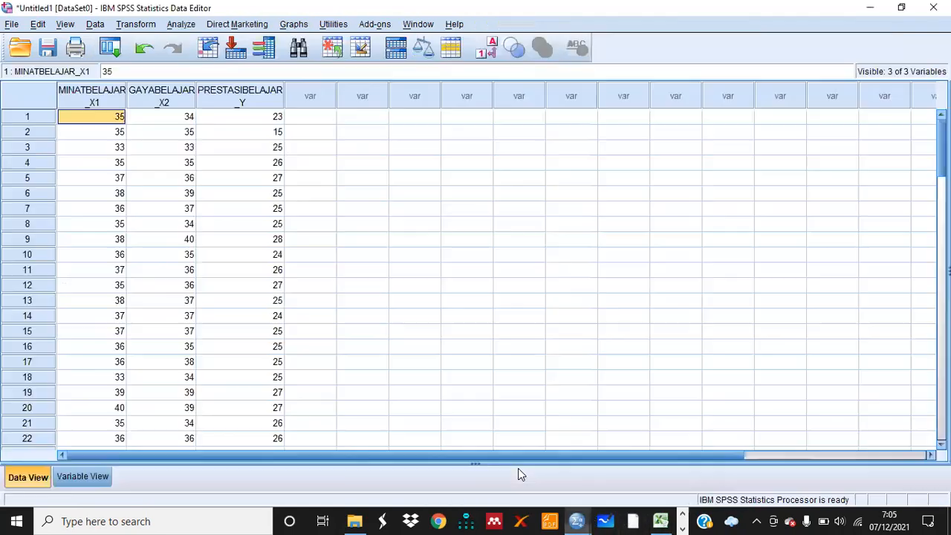
{"action": "left_click", "coordinate": [189, 25]}
{"action": "mouse_move", "coordinate": [211, 61]}
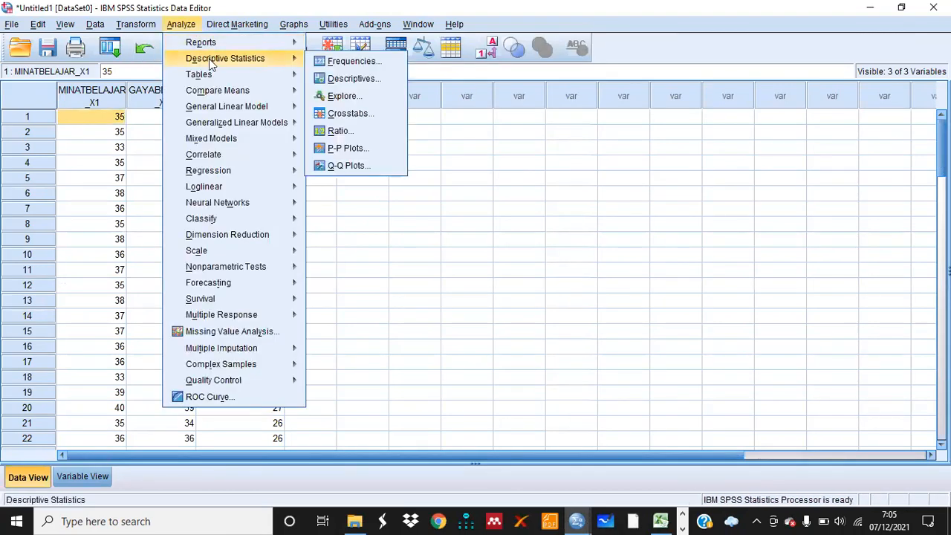
{"action": "left_click", "coordinate": [338, 97]}
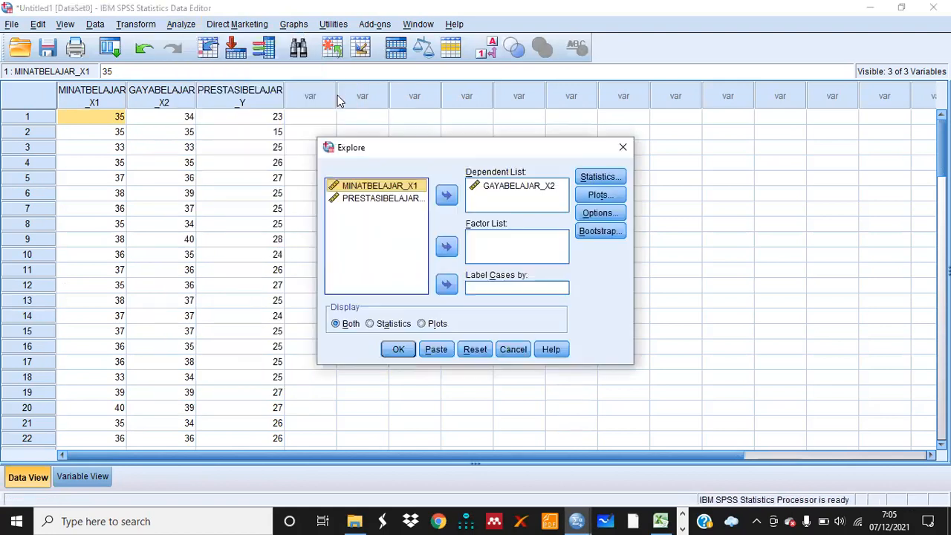
{"action": "left_click", "coordinate": [490, 187]}
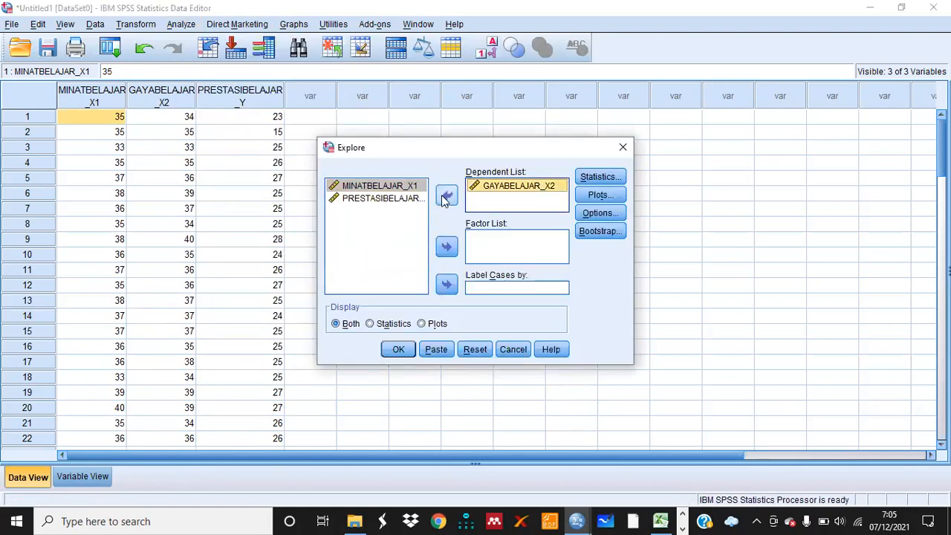
{"action": "left_click", "coordinate": [445, 198]}
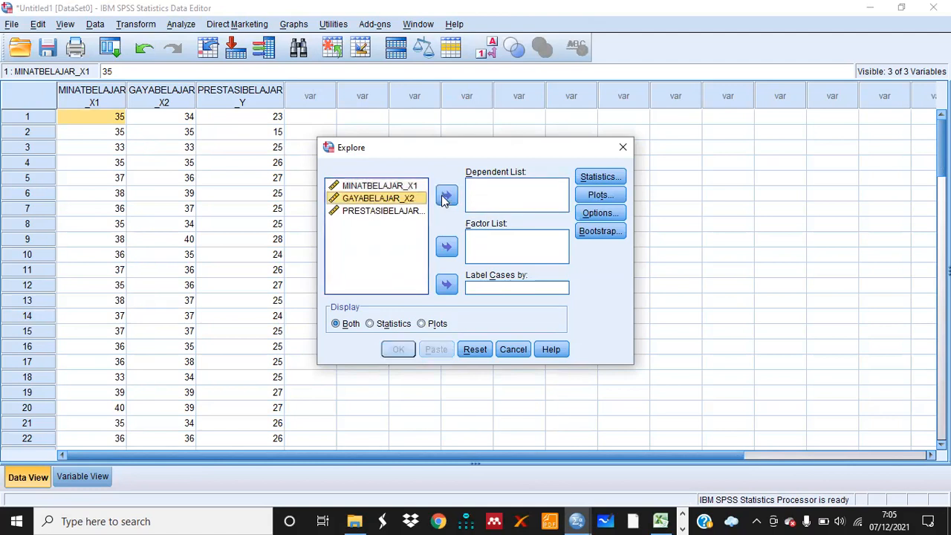
{"action": "left_click", "coordinate": [402, 212]}
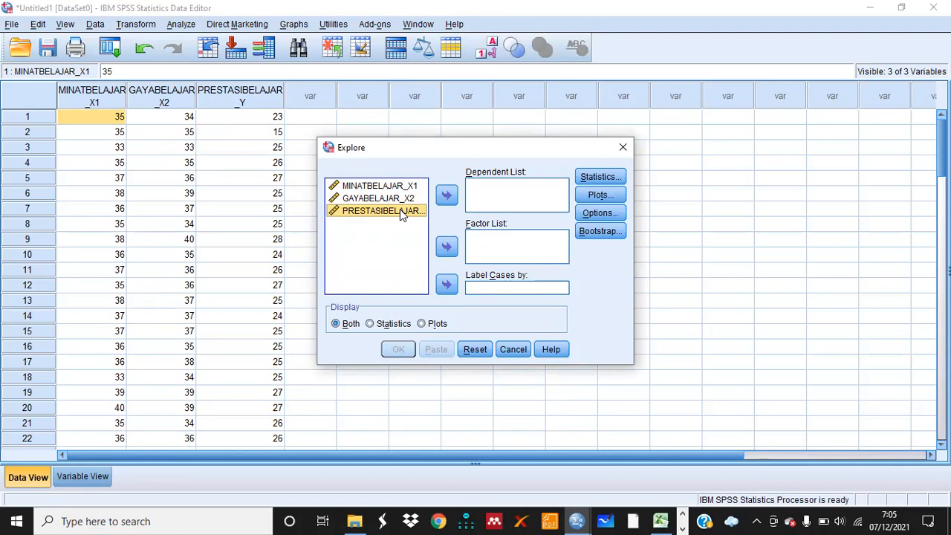
{"action": "left_click", "coordinate": [447, 195]}
{"action": "left_click", "coordinate": [610, 180]}
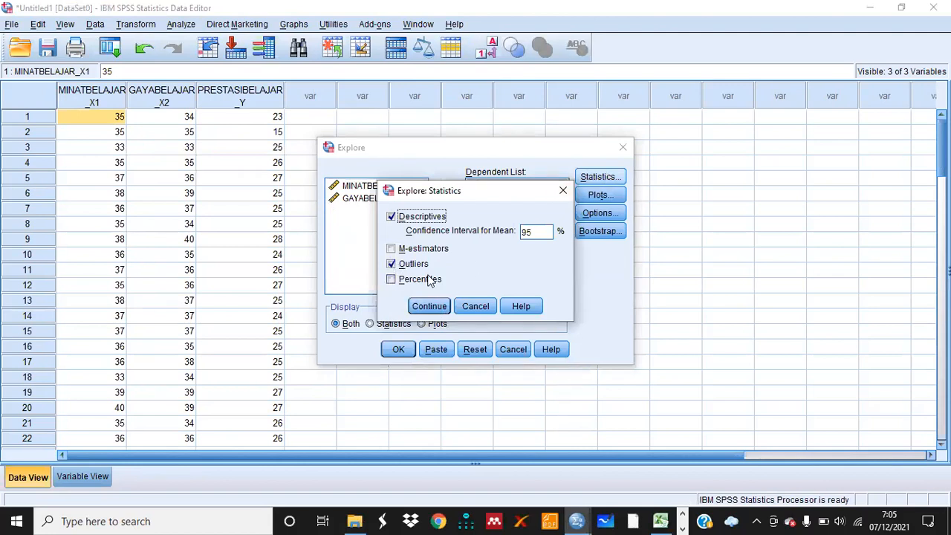
{"action": "left_click", "coordinate": [429, 308]}
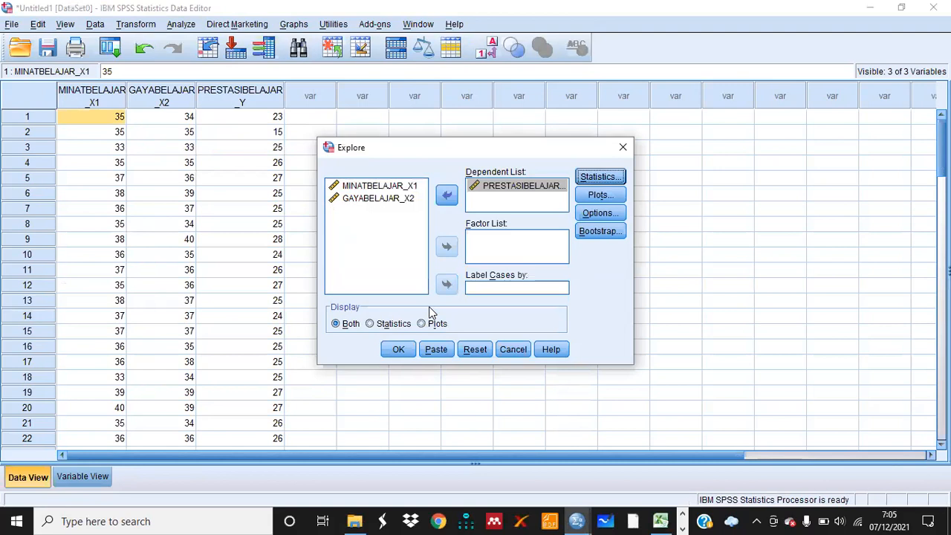
{"action": "left_click", "coordinate": [398, 350]}
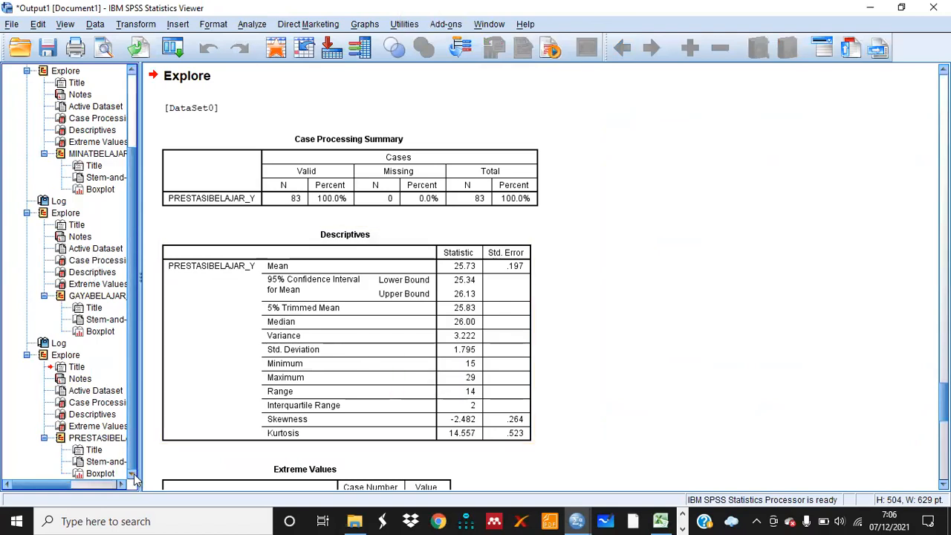
Open the boxplot of PRESTASIBELAJAR_Y in the output and inspect it for outliers
{"action": "left_click", "coordinate": [96, 474]}
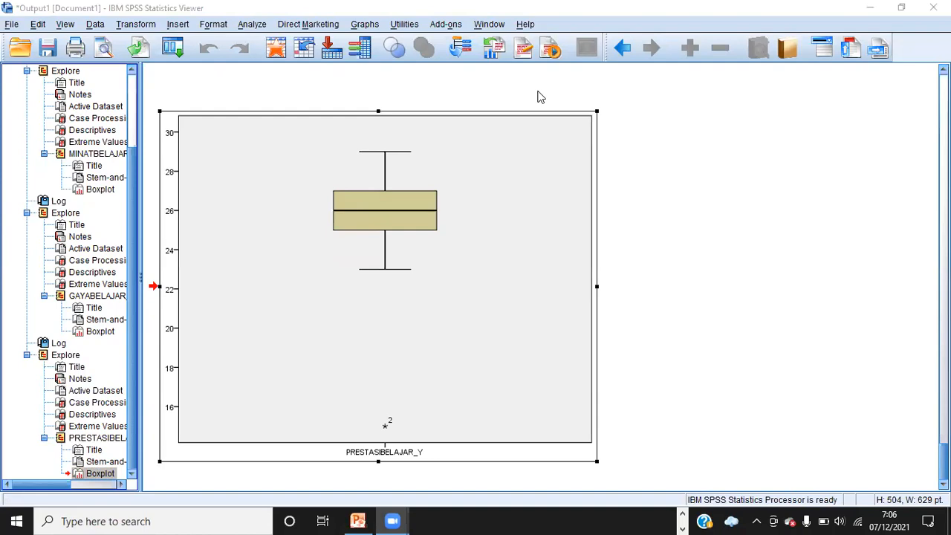
{"action": "mouse_move", "coordinate": [402, 414]}
{"action": "left_mouse_down"}
{"action": "mouse_move", "coordinate": [375, 418]}
{"action": "mouse_move", "coordinate": [380, 431]}
{"action": "mouse_move", "coordinate": [397, 431]}
{"action": "mouse_move", "coordinate": [401, 416]}
{"action": "left_mouse_up"}
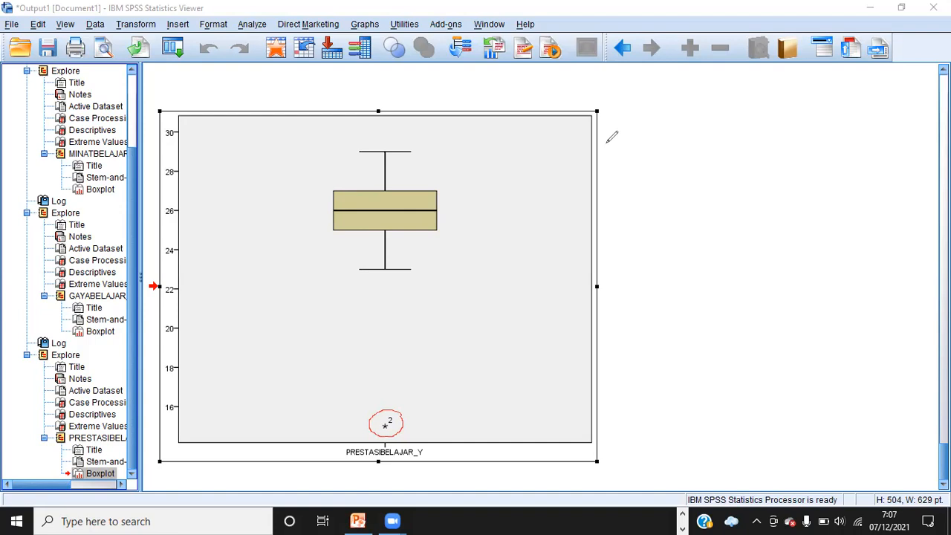
{"action": "key", "text": "ctrl+z"}
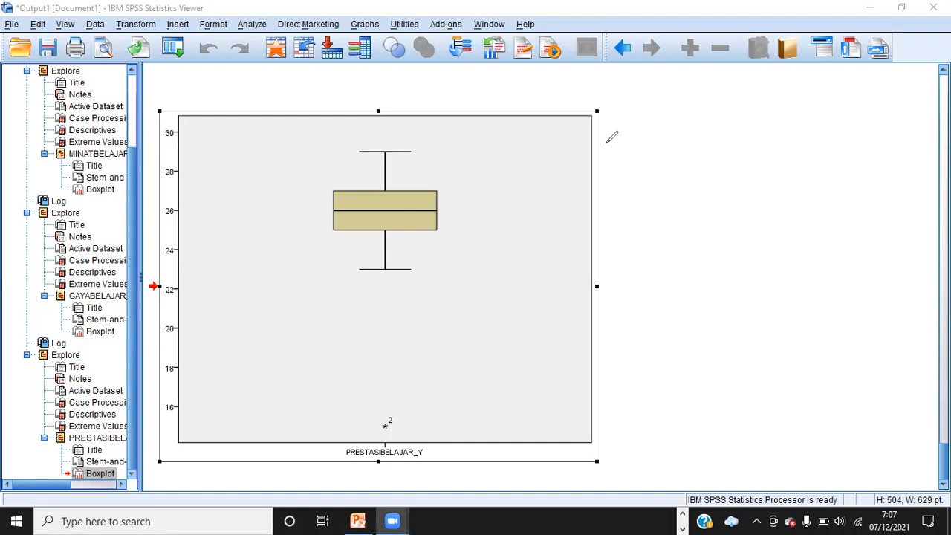
Open Linear Regression from the data editor with PRESTASIBELAJAR_Y as dependent and MINATBELAJAR_X1 and GAYABELAJAR_X2 as independents
{"action": "left_click", "coordinate": [682, 518]}
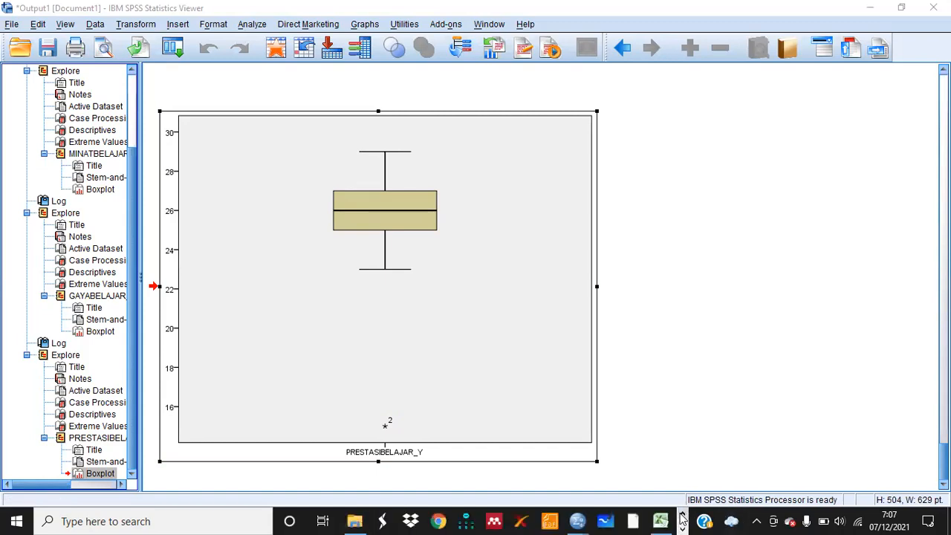
{"action": "mouse_move", "coordinate": [582, 520]}
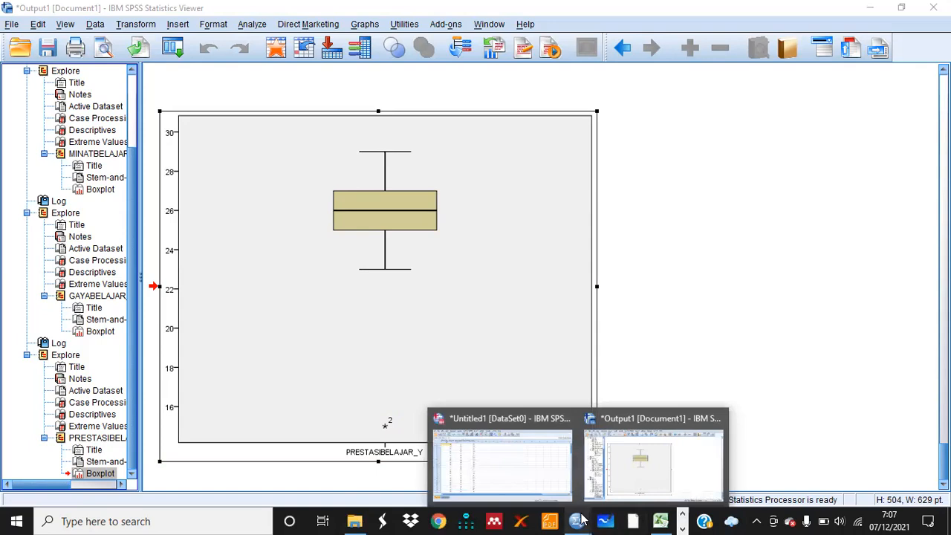
{"action": "left_click", "coordinate": [506, 459]}
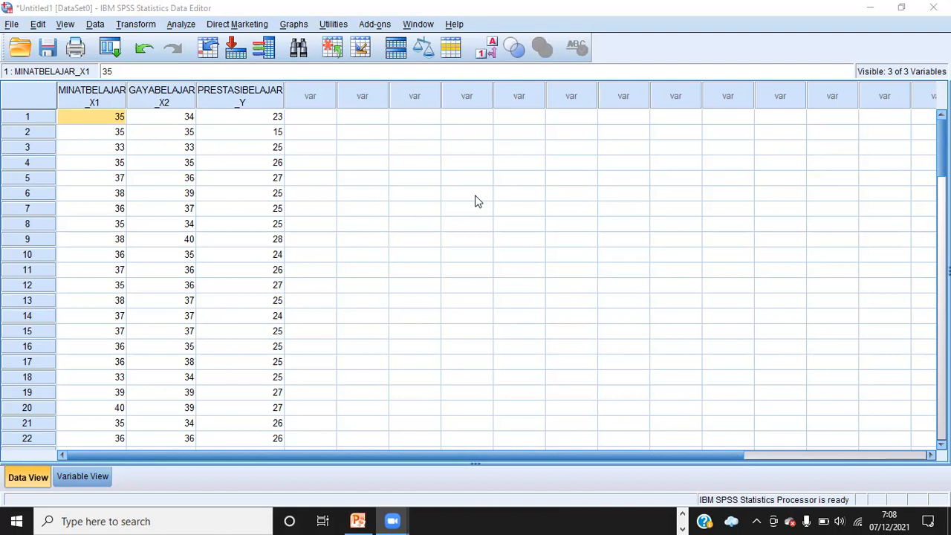
{"action": "left_click", "coordinate": [181, 25]}
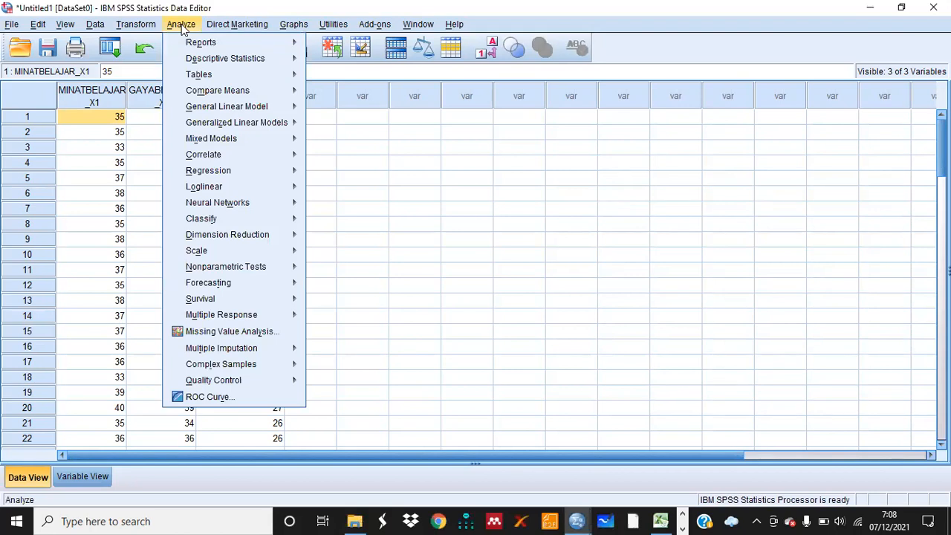
{"action": "mouse_move", "coordinate": [227, 176]}
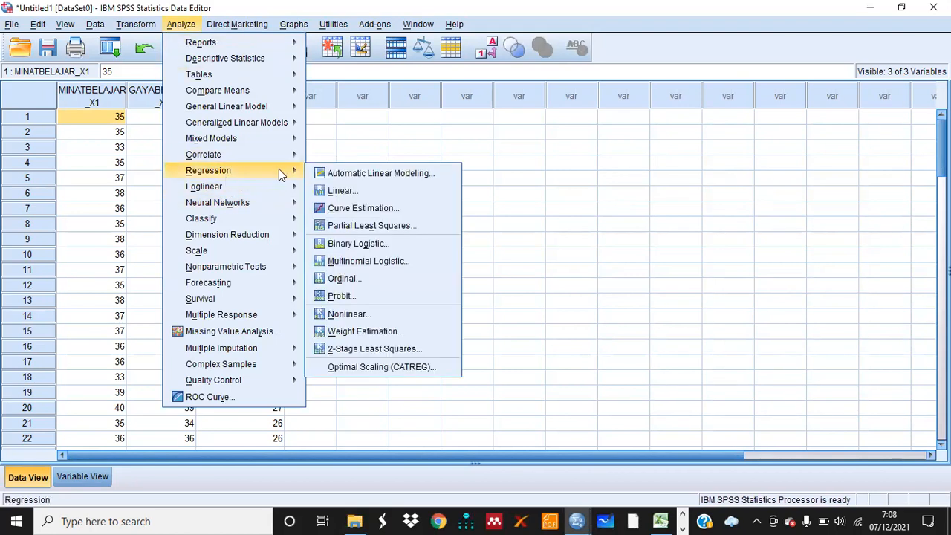
{"action": "left_click", "coordinate": [334, 192]}
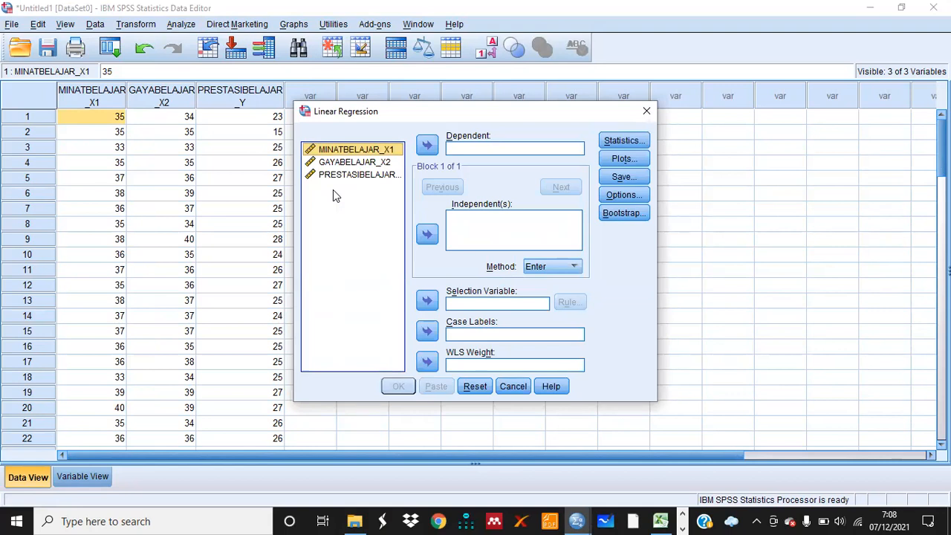
{"action": "left_click", "coordinate": [391, 176]}
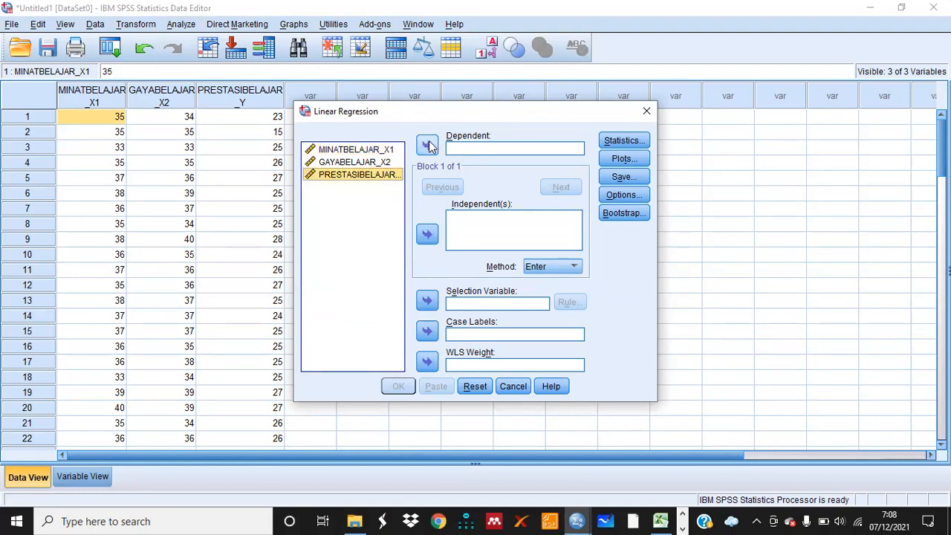
{"action": "left_click", "coordinate": [428, 145]}
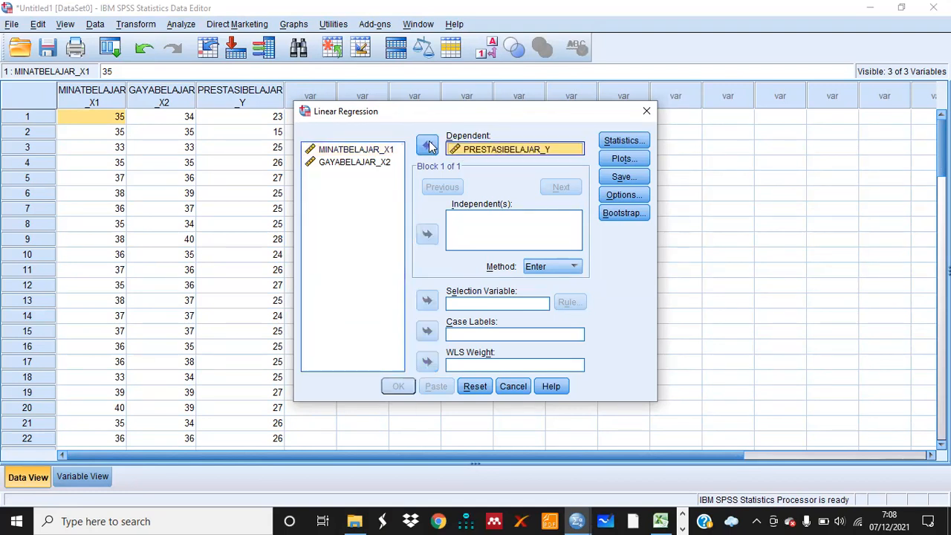
{"action": "left_click", "coordinate": [379, 152]}
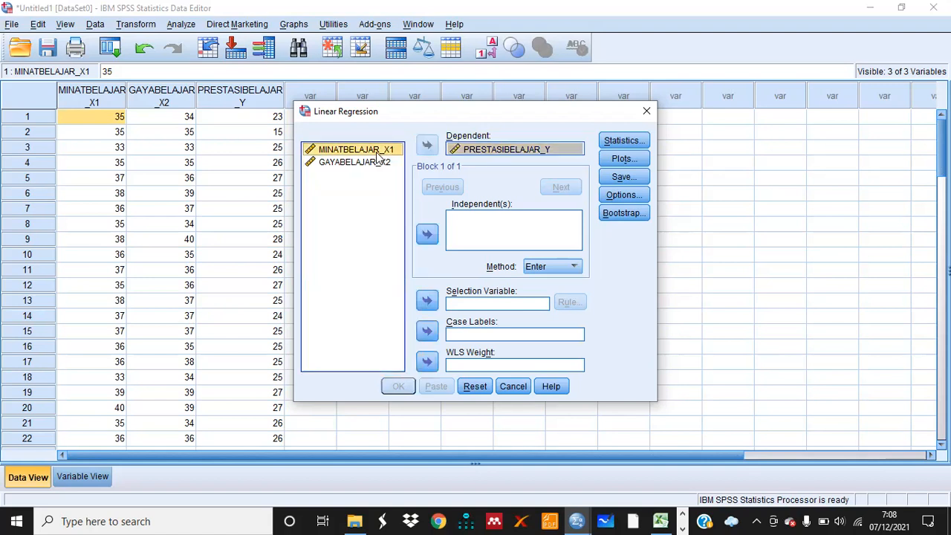
{"action": "key", "text": "shift+Down"}
{"action": "left_click", "coordinate": [428, 236]}
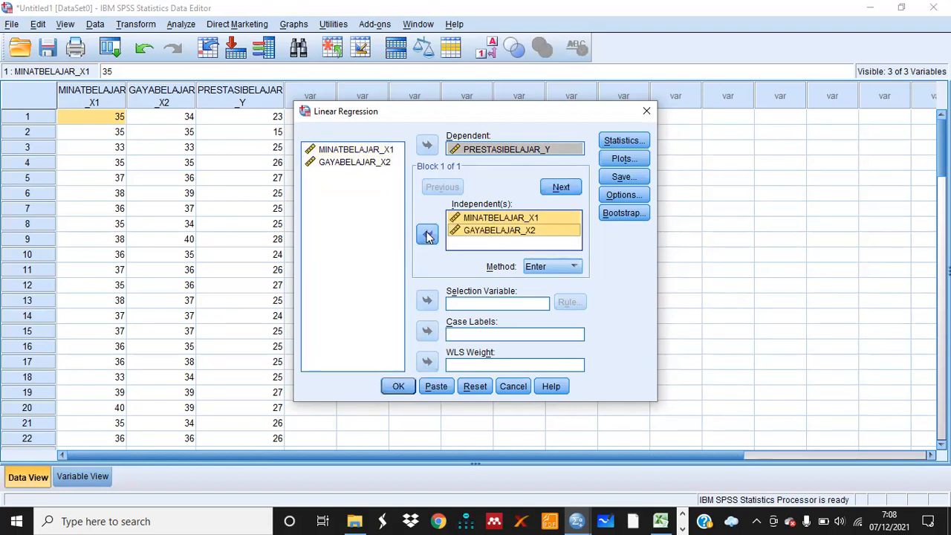
In the regression plots, add a first scatterplot of *SRESID on Y against *ZPRED on X
{"action": "left_click", "coordinate": [621, 159]}
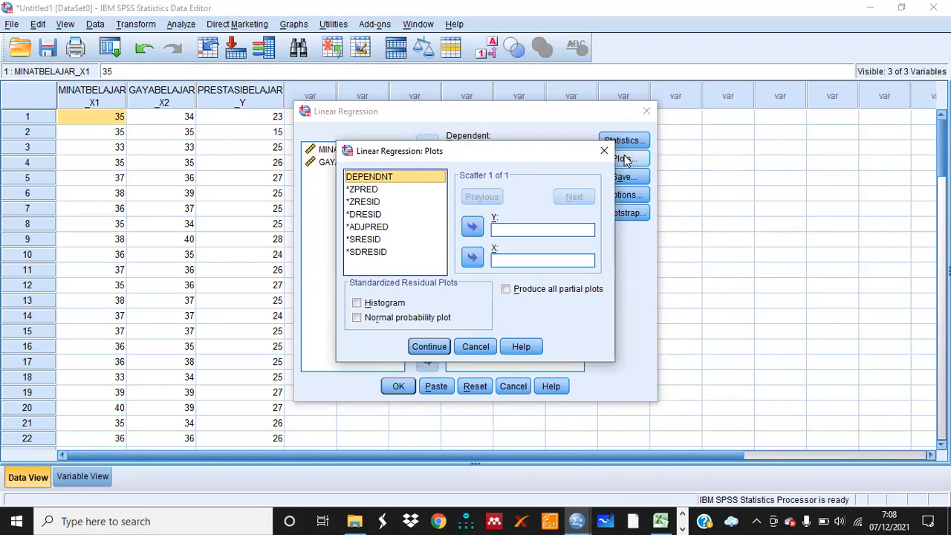
{"action": "left_click", "coordinate": [367, 241]}
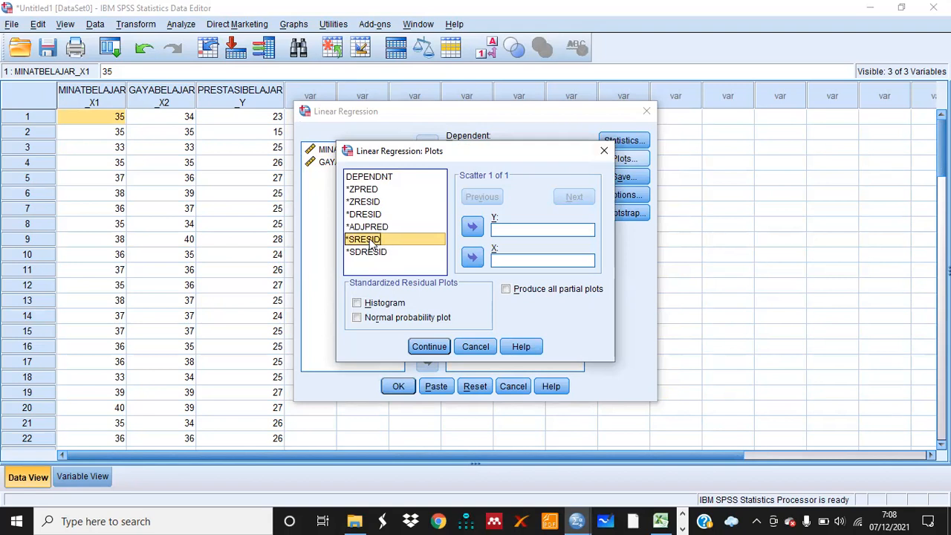
{"action": "left_click", "coordinate": [480, 226]}
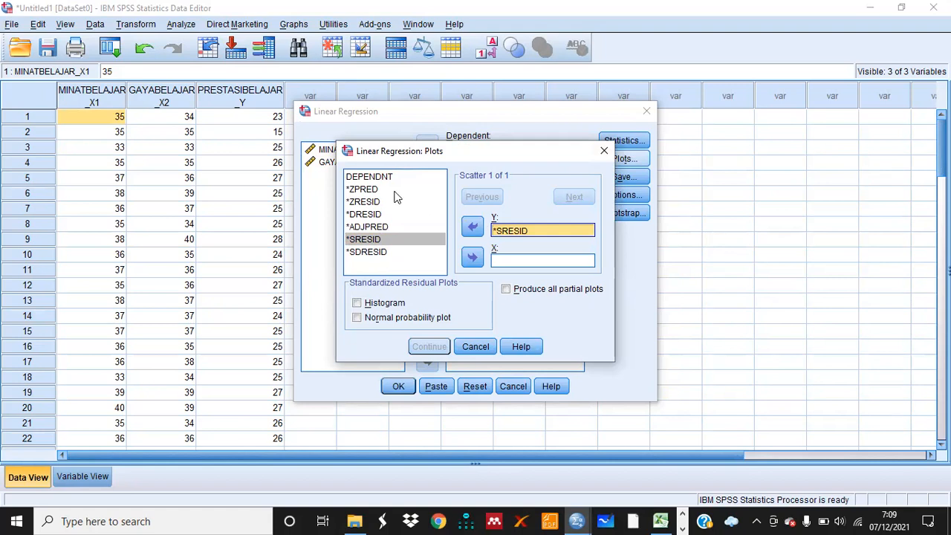
{"action": "left_click", "coordinate": [364, 190]}
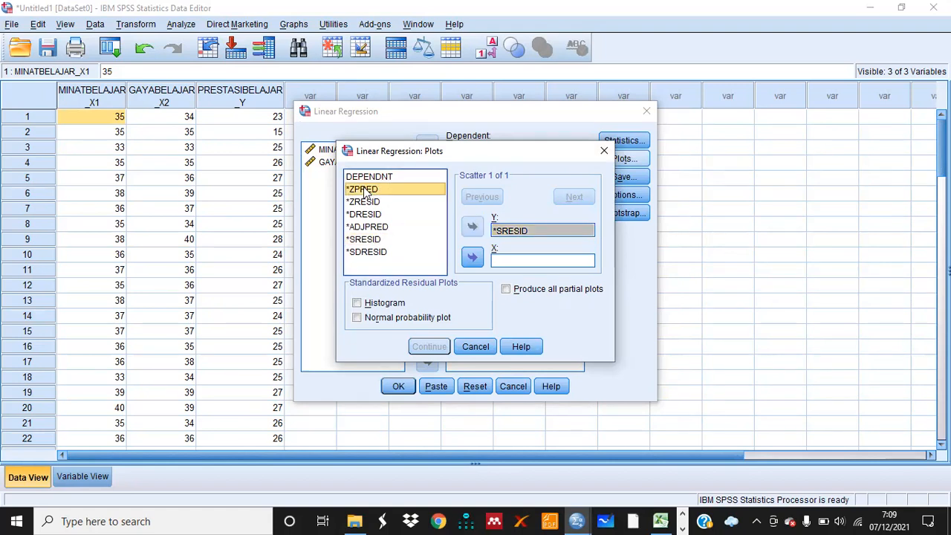
{"action": "left_click", "coordinate": [476, 256]}
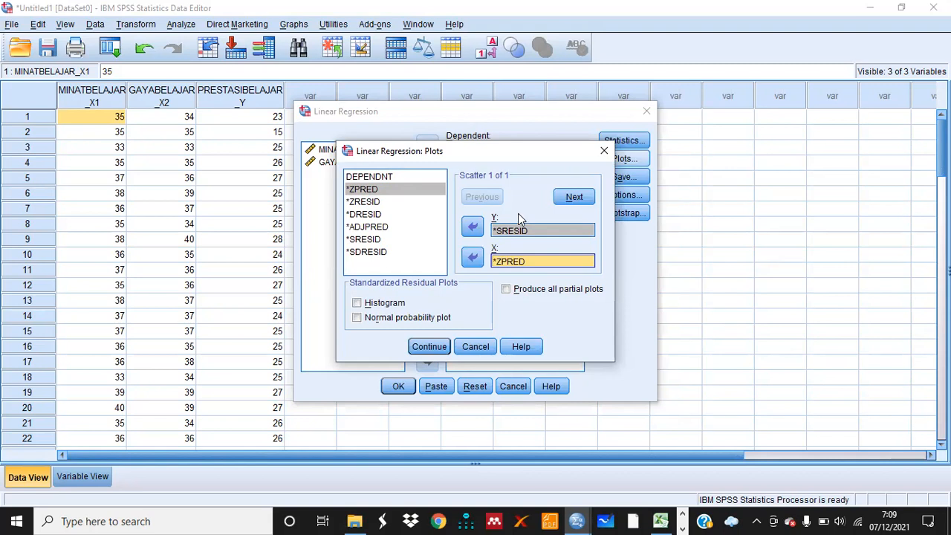
{"action": "left_click", "coordinate": [522, 233]}
{"action": "left_click", "coordinate": [513, 263]}
{"action": "left_click", "coordinate": [575, 196]}
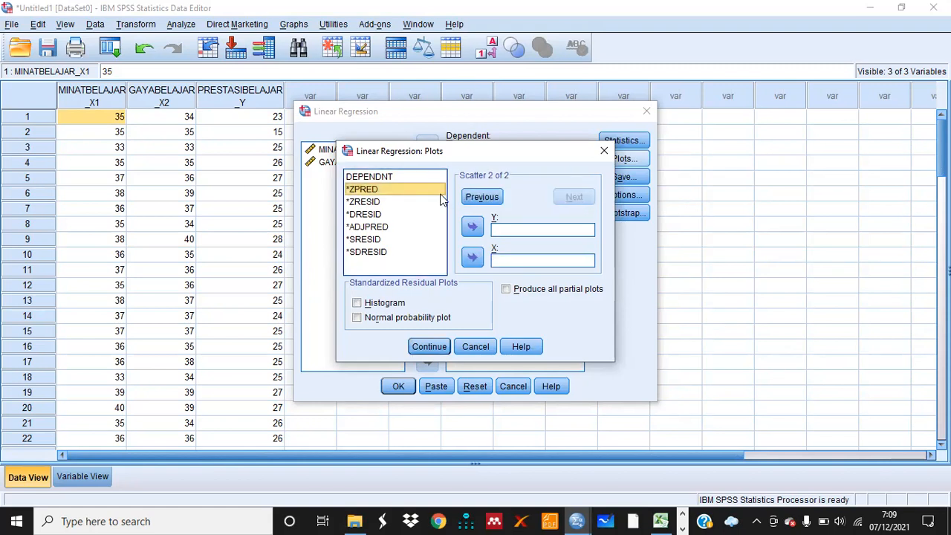
Add a second scatterplot with *ZPRED on Y and DEPENDNT on X
{"action": "left_click", "coordinate": [474, 228]}
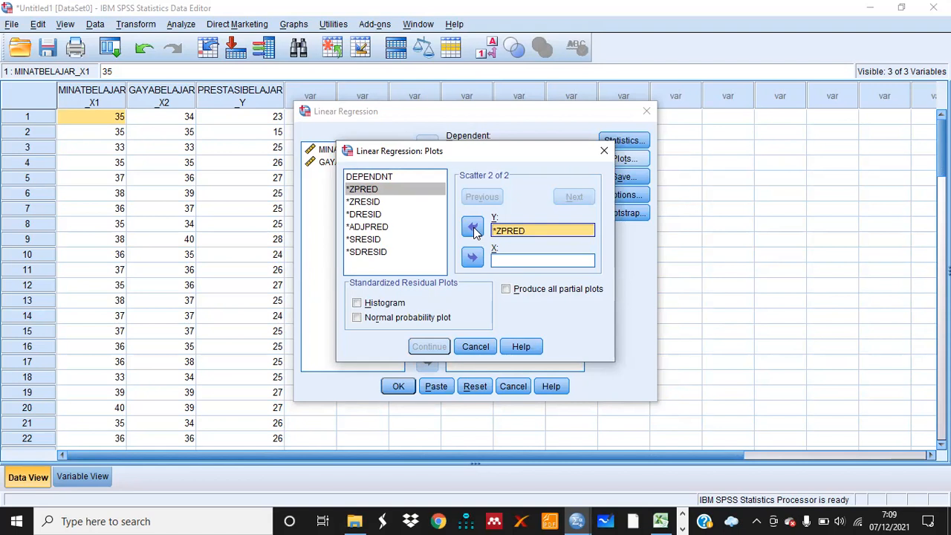
{"action": "left_click", "coordinate": [362, 179]}
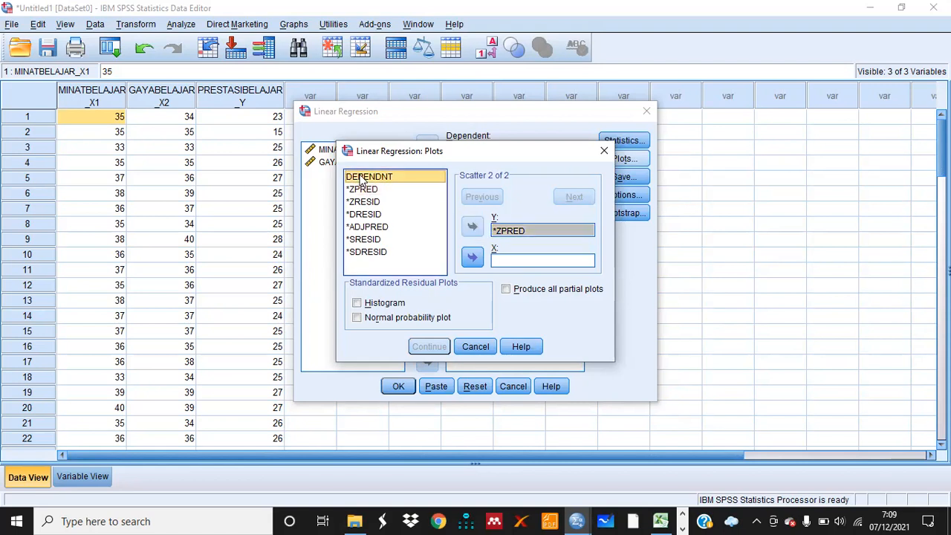
{"action": "left_click", "coordinate": [472, 257]}
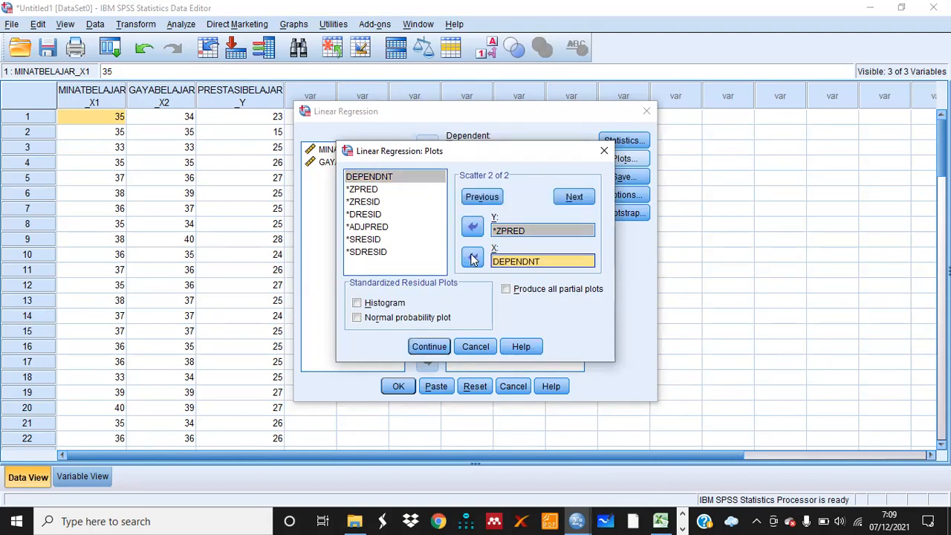
Request the standardized residual histogram and normal probability plot, and confirm the plot settings
{"action": "left_click", "coordinate": [361, 305]}
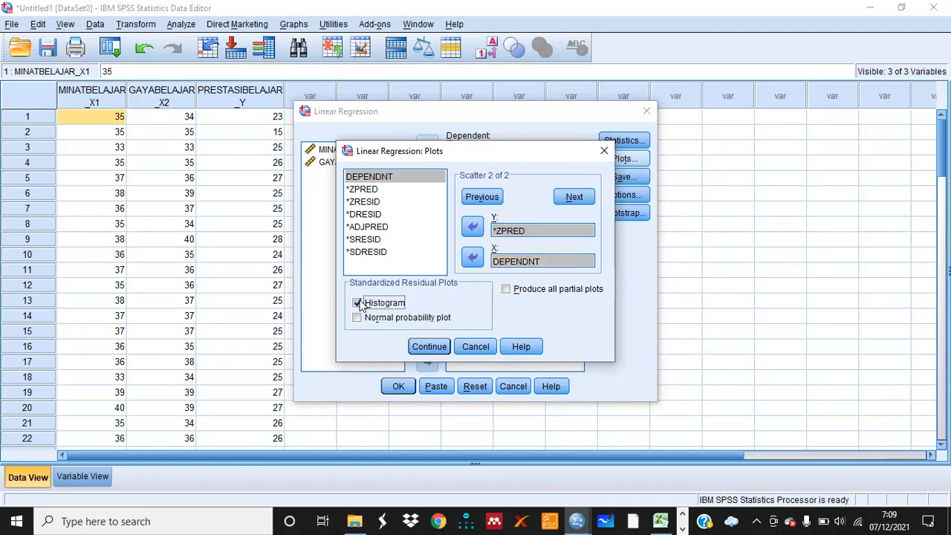
{"action": "left_click", "coordinate": [358, 320]}
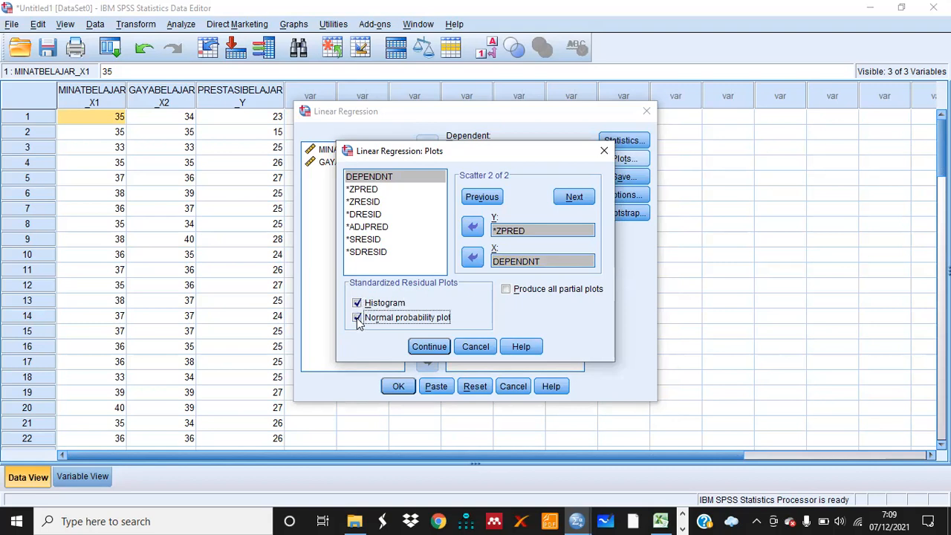
{"action": "left_click", "coordinate": [431, 347]}
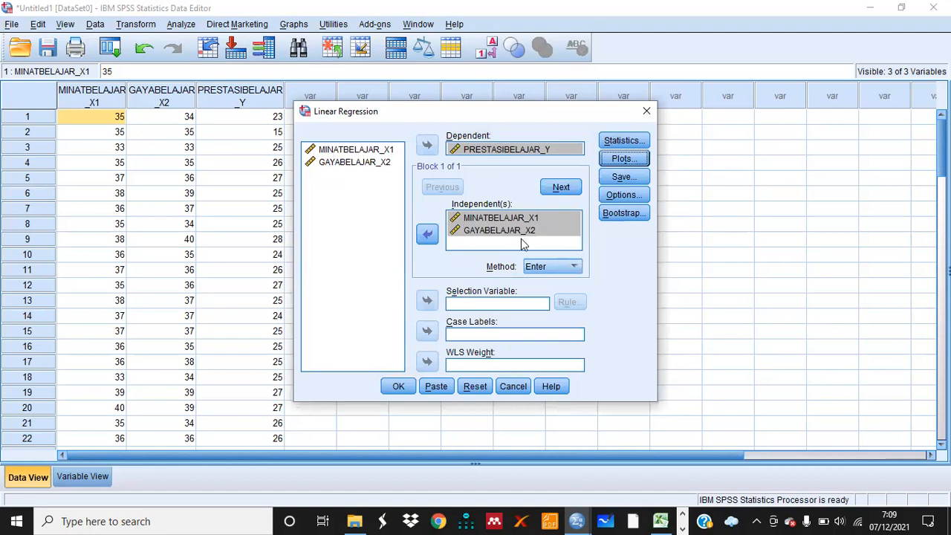
Set the regression to save unstandardized residuals and run it
{"action": "left_click", "coordinate": [625, 182]}
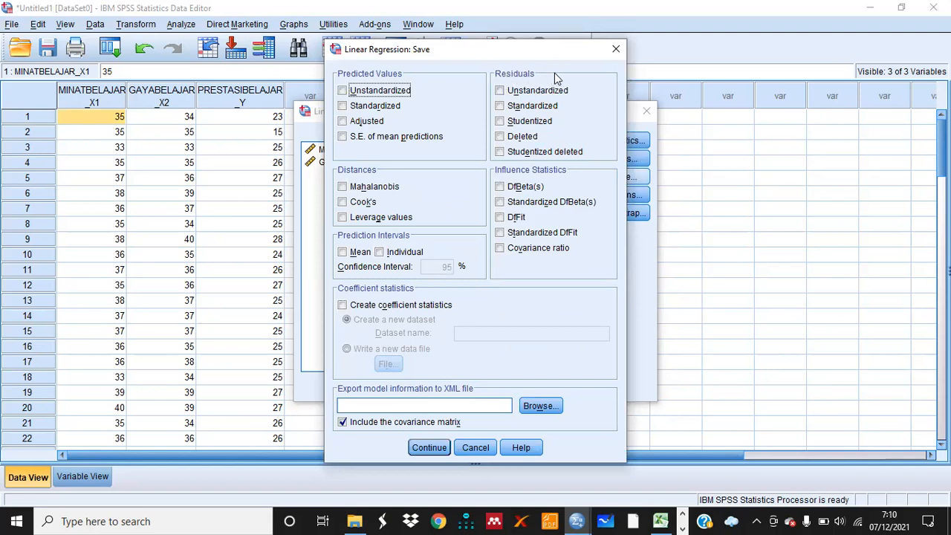
{"action": "left_click", "coordinate": [500, 91]}
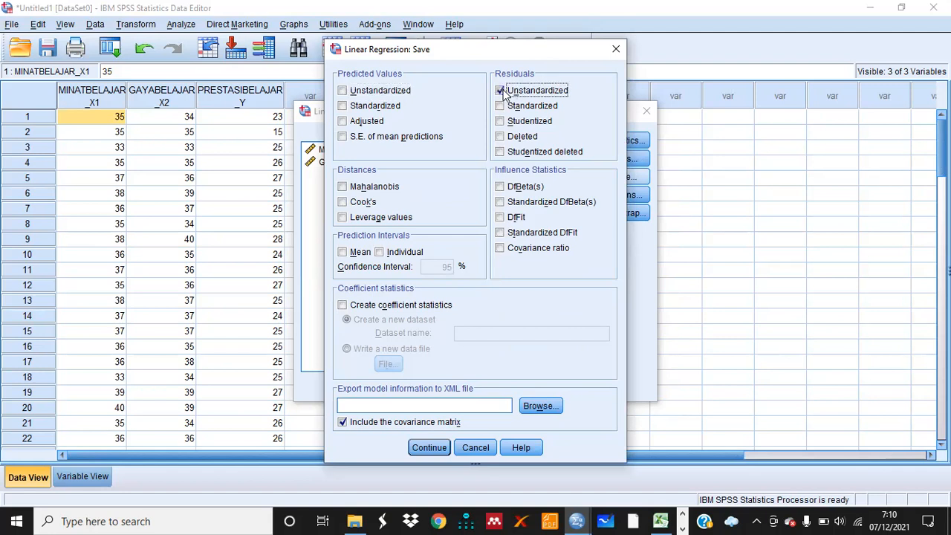
{"action": "left_click", "coordinate": [437, 447]}
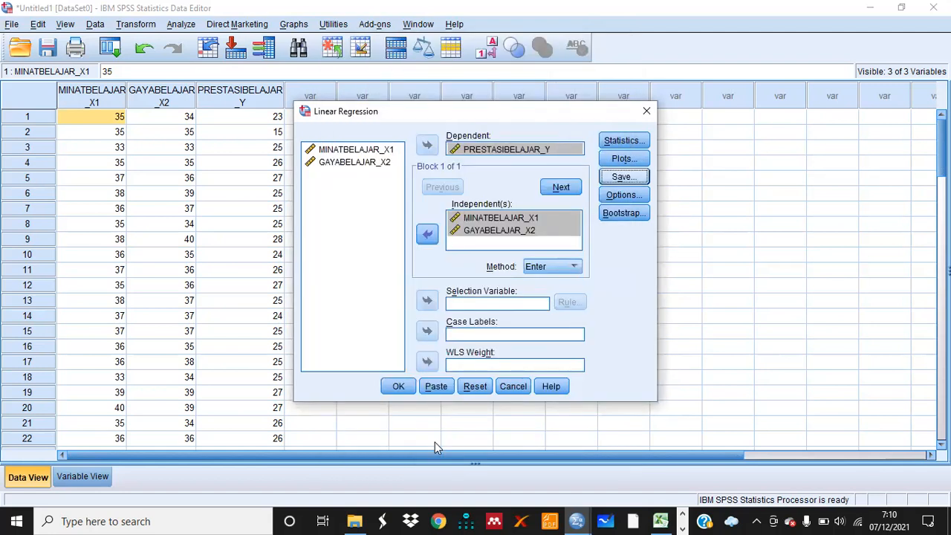
{"action": "left_click", "coordinate": [399, 388]}
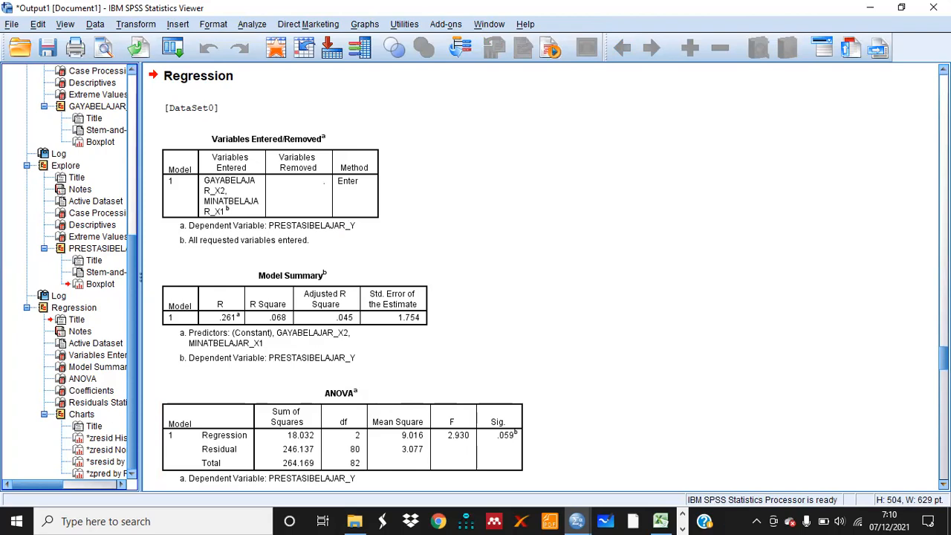
Scroll through the regression output to examine the coefficients, residual statistics, histogram and normal P-P plot
{"action": "scroll", "coordinate": [475, 275], "scroll_direction": "down", "scroll_amount": 10}
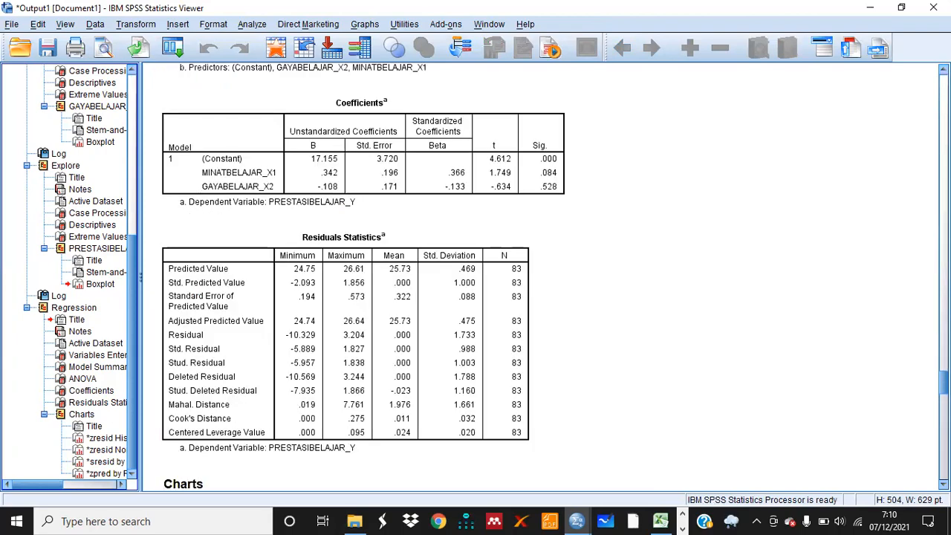
{"action": "scroll", "coordinate": [476, 275], "scroll_direction": "down", "scroll_amount": 15}
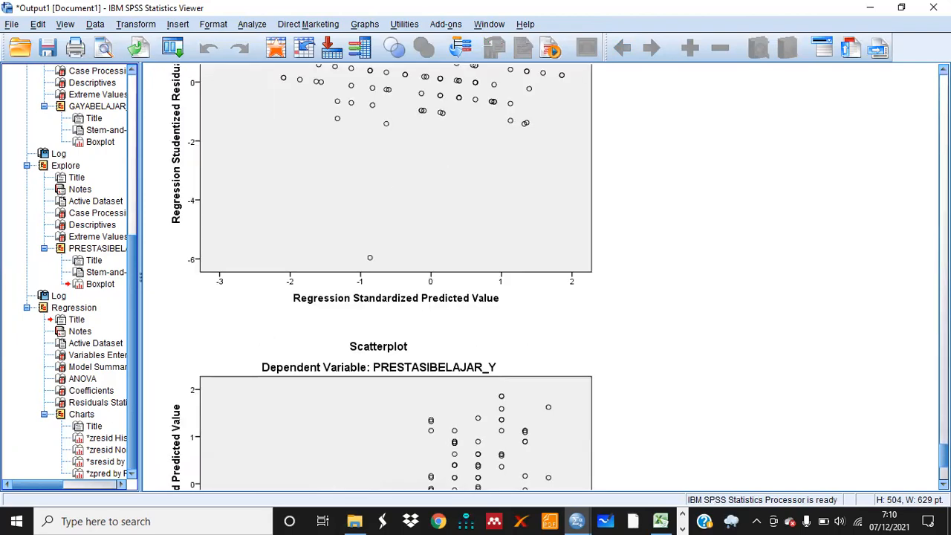
{"action": "scroll", "coordinate": [475, 275], "scroll_direction": "up", "scroll_amount": 8}
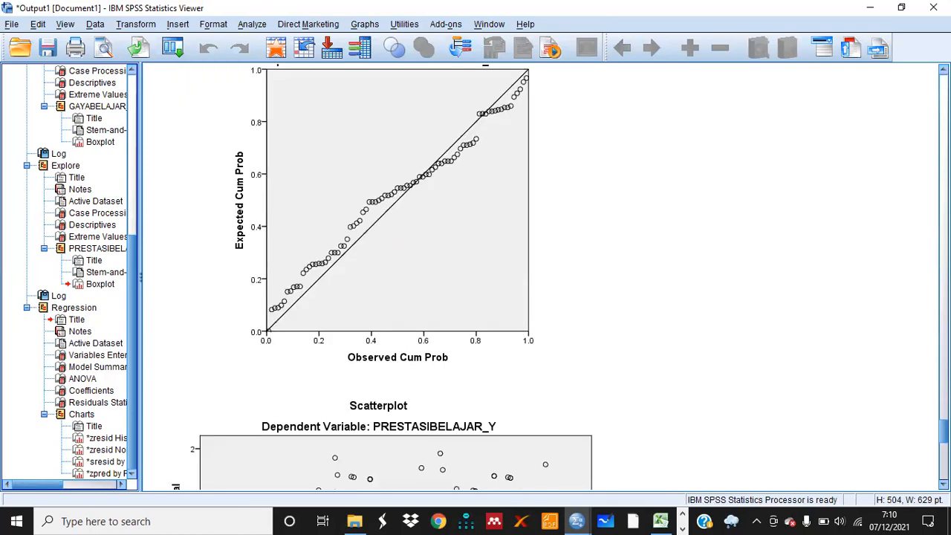
{"action": "scroll", "coordinate": [476, 275], "scroll_direction": "up", "scroll_amount": 20}
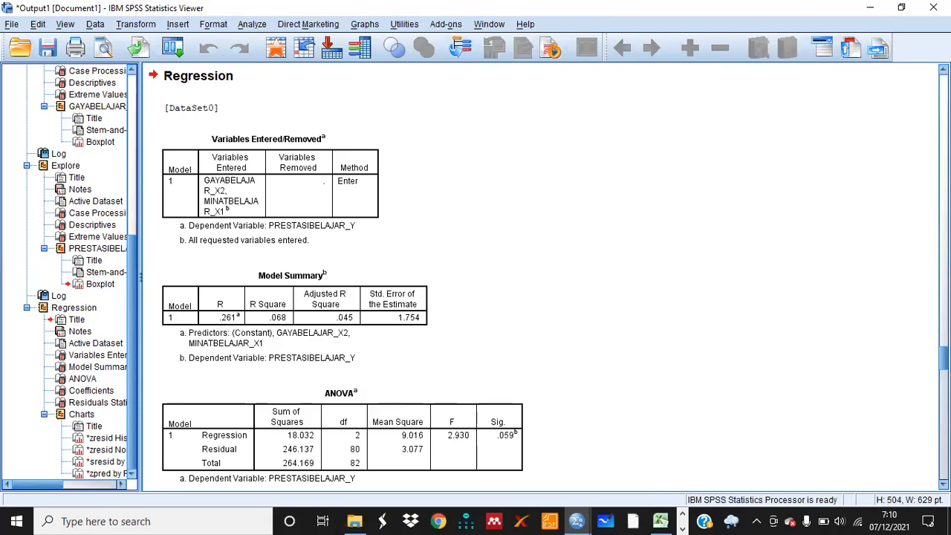
{"action": "scroll", "coordinate": [476, 275], "scroll_direction": "down", "scroll_amount": 10}
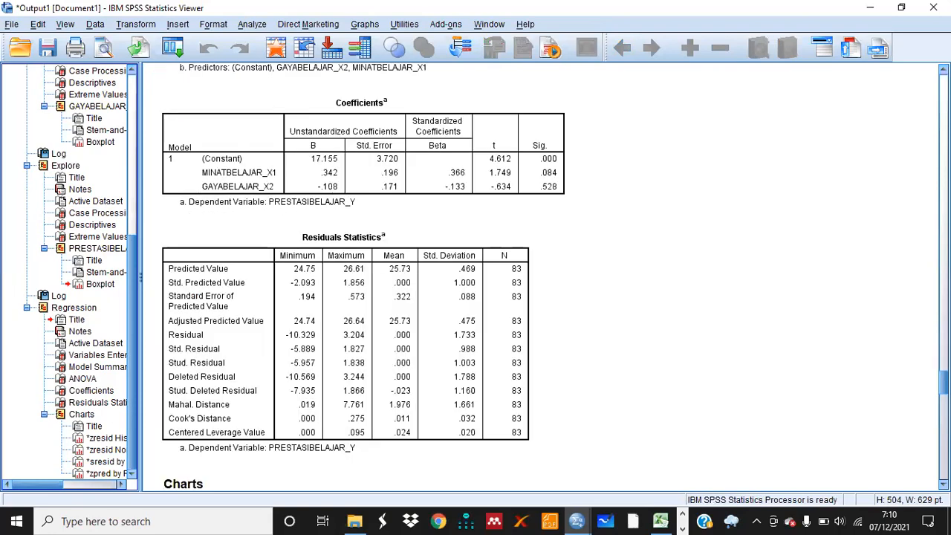
{"action": "scroll", "coordinate": [475, 275], "scroll_direction": "down", "scroll_amount": 8}
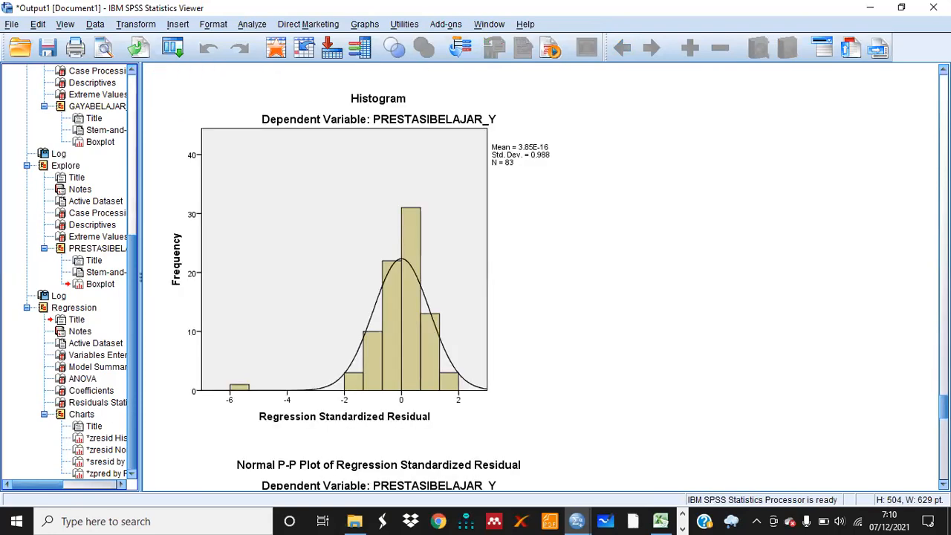
{"action": "scroll", "coordinate": [475, 275], "scroll_direction": "up", "scroll_amount": 1}
{"action": "scroll", "coordinate": [475, 274], "scroll_direction": "up", "scroll_amount": 5}
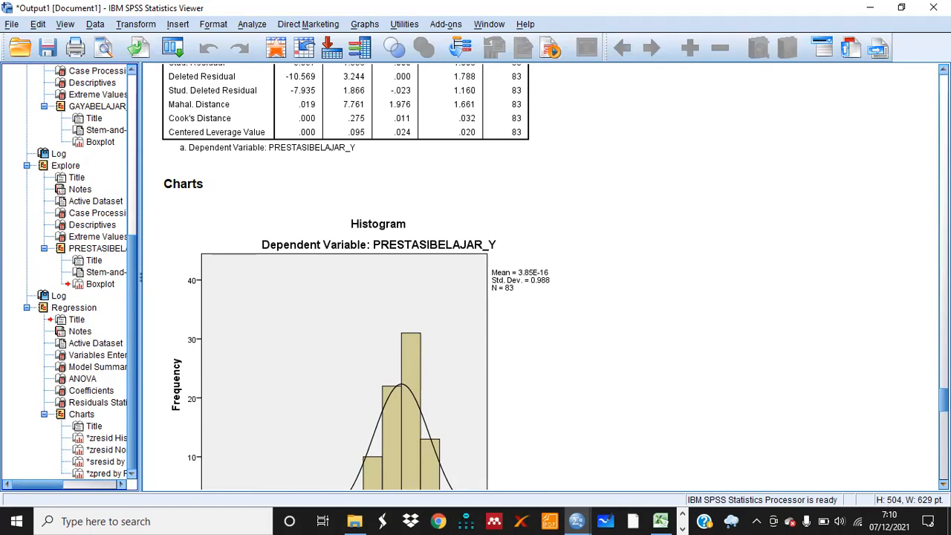
{"action": "scroll", "coordinate": [356, 277], "scroll_direction": "down", "scroll_amount": 1}
{"action": "scroll", "coordinate": [355, 277], "scroll_direction": "down", "scroll_amount": 3}
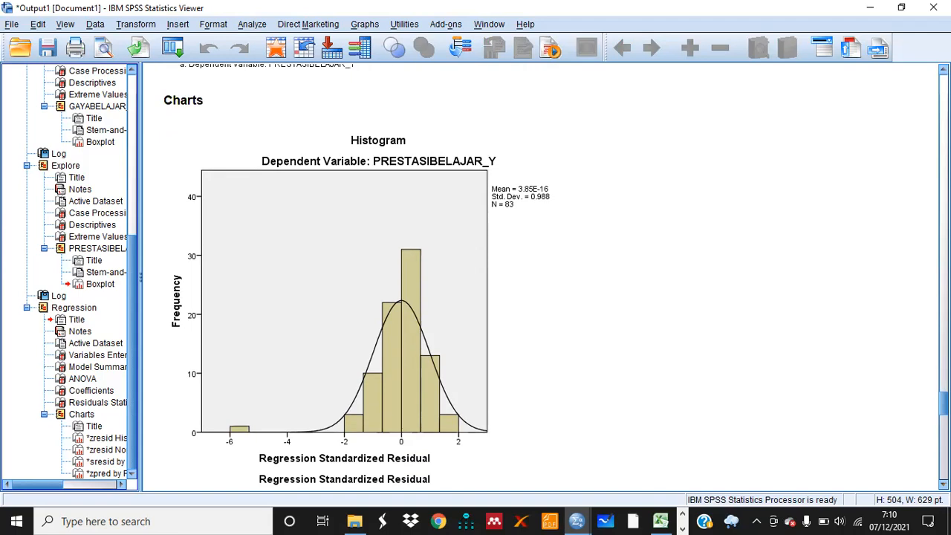
{"action": "scroll", "coordinate": [355, 278], "scroll_direction": "down", "scroll_amount": 2}
{"action": "left_click", "coordinate": [587, 266]}
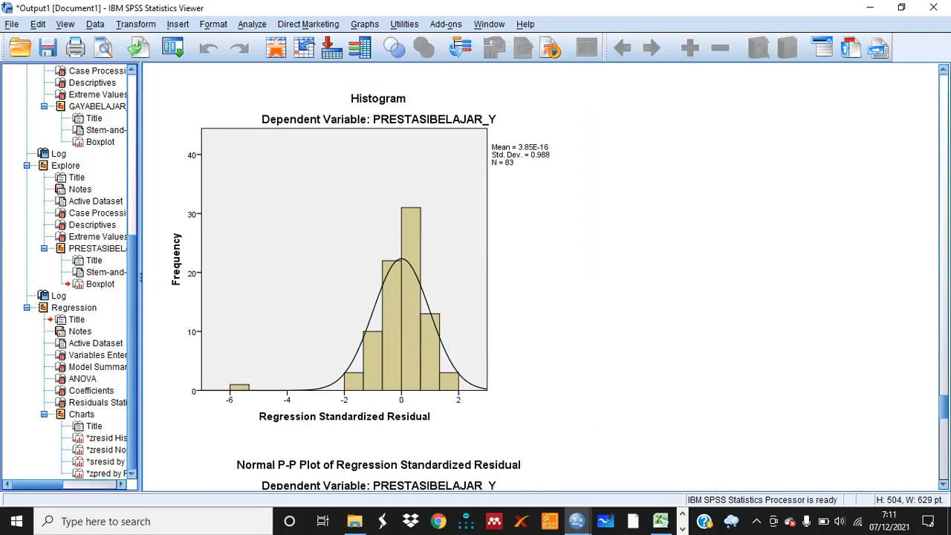
Examine the normal P-P plot and the two residual scatterplots in the regression output
{"action": "scroll", "coordinate": [542, 278], "scroll_direction": "down", "scroll_amount": 6}
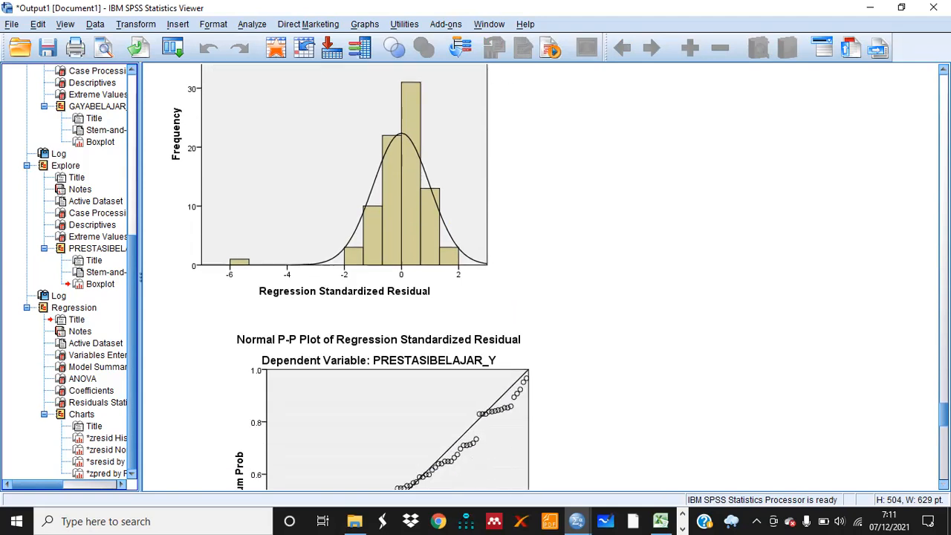
{"action": "scroll", "coordinate": [351, 278], "scroll_direction": "down", "scroll_amount": 2}
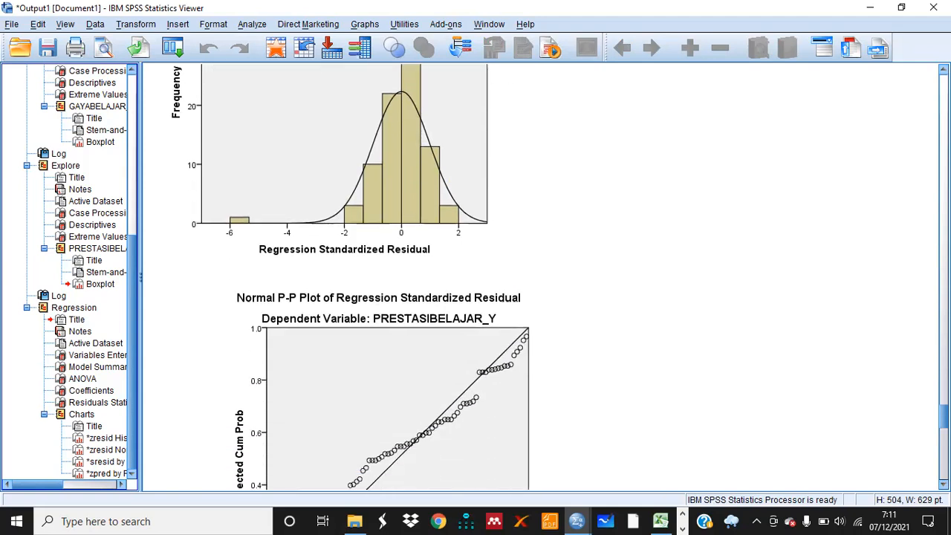
{"action": "scroll", "coordinate": [351, 277], "scroll_direction": "down", "scroll_amount": 4}
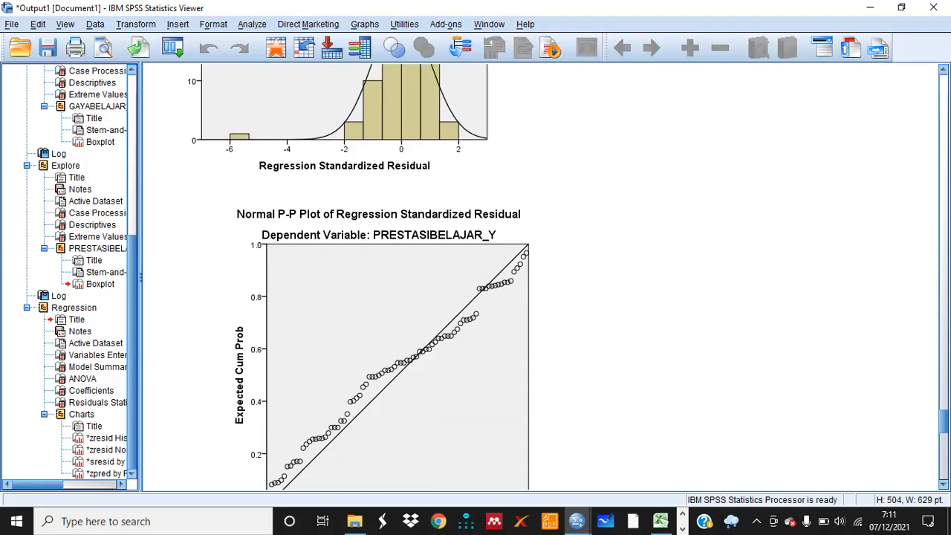
{"action": "scroll", "coordinate": [894, 478], "scroll_direction": "down", "scroll_amount": 1}
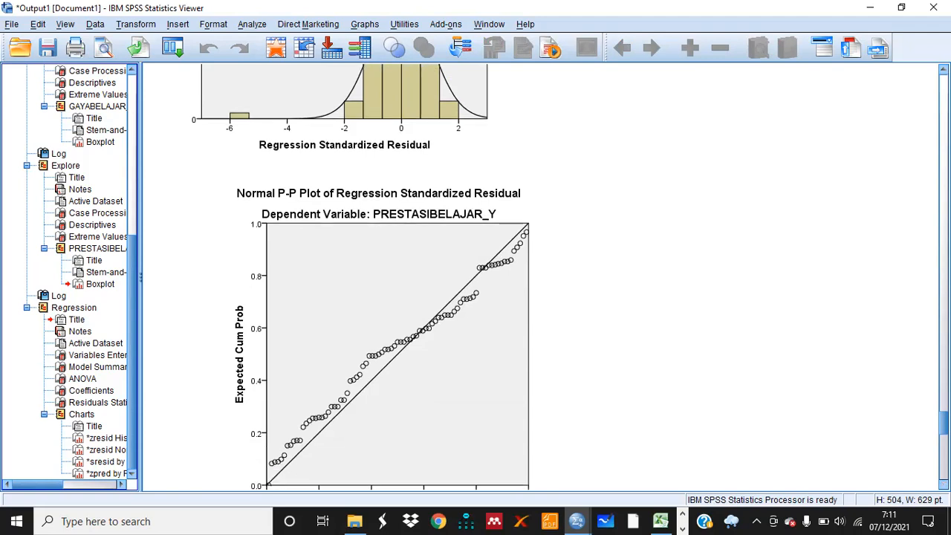
{"action": "left_click", "coordinate": [503, 394]}
{"action": "scroll", "coordinate": [371, 275], "scroll_direction": "down", "scroll_amount": 6}
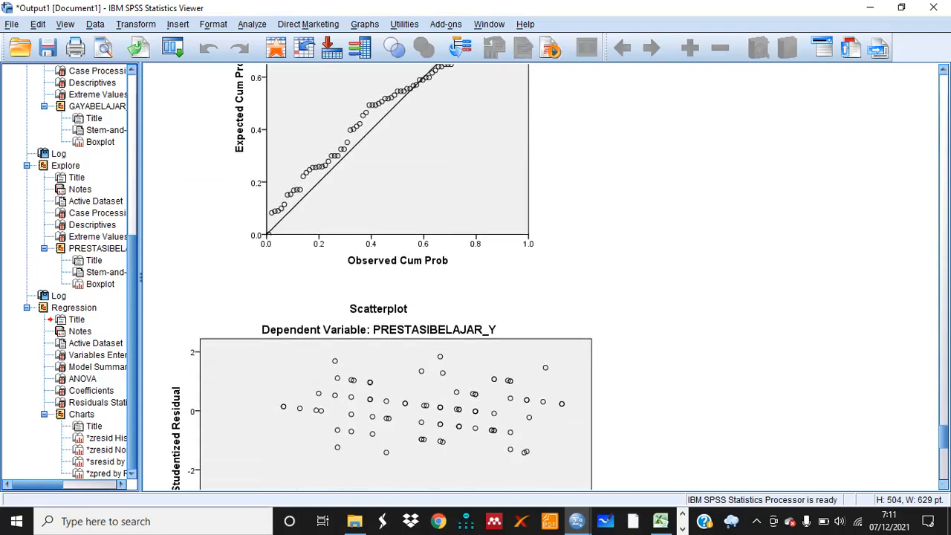
{"action": "scroll", "coordinate": [371, 275], "scroll_direction": "down", "scroll_amount": 4}
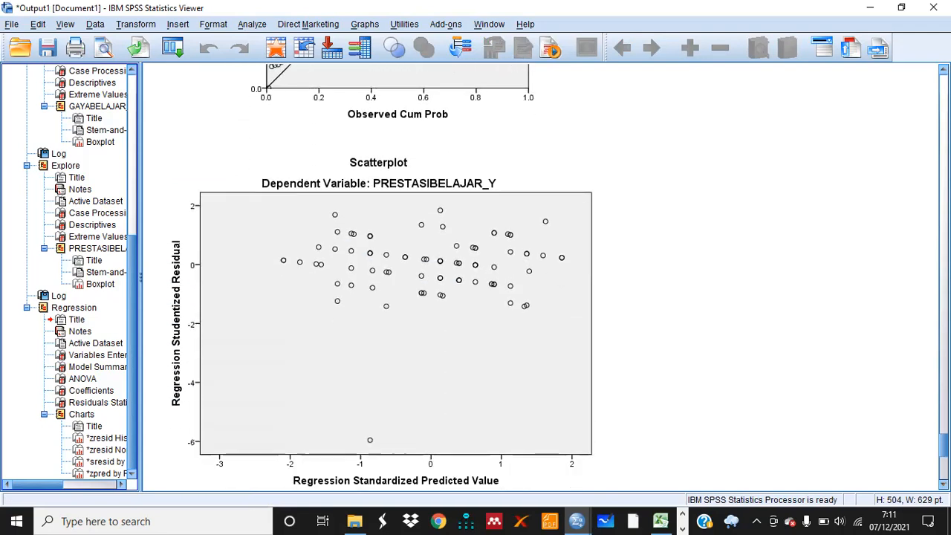
{"action": "scroll", "coordinate": [371, 275], "scroll_direction": "down", "scroll_amount": 1}
{"action": "left_click", "coordinate": [552, 394]}
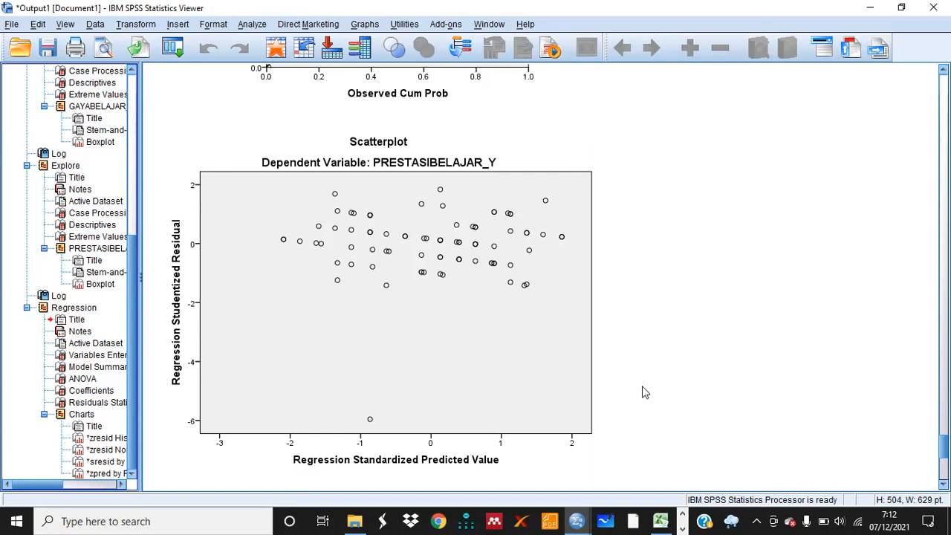
{"action": "scroll", "coordinate": [560, 277], "scroll_direction": "down", "scroll_amount": 1}
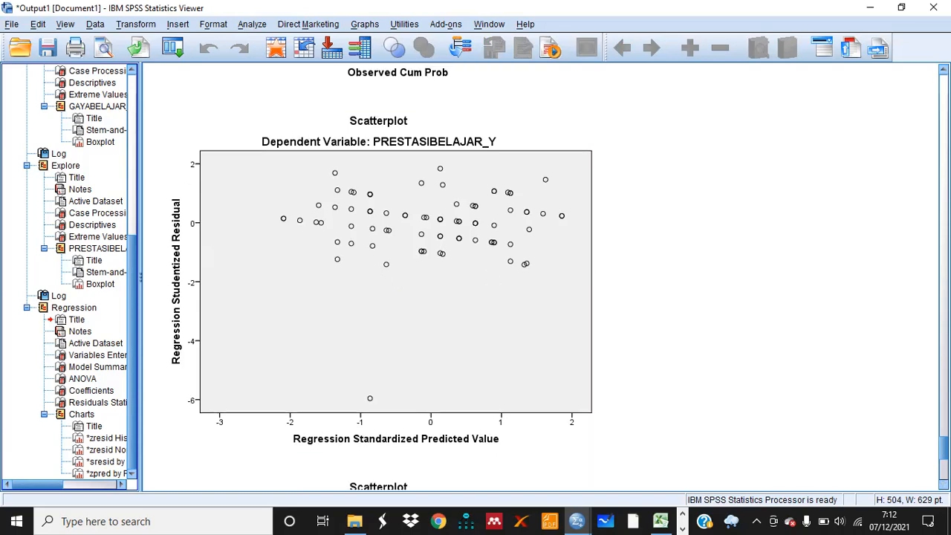
{"action": "scroll", "coordinate": [382, 278], "scroll_direction": "down", "scroll_amount": 1}
{"action": "scroll", "coordinate": [382, 279], "scroll_direction": "down", "scroll_amount": 3}
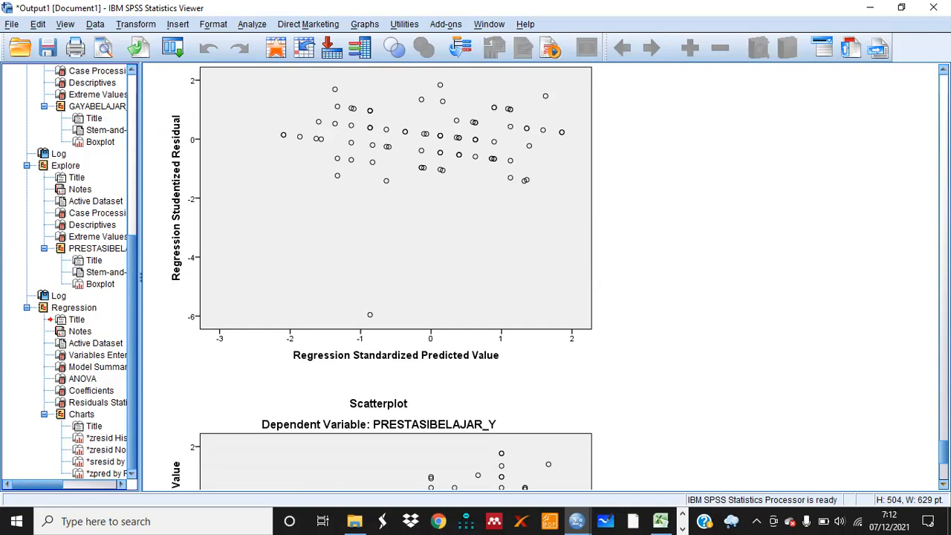
{"action": "scroll", "coordinate": [545, 277], "scroll_direction": "down", "scroll_amount": 1}
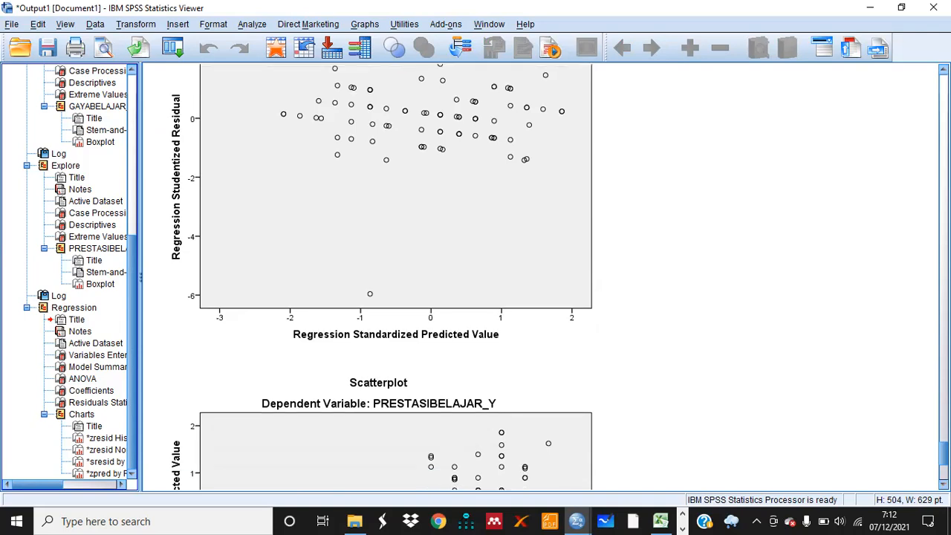
{"action": "scroll", "coordinate": [382, 277], "scroll_direction": "down", "scroll_amount": 1}
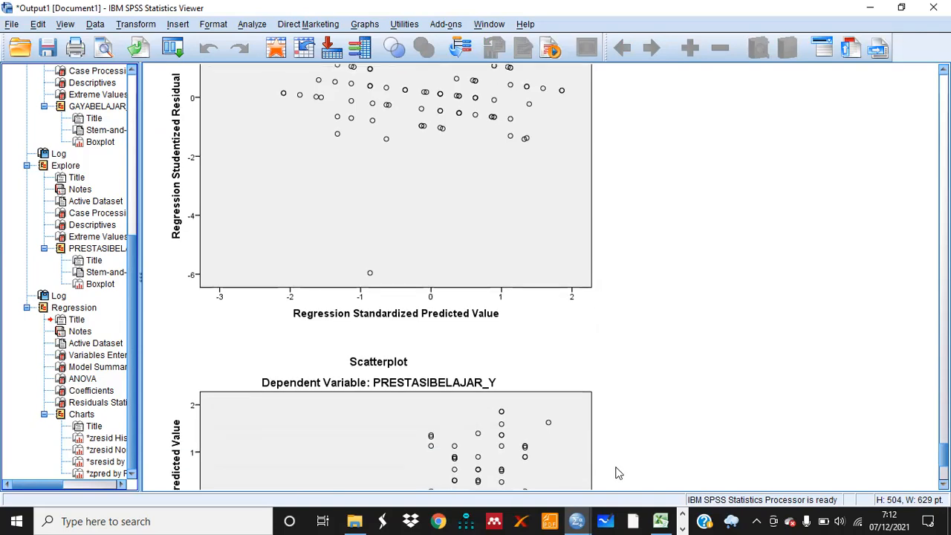
Run a one-sample Kolmogorov-Smirnov test with a Normal distribution on the Unstandardized Residual variable only
{"action": "mouse_move", "coordinate": [576, 520]}
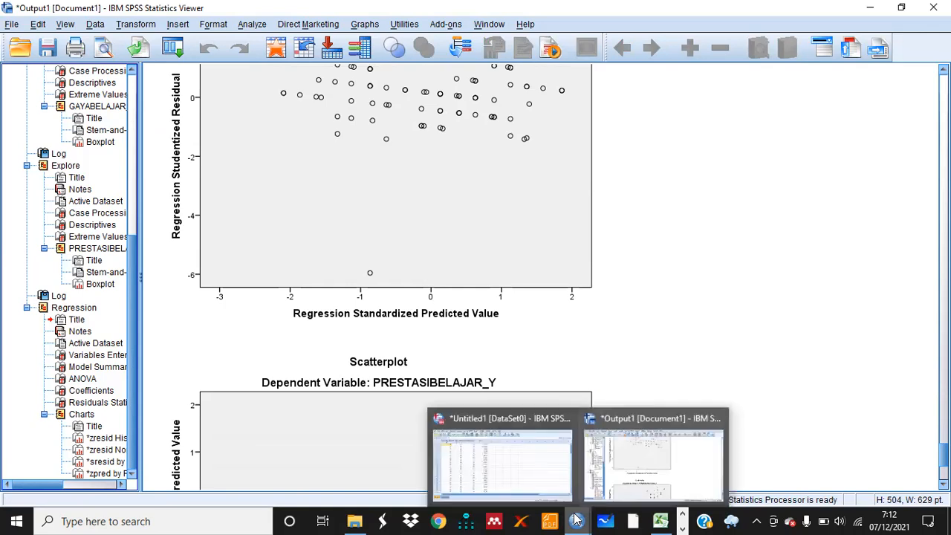
{"action": "left_click", "coordinate": [516, 471]}
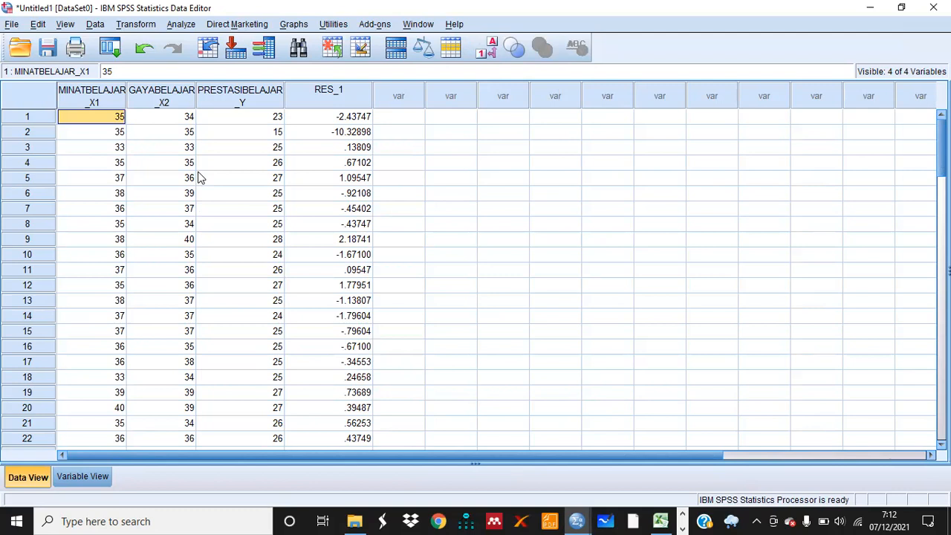
{"action": "left_click", "coordinate": [181, 24]}
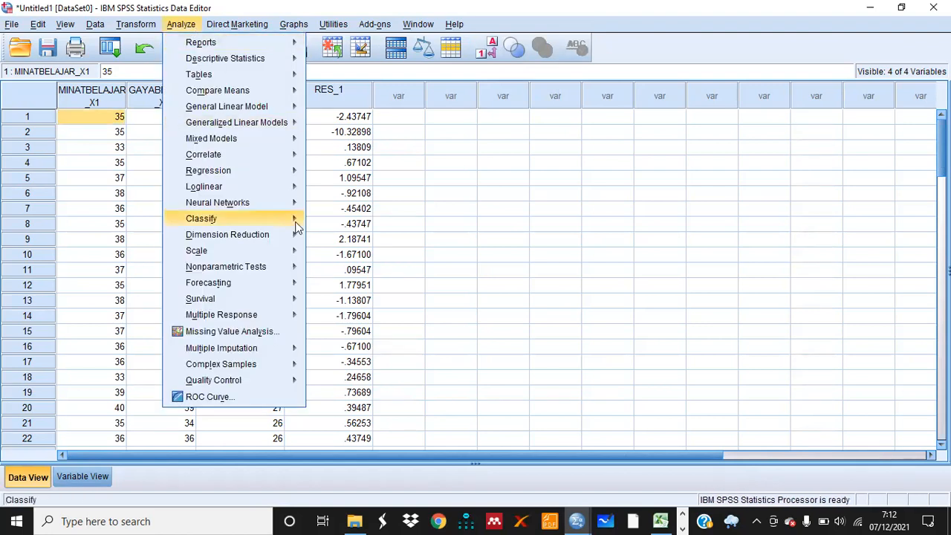
{"action": "mouse_move", "coordinate": [261, 268]}
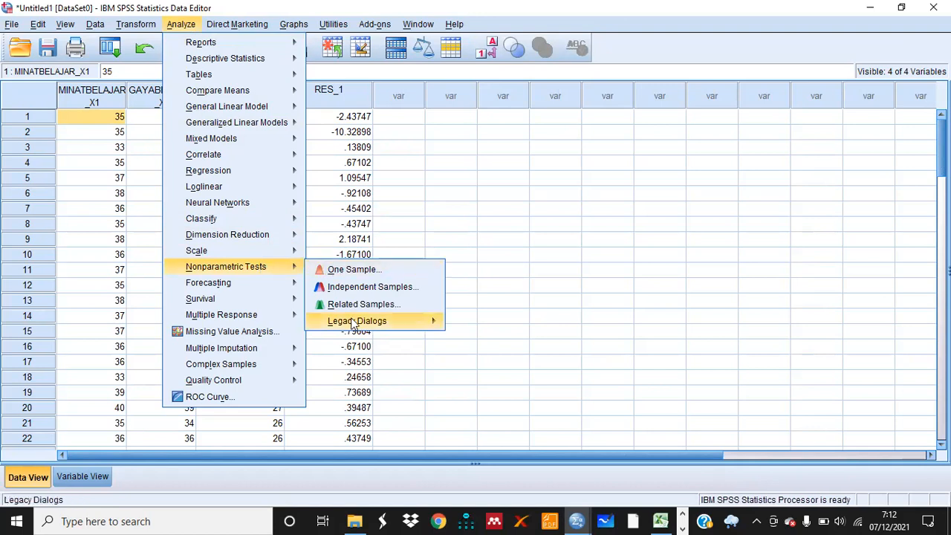
{"action": "mouse_move", "coordinate": [357, 327]}
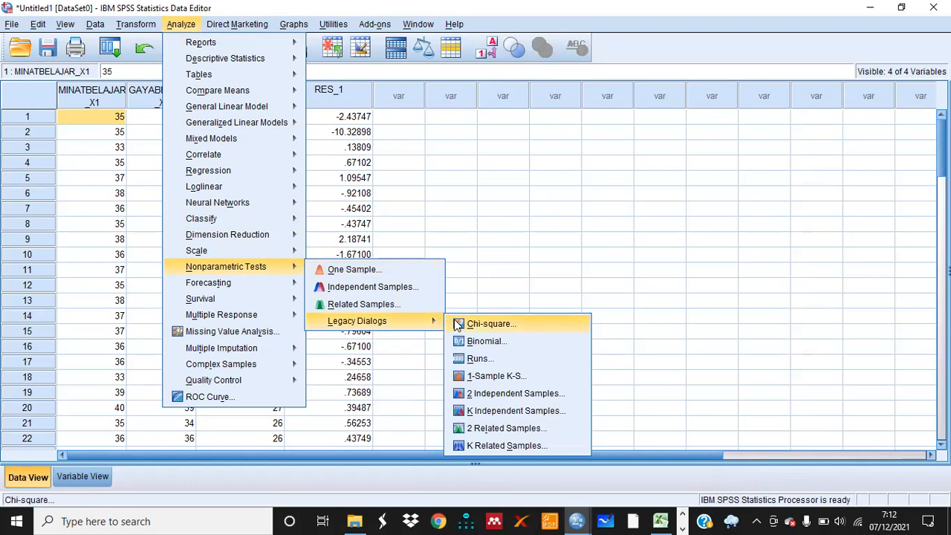
{"action": "left_click", "coordinate": [487, 378]}
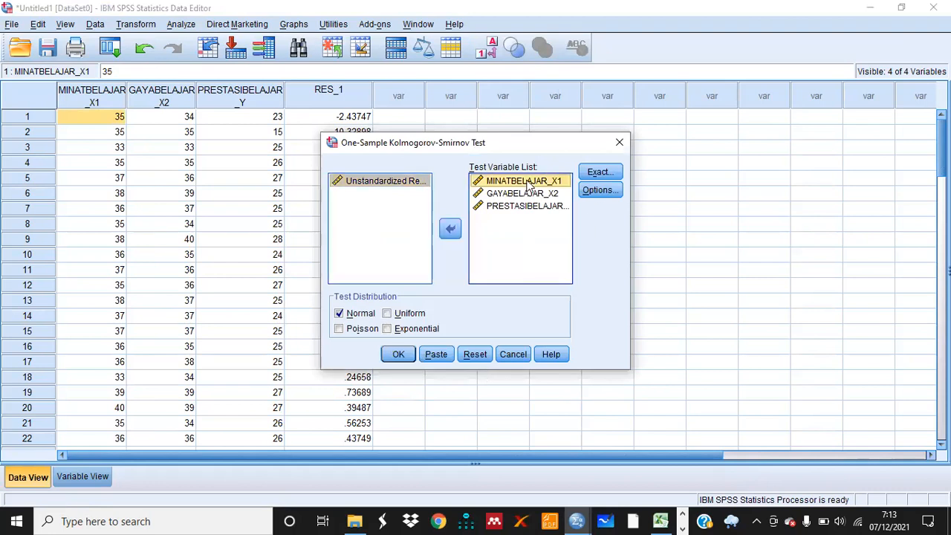
{"action": "key", "text": "shift+Down"}
{"action": "key", "text": "shift+Down"}
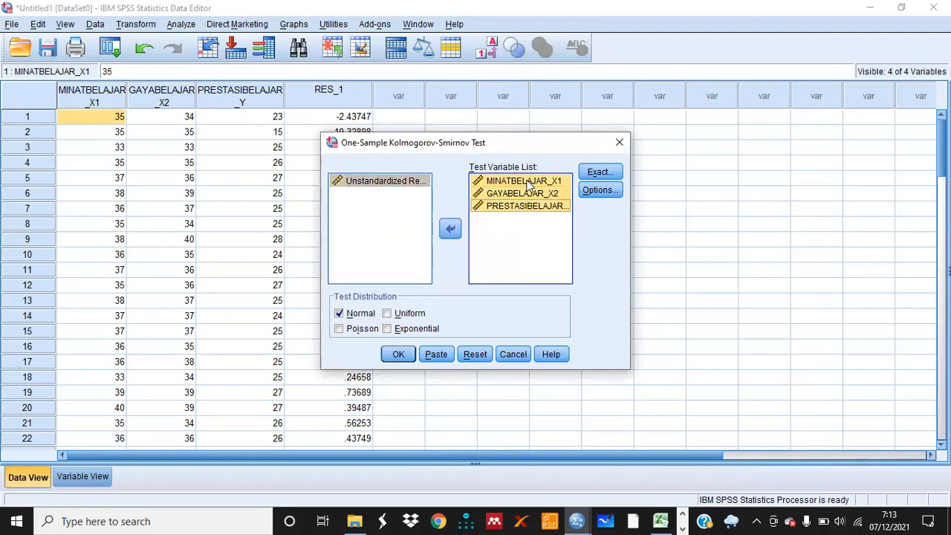
{"action": "left_click", "coordinate": [450, 230]}
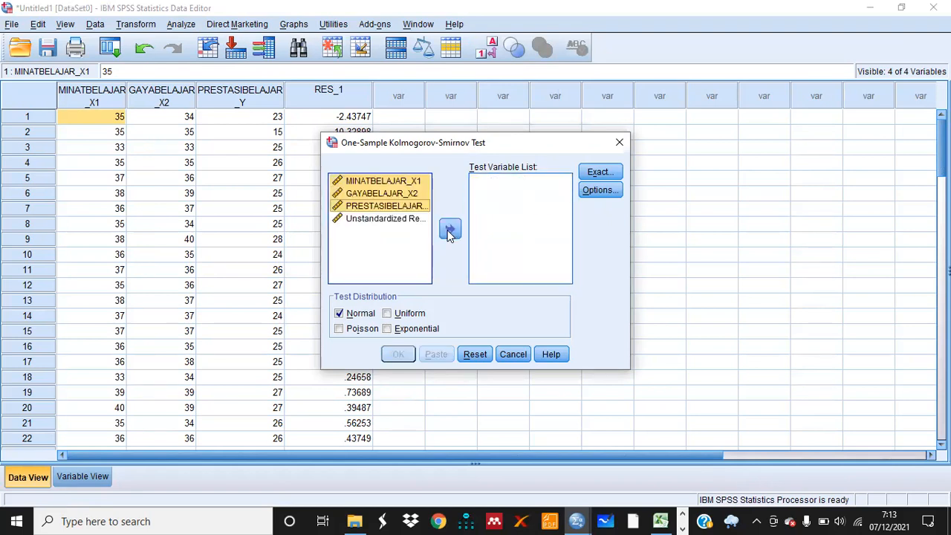
{"action": "left_click", "coordinate": [386, 243]}
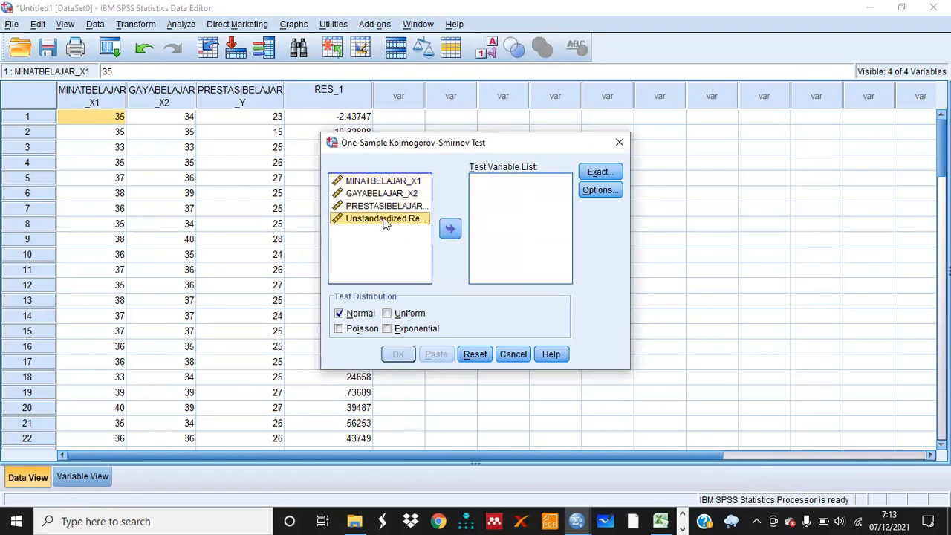
{"action": "left_click", "coordinate": [457, 232]}
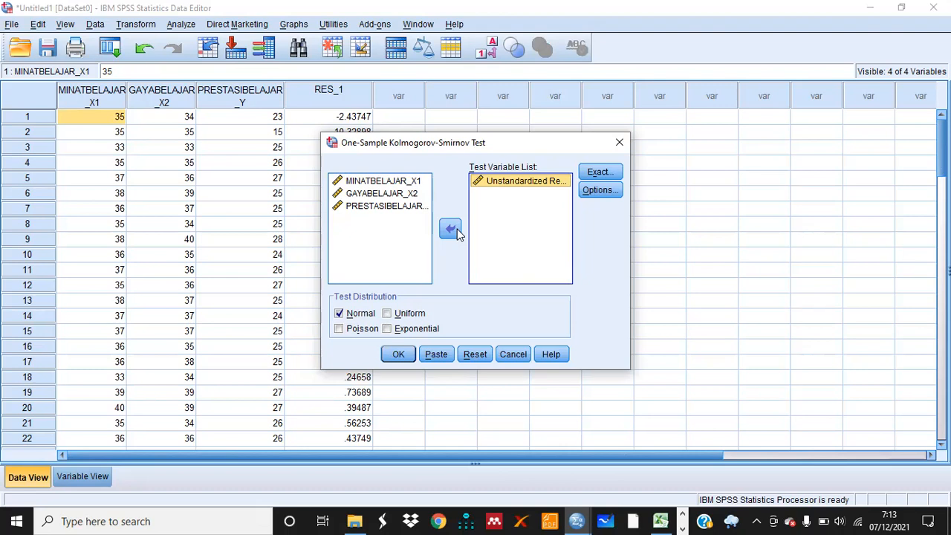
{"action": "left_click", "coordinate": [400, 355]}
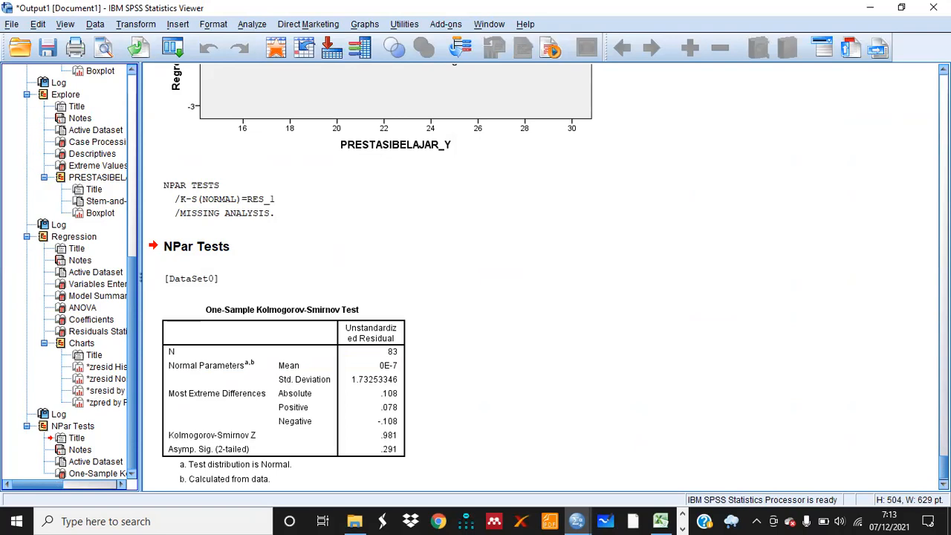
Review the Kolmogorov-Smirnov result table and the residual charts, then return to the data editor
{"action": "scroll", "coordinate": [543, 277], "scroll_direction": "down", "scroll_amount": 1}
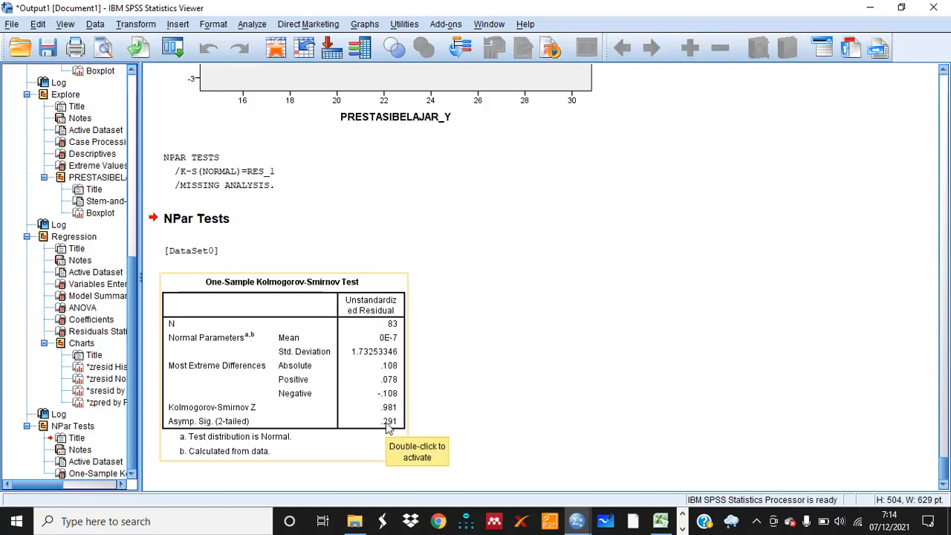
{"action": "left_click", "coordinate": [527, 334]}
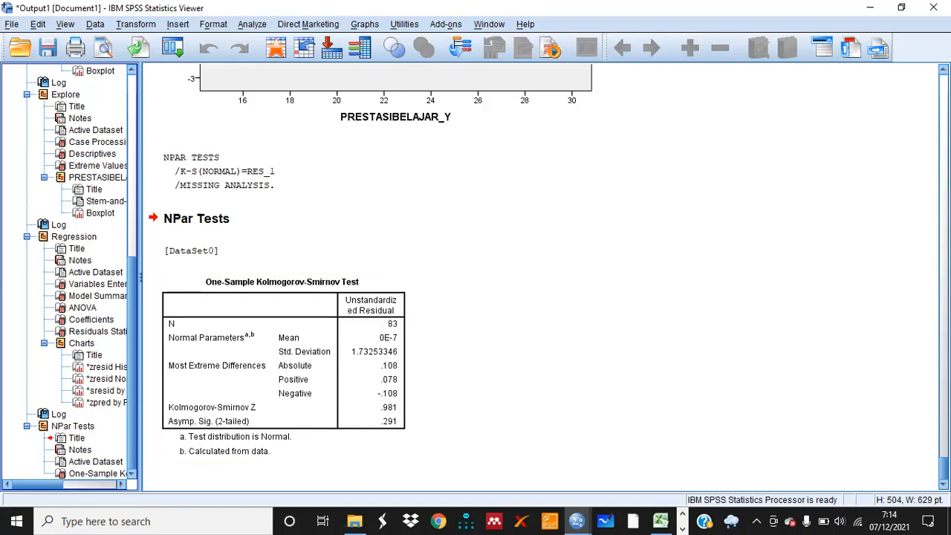
{"action": "scroll", "coordinate": [548, 269], "scroll_direction": "up", "scroll_amount": 5}
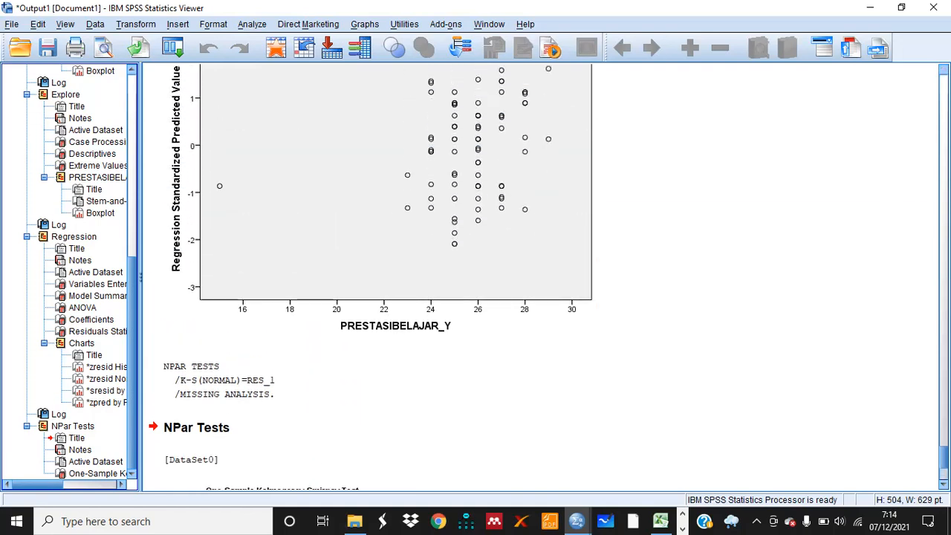
{"action": "scroll", "coordinate": [548, 270], "scroll_direction": "up", "scroll_amount": 2}
{"action": "scroll", "coordinate": [549, 270], "scroll_direction": "up", "scroll_amount": 2}
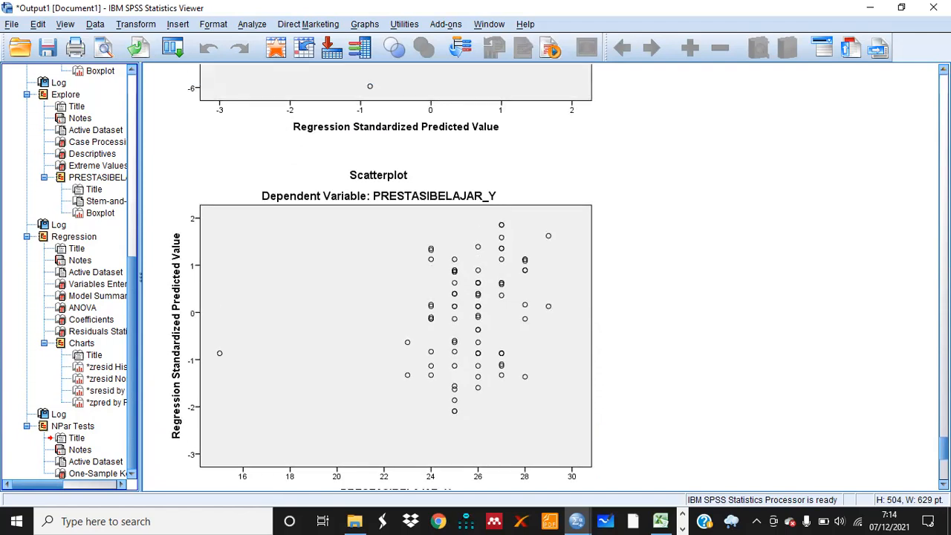
{"action": "scroll", "coordinate": [549, 269], "scroll_direction": "up", "scroll_amount": 5}
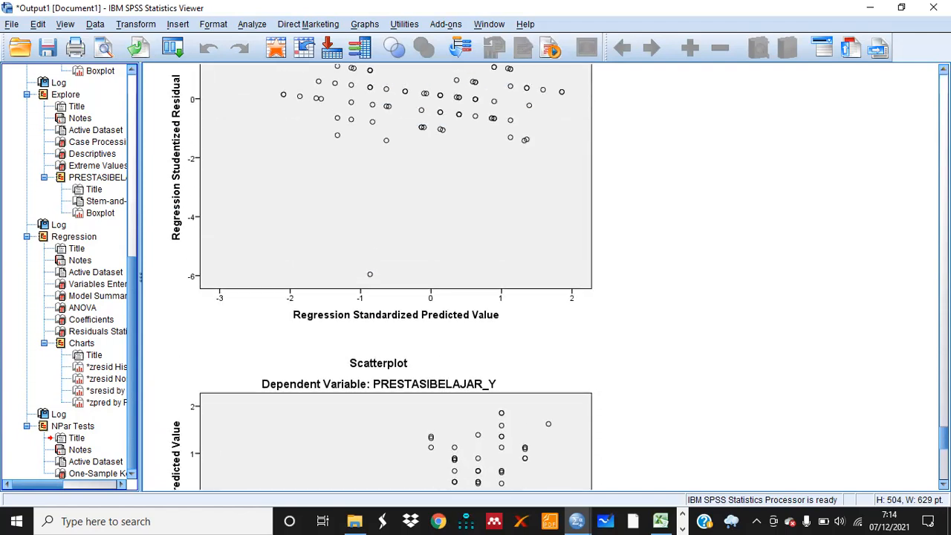
{"action": "scroll", "coordinate": [382, 277], "scroll_direction": "up", "scroll_amount": 10}
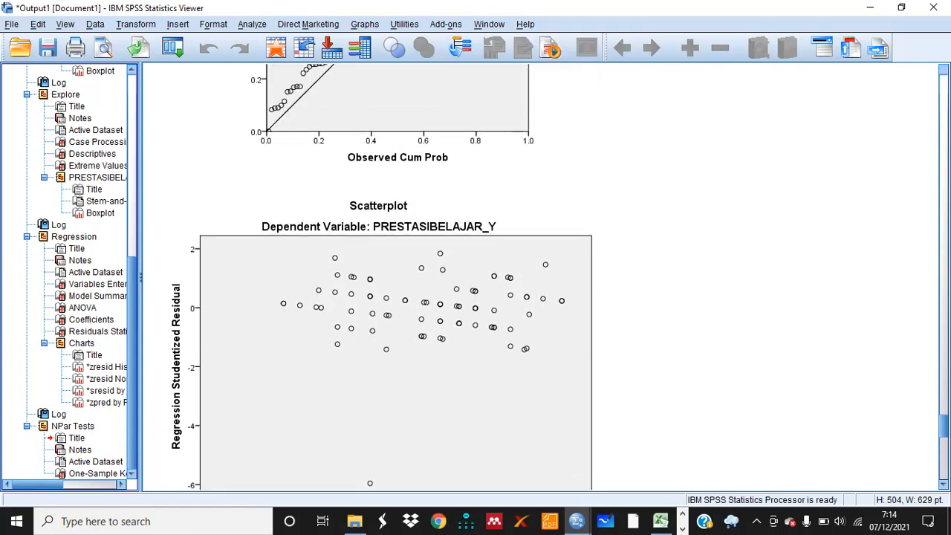
{"action": "scroll", "coordinate": [382, 277], "scroll_direction": "up", "scroll_amount": 3}
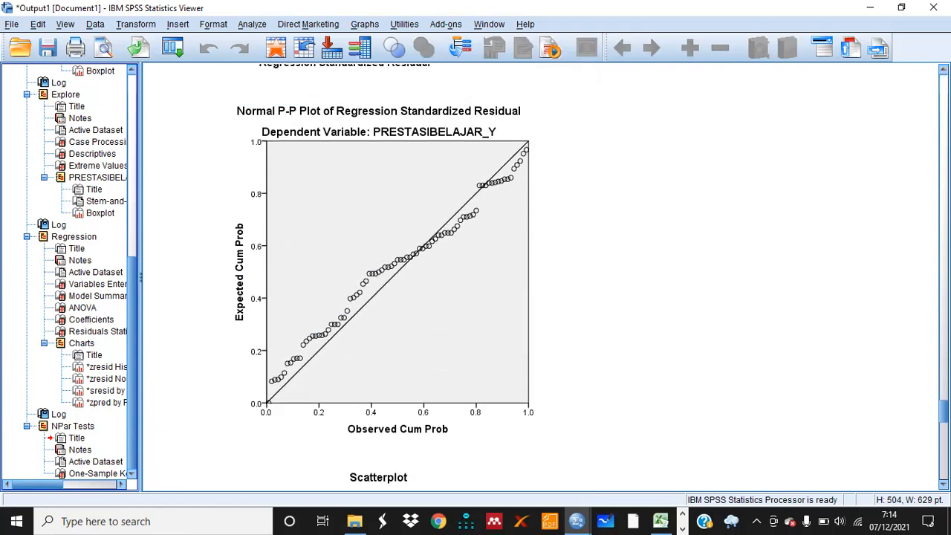
{"action": "scroll", "coordinate": [380, 273], "scroll_direction": "up", "scroll_amount": 1}
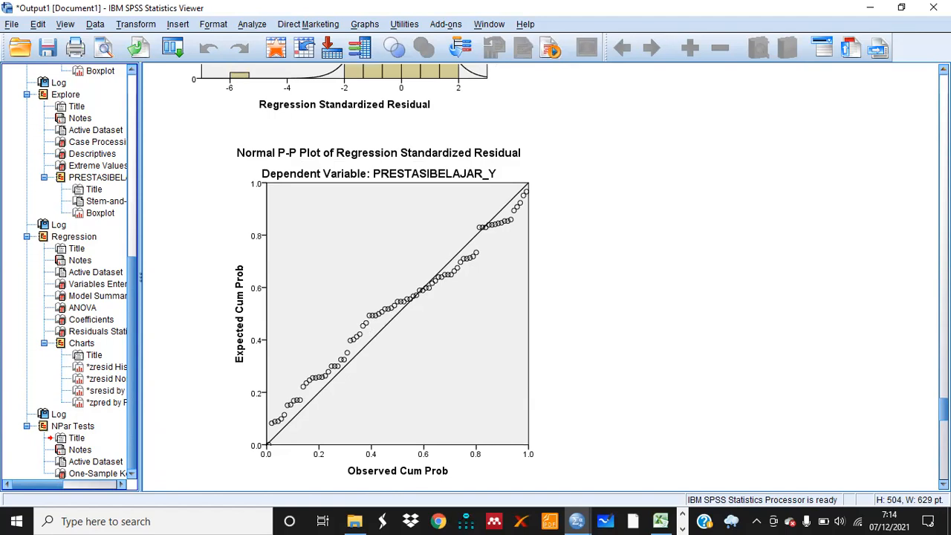
{"action": "scroll", "coordinate": [363, 277], "scroll_direction": "up", "scroll_amount": 5}
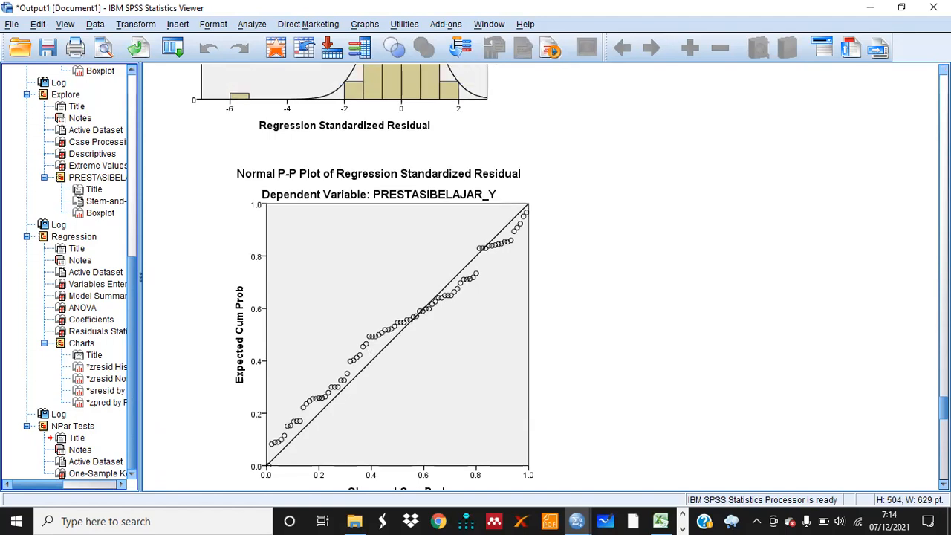
{"action": "scroll", "coordinate": [372, 277], "scroll_direction": "up", "scroll_amount": 4}
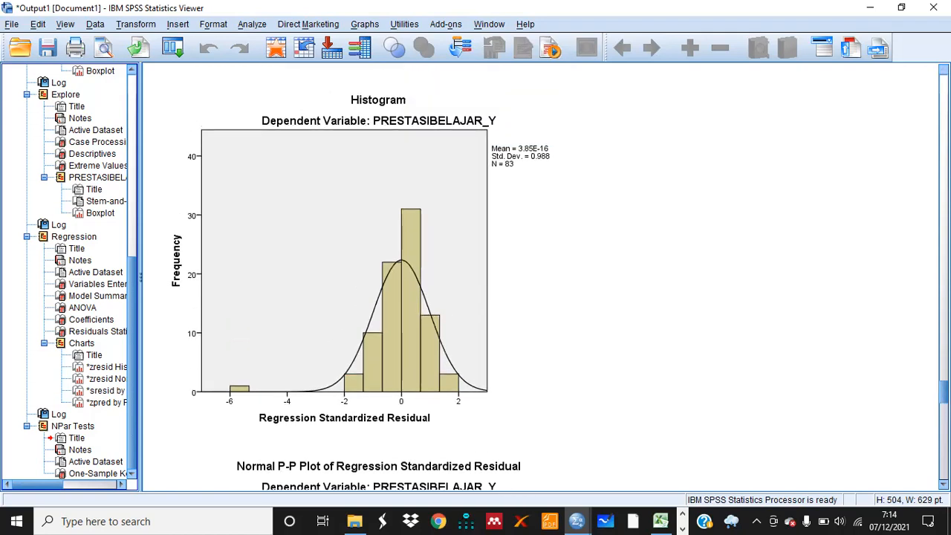
{"action": "left_click", "coordinate": [374, 216]}
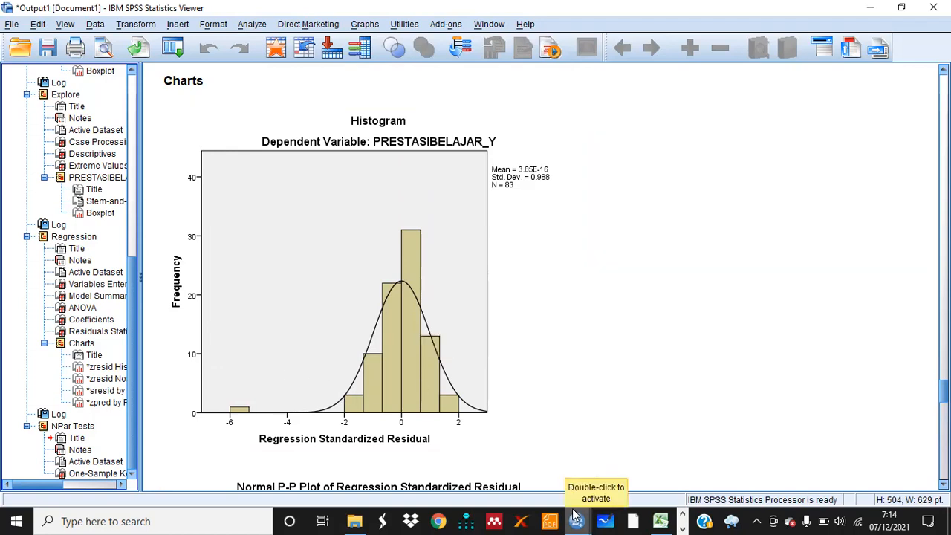
{"action": "mouse_move", "coordinate": [574, 516]}
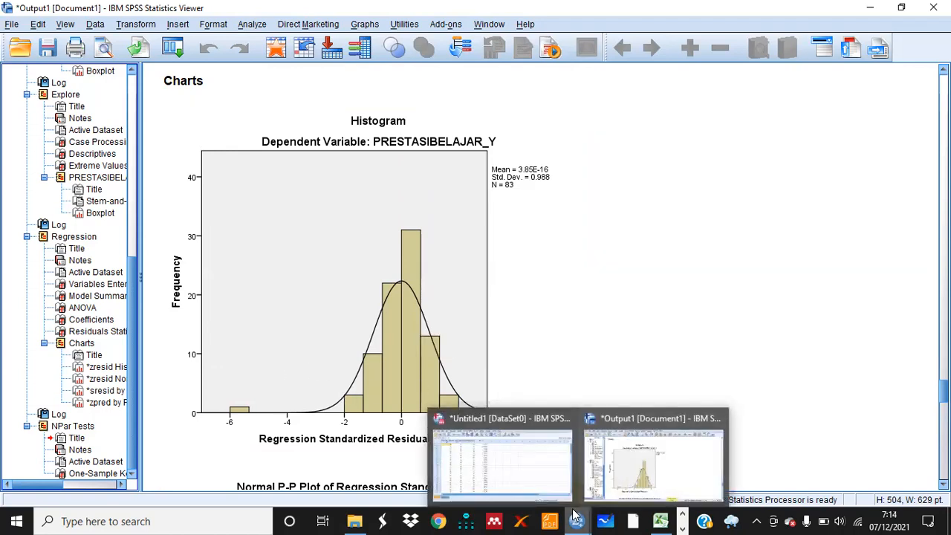
{"action": "left_click", "coordinate": [518, 459]}
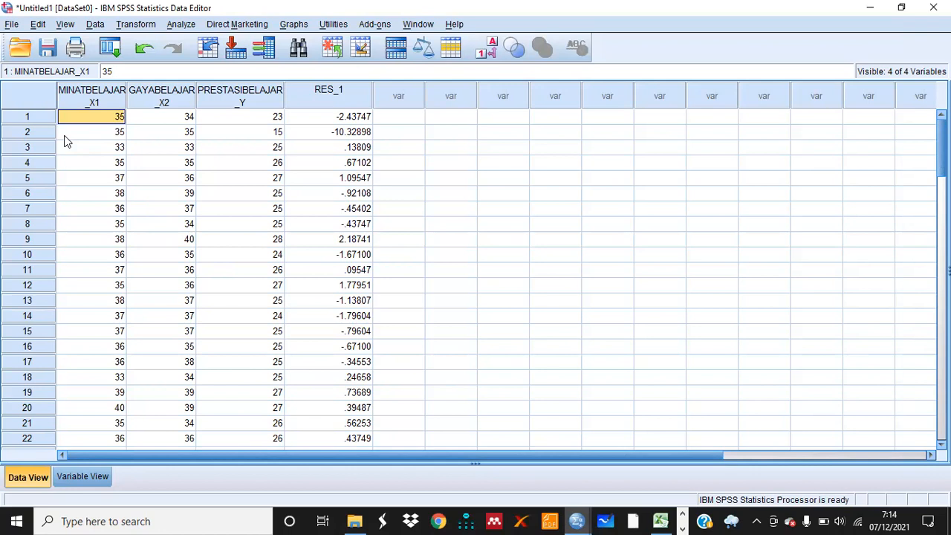
Delete case 2, the outlier row, from the data set
{"action": "left_click", "coordinate": [34, 132]}
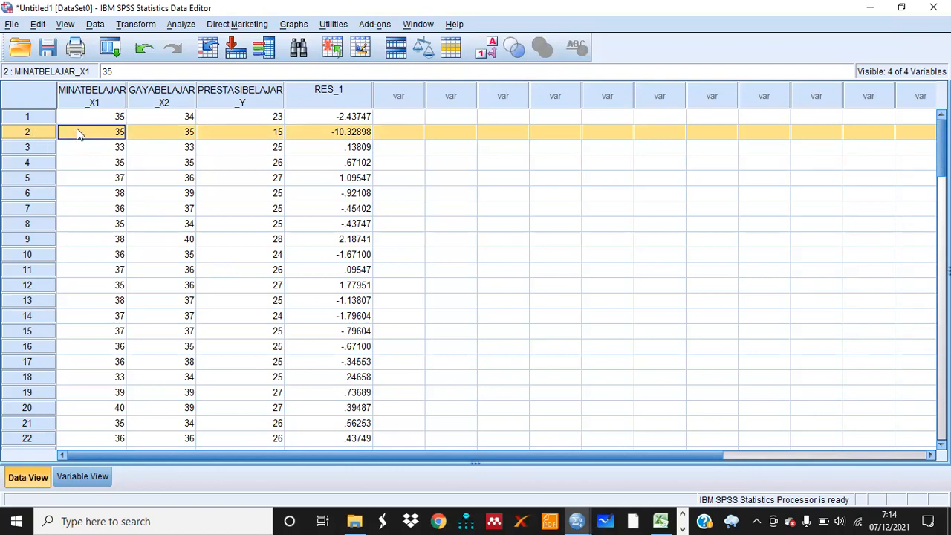
{"action": "right_click", "coordinate": [80, 134]}
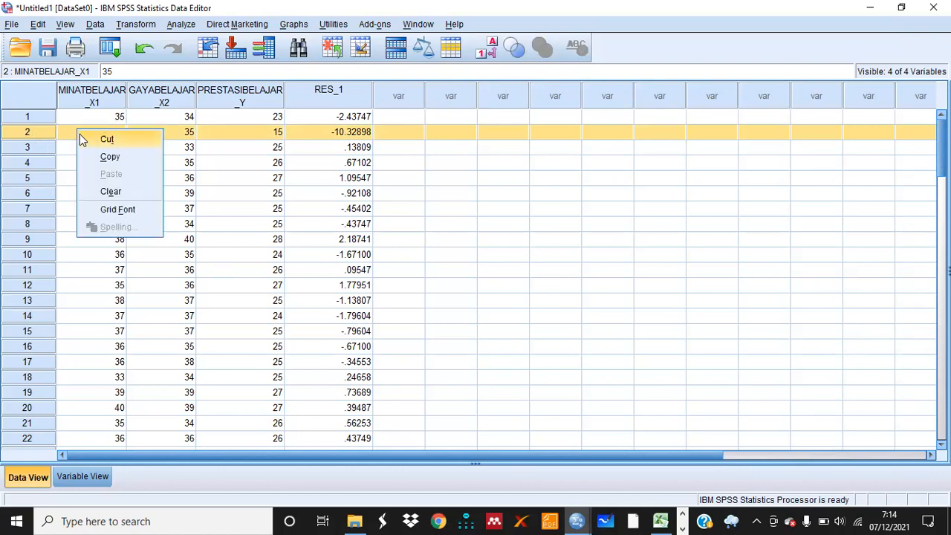
{"action": "left_click", "coordinate": [110, 192]}
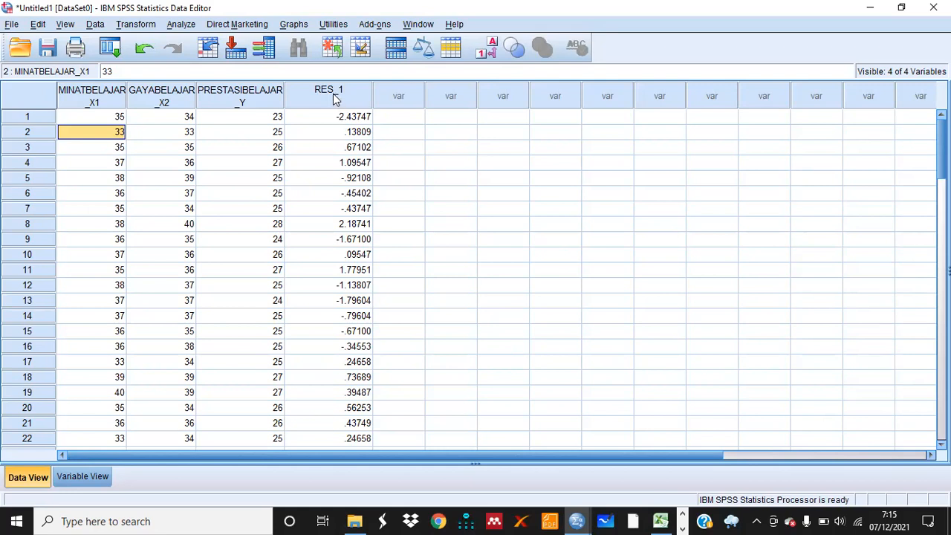
{"action": "left_click", "coordinate": [349, 119]}
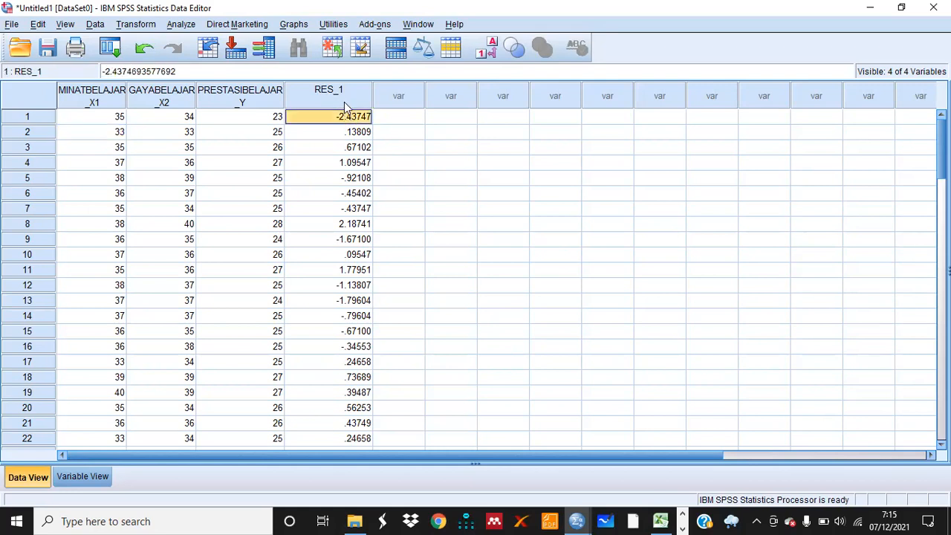
{"action": "left_click", "coordinate": [341, 96]}
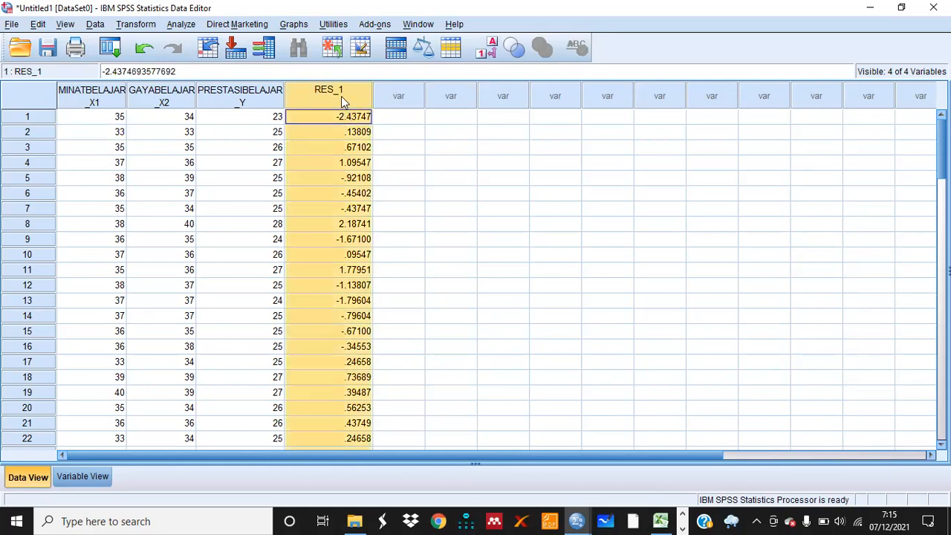
{"action": "left_click", "coordinate": [393, 119]}
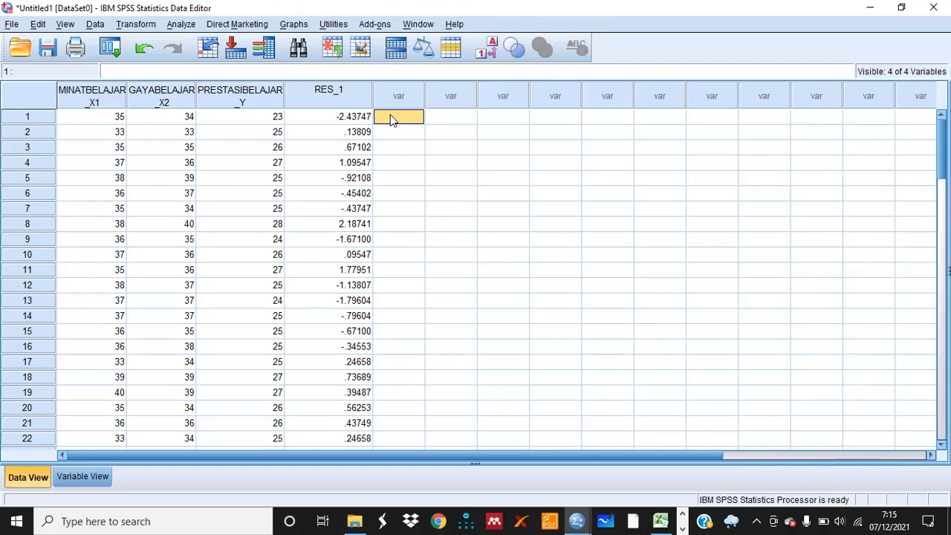
Rerun the linear regression of PRESTASIBELAJAR_Y on MINATBELAJAR_X1 and GAYABELAJAR_X2 with the same plots and saved unstandardized residuals
{"action": "left_click", "coordinate": [176, 24]}
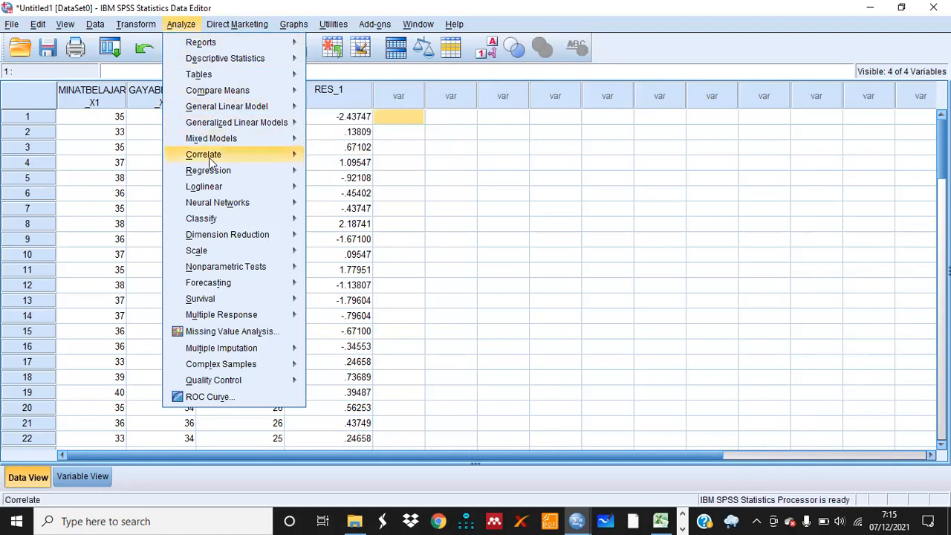
{"action": "mouse_move", "coordinate": [216, 173]}
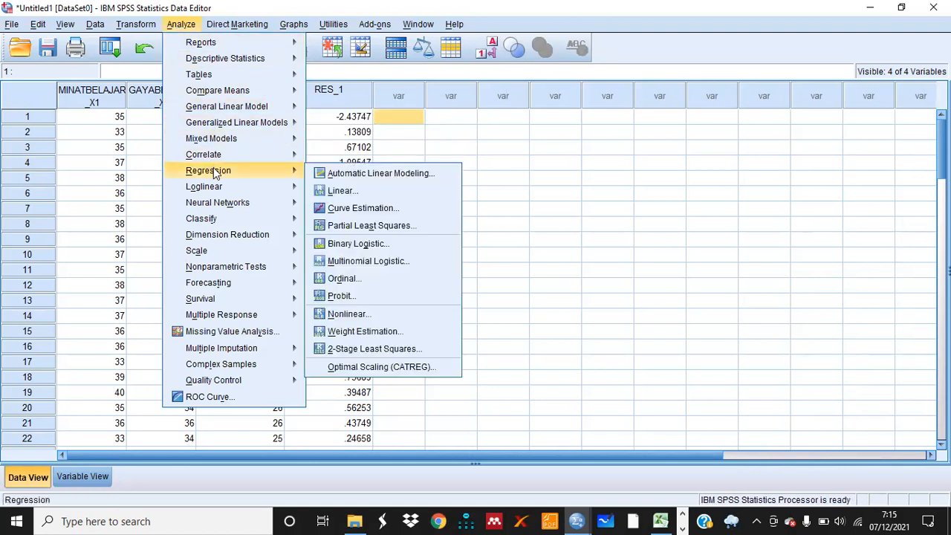
{"action": "left_click", "coordinate": [340, 191]}
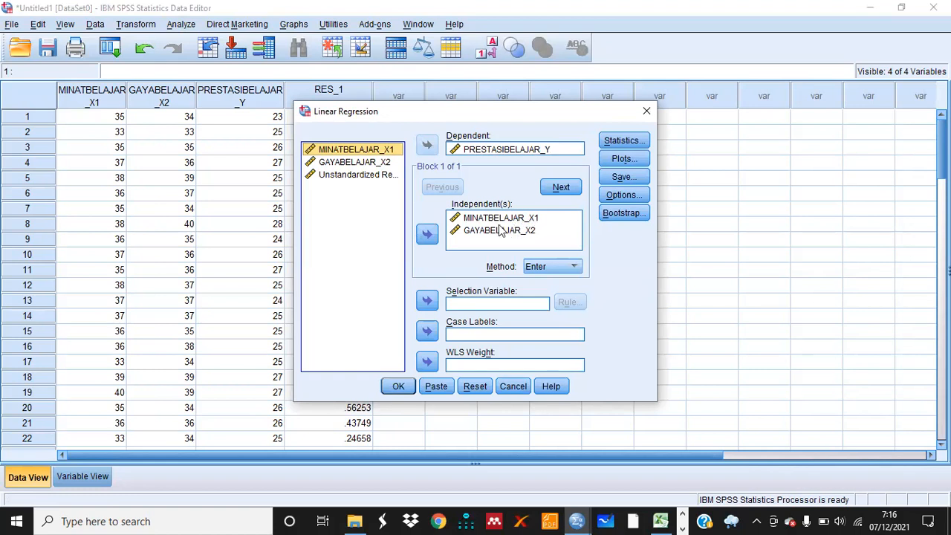
{"action": "left_click", "coordinate": [544, 234]}
{"action": "left_click", "coordinate": [628, 160]}
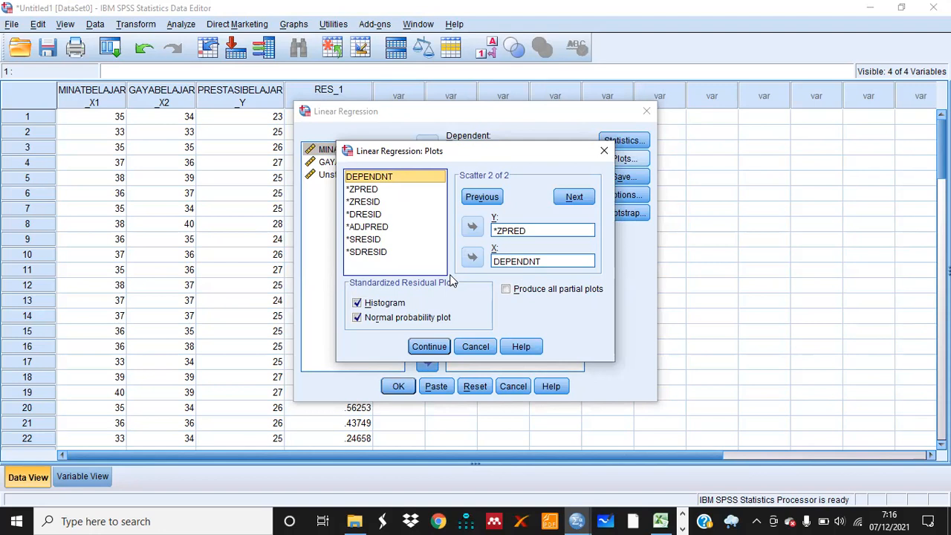
{"action": "left_click", "coordinate": [434, 347]}
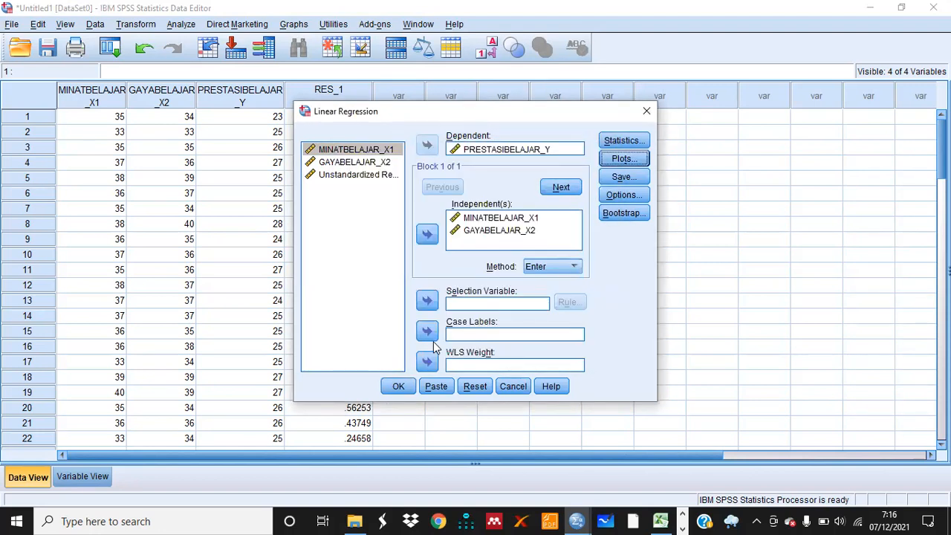
{"action": "left_click", "coordinate": [622, 177]}
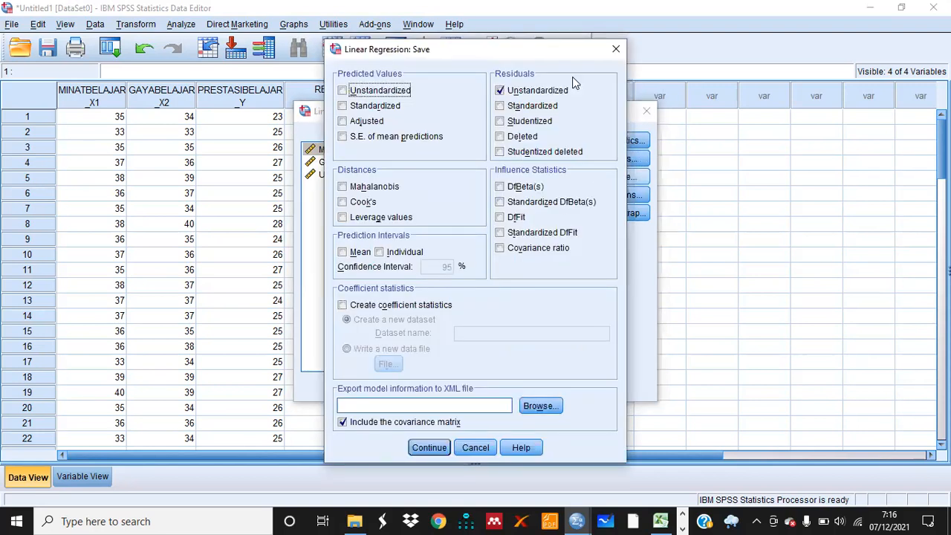
{"action": "left_click", "coordinate": [429, 448]}
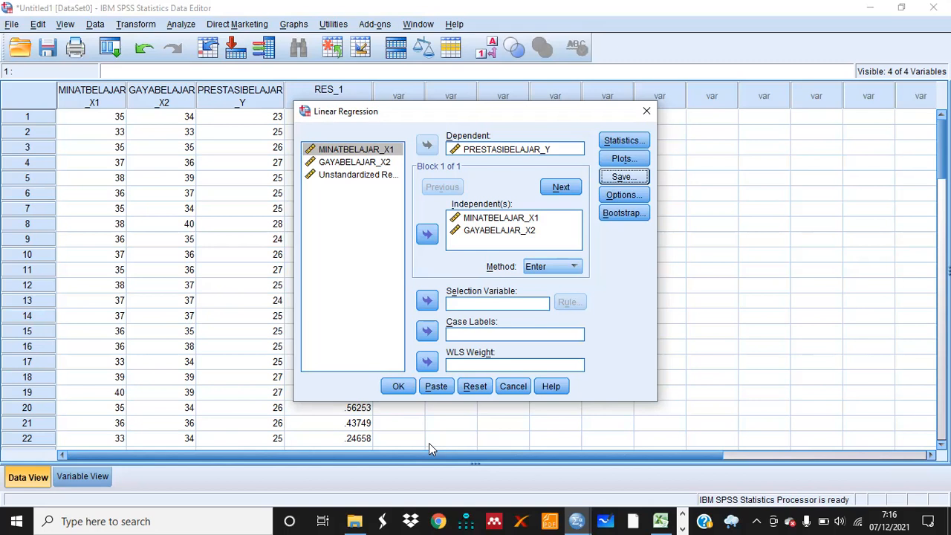
{"action": "left_click", "coordinate": [399, 387]}
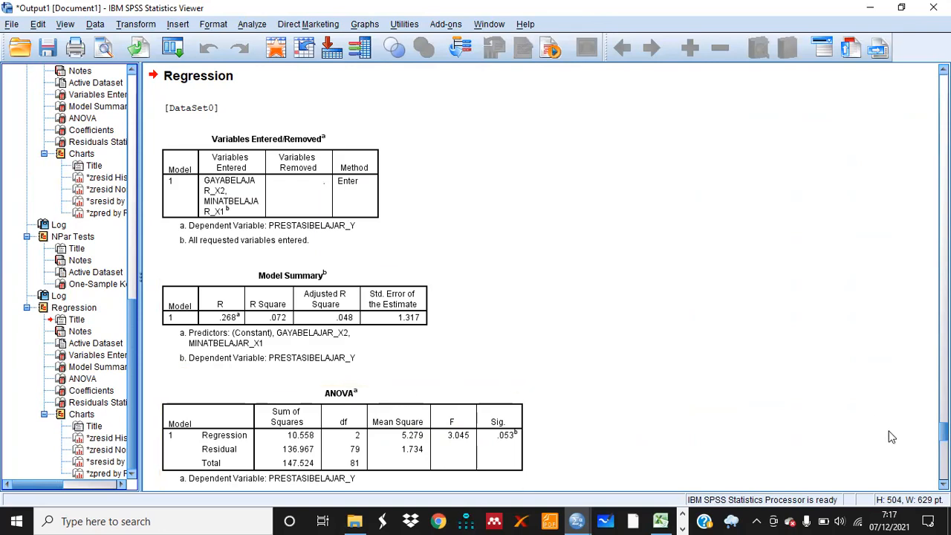
Scroll through the new regression output to examine the model summary, coefficients, residual statistics and residual histogram
{"action": "scroll", "coordinate": [541, 276], "scroll_direction": "down", "scroll_amount": 8}
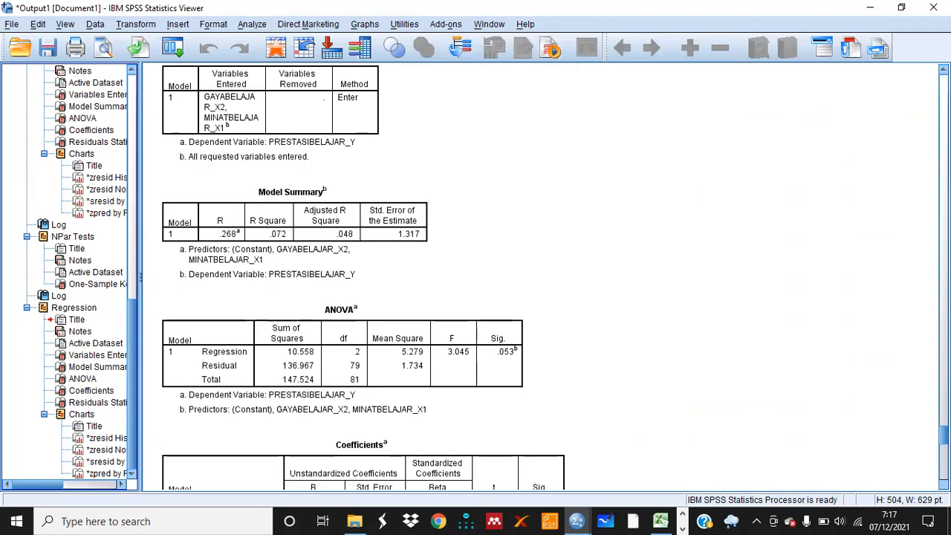
{"action": "scroll", "coordinate": [356, 275], "scroll_direction": "down", "scroll_amount": 12}
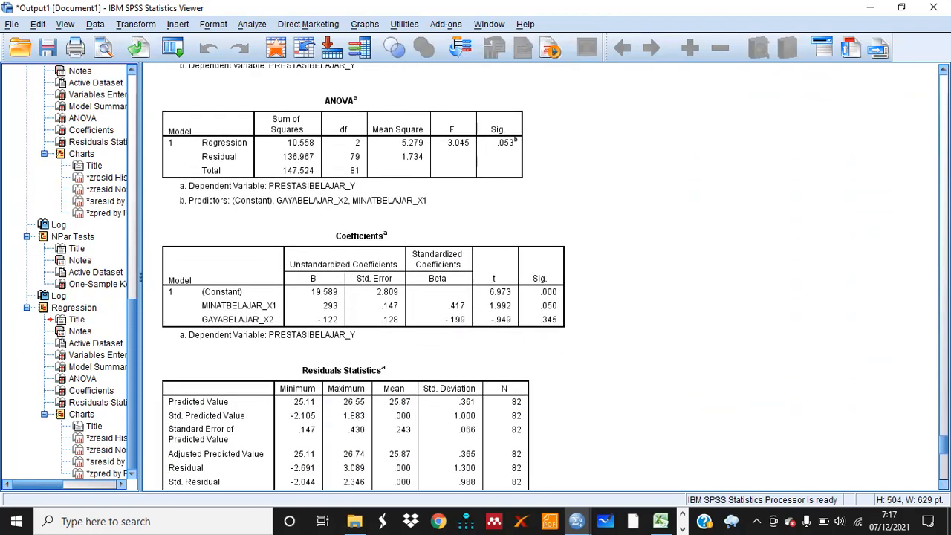
{"action": "scroll", "coordinate": [356, 275], "scroll_direction": "down", "scroll_amount": 7}
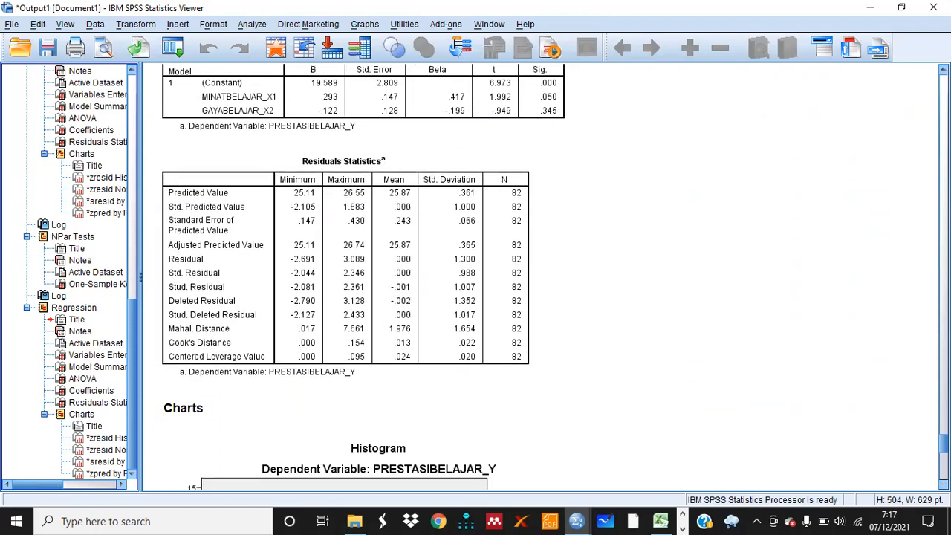
{"action": "scroll", "coordinate": [357, 275], "scroll_direction": "down", "scroll_amount": 4}
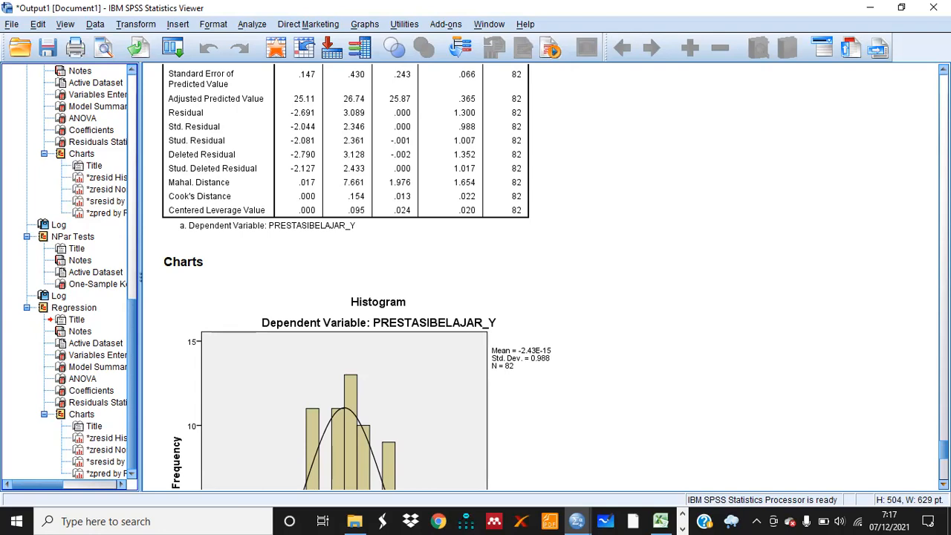
{"action": "scroll", "coordinate": [542, 278], "scroll_direction": "down", "scroll_amount": 5}
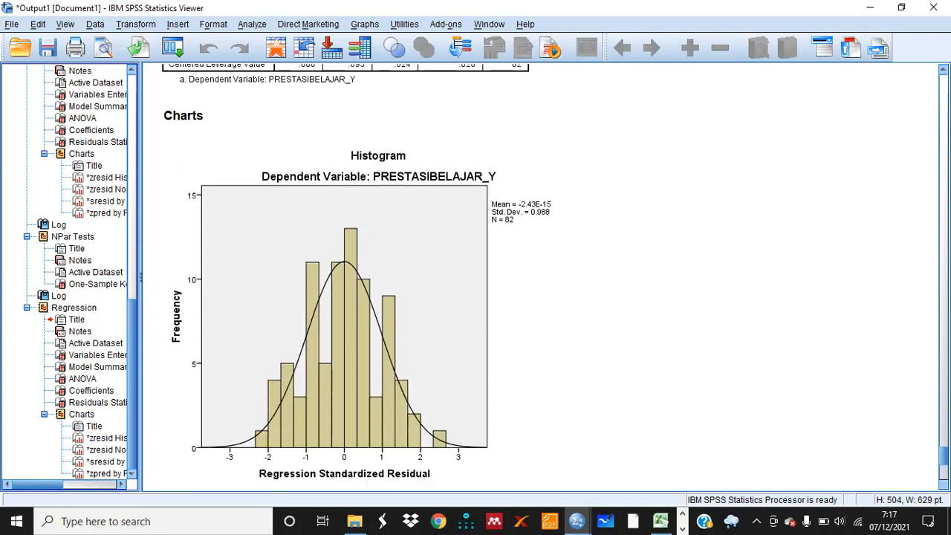
{"action": "scroll", "coordinate": [524, 223], "scroll_direction": "down", "scroll_amount": 1}
{"action": "left_click", "coordinate": [524, 226]}
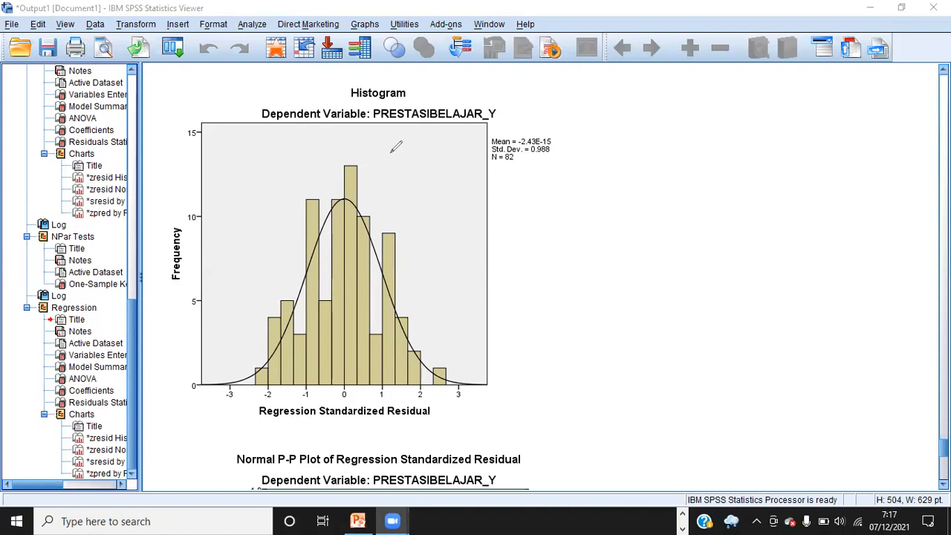
{"action": "mouse_move", "coordinate": [388, 152]}
{"action": "left_mouse_down"}
{"action": "mouse_move", "coordinate": [298, 153]}
{"action": "mouse_move", "coordinate": [232, 221]}
{"action": "mouse_move", "coordinate": [199, 342]}
{"action": "mouse_move", "coordinate": [221, 403]}
{"action": "mouse_move", "coordinate": [436, 422]}
{"action": "mouse_move", "coordinate": [466, 278]}
{"action": "mouse_move", "coordinate": [437, 152]}
{"action": "mouse_move", "coordinate": [388, 145]}
{"action": "left_mouse_up"}
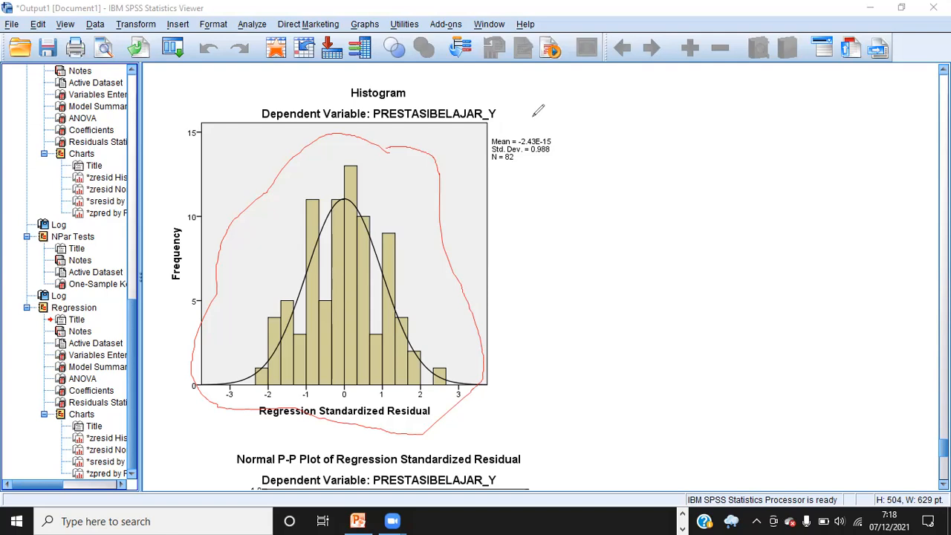
{"action": "left_click", "coordinate": [652, 118]}
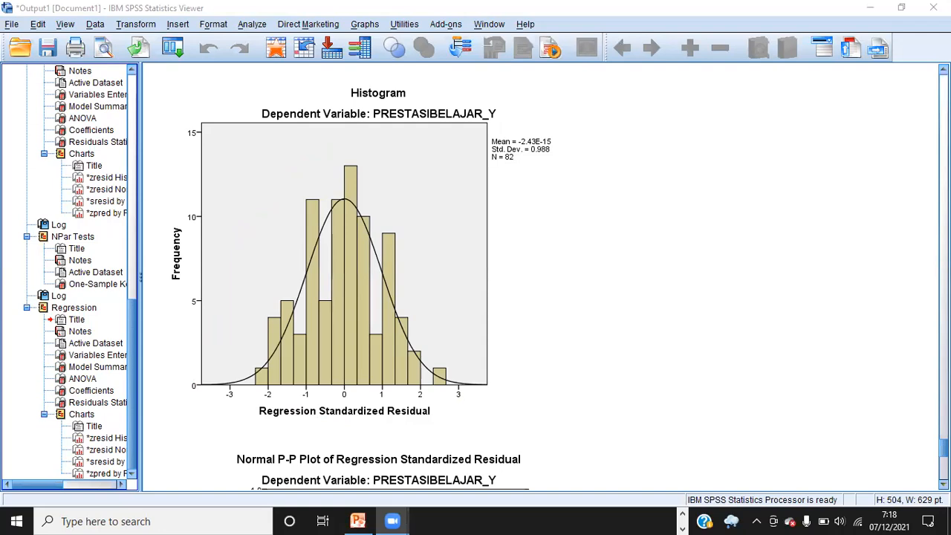
{"action": "scroll", "coordinate": [542, 275], "scroll_direction": "down", "scroll_amount": 5}
{"action": "scroll", "coordinate": [542, 275], "scroll_direction": "down", "scroll_amount": 4}
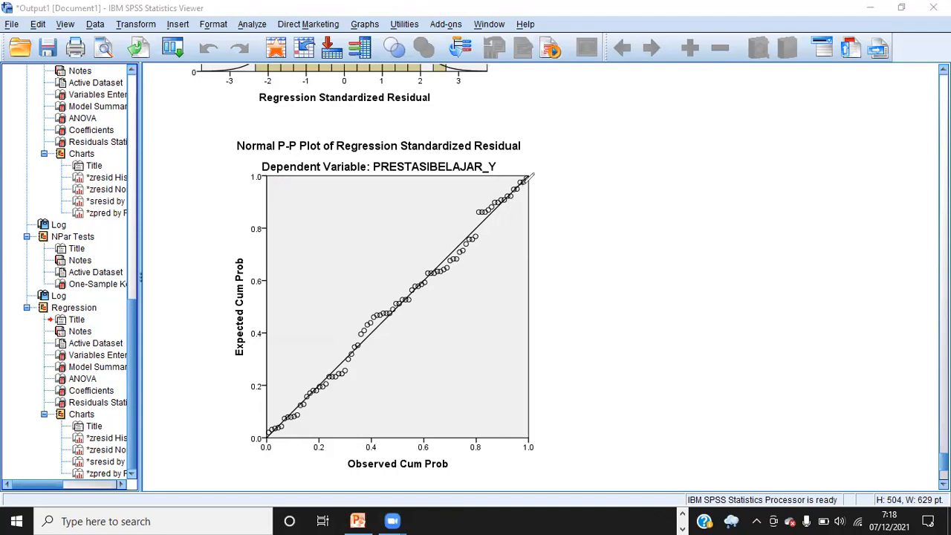
Examine the normal P-P plot and both residual scatterplots of the rerun regression
{"action": "left_click_drag", "start_coordinate": [529, 177], "coordinate": [269, 442]}
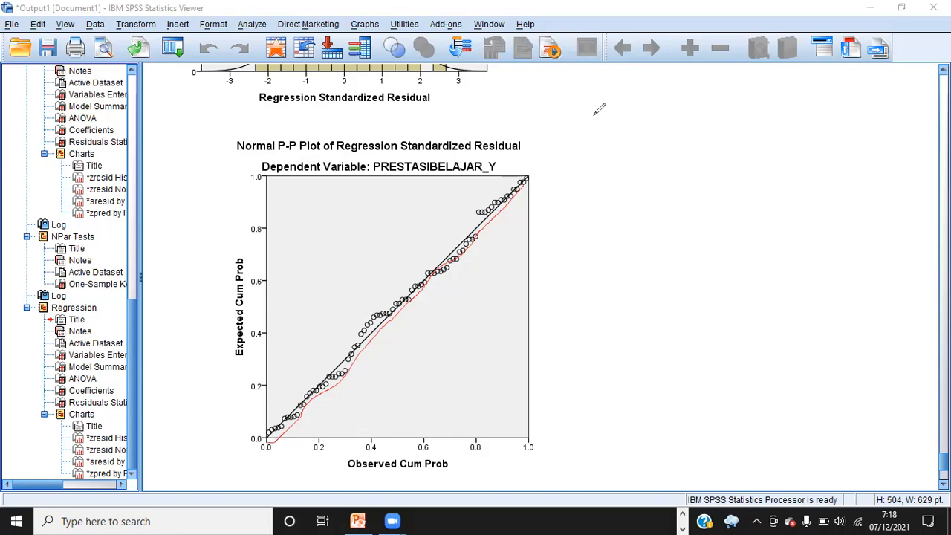
{"action": "key", "text": "ctrl+z"}
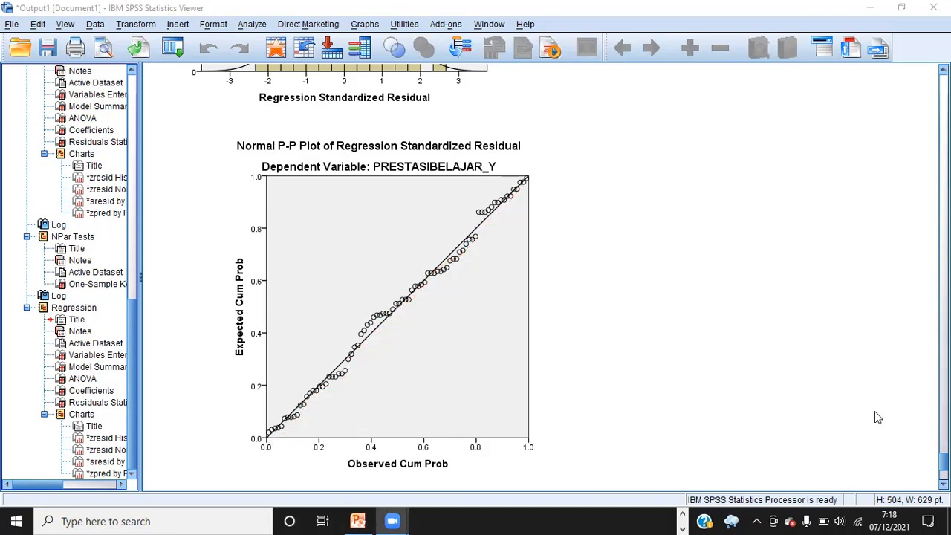
{"action": "scroll", "coordinate": [542, 282], "scroll_direction": "down", "scroll_amount": 5}
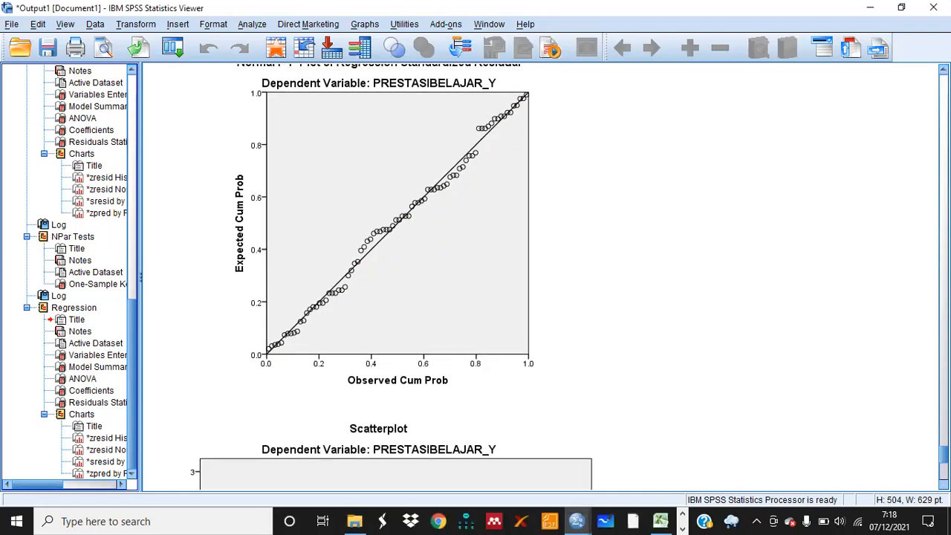
{"action": "scroll", "coordinate": [542, 282], "scroll_direction": "down", "scroll_amount": 4}
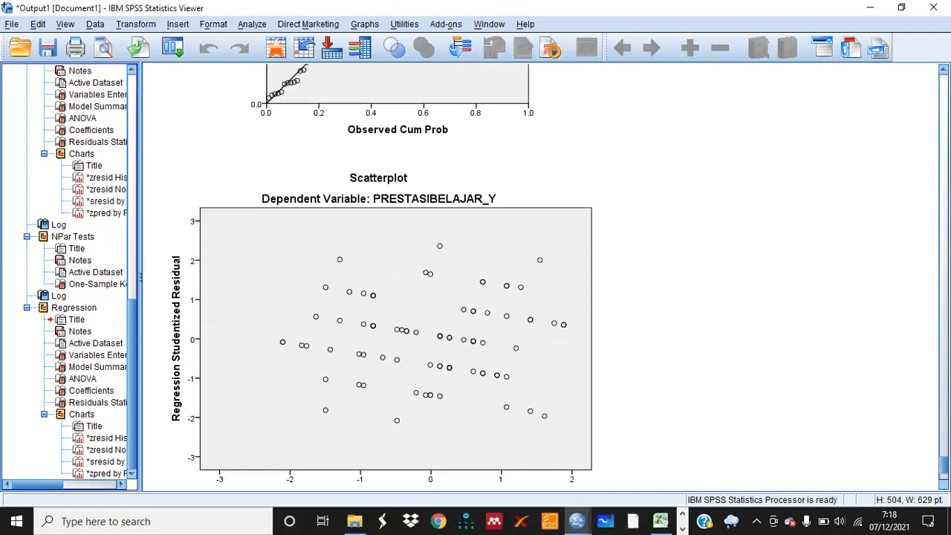
{"action": "left_click", "coordinate": [822, 68]}
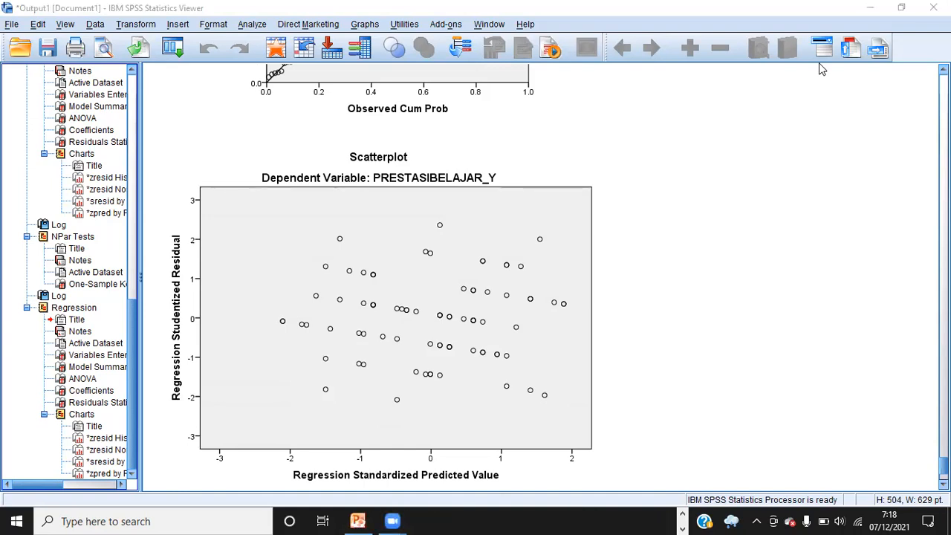
{"action": "mouse_move", "coordinate": [537, 203]}
{"action": "left_mouse_down"}
{"action": "mouse_move", "coordinate": [361, 213]}
{"action": "mouse_move", "coordinate": [287, 239]}
{"action": "mouse_move", "coordinate": [234, 364]}
{"action": "mouse_move", "coordinate": [260, 409]}
{"action": "mouse_move", "coordinate": [404, 443]}
{"action": "mouse_move", "coordinate": [578, 418]}
{"action": "mouse_move", "coordinate": [594, 280]}
{"action": "mouse_move", "coordinate": [587, 231]}
{"action": "mouse_move", "coordinate": [539, 195]}
{"action": "left_mouse_up"}
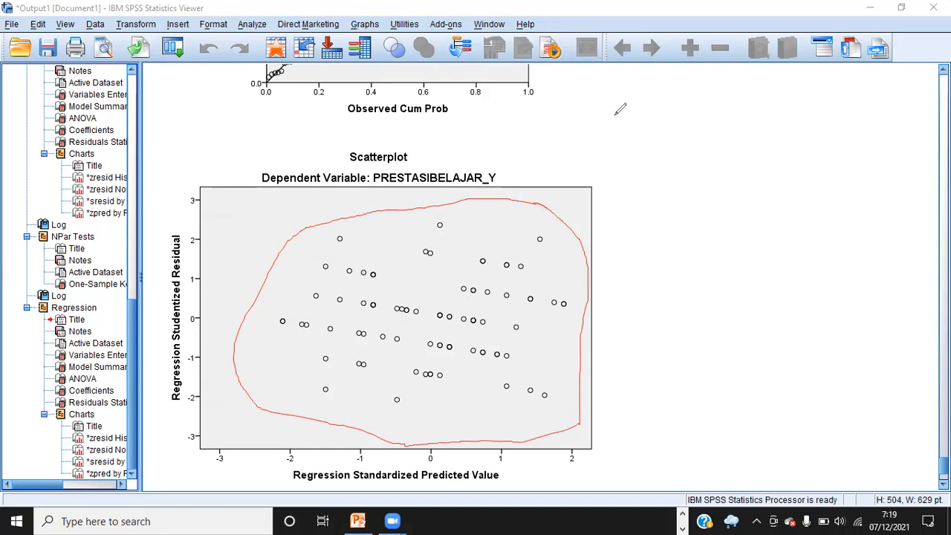
{"action": "key", "text": "Escape"}
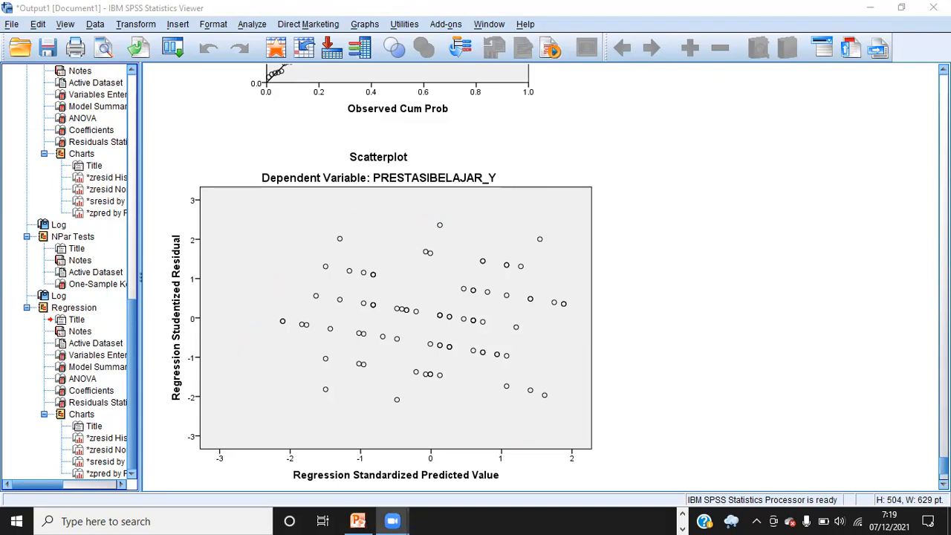
{"action": "scroll", "coordinate": [718, 82], "scroll_direction": "down", "scroll_amount": 3}
{"action": "scroll", "coordinate": [544, 277], "scroll_direction": "down", "scroll_amount": 6}
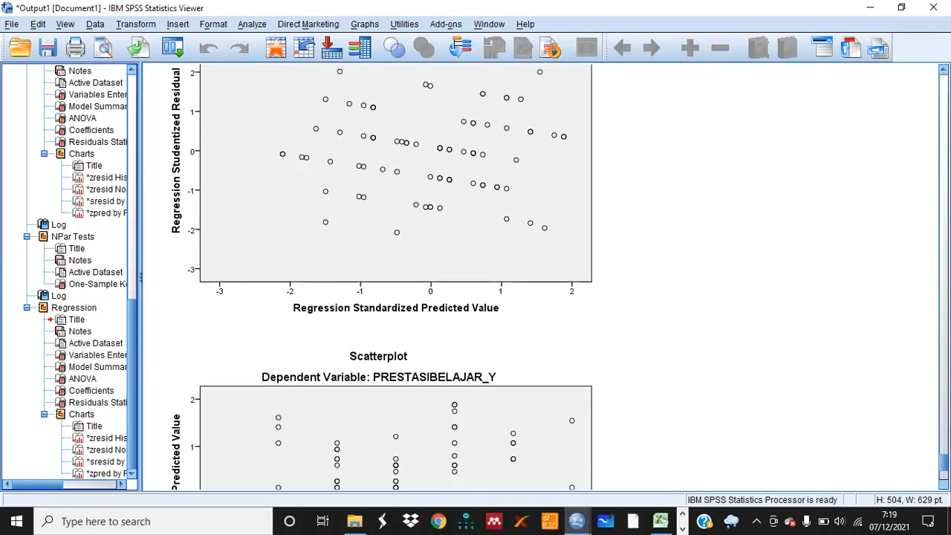
{"action": "scroll", "coordinate": [476, 272], "scroll_direction": "down", "scroll_amount": 3}
{"action": "left_click", "coordinate": [476, 274]}
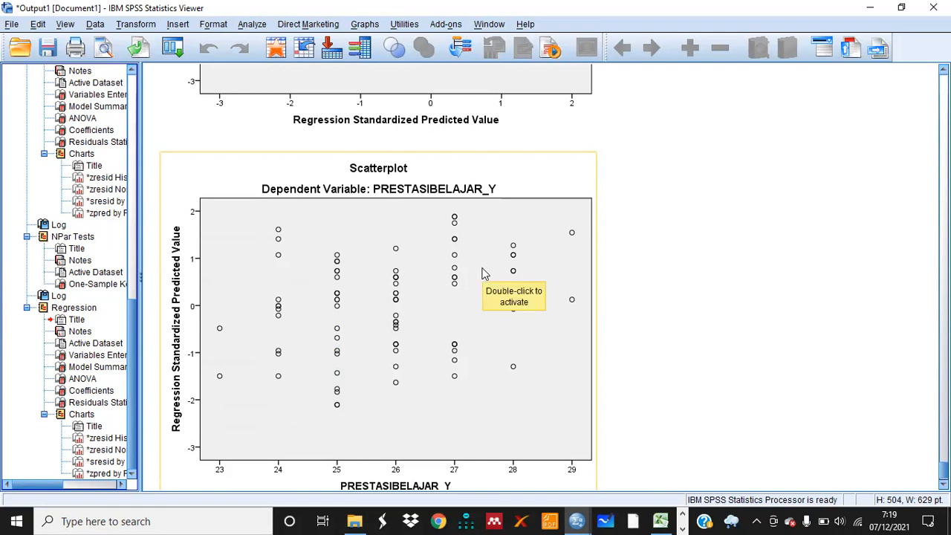
Run a One-Sample Kolmogorov-Smirnov normality test on the new unstandardized residual RES_2 instead of the old residual
{"action": "mouse_move", "coordinate": [583, 520]}
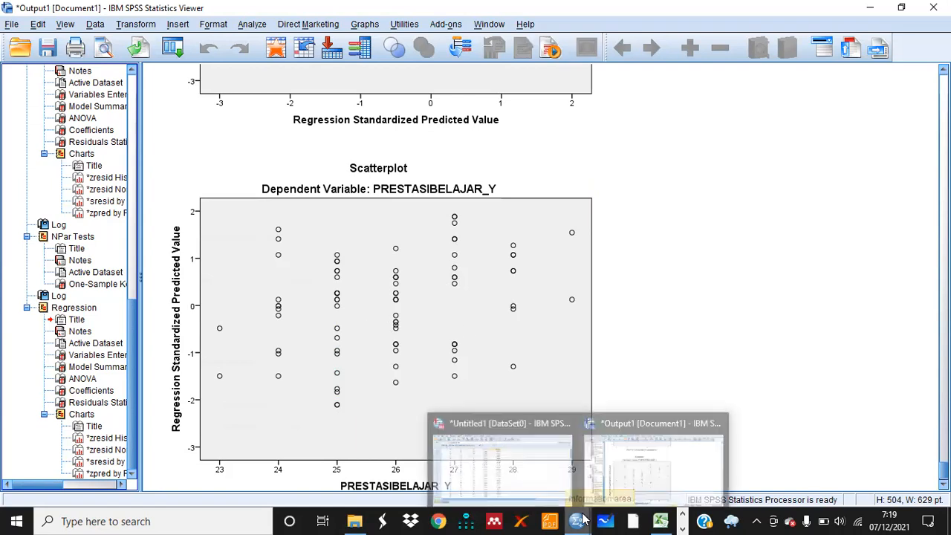
{"action": "left_click", "coordinate": [500, 460]}
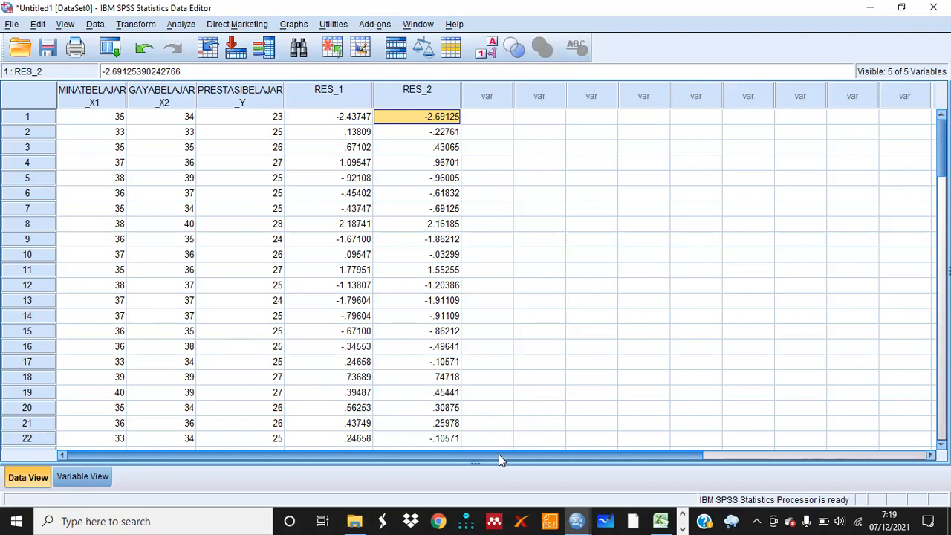
{"action": "left_click", "coordinate": [179, 27]}
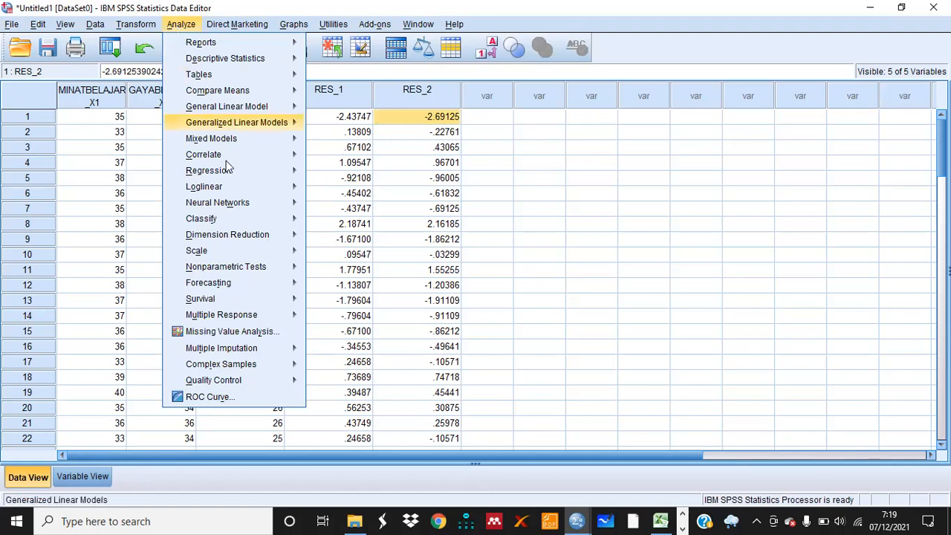
{"action": "mouse_move", "coordinate": [282, 271]}
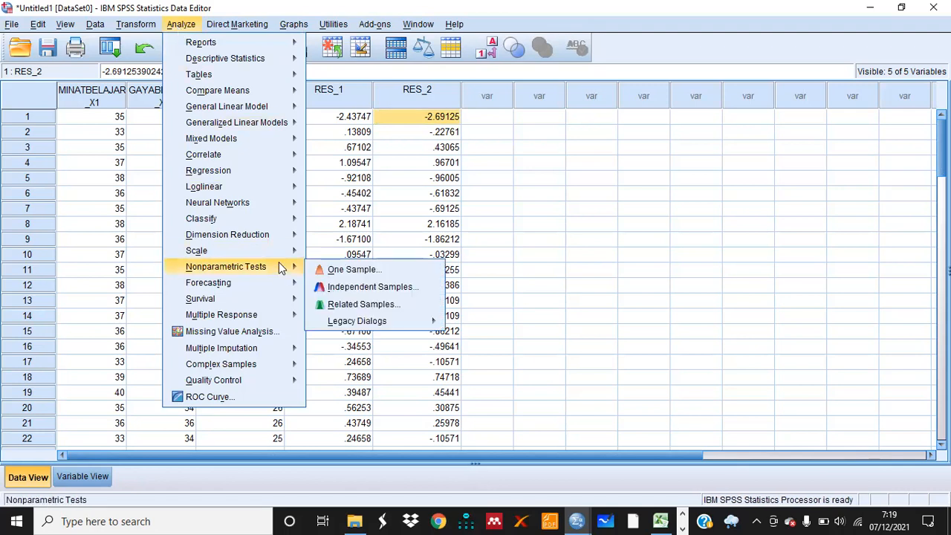
{"action": "mouse_move", "coordinate": [357, 324]}
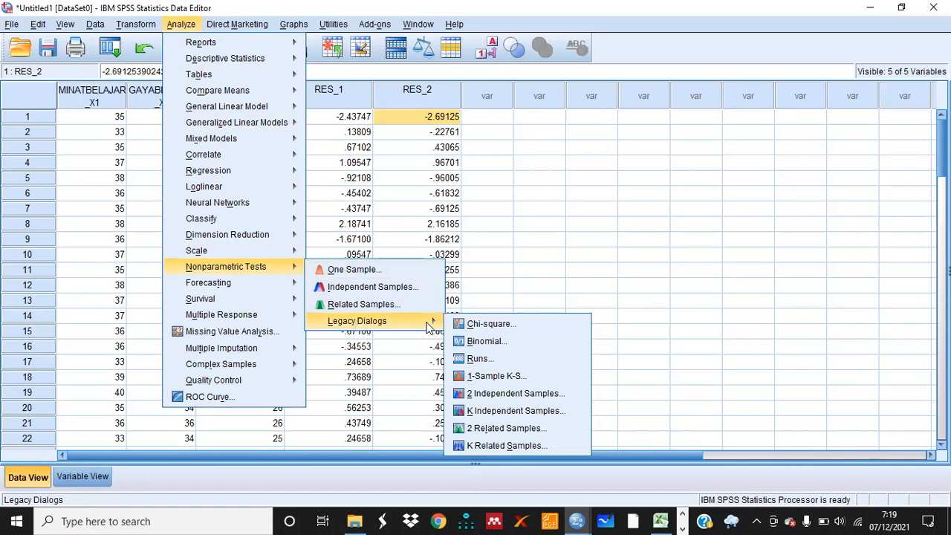
{"action": "left_click", "coordinate": [489, 377]}
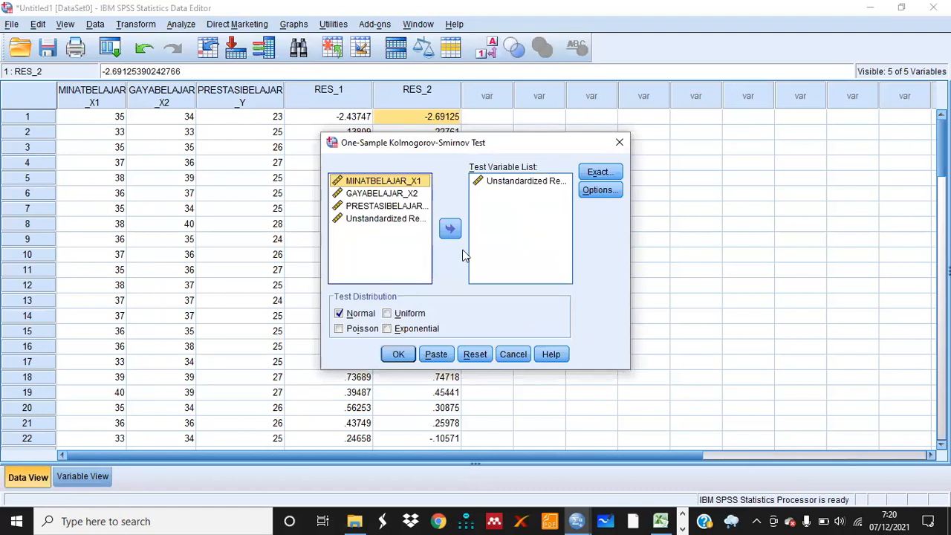
{"action": "left_click", "coordinate": [478, 185]}
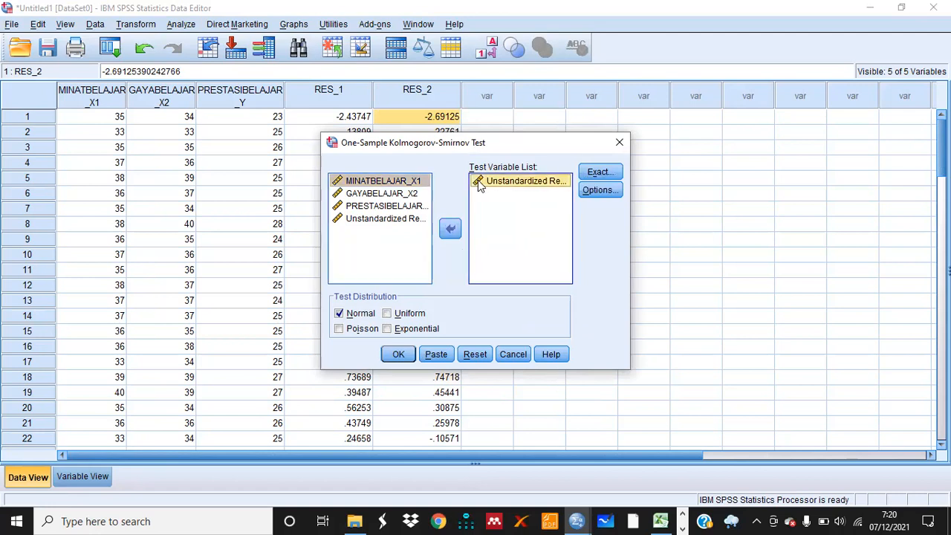
{"action": "left_click", "coordinate": [451, 233]}
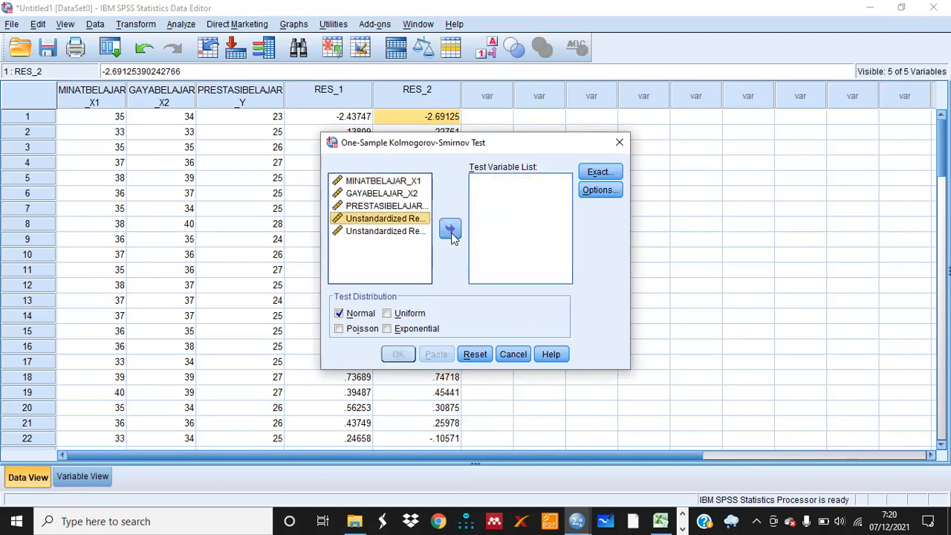
{"action": "left_click", "coordinate": [398, 232]}
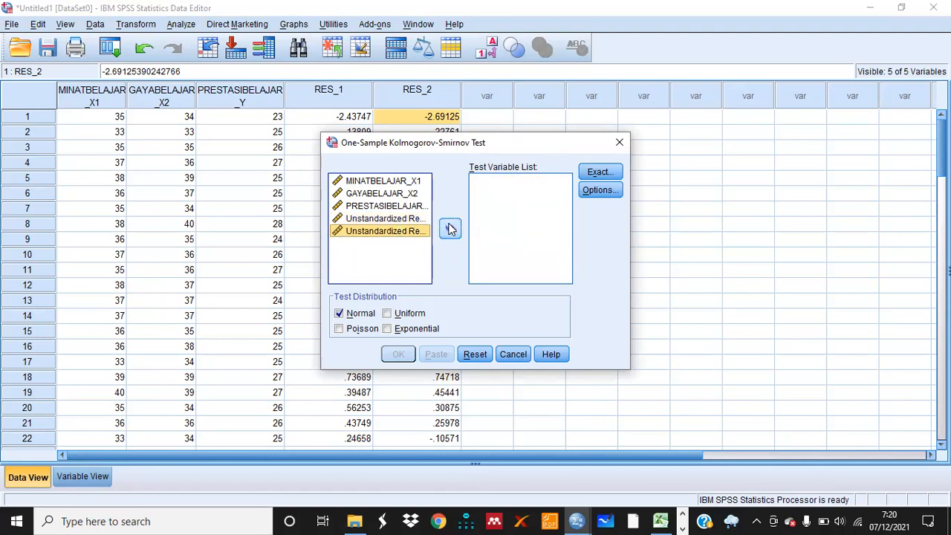
{"action": "left_click", "coordinate": [451, 231]}
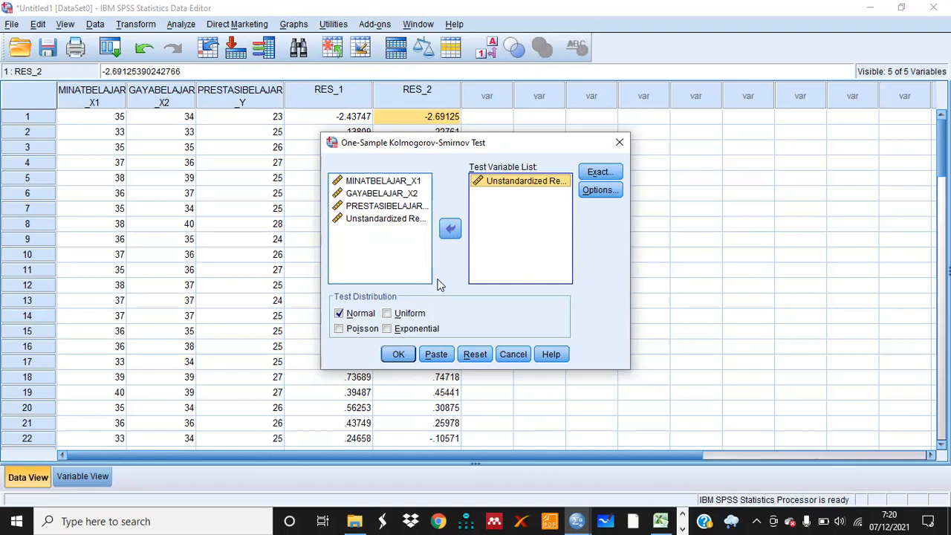
{"action": "left_click", "coordinate": [399, 355]}
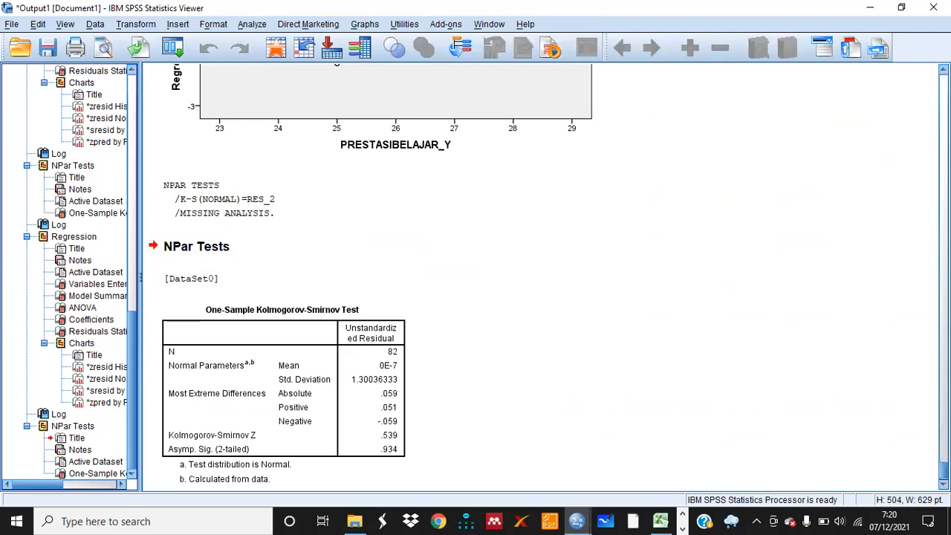
Examine the Kolmogorov-Smirnov test table, focusing on the Asymp. Sig. (2-tailed) value
{"action": "scroll", "coordinate": [546, 276], "scroll_direction": "down", "scroll_amount": 1}
{"action": "left_click", "coordinate": [818, 98]}
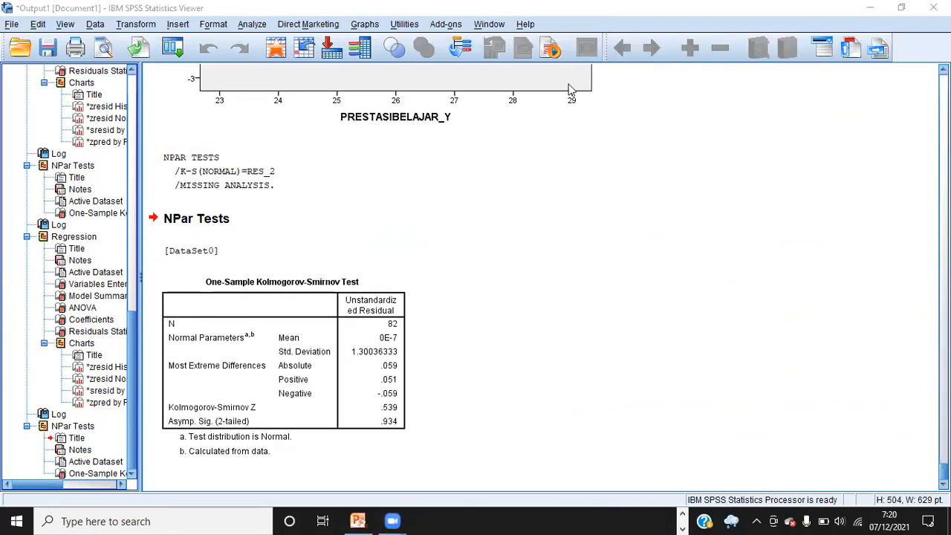
{"action": "mouse_move", "coordinate": [404, 415]}
{"action": "left_mouse_down"}
{"action": "mouse_move", "coordinate": [390, 410]}
{"action": "mouse_move", "coordinate": [379, 422]}
{"action": "mouse_move", "coordinate": [394, 428]}
{"action": "mouse_move", "coordinate": [405, 413]}
{"action": "left_mouse_up"}
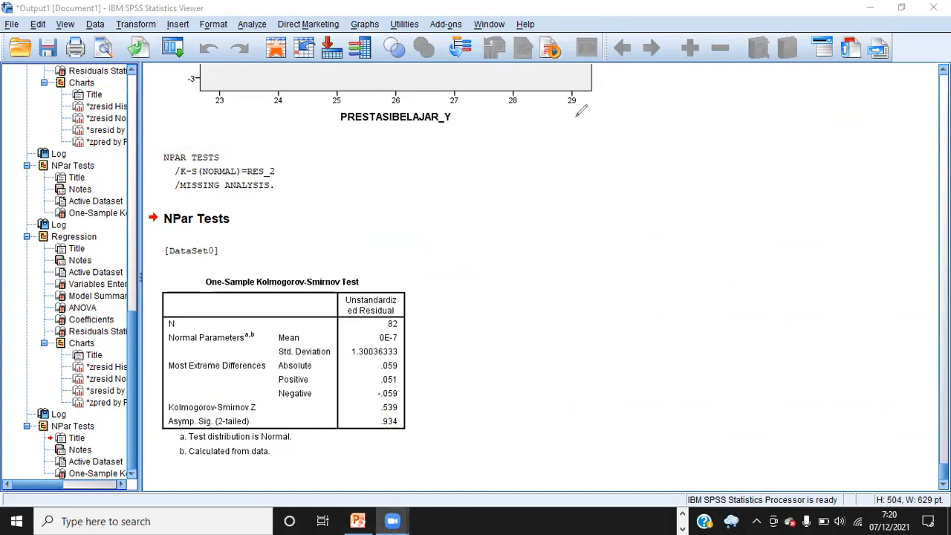
{"action": "mouse_move", "coordinate": [395, 413]}
{"action": "left_mouse_down"}
{"action": "mouse_move", "coordinate": [380, 414]}
{"action": "mouse_move", "coordinate": [375, 426]}
{"action": "mouse_move", "coordinate": [400, 431]}
{"action": "mouse_move", "coordinate": [401, 410]}
{"action": "left_mouse_up"}
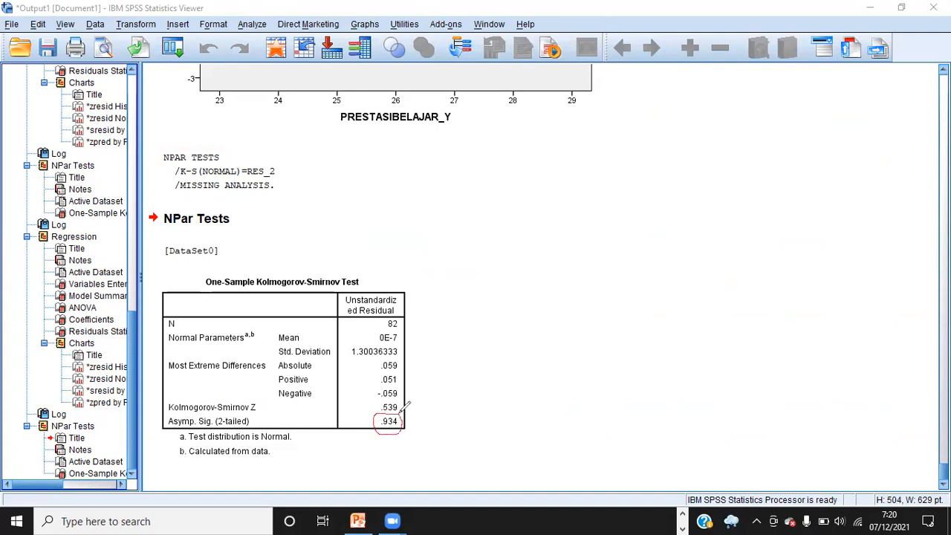
{"action": "mouse_move", "coordinate": [256, 414]}
{"action": "left_mouse_down"}
{"action": "mouse_move", "coordinate": [166, 422]}
{"action": "mouse_move", "coordinate": [256, 425]}
{"action": "mouse_move", "coordinate": [262, 408]}
{"action": "left_mouse_up"}
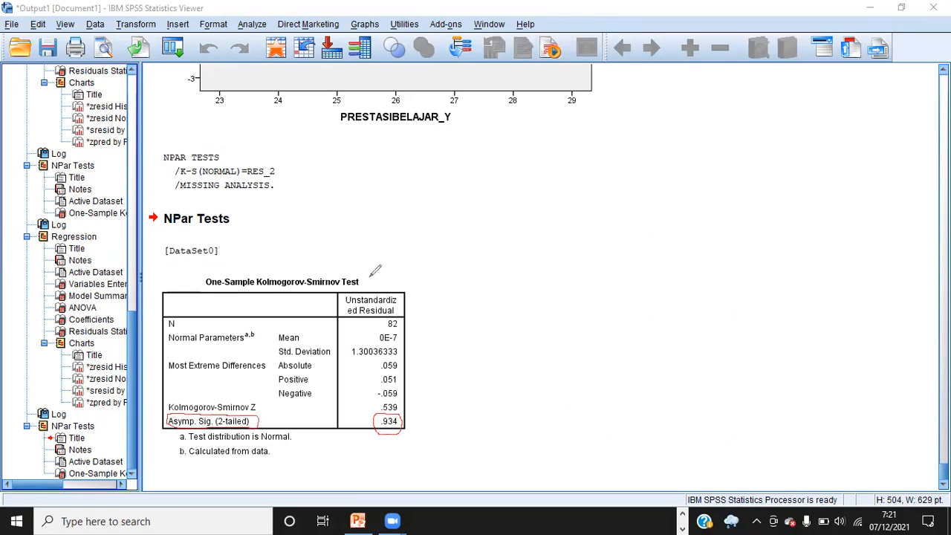
{"action": "mouse_move", "coordinate": [370, 274]}
{"action": "left_mouse_down"}
{"action": "mouse_move", "coordinate": [249, 266]}
{"action": "mouse_move", "coordinate": [208, 269]}
{"action": "mouse_move", "coordinate": [198, 283]}
{"action": "mouse_move", "coordinate": [228, 292]}
{"action": "mouse_move", "coordinate": [359, 288]}
{"action": "mouse_move", "coordinate": [368, 272]}
{"action": "left_mouse_up"}
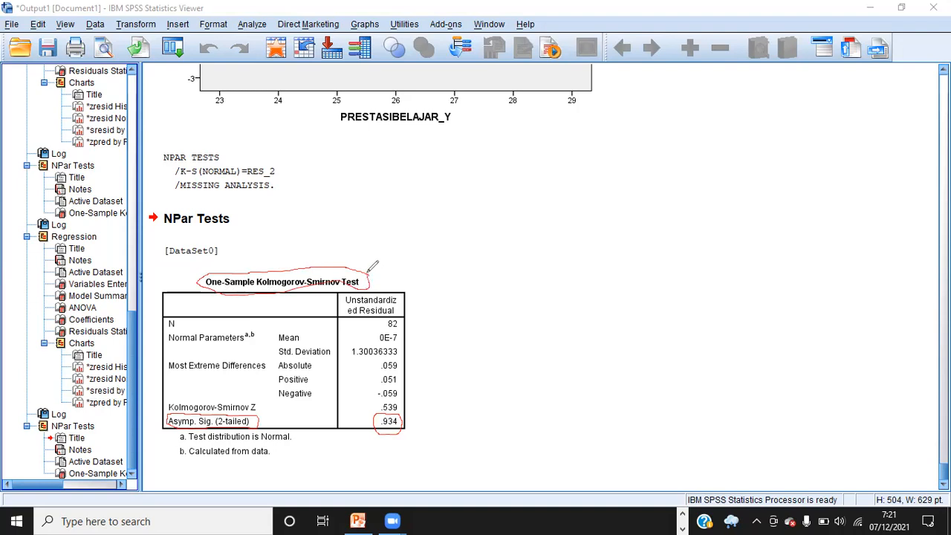
{"action": "left_click", "coordinate": [661, 115]}
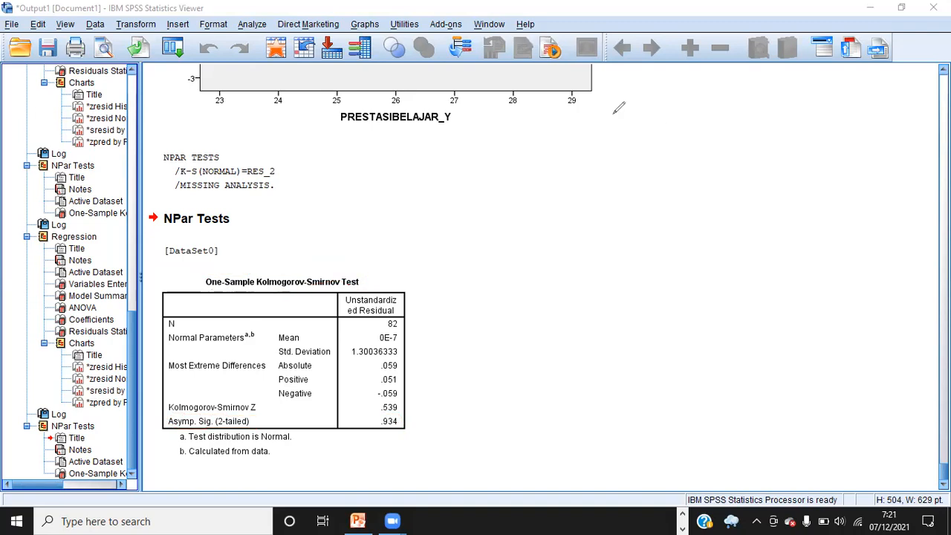
Copy the One-Sample Kolmogorov-Smirnov Test table and paste it into a new Microsoft Word 2010 document
{"action": "left_click", "coordinate": [369, 329]}
{"action": "right_click", "coordinate": [316, 349]}
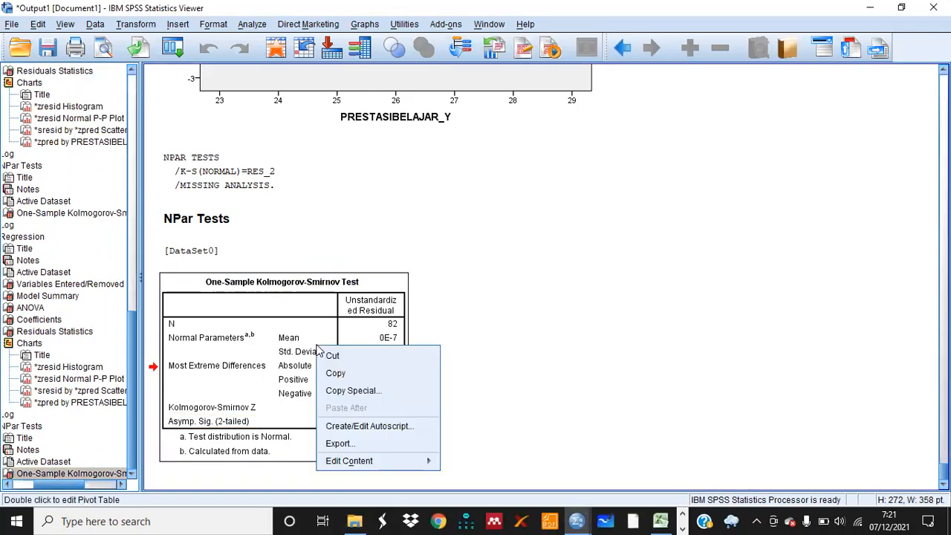
{"action": "left_click", "coordinate": [337, 373]}
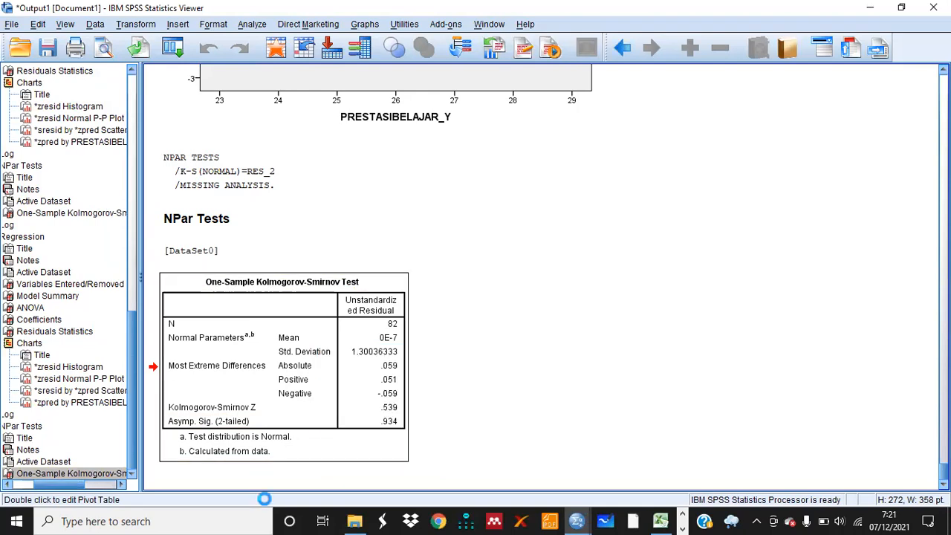
{"action": "left_click", "coordinate": [227, 520]}
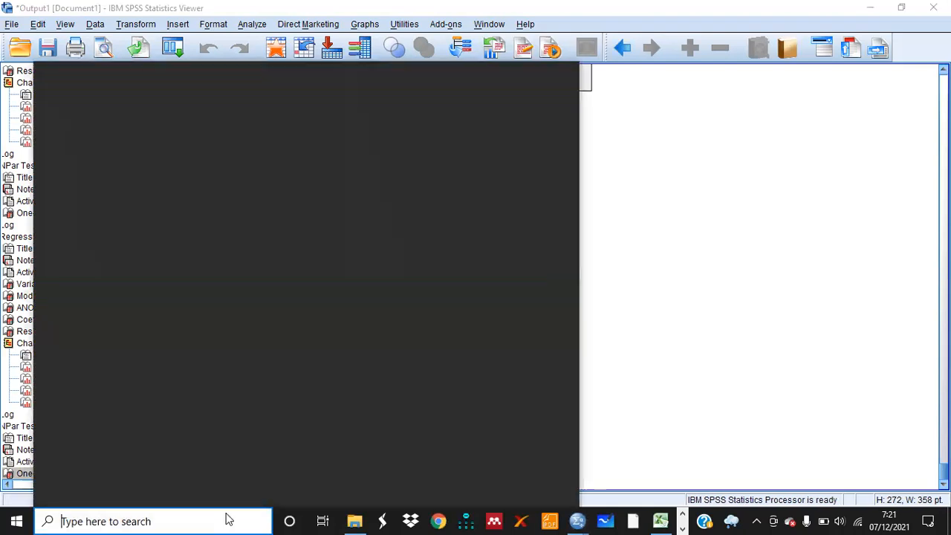
{"action": "type", "text": "woRD"}
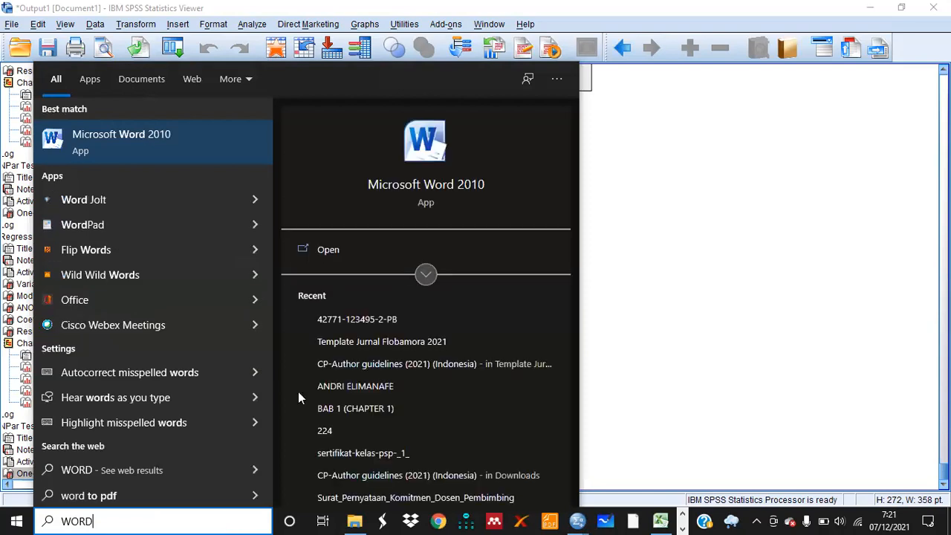
{"action": "left_click", "coordinate": [418, 193]}
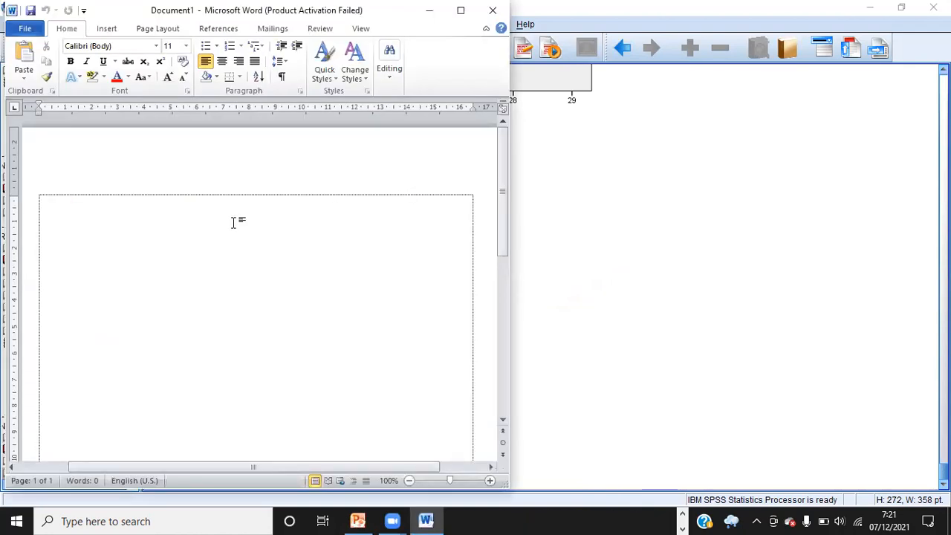
{"action": "key", "text": "ctrl+v"}
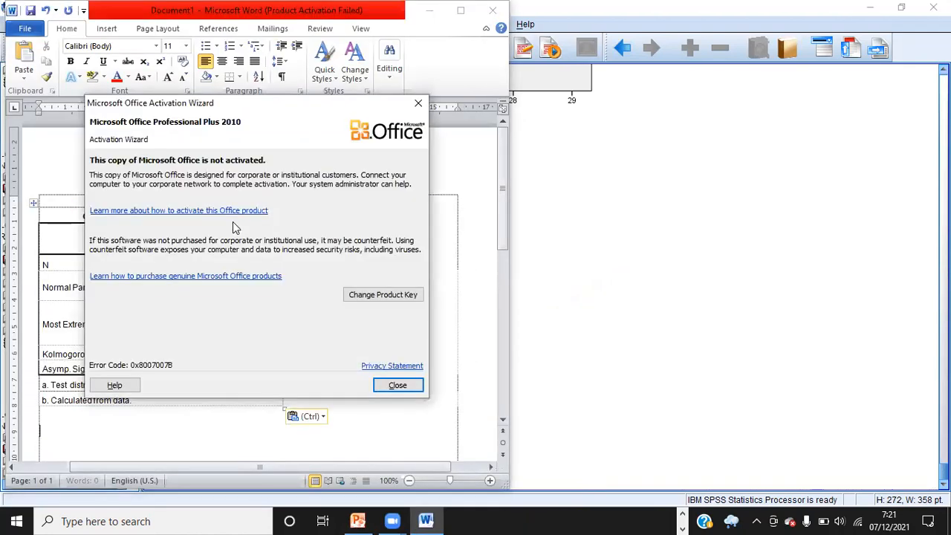
{"action": "left_click", "coordinate": [415, 384]}
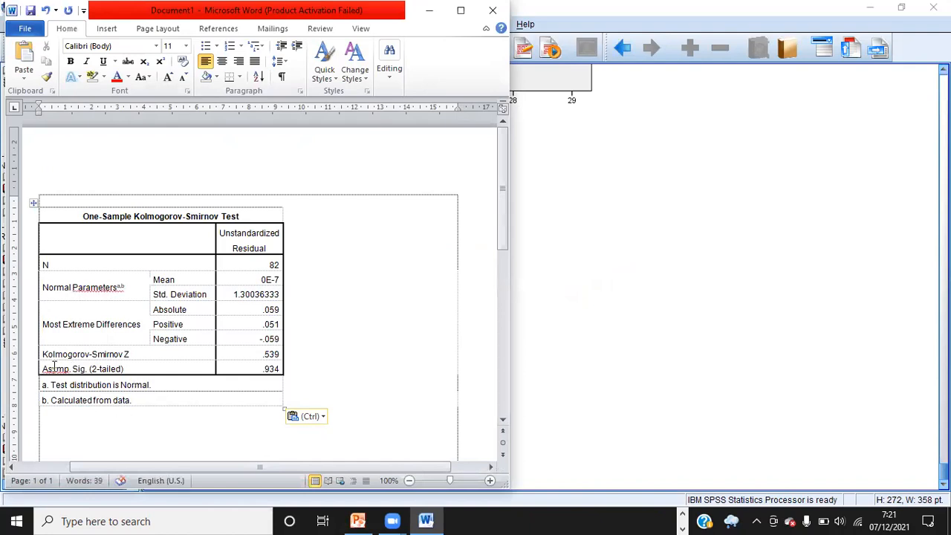
Shade the Asymp. Sig. (2-tailed) row of the pasted table with a tan theme colour
{"action": "left_click_drag", "start_coordinate": [44, 364], "coordinate": [282, 366]}
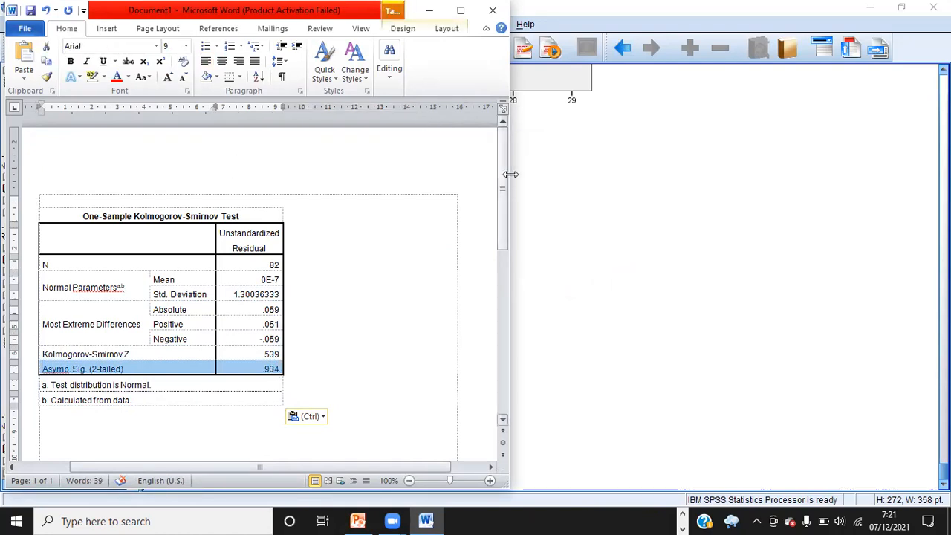
{"action": "left_click_drag", "start_coordinate": [511, 174], "coordinate": [950, 174]}
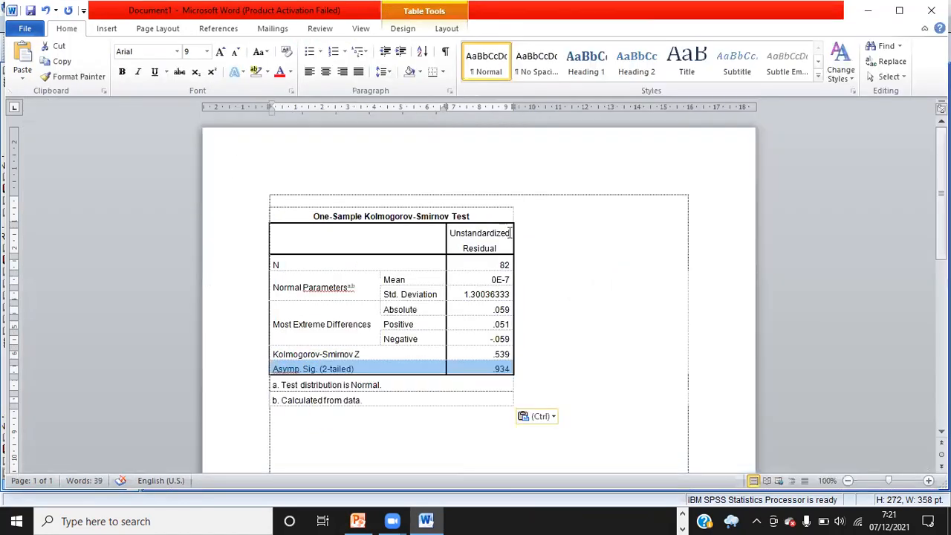
{"action": "left_click", "coordinate": [267, 72]}
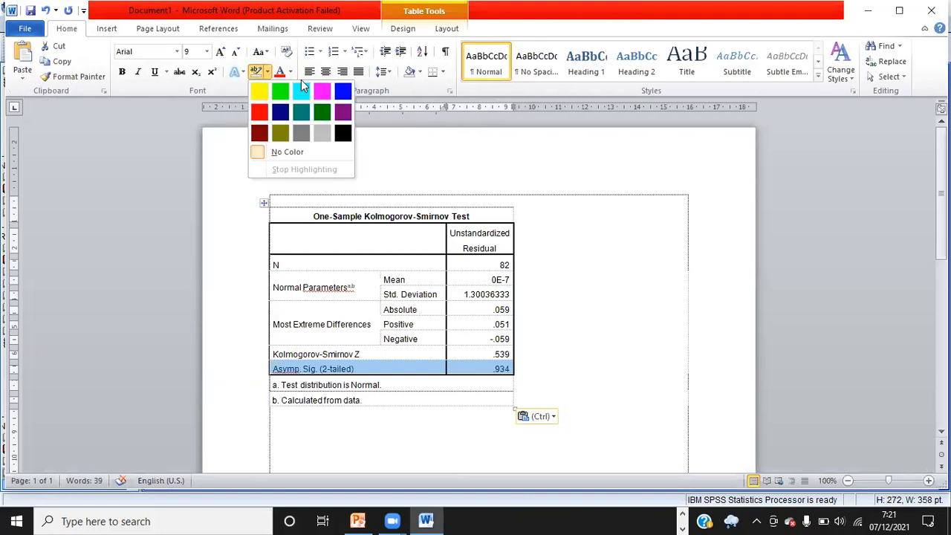
{"action": "left_click", "coordinate": [421, 72]}
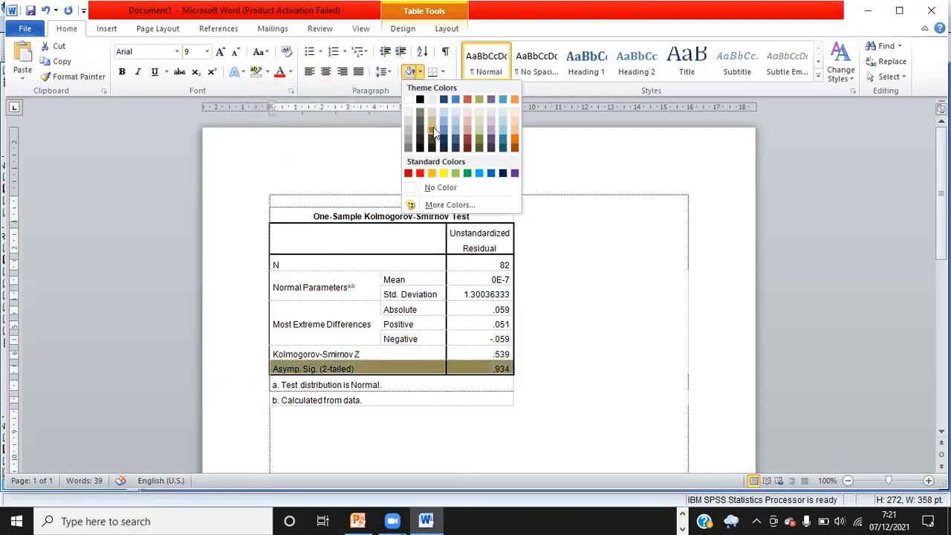
{"action": "left_click", "coordinate": [432, 113]}
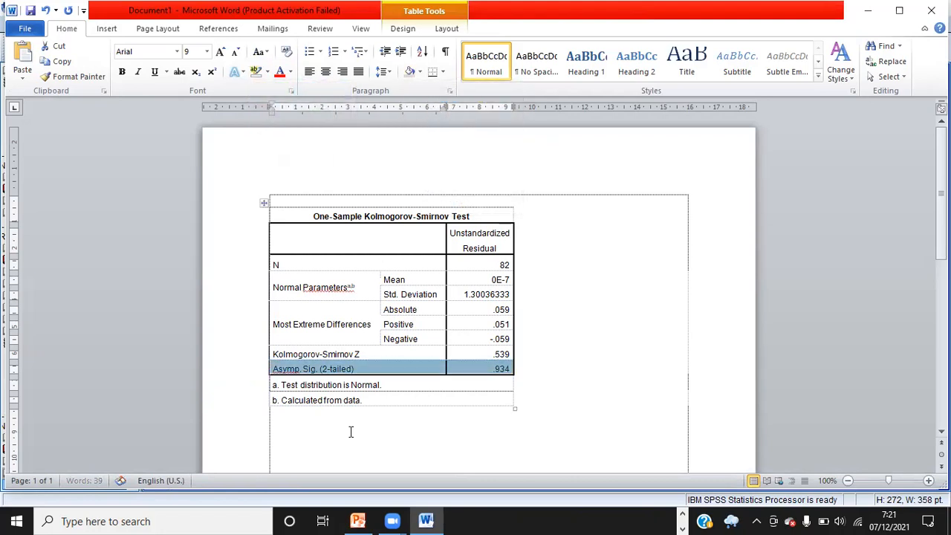
Below the pasted table, start the interpretation paragraph with "Dari output one-sample kolmogrov-smirnov test"
{"action": "left_click", "coordinate": [297, 416]}
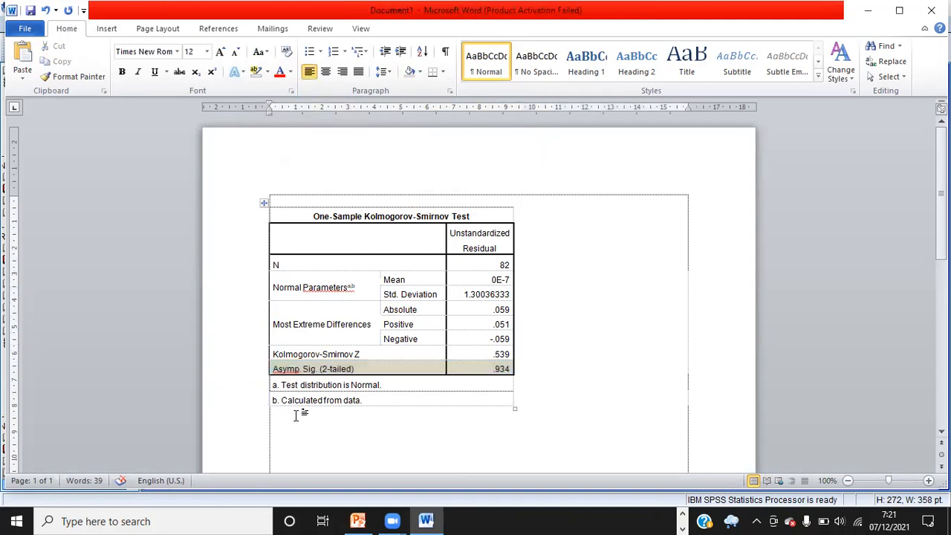
{"action": "type", "text": "DA"}
{"action": "key", "text": "BackSpace"}
{"action": "key", "text": "BackSpace"}
{"action": "type", "text": "da"}
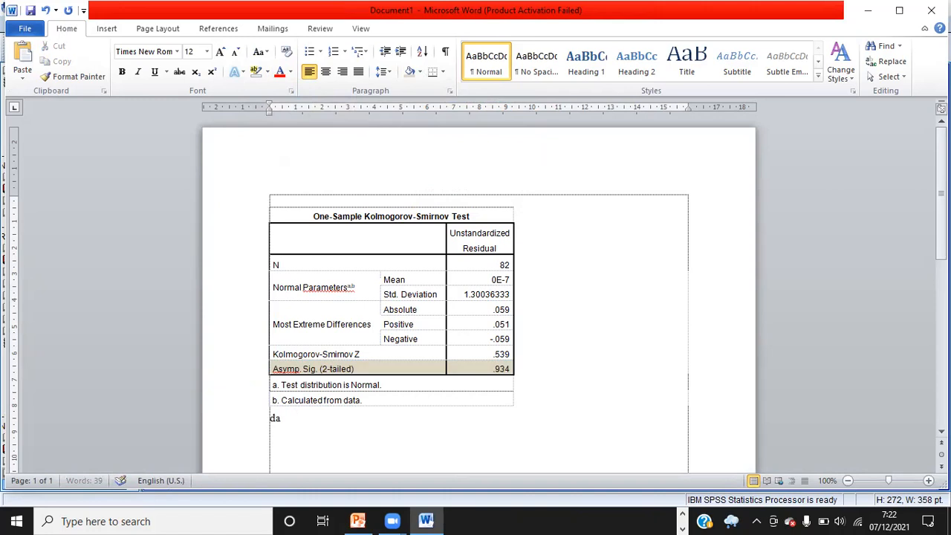
{"action": "type", "text": "ri output "}
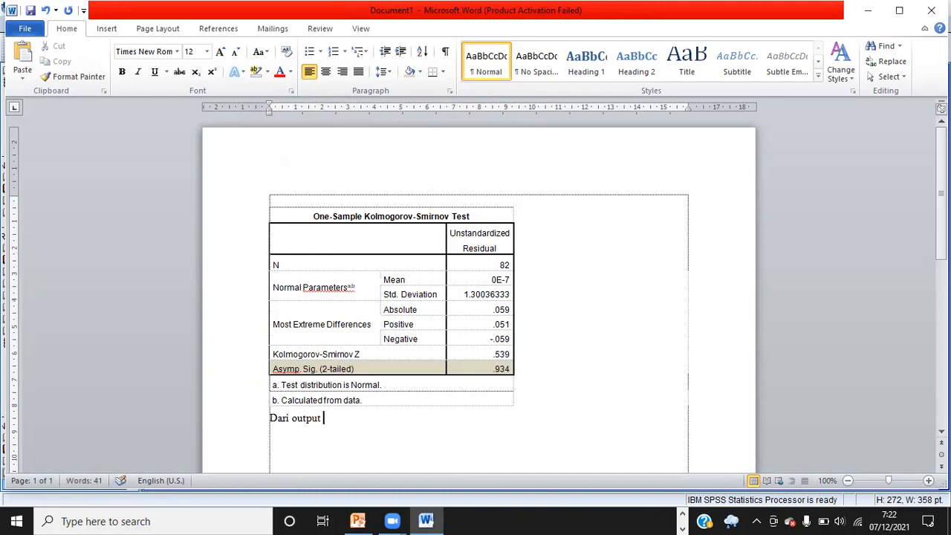
{"action": "type", "text": "one sample kolmogr"}
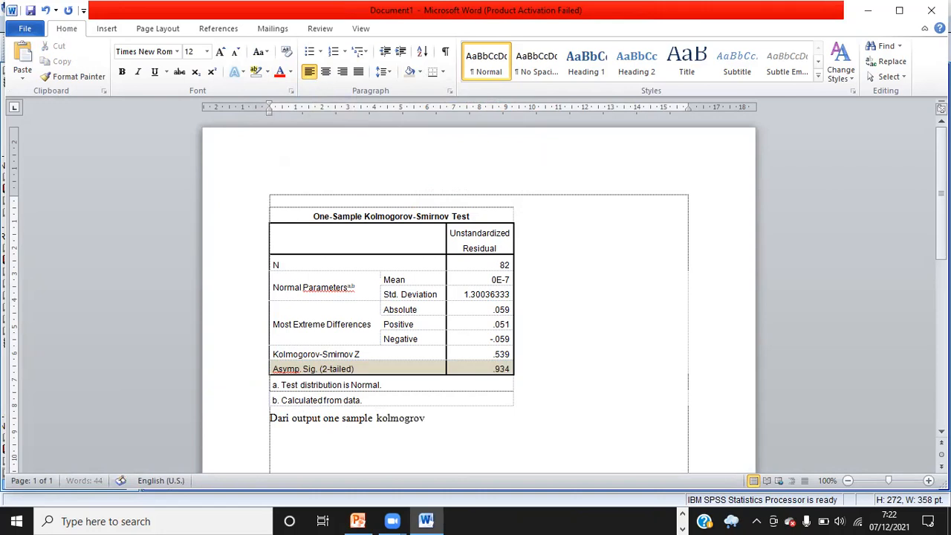
{"action": "type", "text": "ov-smirnov test"}
{"action": "left_click", "coordinate": [342, 418]}
{"action": "key", "text": "BackSpace"}
{"action": "type", "text": "-"}
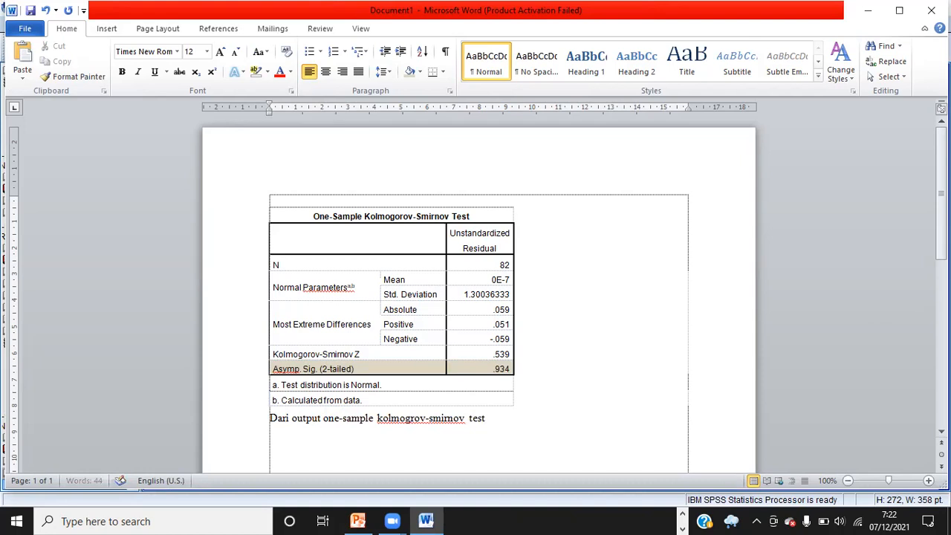
Continue the sentence with "dapat kita simpulkan bahwa keseluruhan data X1, X2 dan Y Berdistribusi Normal."
{"action": "left_click", "coordinate": [512, 422]}
{"action": "type", "text": "dapat kita simpulka"}
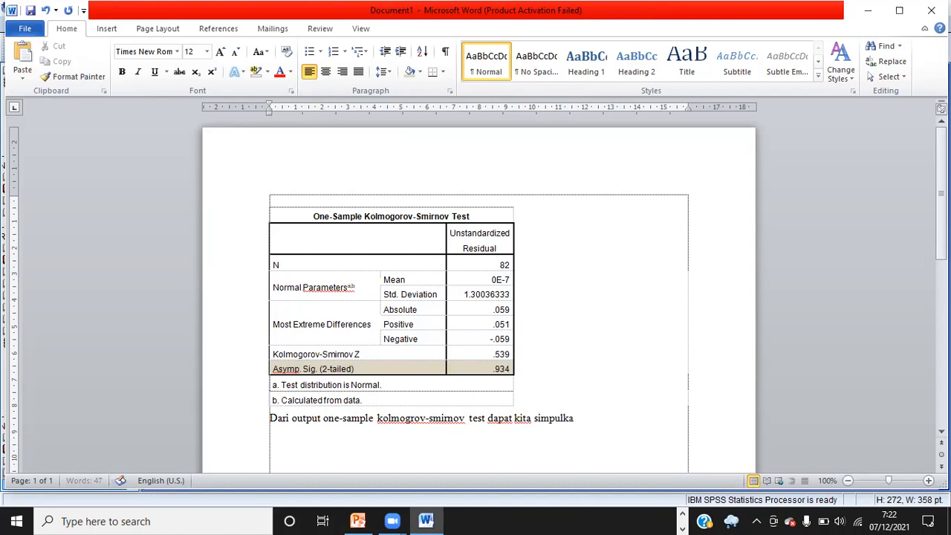
{"action": "type", "text": "n bahwa keseluruhan data"}
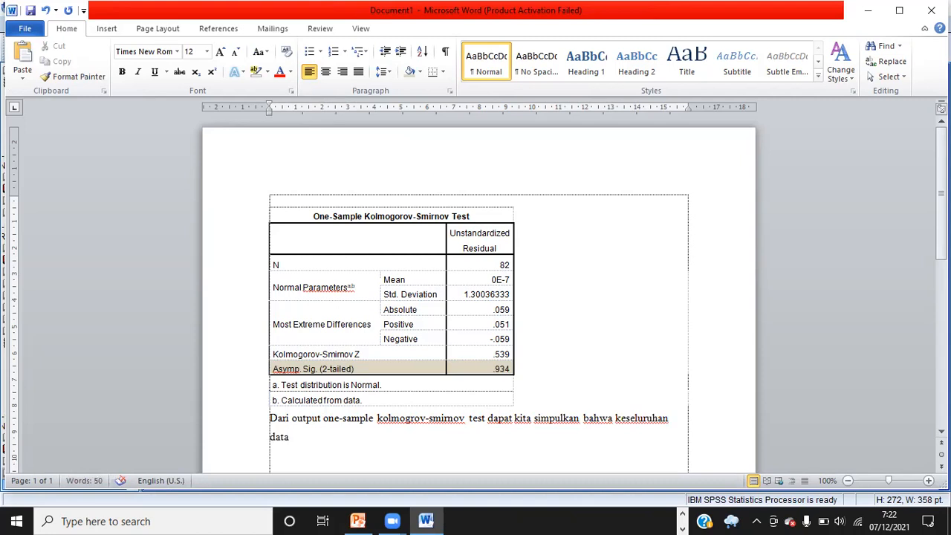
{"action": "type", "text": " x"}
{"action": "key", "text": "BackSpace"}
{"action": "type", "text": "X1, X2 dan Y "}
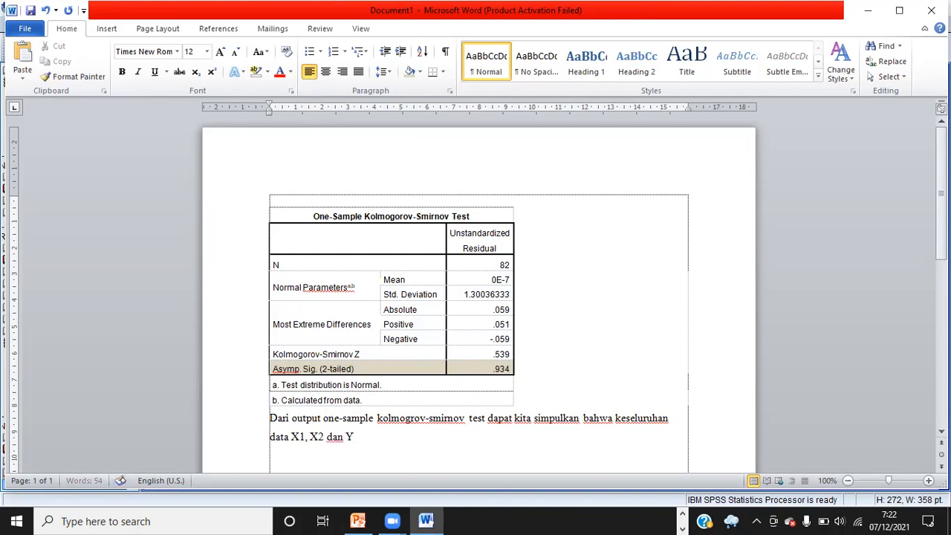
{"action": "type", "text": "Berdistribusi Normal."}
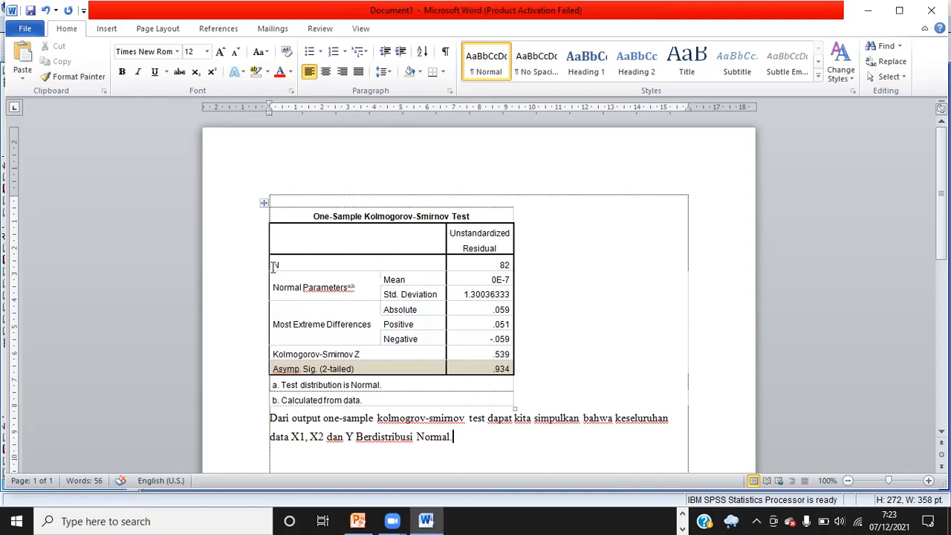
Italicize the phrase "one-sample kolmogrov-smirnov test" in the paragraph
{"action": "left_click_drag", "start_coordinate": [273, 265], "coordinate": [506, 265]}
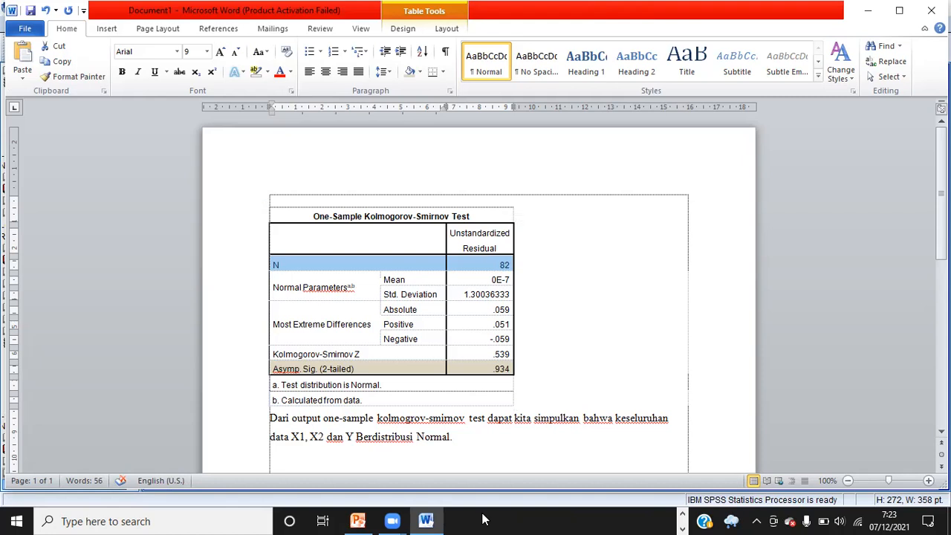
{"action": "left_click", "coordinate": [477, 441]}
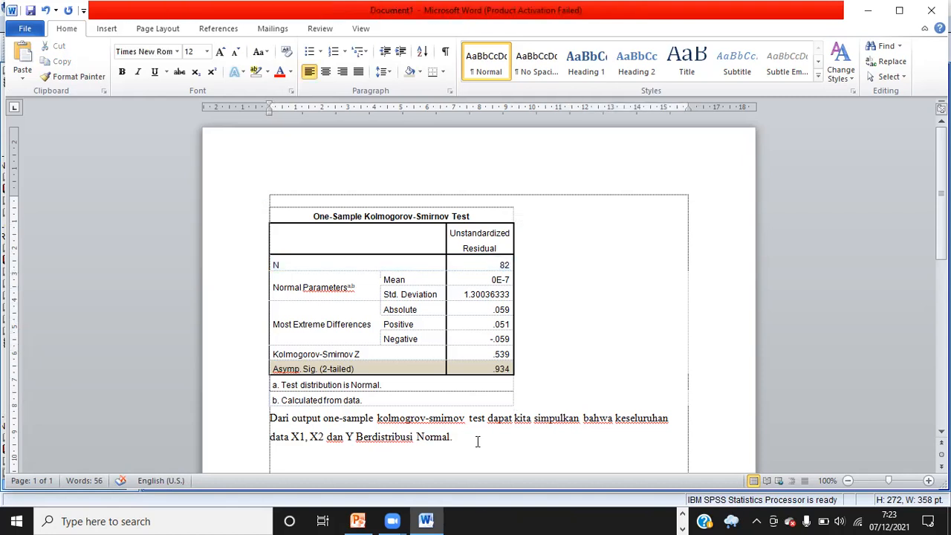
{"action": "mouse_move", "coordinate": [320, 418]}
{"action": "left_mouse_down"}
{"action": "mouse_move", "coordinate": [487, 420]}
{"action": "mouse_move", "coordinate": [329, 422]}
{"action": "left_mouse_up"}
{"action": "key", "text": "ctrl+i"}
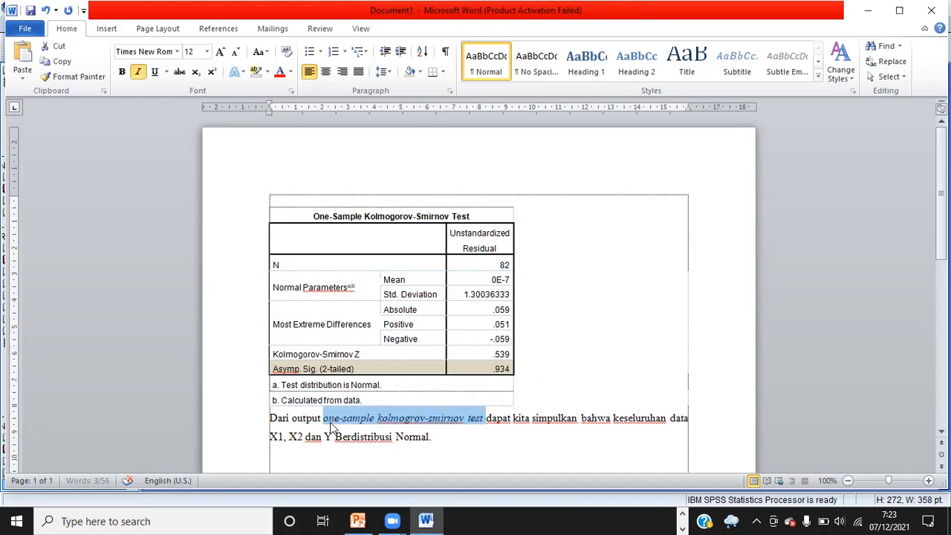
{"action": "left_click", "coordinate": [449, 445]}
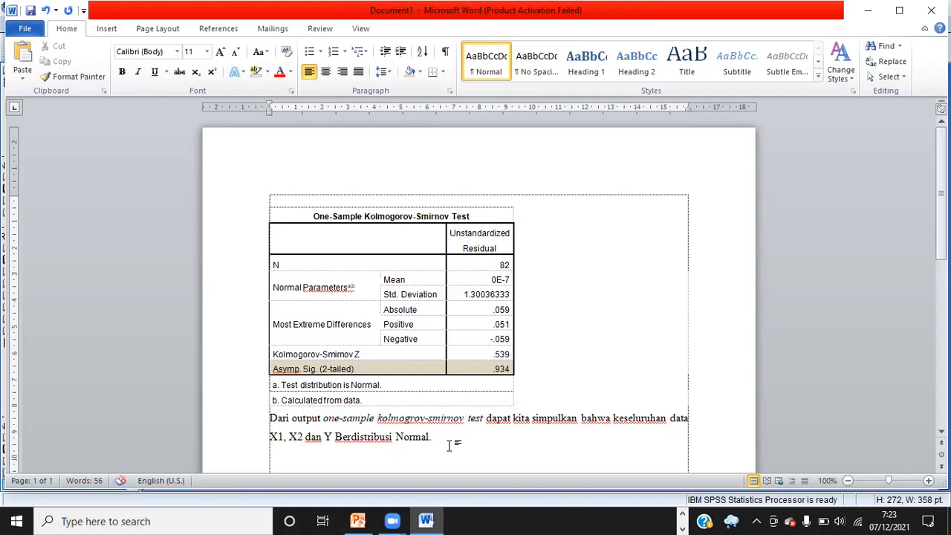
Append "Nilai Signifikansi 0,934 > dari 0,05" to the paragraph
{"action": "left_click", "coordinate": [450, 437]}
{"action": "type", "text": "Nilai S"}
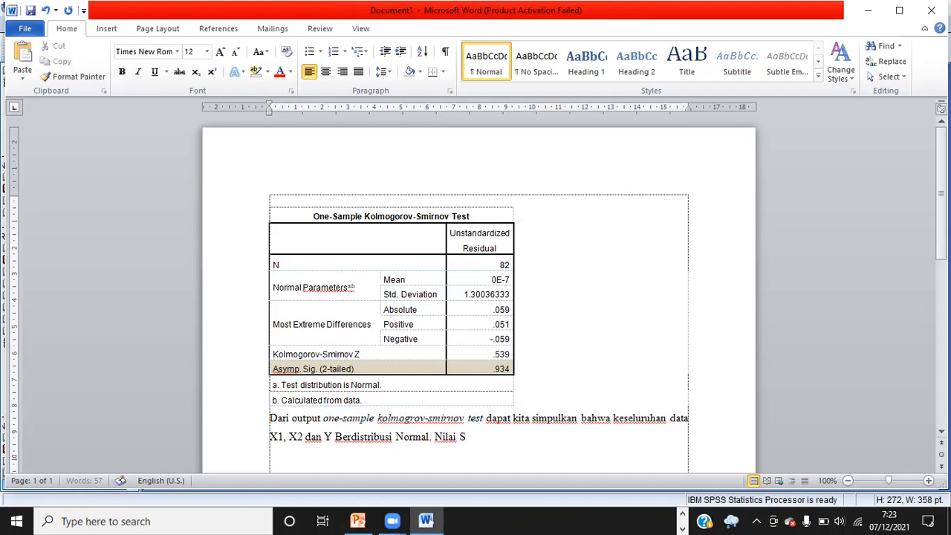
{"action": "type", "text": "ignifikansi "}
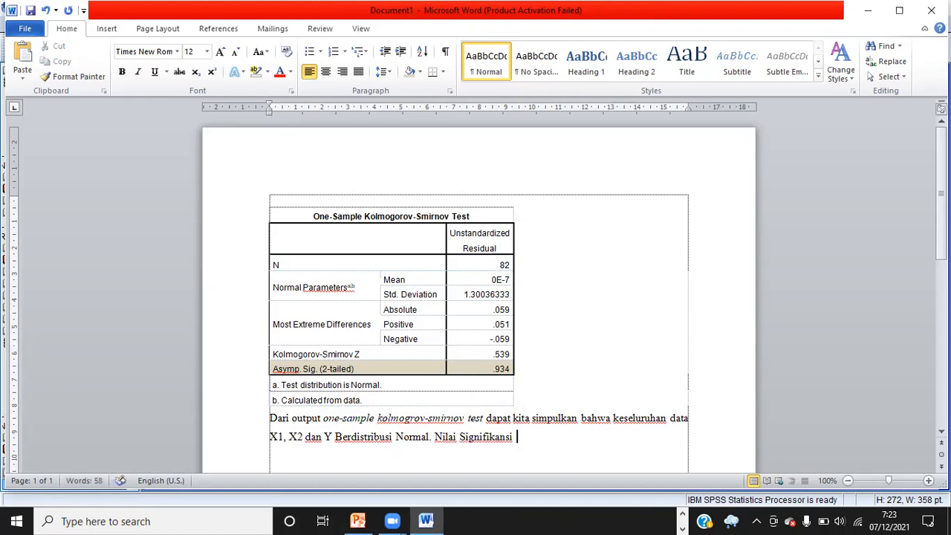
{"action": "type", "text": "> dari 0,05"}
{"action": "left_click", "coordinate": [517, 437]}
{"action": "type", "text": "0,934"}
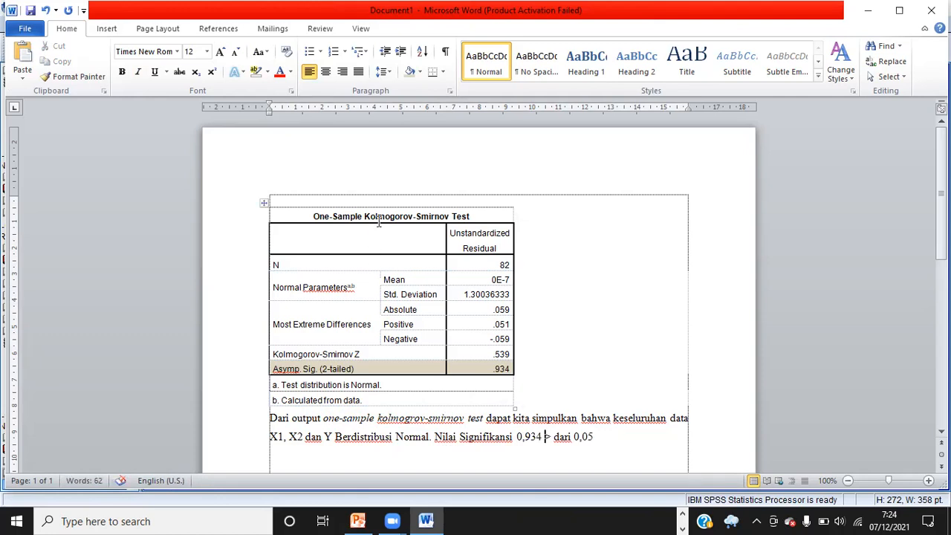
Review the table values against the written interpretation paragraph
{"action": "left_click_drag", "start_coordinate": [339, 236], "coordinate": [494, 369]}
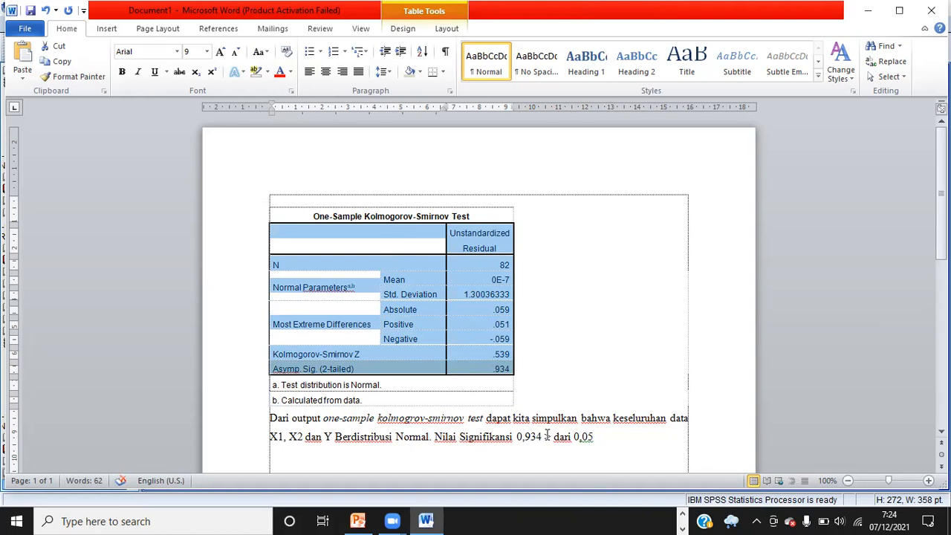
{"action": "left_click_drag", "start_coordinate": [599, 437], "coordinate": [518, 437]}
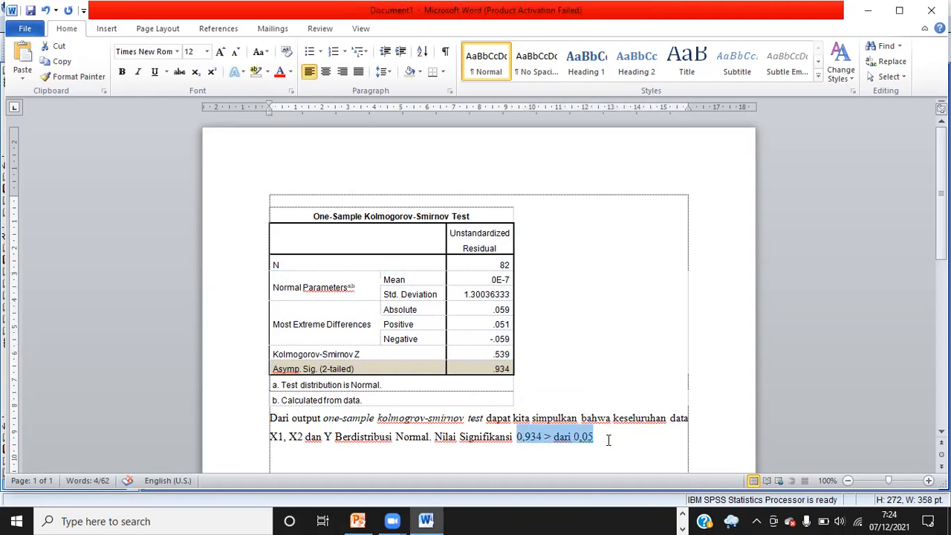
{"action": "left_click", "coordinate": [607, 440]}
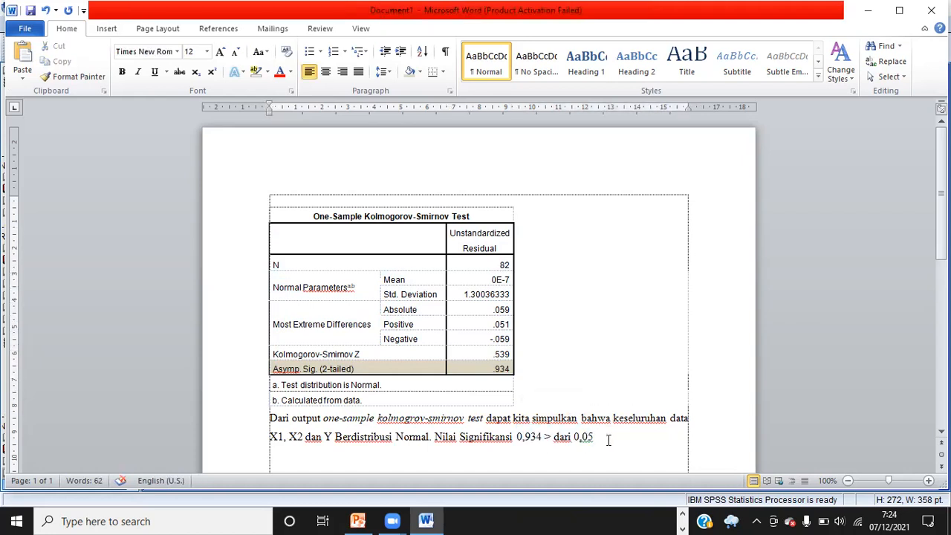
{"action": "left_click", "coordinate": [492, 354]}
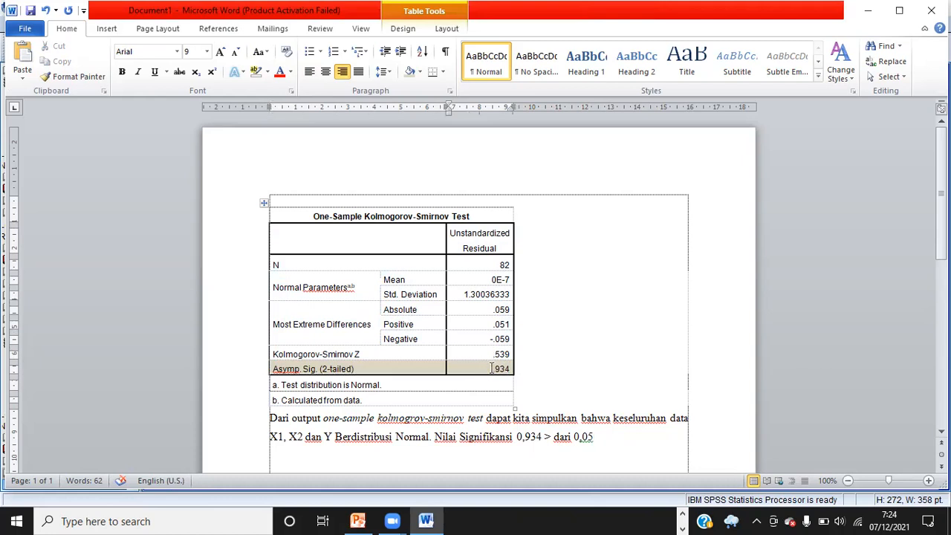
{"action": "type", "text": "."}
{"action": "key", "text": "BackSpace"}
{"action": "left_click_drag", "start_coordinate": [608, 441], "coordinate": [254, 421]}
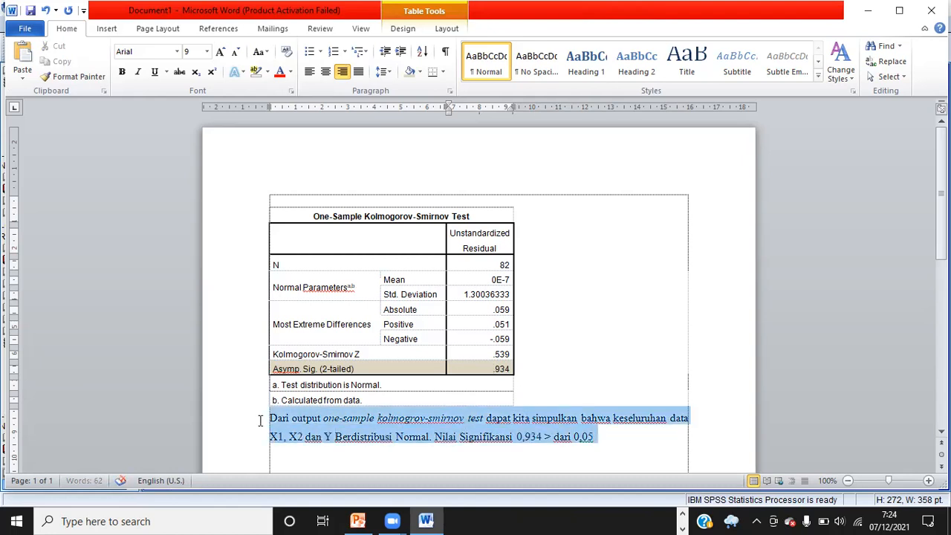
{"action": "left_click", "coordinate": [608, 425]}
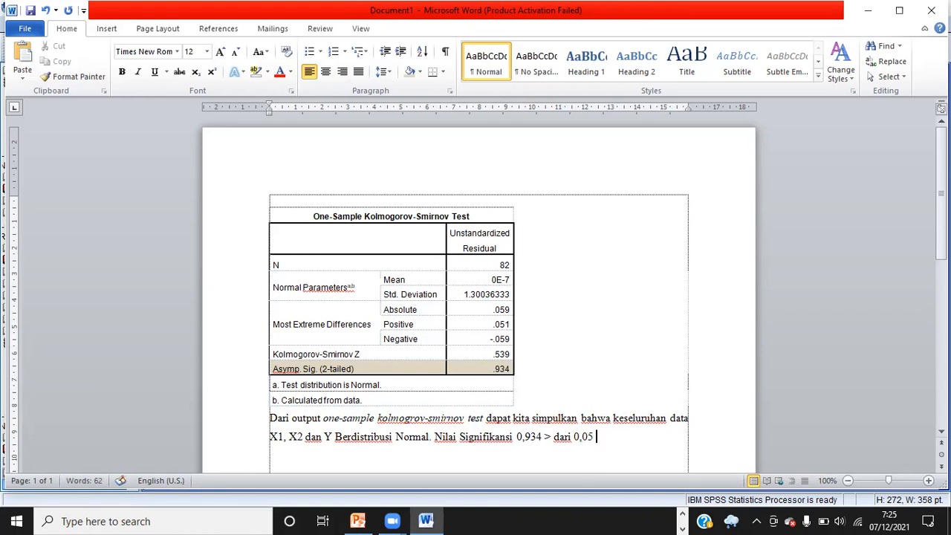
Finish the paragraph with "Maka dapat disimmpukan data berdistribusi Normal"
{"action": "type", "text": "MAK"}
{"action": "key", "text": "BackSpace"}
{"action": "key", "text": "BackSpace"}
{"action": "type", "text": "aka dapat"}
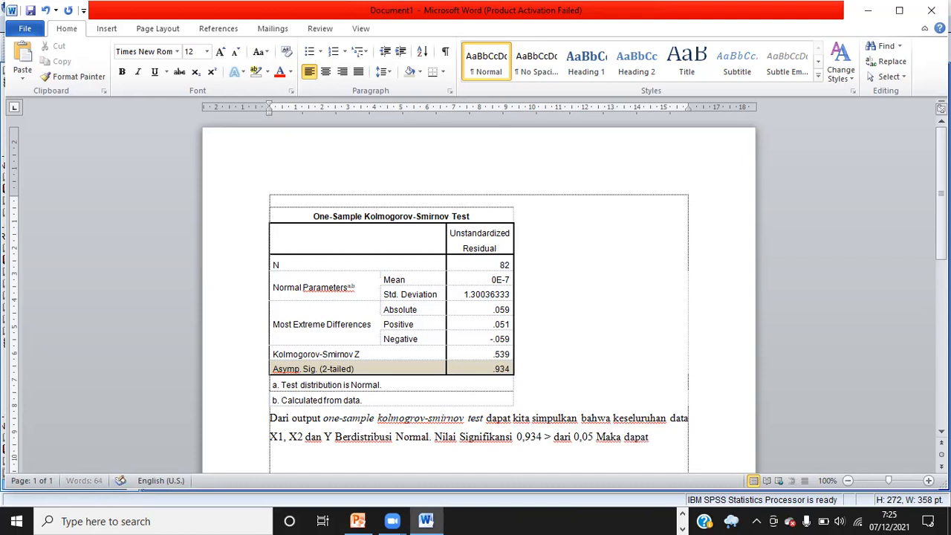
{"action": "type", "text": " disimmpukan data berdistribusi Normal"}
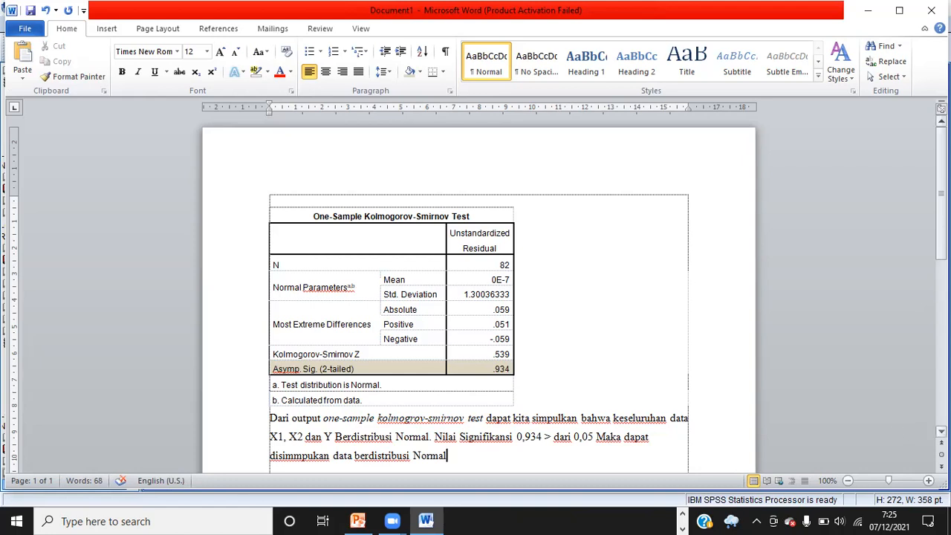
{"action": "left_click", "coordinate": [942, 432]}
{"action": "left_click", "coordinate": [942, 432]}
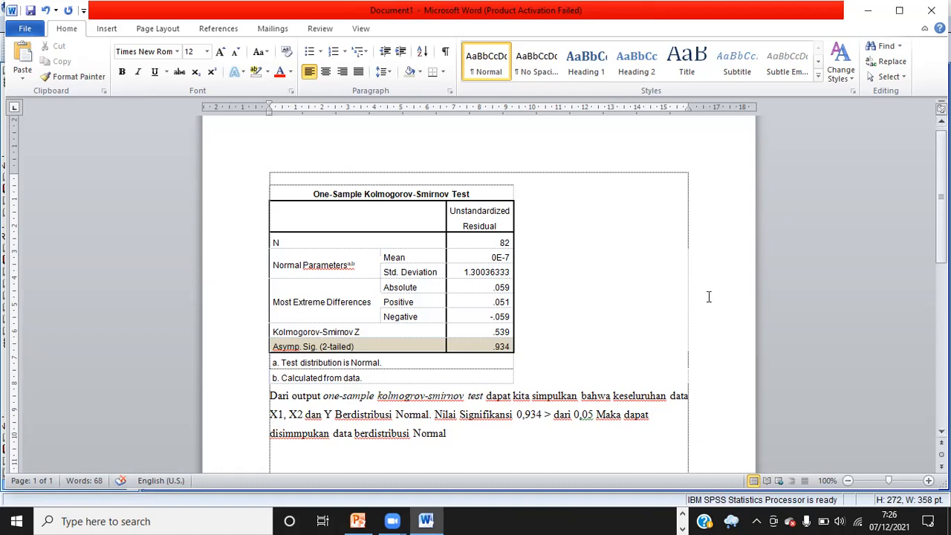
Add the heading "Uji Normalitas" above the normality table and make it bold and underlined
{"action": "left_click", "coordinate": [483, 180]}
{"action": "type", "text": "Uji"}
{"action": "type", "text": "N"}
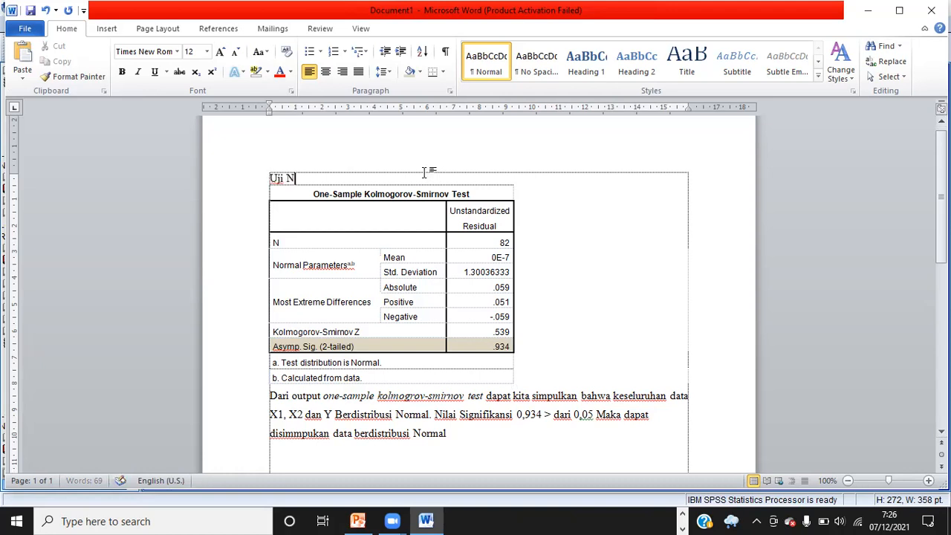
{"action": "type", "text": "ormalitas"}
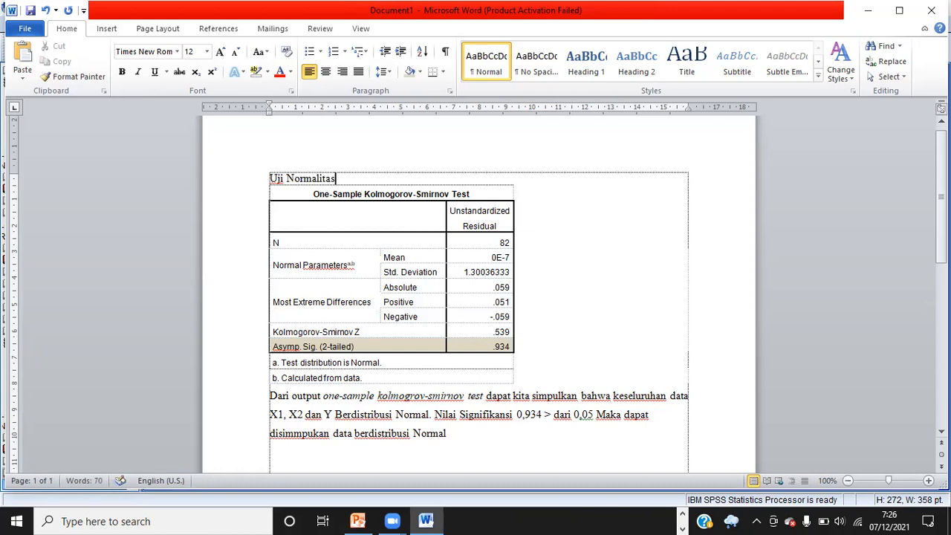
{"action": "left_click_drag", "start_coordinate": [349, 178], "coordinate": [272, 180]}
{"action": "key", "text": "ctrl+b"}
{"action": "key", "text": "ctrl+u"}
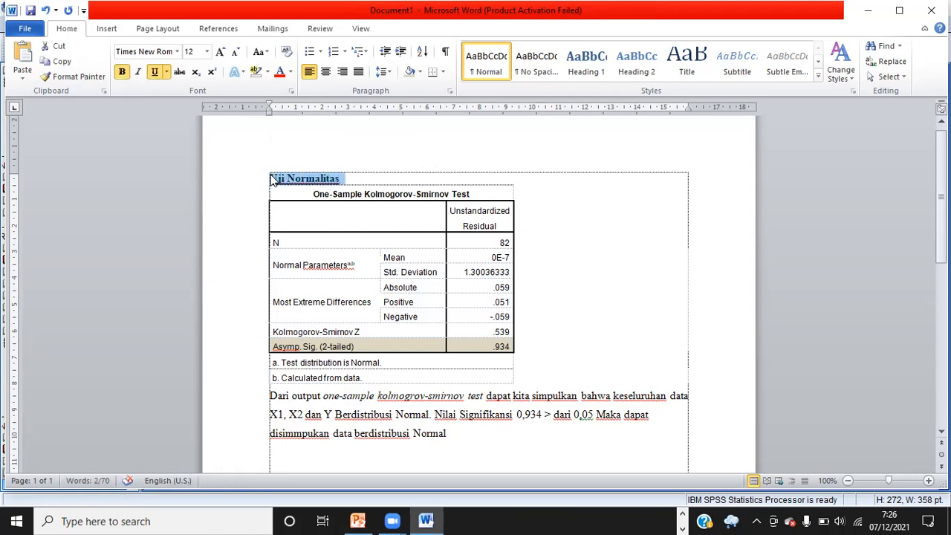
{"action": "left_click", "coordinate": [272, 181]}
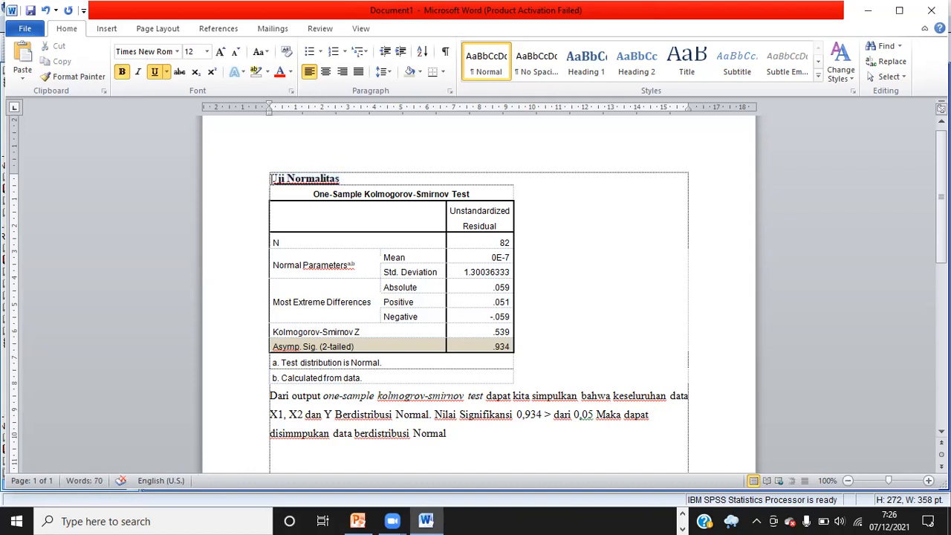
Insert a centered title "UJI ASUMSI KLASIK REGRESI LINEAR BERGANDA" above the Uji Normalitas heading
{"action": "key", "text": "Return"}
{"action": "left_click", "coordinate": [320, 72]}
{"action": "type", "text": "U"}
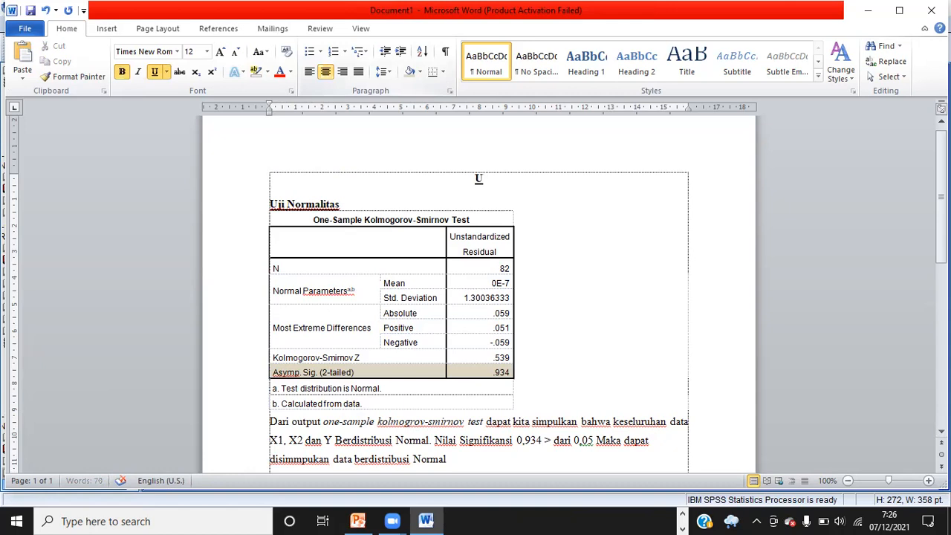
{"action": "type", "text": "JI ASUMSI KLASIK REGRESI LINEAR BERGANDA"}
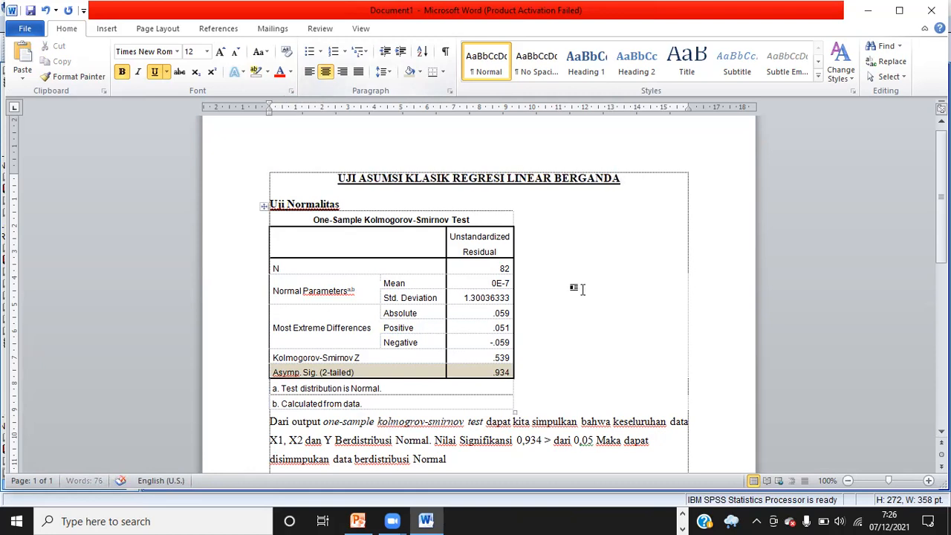
Add a bold, underlined heading "Uji Linearitas" below the normality interpretation paragraph
{"action": "scroll", "coordinate": [583, 289], "scroll_direction": "down", "scroll_amount": 2}
{"action": "scroll", "coordinate": [523, 359], "scroll_direction": "down", "scroll_amount": 3}
{"action": "left_click", "coordinate": [465, 385]}
{"action": "key", "text": "Return"}
{"action": "key", "text": "Return"}
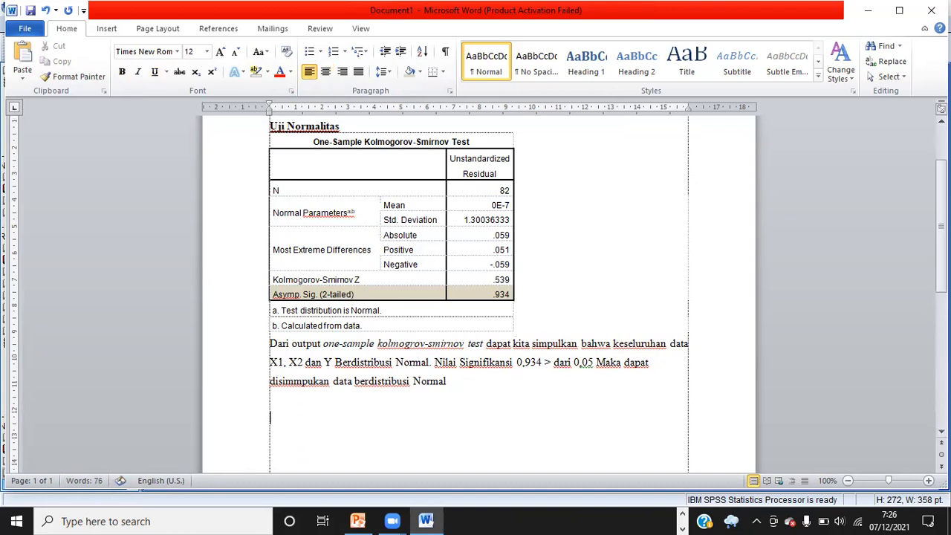
{"action": "type", "text": "Uji Linearitas"}
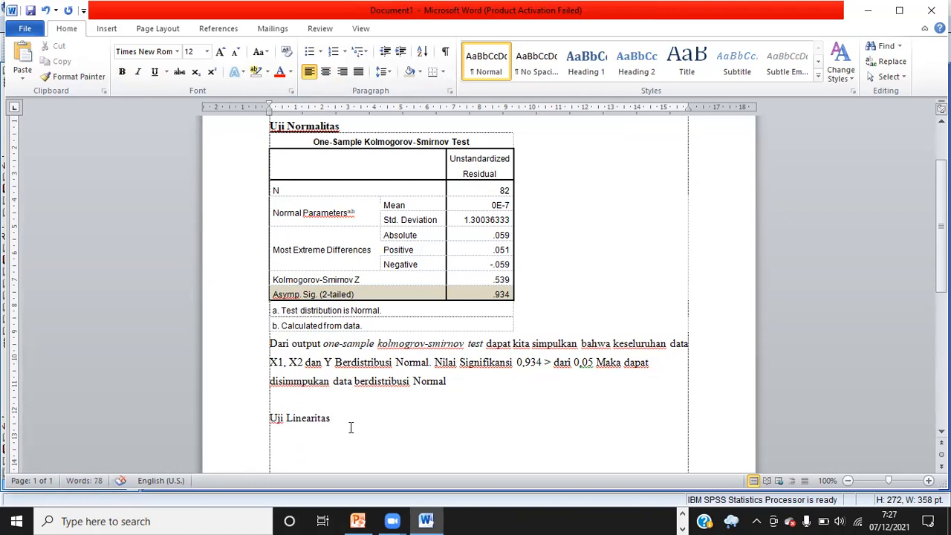
{"action": "triple_click", "coordinate": [275, 421]}
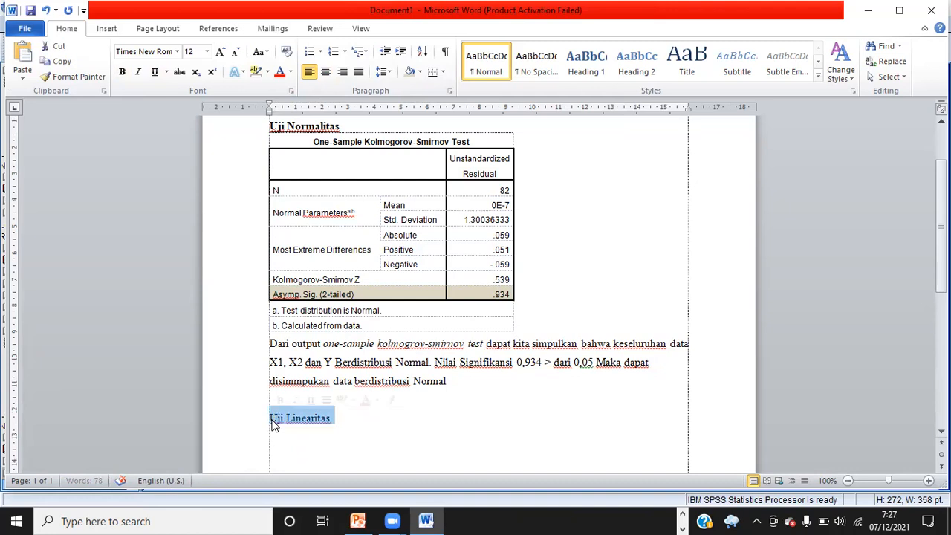
{"action": "key", "text": "ctrl+u"}
{"action": "key", "text": "ctrl+b"}
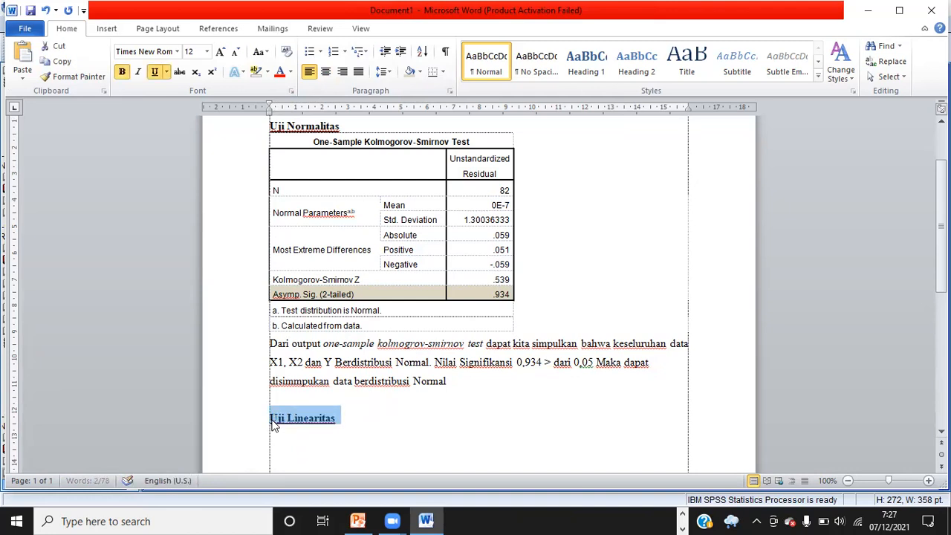
{"action": "left_click", "coordinate": [345, 419]}
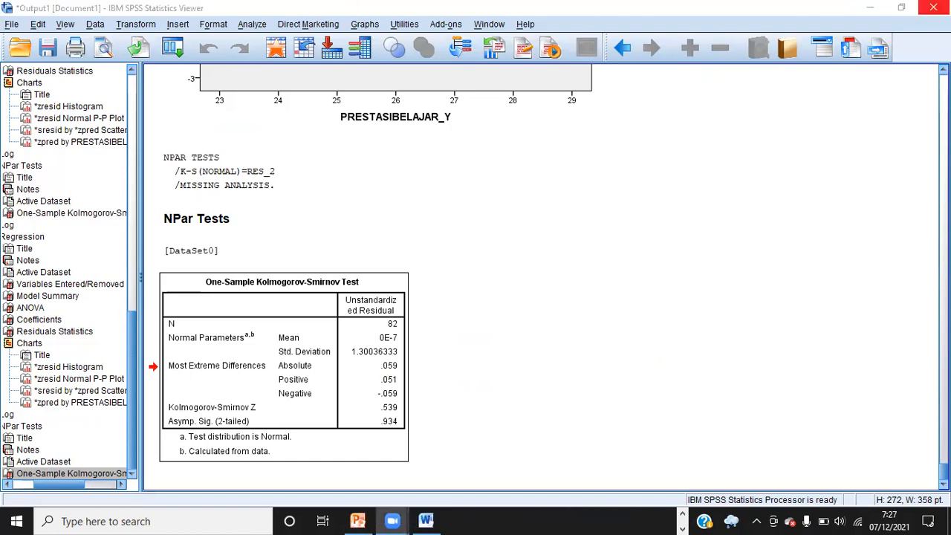
Close the SPSS output viewer, saving its output as "LATIHAN SPSS KELAS 5-A"
{"action": "left_click", "coordinate": [933, 7]}
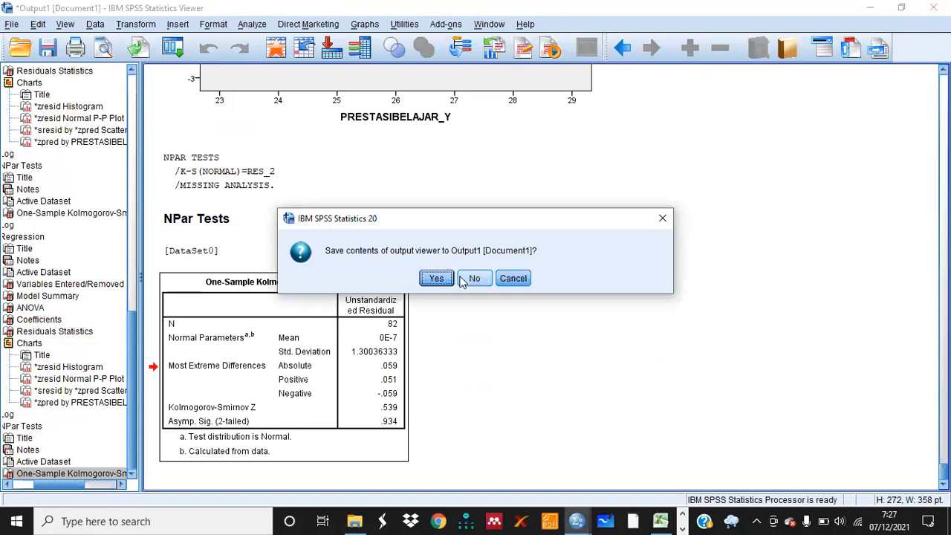
{"action": "left_click", "coordinate": [444, 277]}
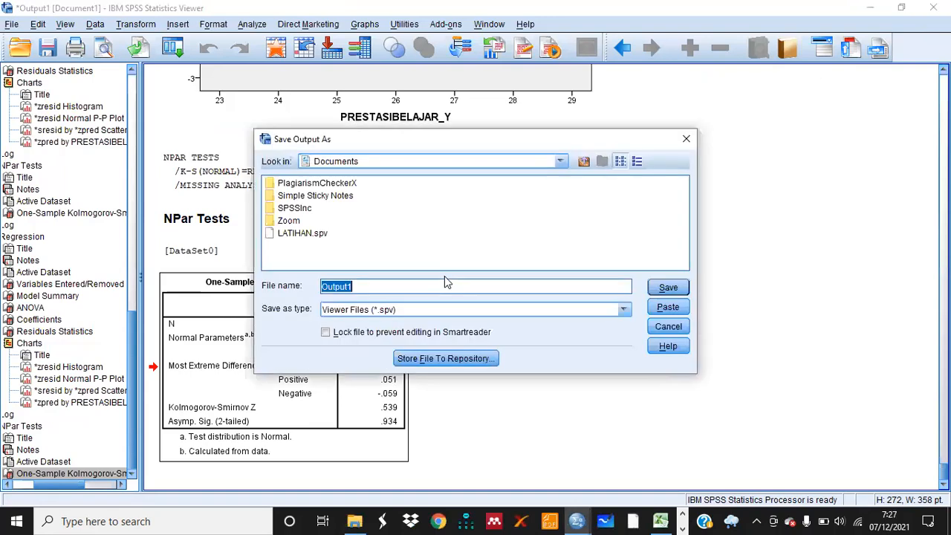
{"action": "key", "text": "BackSpace"}
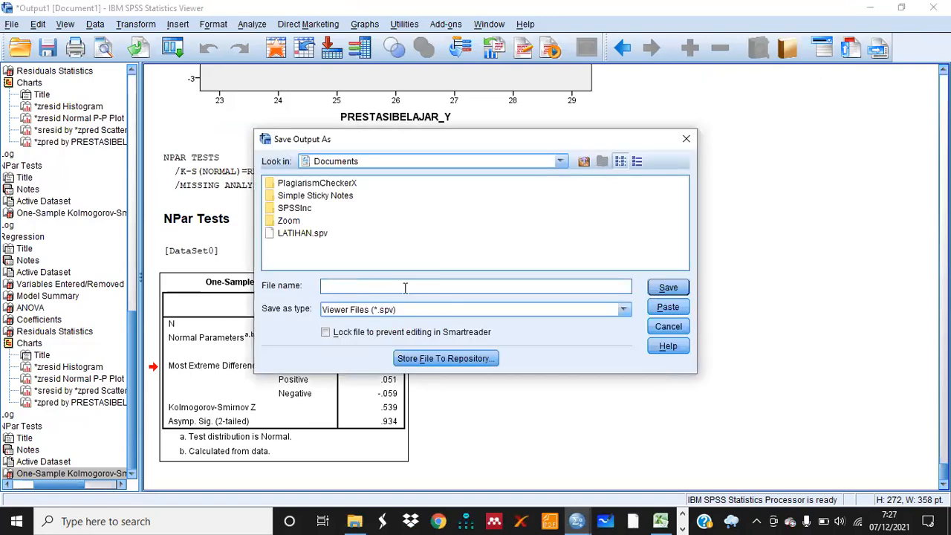
{"action": "type", "text": "LATIHAN SPSS KELAS 5-A"}
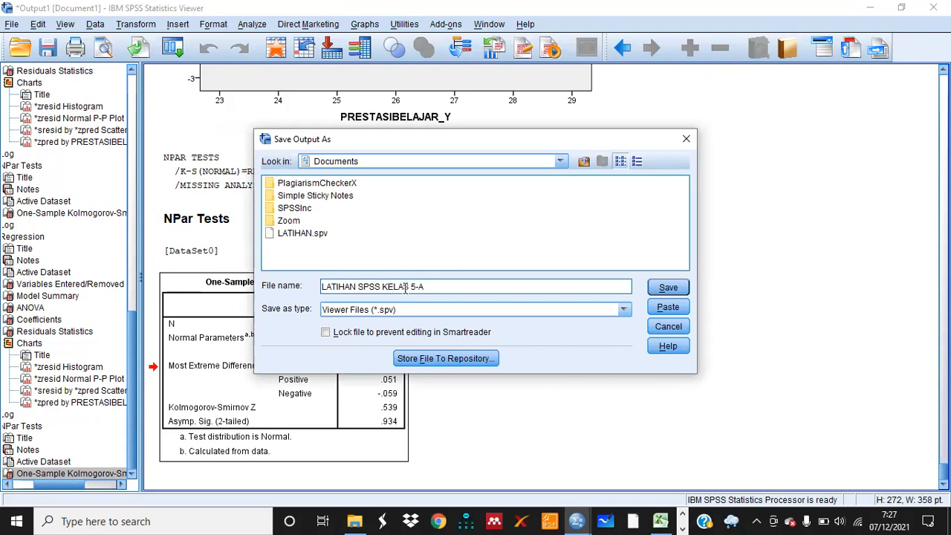
{"action": "left_click", "coordinate": [667, 287]}
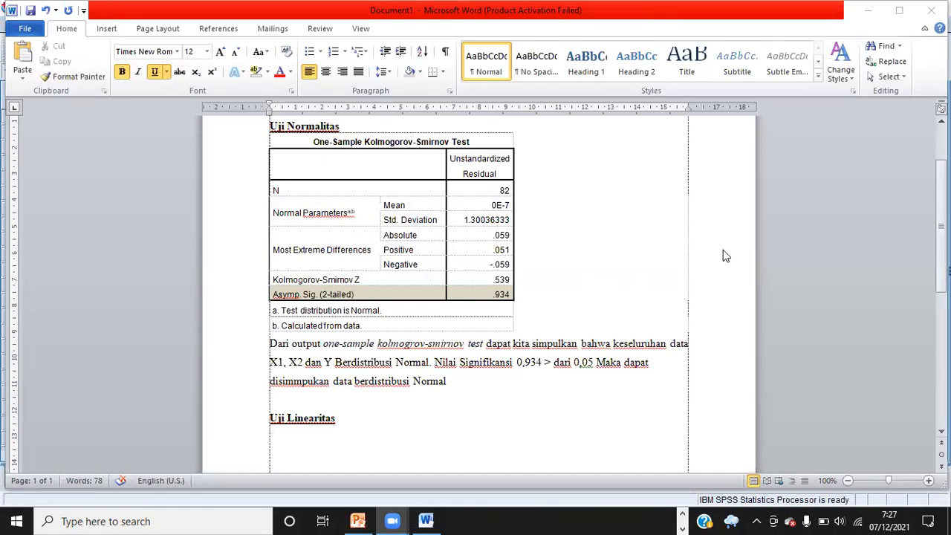
Switch to the SPSS Data Editor and browse the data rows down to the last case and back to the top
{"action": "left_click", "coordinate": [580, 342]}
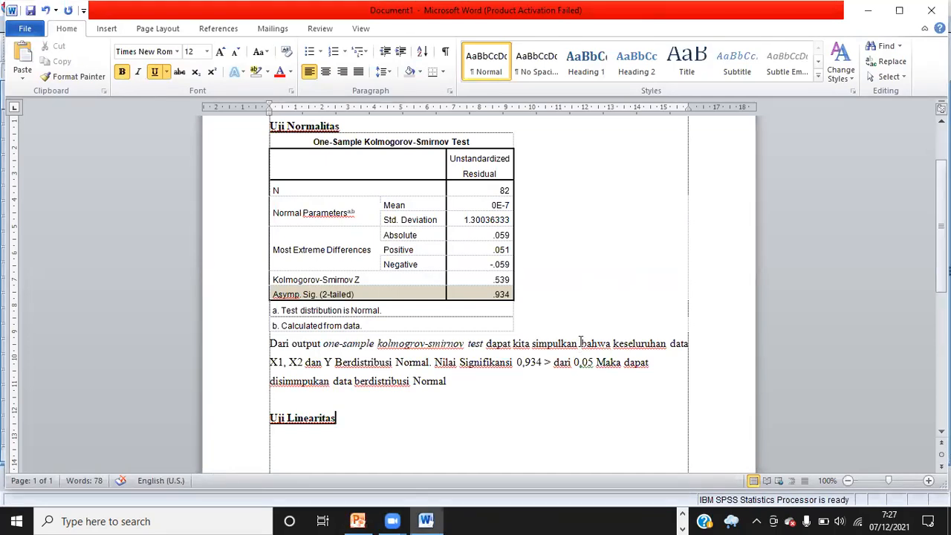
{"action": "left_click", "coordinate": [684, 514]}
{"action": "mouse_move", "coordinate": [578, 521]}
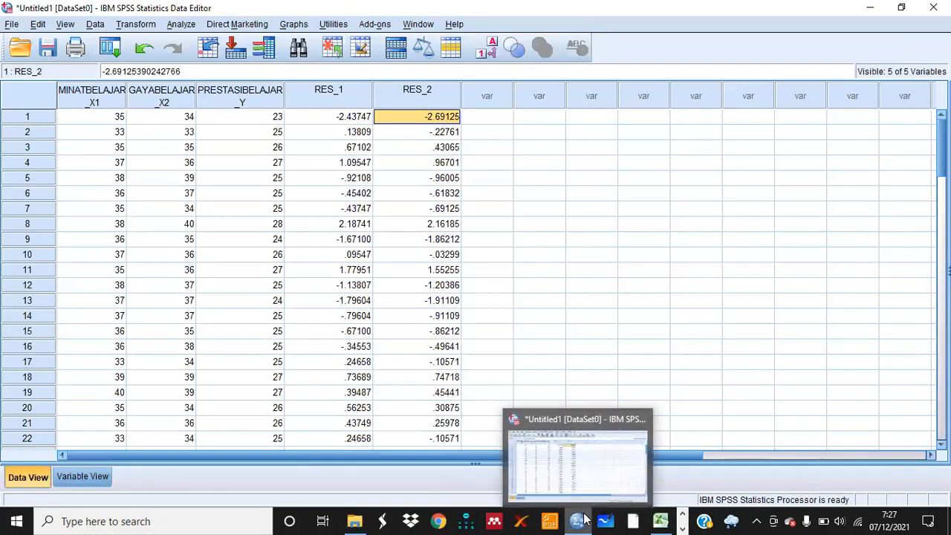
{"action": "left_click", "coordinate": [559, 444]}
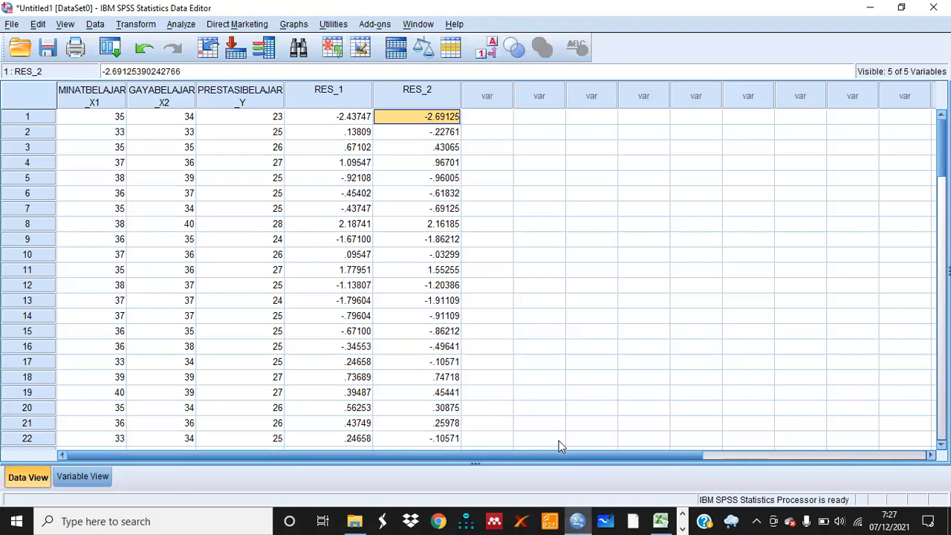
{"action": "left_click", "coordinate": [782, 179]}
{"action": "scroll", "coordinate": [815, 369], "scroll_direction": "down", "scroll_amount": 20}
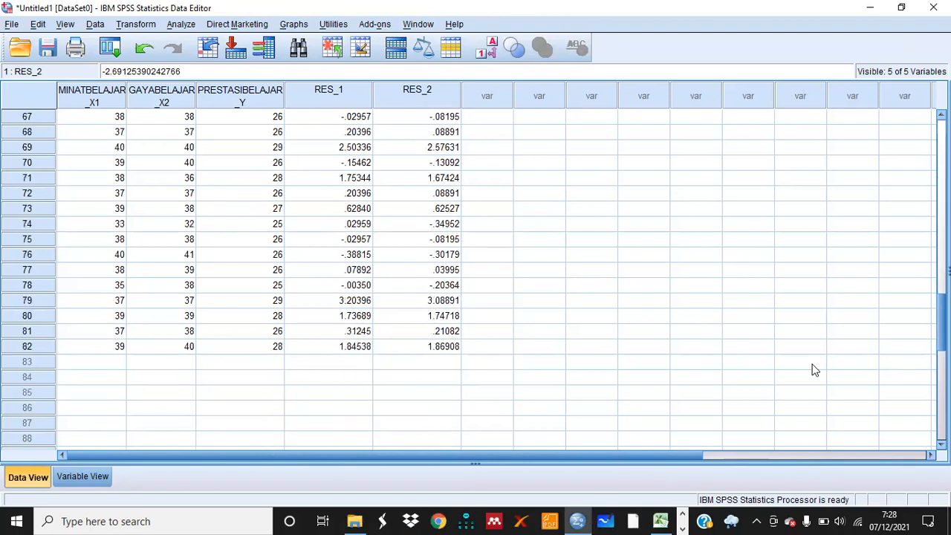
{"action": "left_click", "coordinate": [105, 347]}
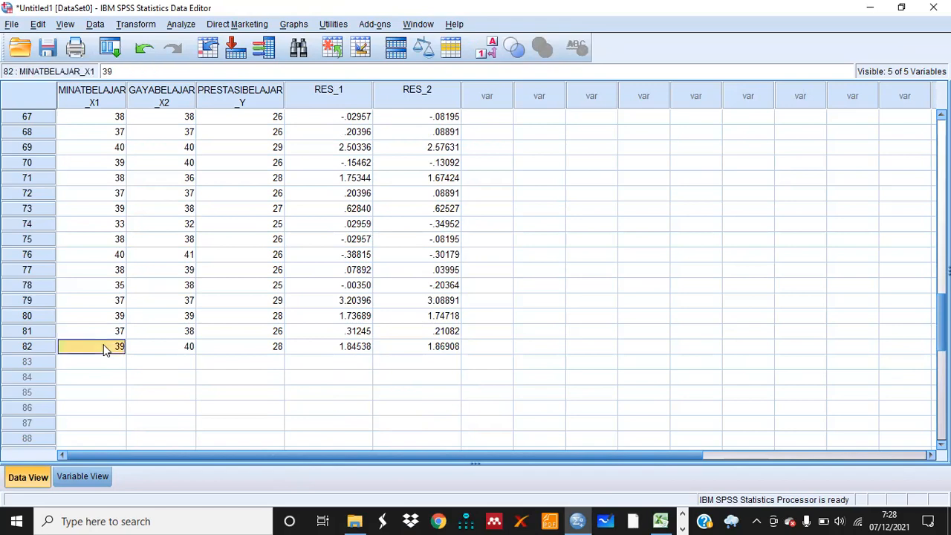
{"action": "left_click", "coordinate": [25, 347]}
{"action": "key", "text": "Up"}
{"action": "key", "text": "Up"}
{"action": "key", "text": "Up"}
{"action": "key", "text": "Up"}
{"action": "key", "text": "Up"}
{"action": "key", "text": "Up"}
{"action": "key", "text": "Up"}
{"action": "key", "text": "Up"}
{"action": "key", "text": "Up"}
{"action": "key", "text": "Up"}
{"action": "key", "text": "Up"}
{"action": "key", "text": "Up"}
{"action": "key", "text": "Up"}
{"action": "key", "text": "Up"}
{"action": "key", "text": "Up"}
{"action": "key", "text": "Up"}
{"action": "key", "text": "Up"}
{"action": "key", "text": "Up"}
{"action": "key", "text": "Up"}
{"action": "key", "text": "Up"}
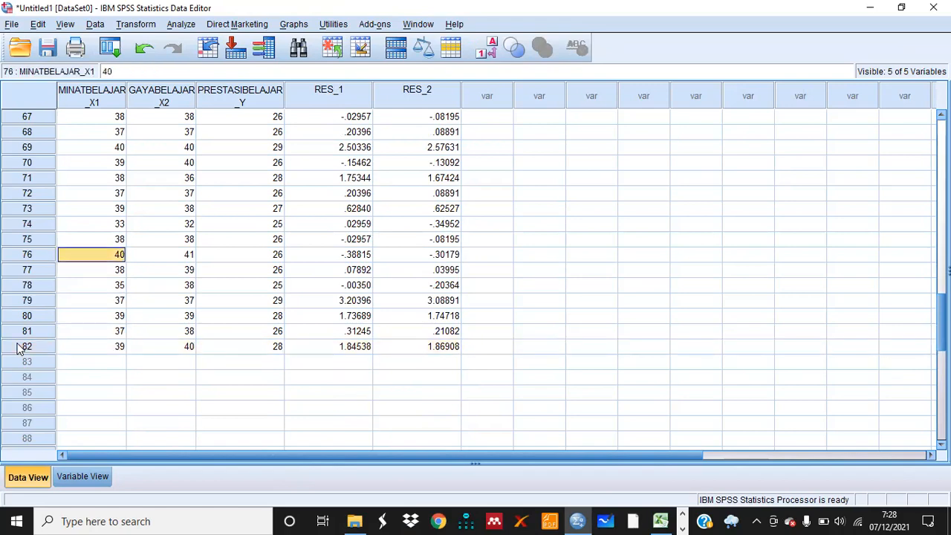
{"action": "key", "text": "Up"}
{"action": "key", "text": "Up"}
{"action": "key", "text": "Up"}
{"action": "key", "text": "Up"}
{"action": "key", "text": "Up"}
{"action": "key", "text": "Up"}
{"action": "key", "text": "Up"}
{"action": "key", "text": "Up"}
{"action": "key", "text": "Up"}
{"action": "key", "text": "Up"}
{"action": "key", "text": "Up"}
{"action": "key", "text": "Up"}
{"action": "key", "text": "Up"}
{"action": "key", "text": "Up"}
{"action": "key", "text": "Up"}
{"action": "key", "text": "Up"}
{"action": "key", "text": "Up"}
{"action": "key", "text": "Up"}
{"action": "key", "text": "Up"}
{"action": "key", "text": "Up"}
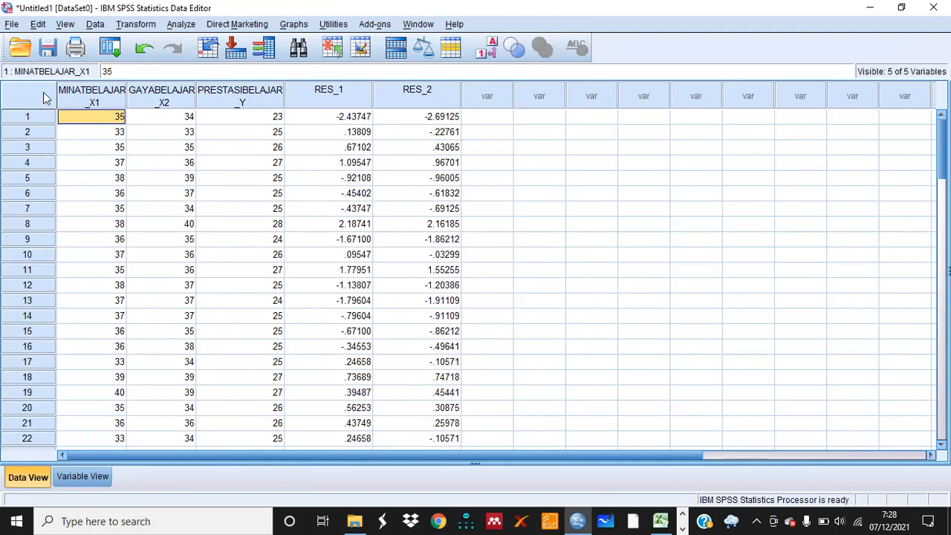
Open Compare Means > Means with PRESTASIBELAJAR_Y as dependent and MINATBELAJAR_X1 and GAYABELAJAR_X2 as independent variables
{"action": "left_click", "coordinate": [181, 23]}
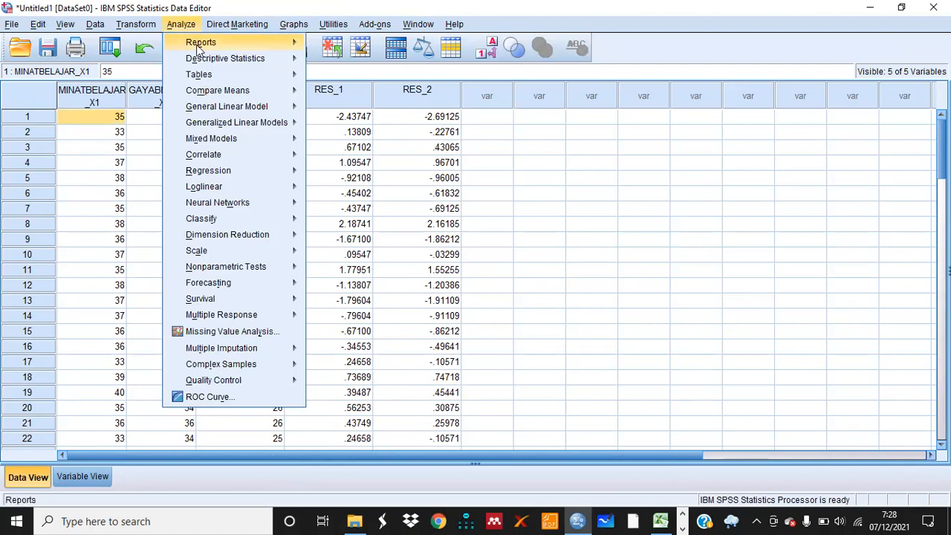
{"action": "mouse_move", "coordinate": [222, 91]}
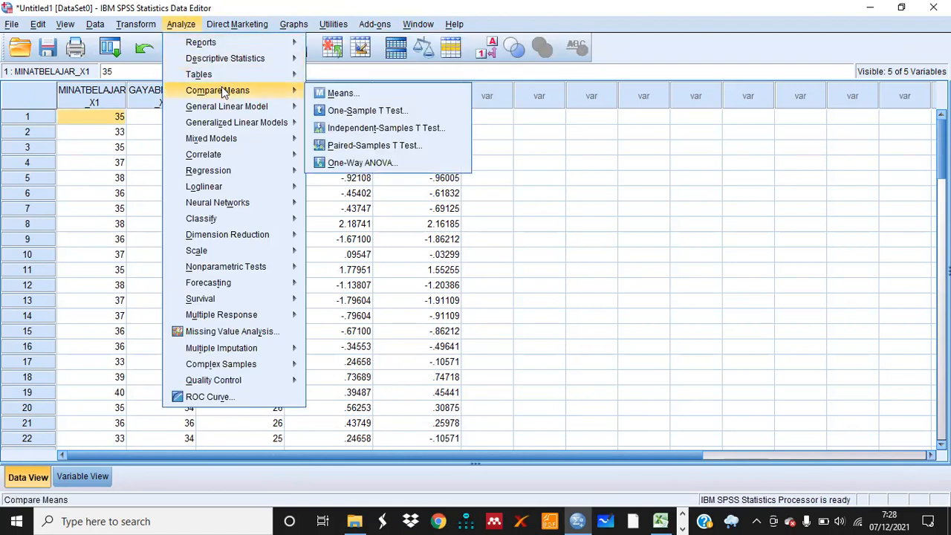
{"action": "left_click", "coordinate": [341, 94]}
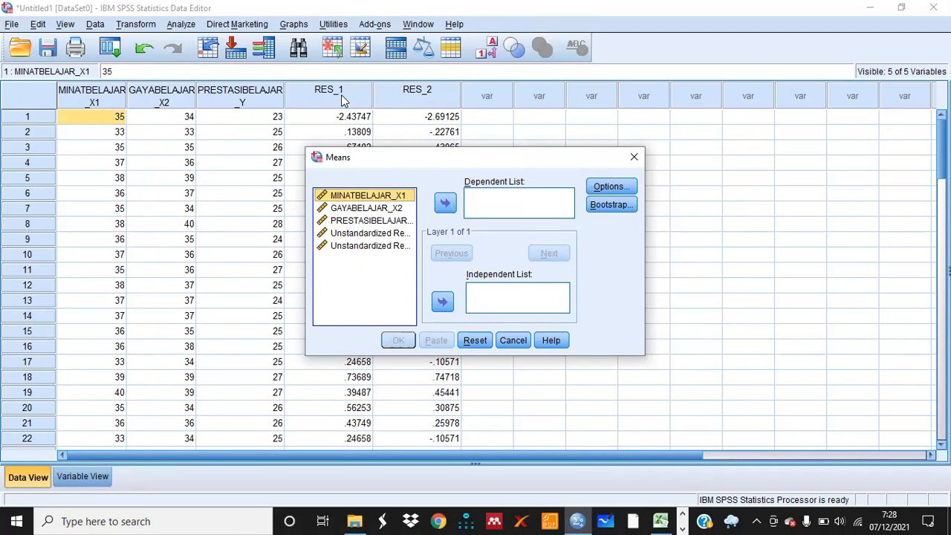
{"action": "left_click", "coordinate": [405, 223]}
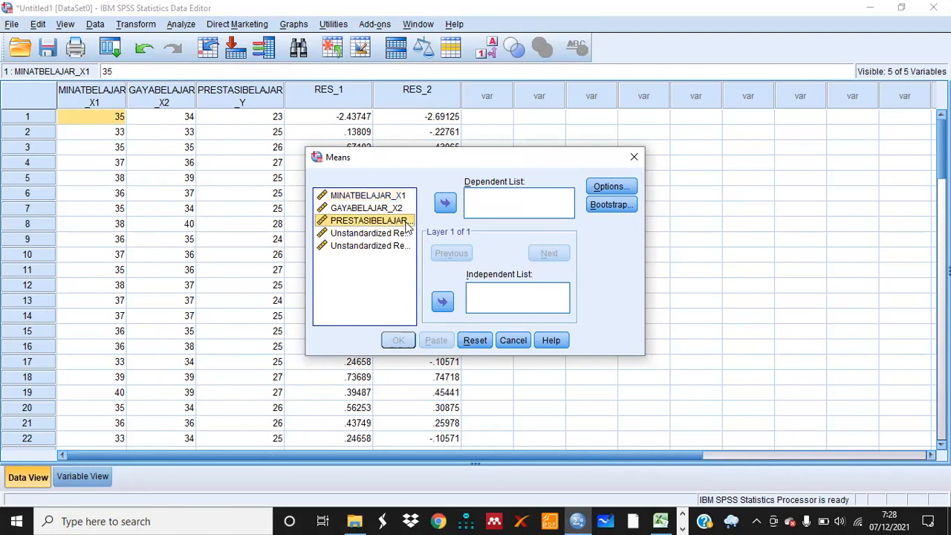
{"action": "left_click", "coordinate": [448, 204]}
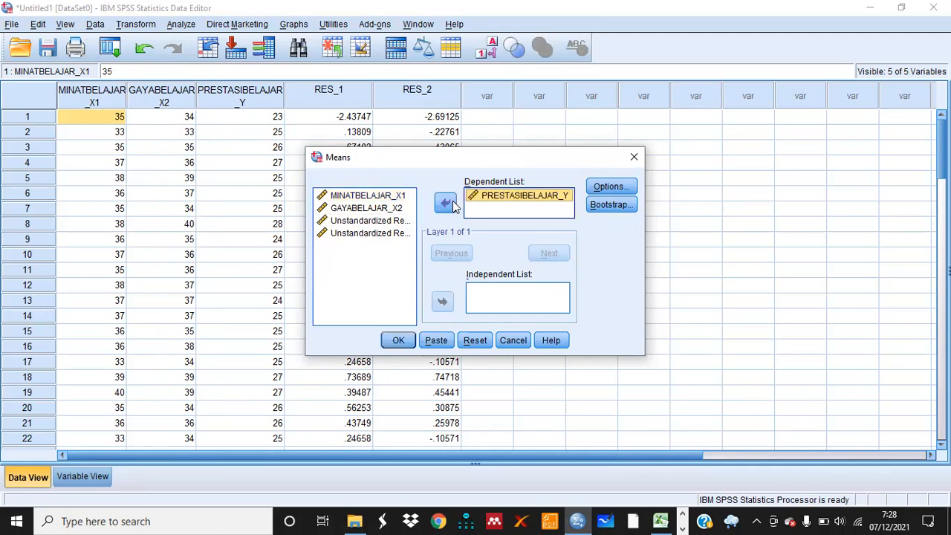
{"action": "left_click", "coordinate": [375, 195]}
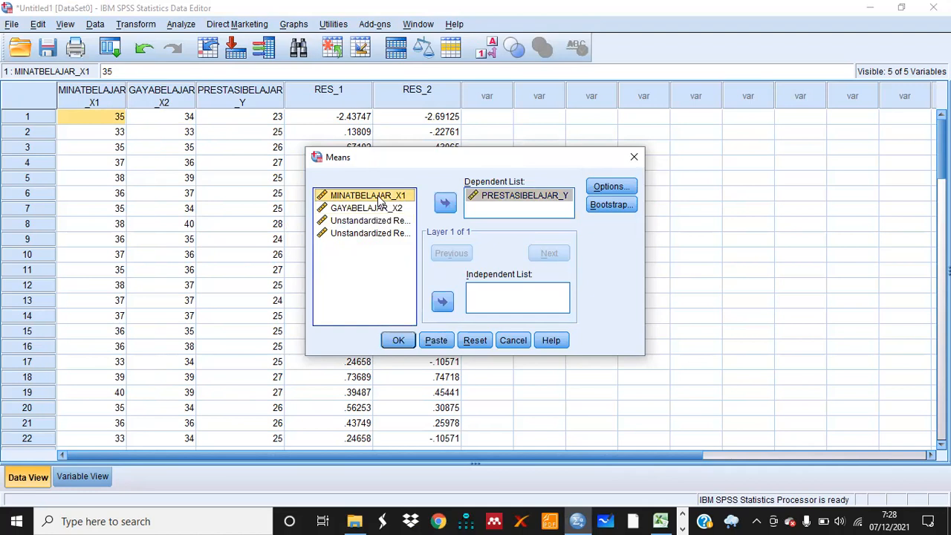
{"action": "left_click", "coordinate": [375, 208], "text": "shift"}
{"action": "left_click", "coordinate": [444, 305]}
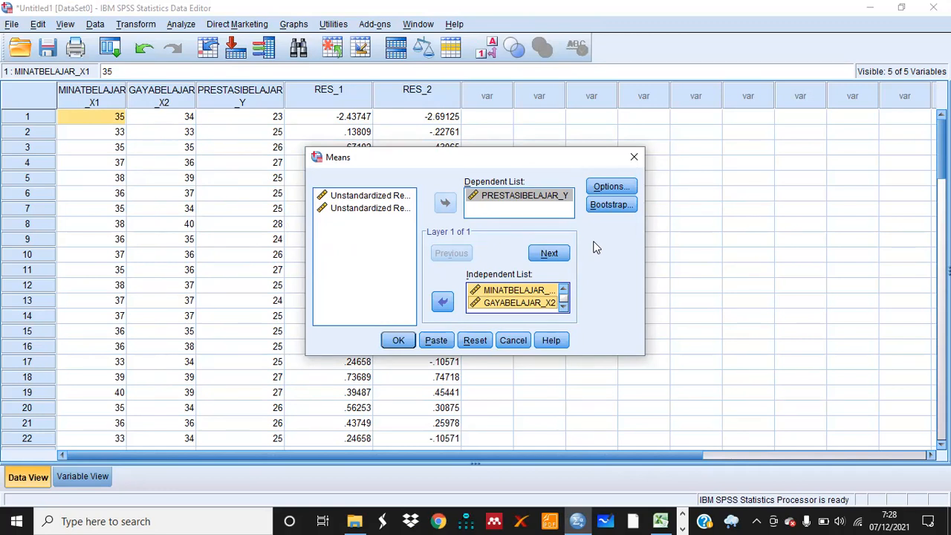
Enable Test for linearity in the Means options and run the analysis
{"action": "left_click", "coordinate": [605, 191]}
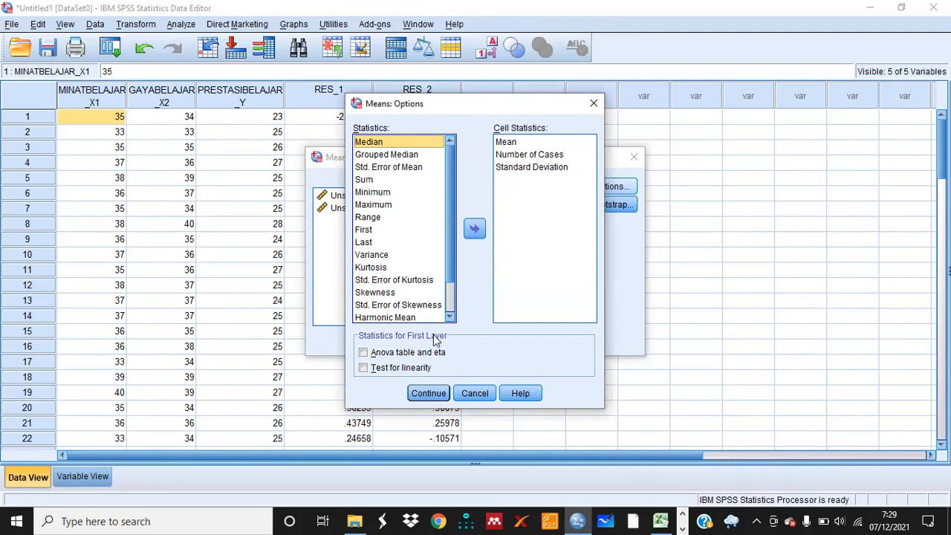
{"action": "left_click", "coordinate": [364, 368]}
{"action": "left_click", "coordinate": [429, 394]}
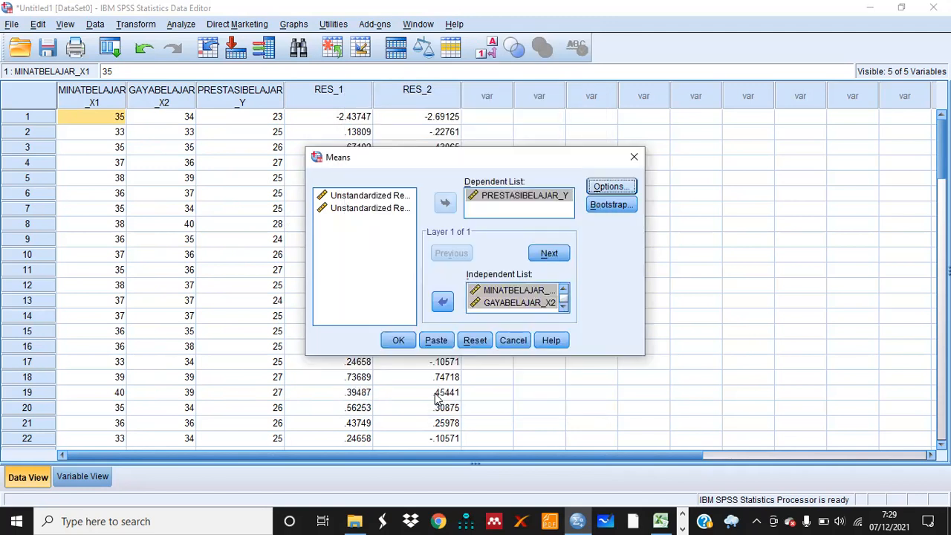
{"action": "left_click", "coordinate": [406, 340]}
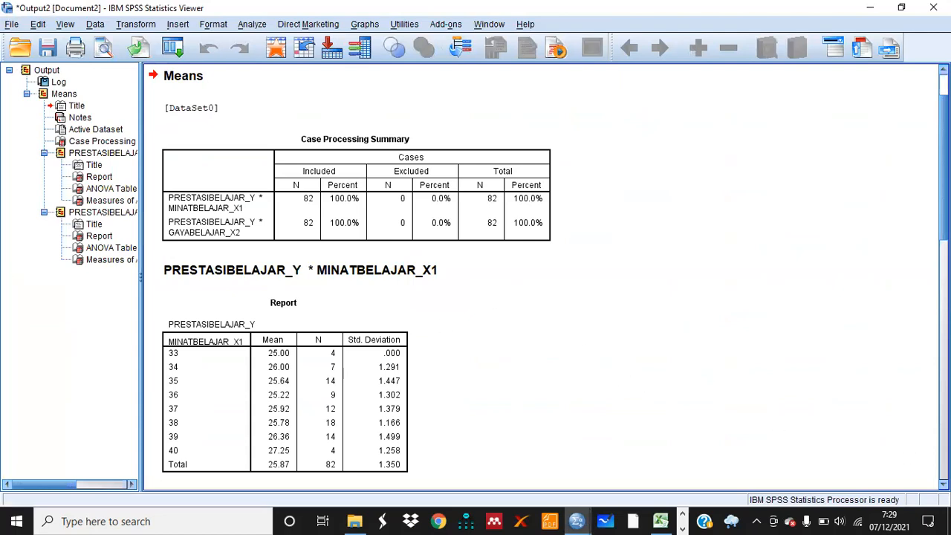
{"action": "scroll", "coordinate": [546, 277], "scroll_direction": "down", "scroll_amount": 5}
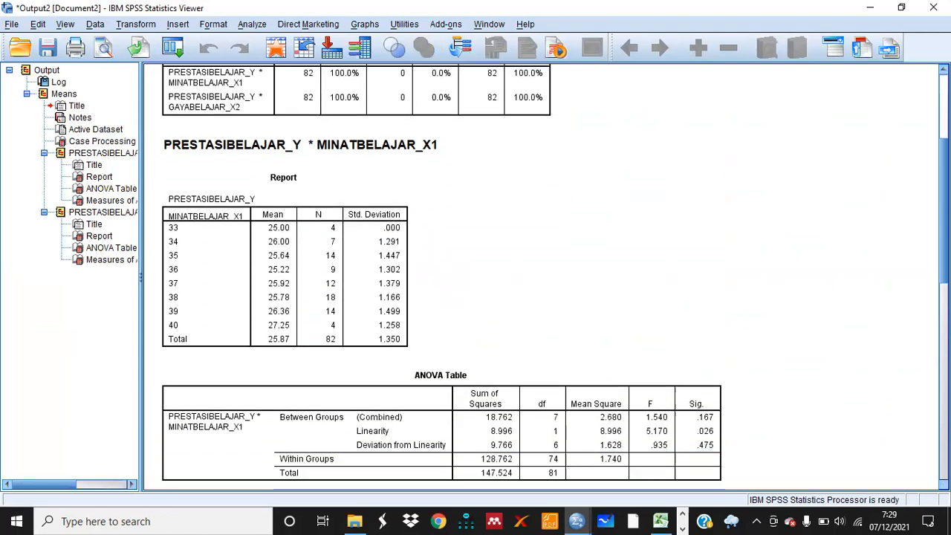
{"action": "scroll", "coordinate": [555, 278], "scroll_direction": "down", "scroll_amount": 2}
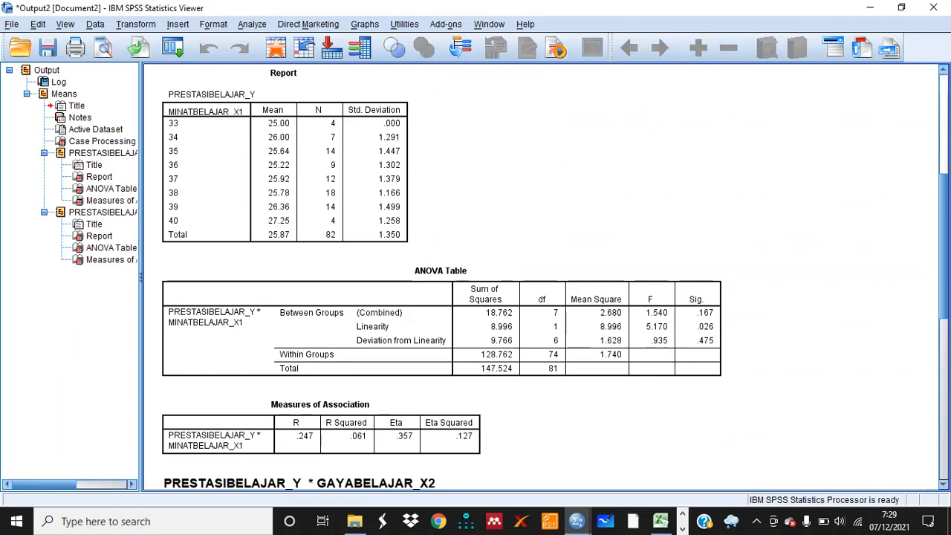
Copy the ANOVA table for PRESTASIBELAJAR_Y * MINATBELAJAR_X1 from the output viewer
{"action": "scroll", "coordinate": [555, 280], "scroll_direction": "down", "scroll_amount": 1}
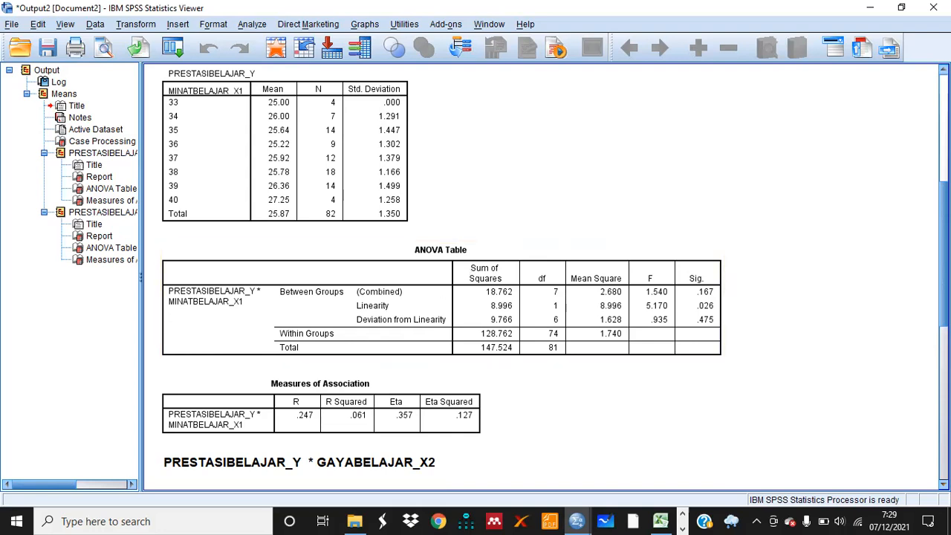
{"action": "scroll", "coordinate": [540, 276], "scroll_direction": "down", "scroll_amount": 5}
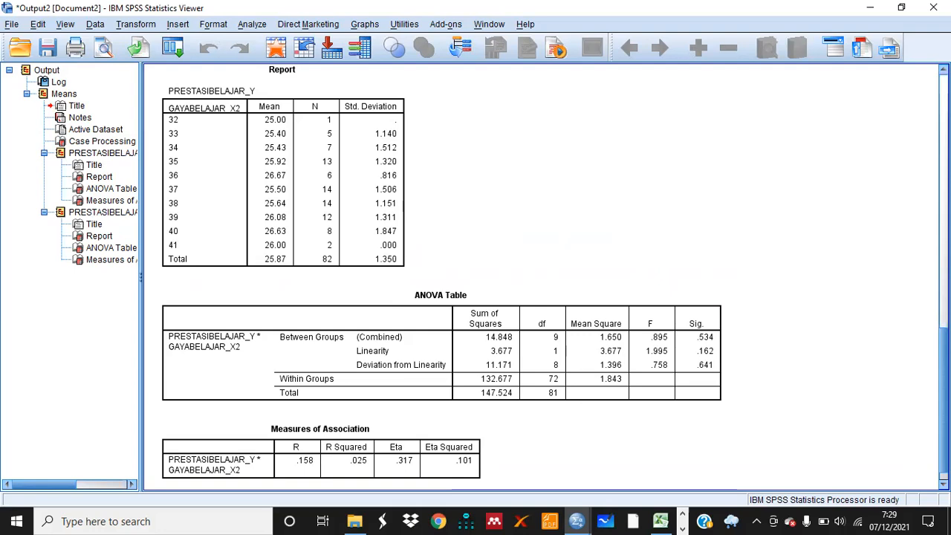
{"action": "scroll", "coordinate": [543, 275], "scroll_direction": "up", "scroll_amount": 5}
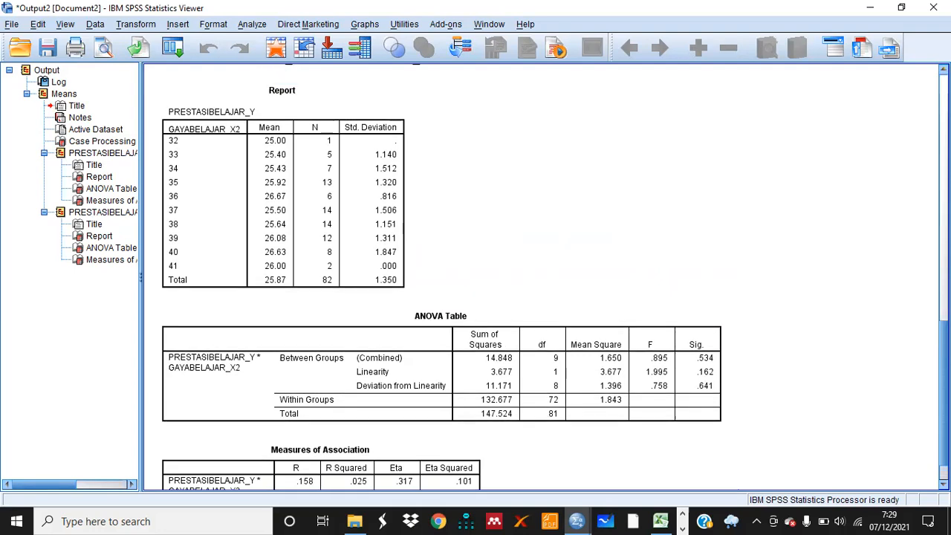
{"action": "scroll", "coordinate": [543, 275], "scroll_direction": "up", "scroll_amount": 3}
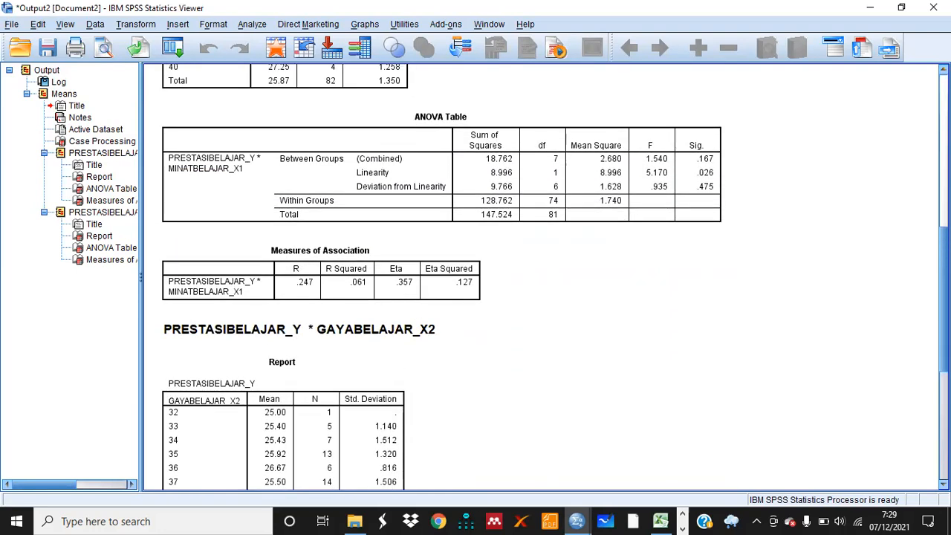
{"action": "scroll", "coordinate": [543, 275], "scroll_direction": "up", "scroll_amount": 3}
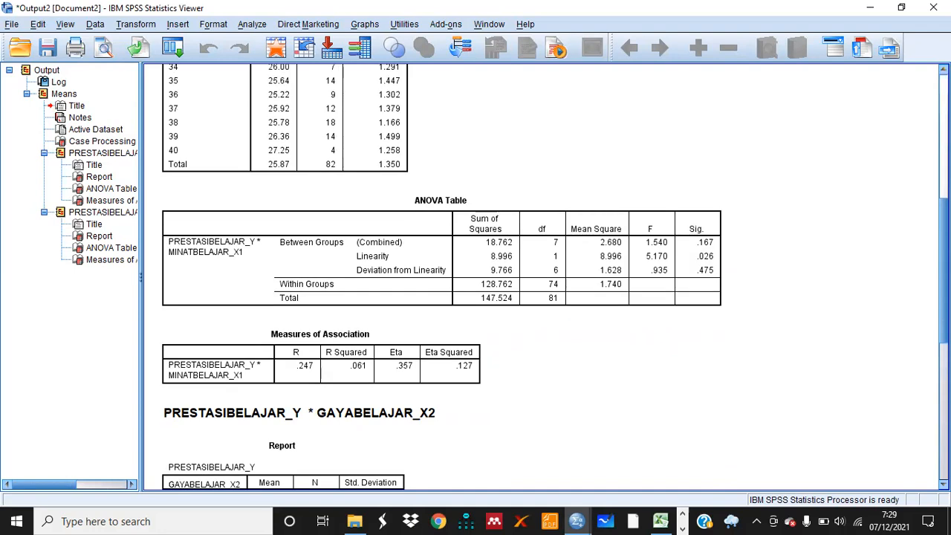
{"action": "scroll", "coordinate": [542, 275], "scroll_direction": "up", "scroll_amount": 5}
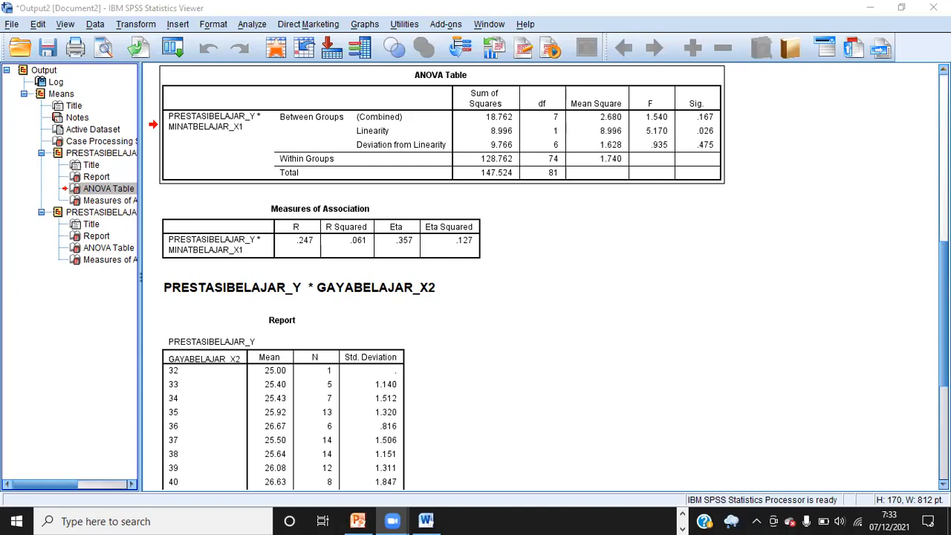
{"action": "scroll", "coordinate": [543, 275], "scroll_direction": "up", "scroll_amount": 4}
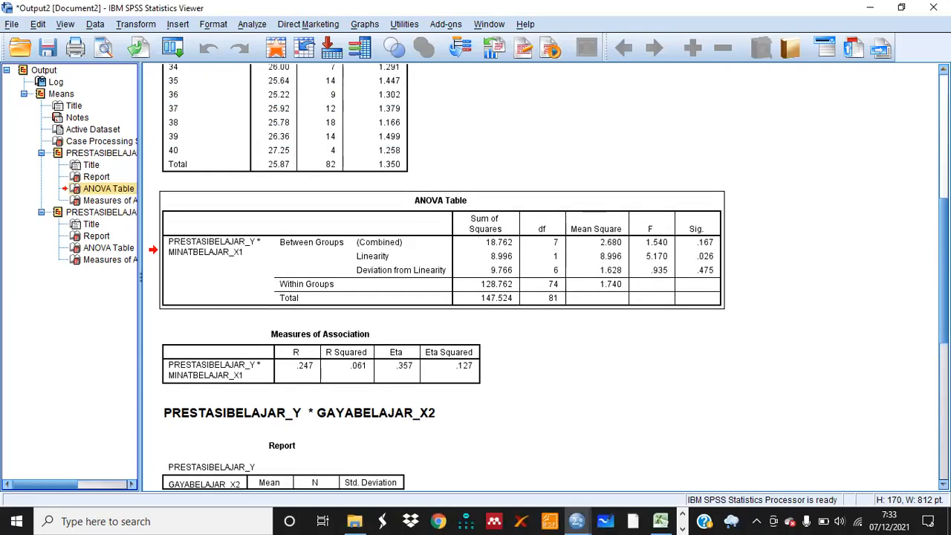
{"action": "right_click", "coordinate": [461, 260]}
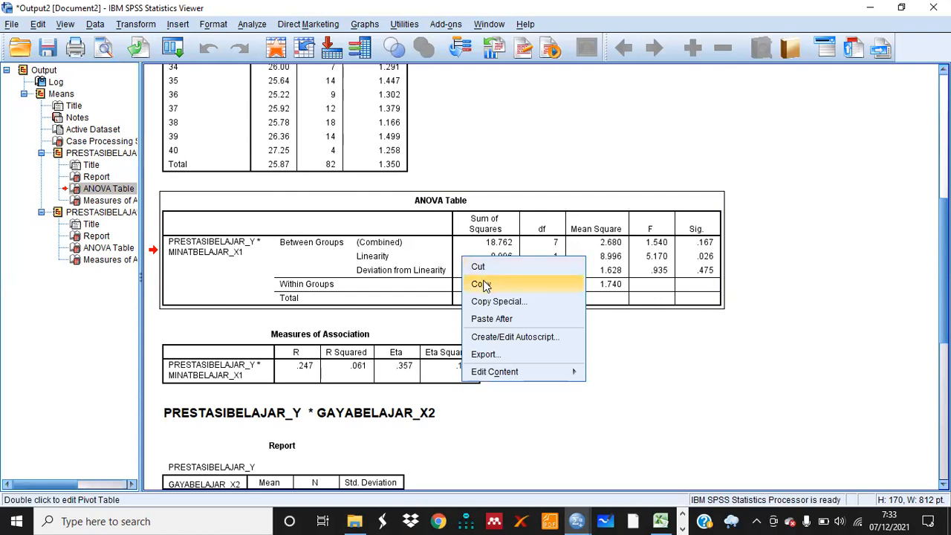
{"action": "left_click", "coordinate": [482, 284]}
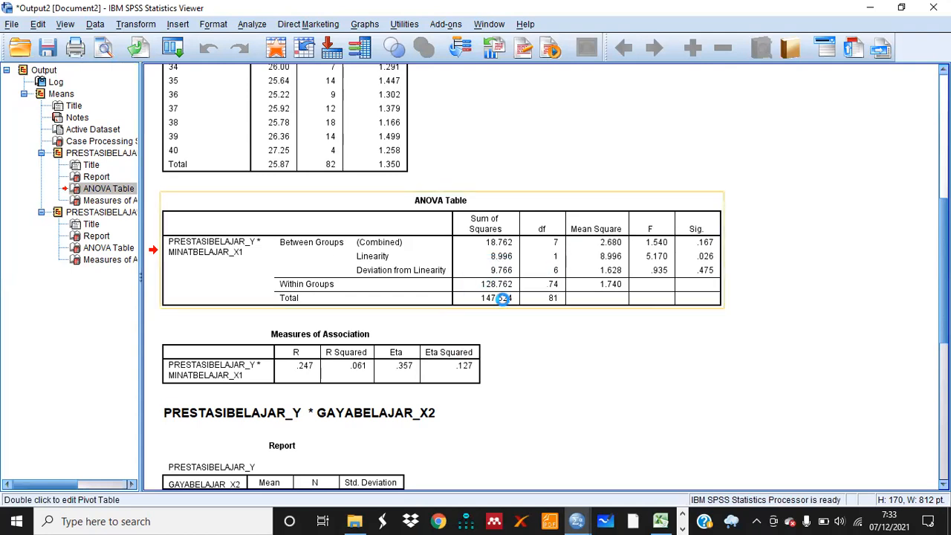
Paste the ANOVA table into the Word report on a new line below the Uji Linearitas heading, keeping source formatting
{"action": "left_click", "coordinate": [683, 514]}
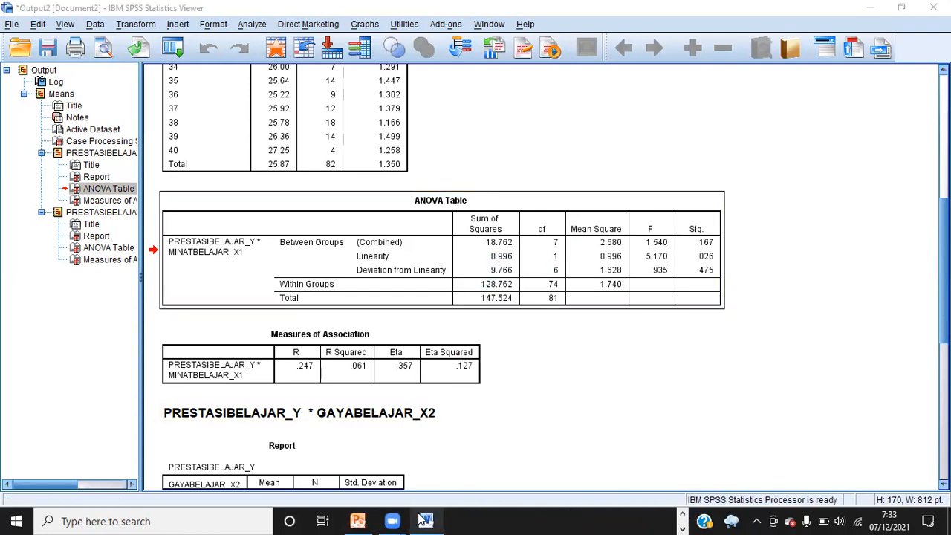
{"action": "mouse_move", "coordinate": [424, 520]}
{"action": "left_click", "coordinate": [442, 471]}
{"action": "key", "text": "Return"}
{"action": "key", "text": "ctrl+v"}
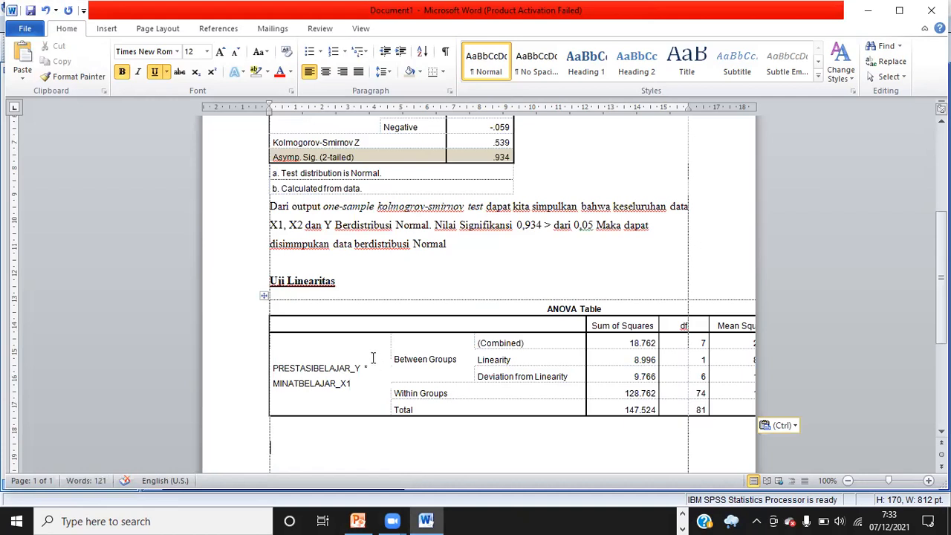
{"action": "left_click", "coordinate": [792, 426]}
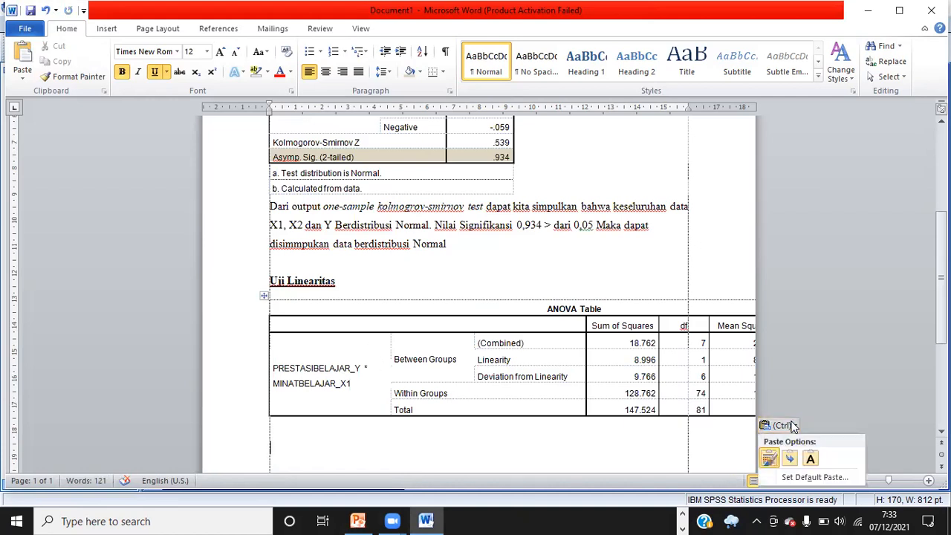
{"action": "left_click", "coordinate": [769, 460]}
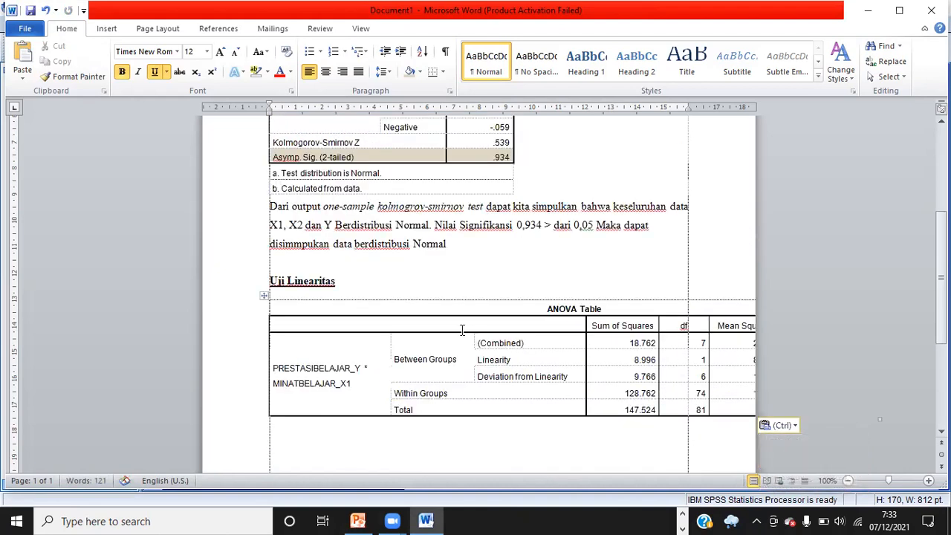
Narrow the pasted ANOVA table's columns so the table fits within the page width
{"action": "left_click", "coordinate": [389, 338]}
{"action": "left_click_drag", "start_coordinate": [390, 333], "coordinate": [334, 338]}
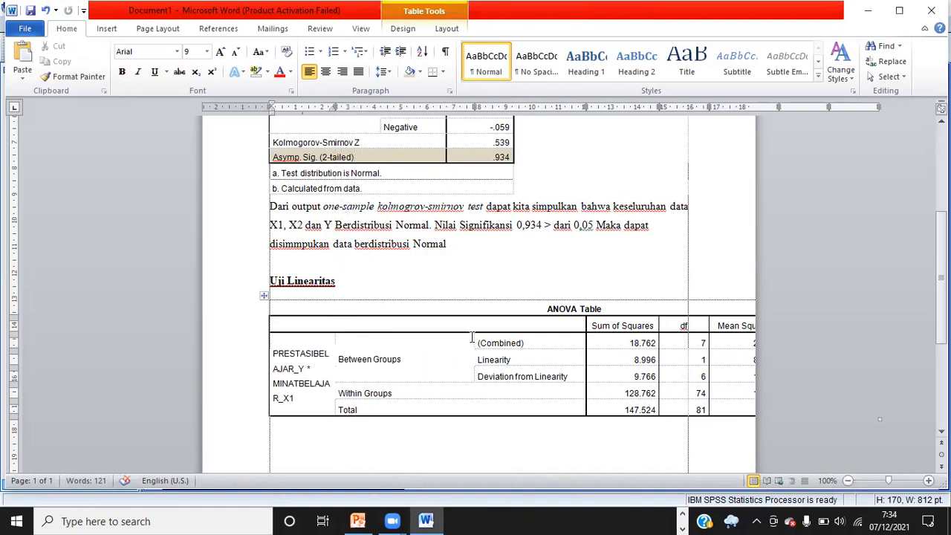
{"action": "left_click_drag", "start_coordinate": [474, 337], "coordinate": [405, 336]}
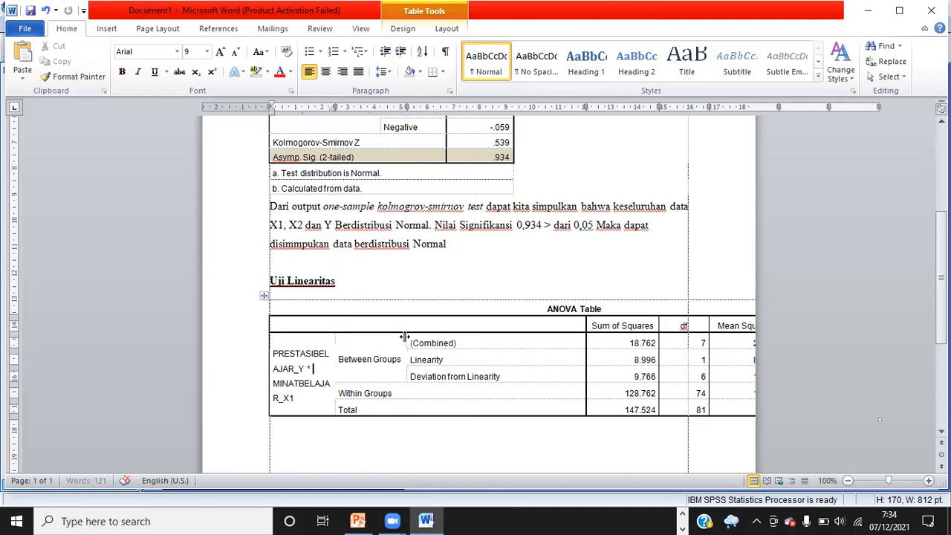
{"action": "left_click_drag", "start_coordinate": [585, 326], "coordinate": [503, 334]}
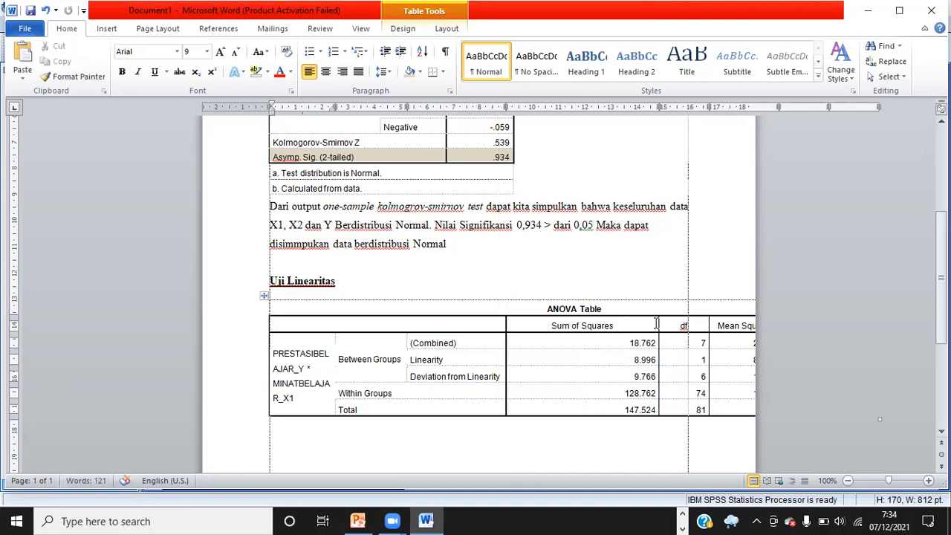
{"action": "left_click_drag", "start_coordinate": [658, 320], "coordinate": [579, 331]}
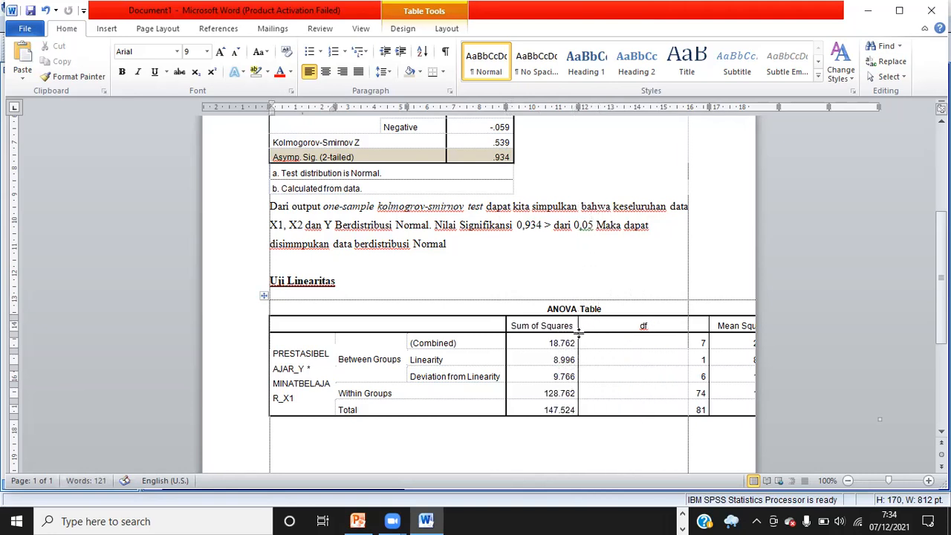
{"action": "left_click_drag", "start_coordinate": [712, 320], "coordinate": [600, 338]}
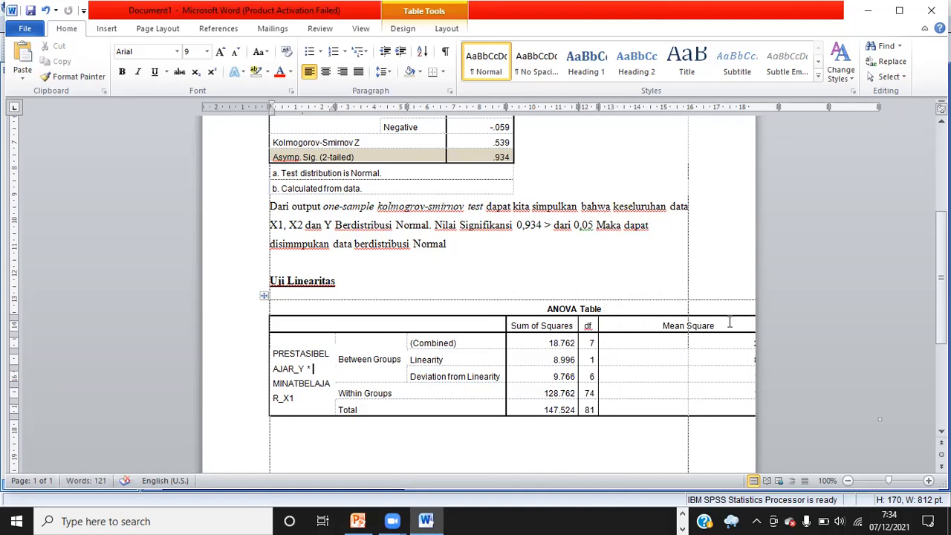
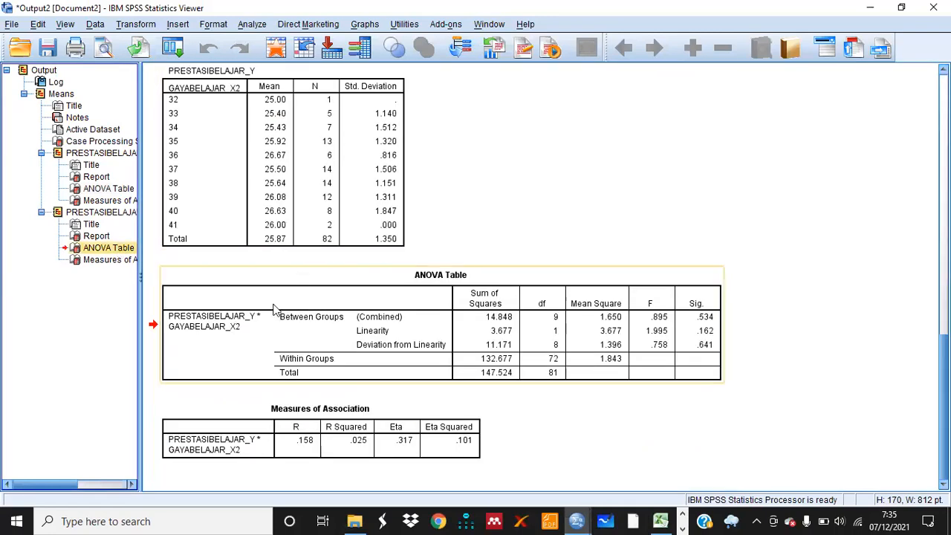
Copy the ANOVA table for PRESTASIBELAJAR_Y * GAYABELAJAR_X2 from the output viewer
{"action": "left_click", "coordinate": [273, 308]}
{"action": "right_click", "coordinate": [274, 309]}
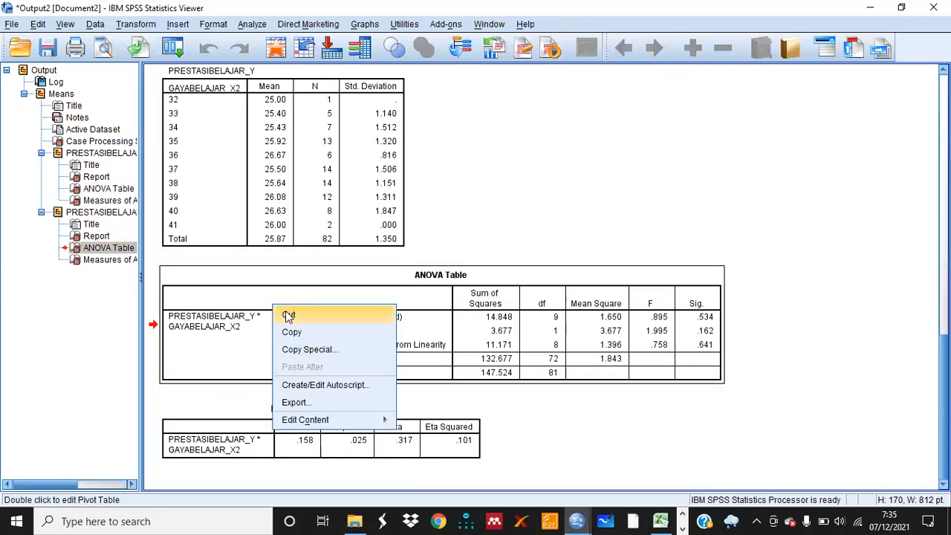
{"action": "left_click", "coordinate": [296, 336]}
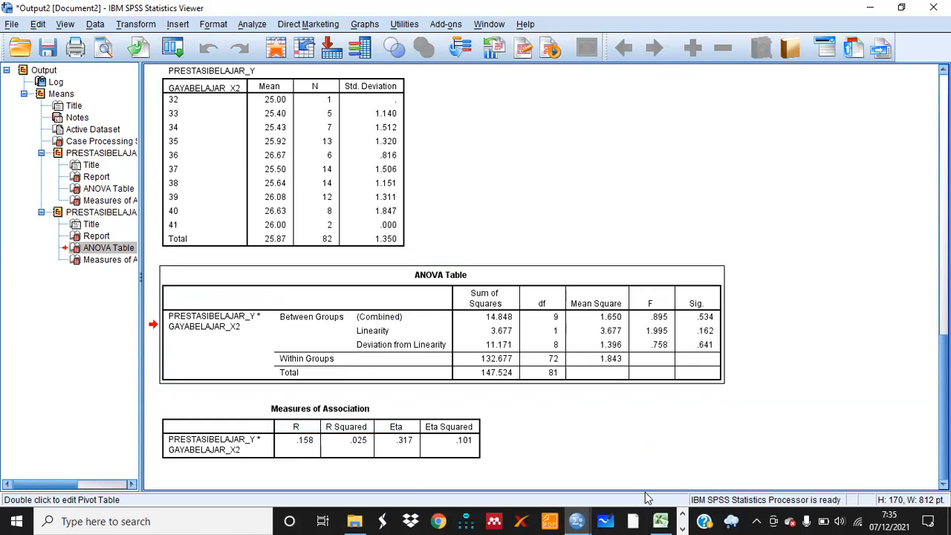
Switch to Word and paste the copied ANOVA table two lines below the first linearity conclusion sentence
{"action": "left_click", "coordinate": [682, 517]}
{"action": "mouse_move", "coordinate": [432, 520]}
{"action": "left_click", "coordinate": [433, 467]}
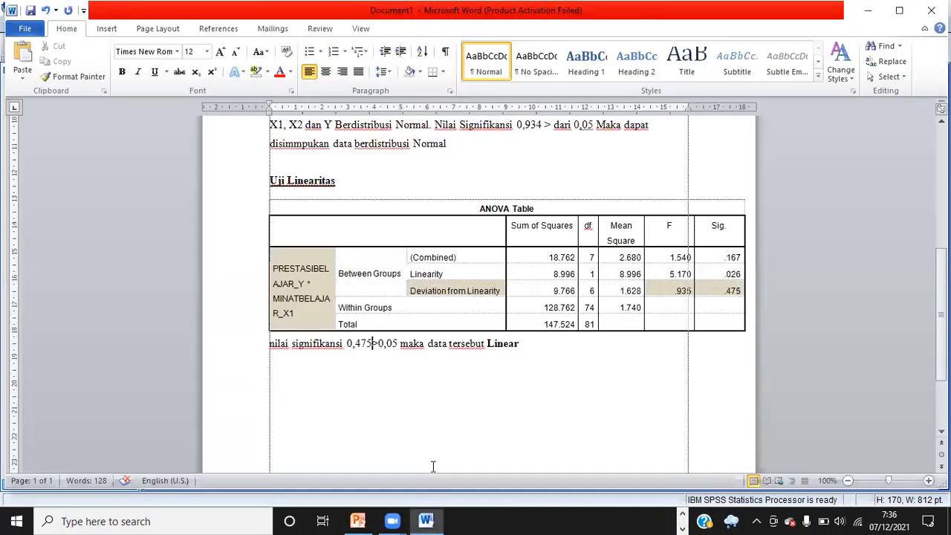
{"action": "left_click", "coordinate": [543, 346]}
{"action": "key", "text": "Return"}
{"action": "key", "text": "Return"}
{"action": "key", "text": "ctrl+v"}
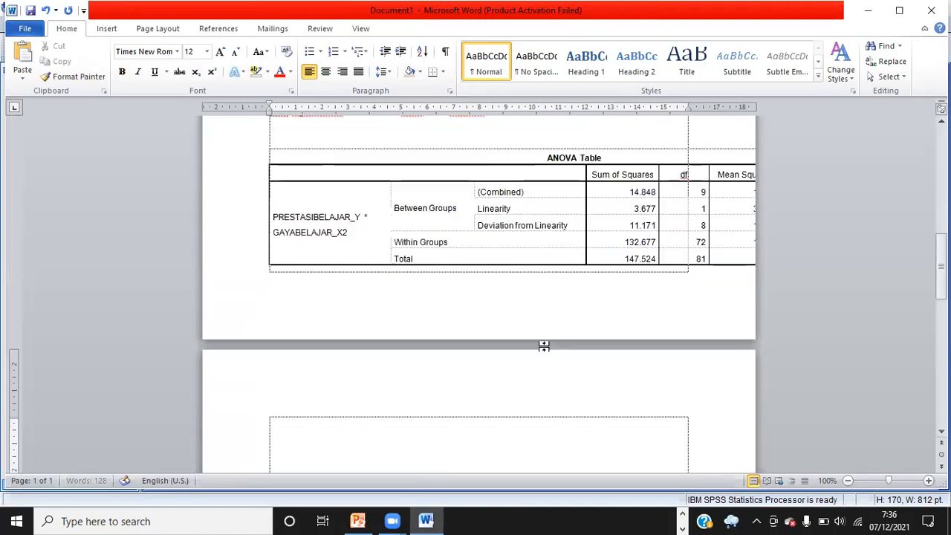
Remove the empty line above the pasted table and narrow its columns so it fits the page width
{"action": "left_click", "coordinate": [320, 134]}
{"action": "key", "text": "Delete"}
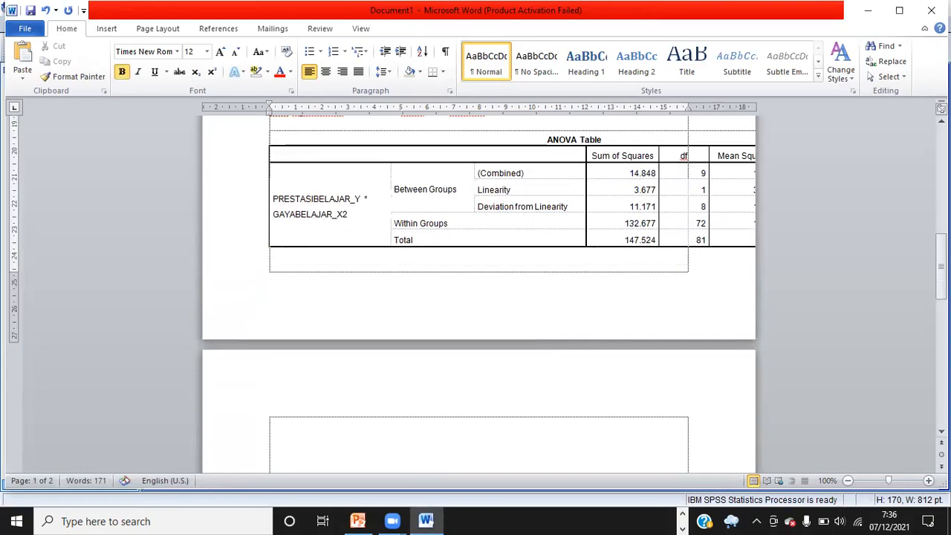
{"action": "left_click_drag", "start_coordinate": [366, 192], "coordinate": [378, 165]}
{"action": "left_click", "coordinate": [356, 197]}
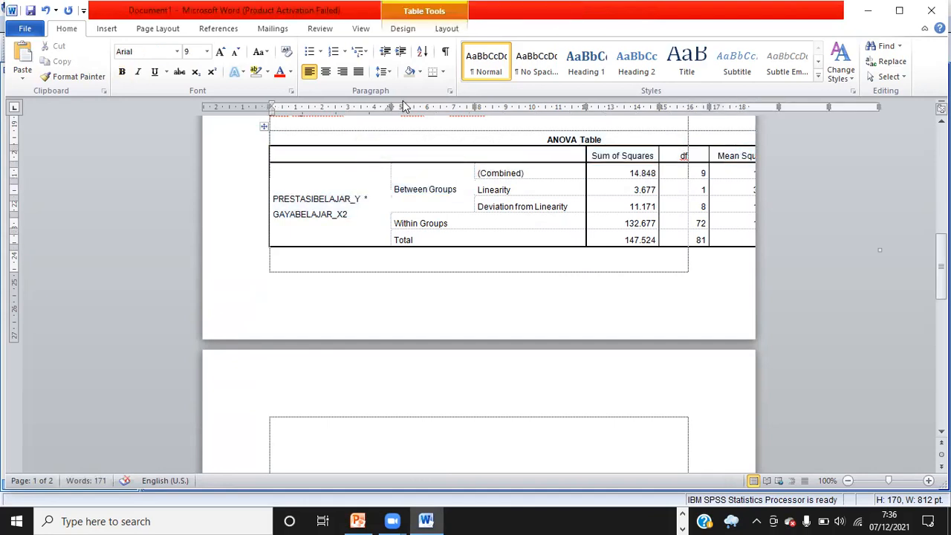
{"action": "left_click_drag", "start_coordinate": [388, 106], "coordinate": [329, 119]}
{"action": "left_click_drag", "start_coordinate": [413, 107], "coordinate": [376, 106]}
{"action": "left_click_drag", "start_coordinate": [487, 104], "coordinate": [450, 110]}
{"action": "left_click_drag", "start_coordinate": [519, 106], "coordinate": [507, 109]}
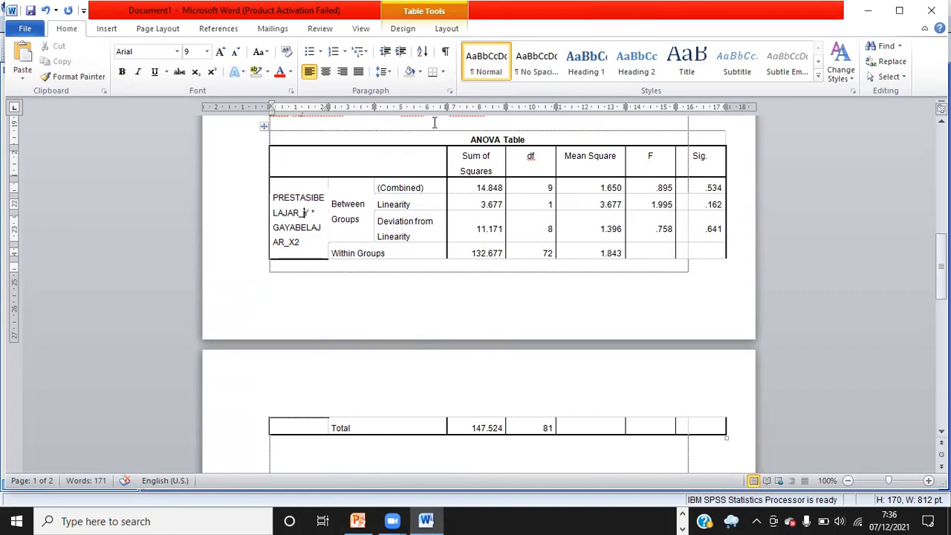
Delete the empty lines above the first ANOVA table and between the report title and the Uji Normalitas heading
{"action": "scroll", "coordinate": [305, 212], "scroll_direction": "up", "scroll_amount": 8}
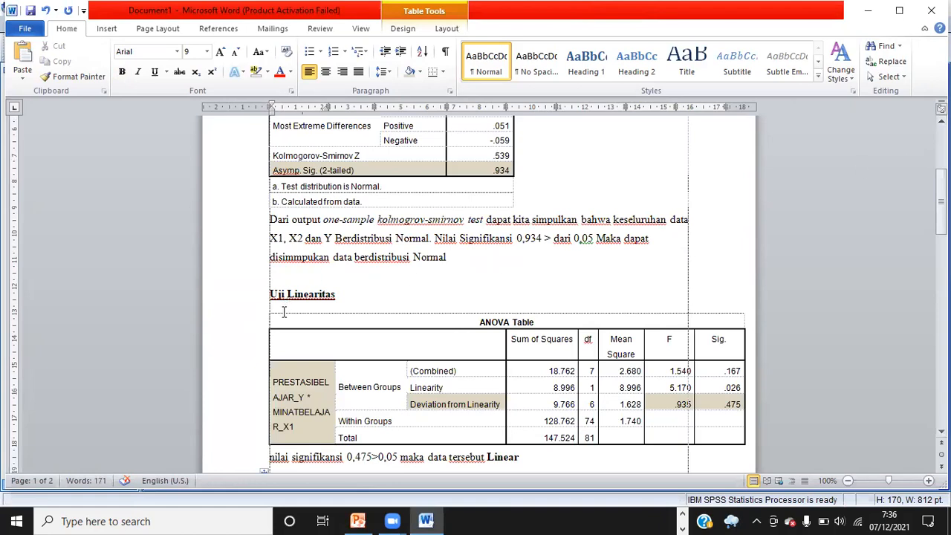
{"action": "left_click", "coordinate": [284, 307]}
{"action": "key", "text": "BackSpace"}
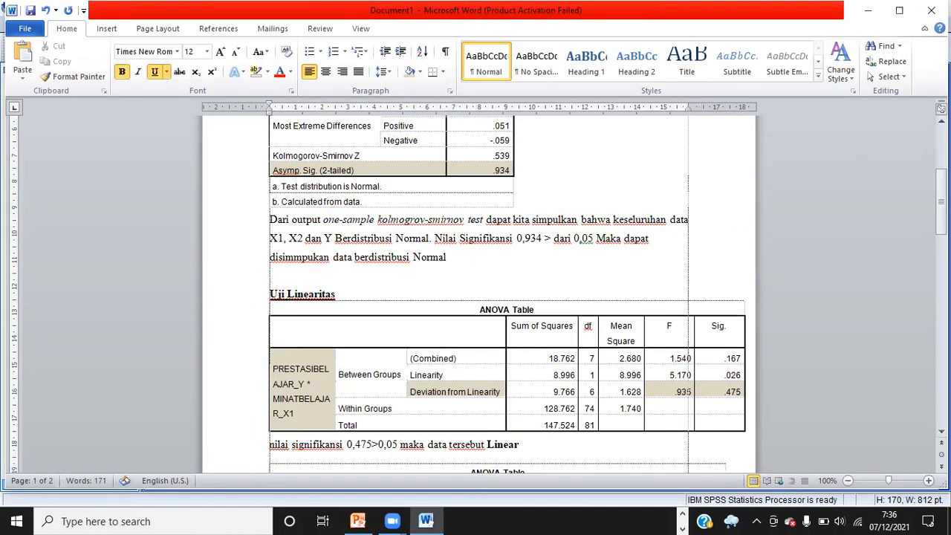
{"action": "key", "text": "Down"}
{"action": "key", "text": "Down"}
{"action": "key", "text": "Down"}
{"action": "key", "text": "Down"}
{"action": "key", "text": "Down"}
{"action": "key", "text": "Down"}
{"action": "key", "text": "Down"}
{"action": "key", "text": "Down"}
{"action": "key", "text": "Down"}
{"action": "key", "text": "Down"}
{"action": "key", "text": "Down"}
{"action": "key", "text": "Down"}
{"action": "key", "text": "Down"}
{"action": "key", "text": "Down"}
{"action": "key", "text": "Down"}
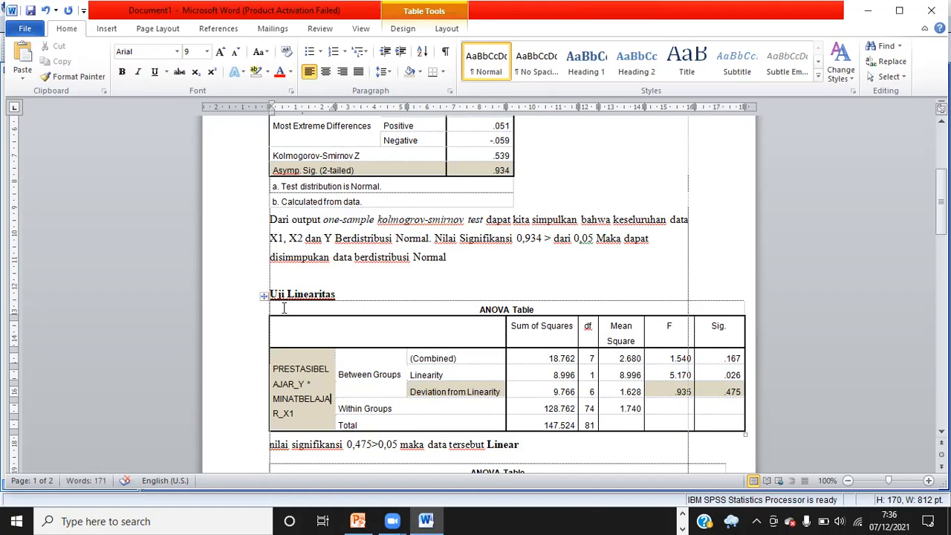
{"action": "key", "text": "Up"}
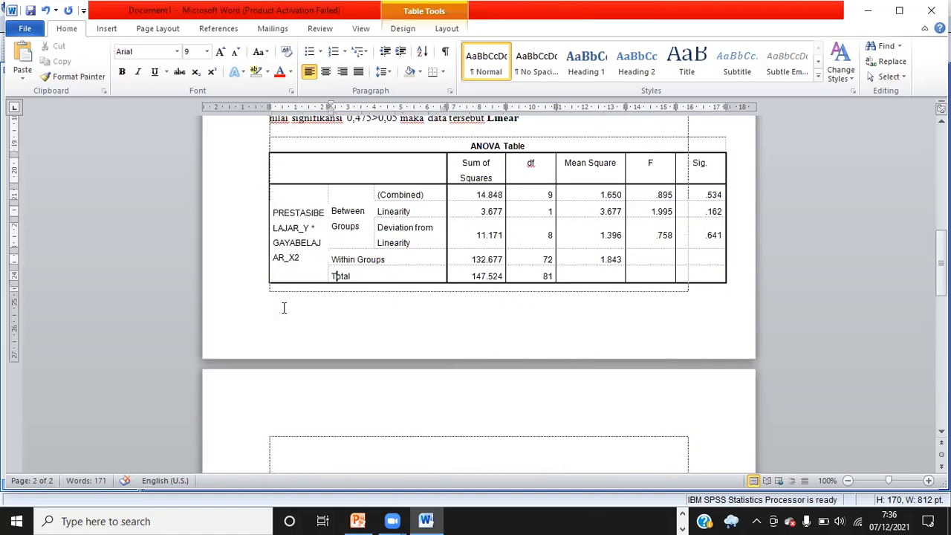
{"action": "key", "text": "Up"}
{"action": "key", "text": "Up"}
{"action": "key", "text": "Up"}
{"action": "key", "text": "Up"}
{"action": "key", "text": "Up"}
{"action": "key", "text": "Up"}
{"action": "key", "text": "Up"}
{"action": "key", "text": "Up"}
{"action": "key", "text": "Up"}
{"action": "key", "text": "Up"}
{"action": "key", "text": "Up"}
{"action": "key", "text": "Up"}
{"action": "key", "text": "Up"}
{"action": "key", "text": "Up"}
{"action": "key", "text": "Up"}
{"action": "key", "text": "Up"}
{"action": "key", "text": "Up"}
{"action": "key", "text": "Up"}
{"action": "key", "text": "Up"}
{"action": "key", "text": "Up"}
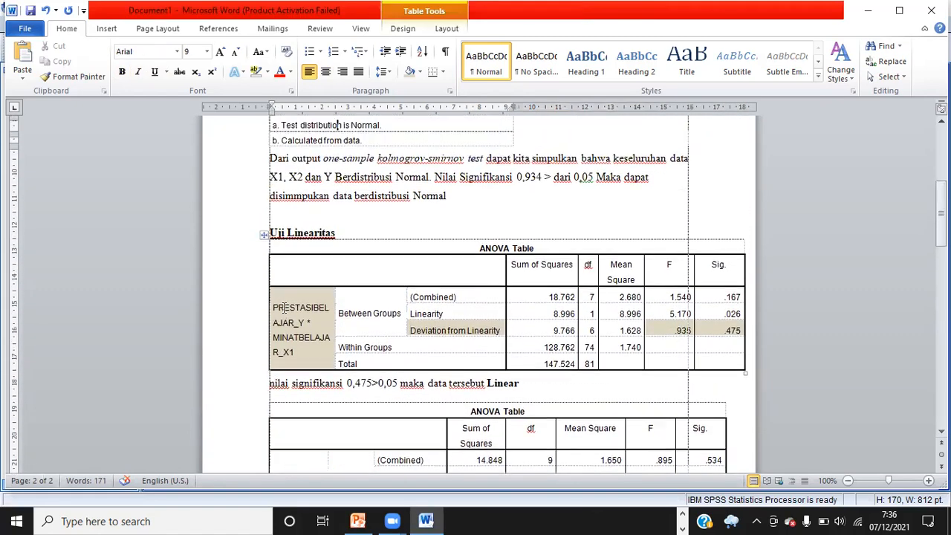
{"action": "key", "text": "Up"}
{"action": "key", "text": "Up"}
{"action": "key", "text": "Up"}
{"action": "key", "text": "Up"}
{"action": "key", "text": "Up"}
{"action": "key", "text": "Up"}
{"action": "key", "text": "Up"}
{"action": "key", "text": "Up"}
{"action": "key", "text": "Up"}
{"action": "key", "text": "Up"}
{"action": "key", "text": "Up"}
{"action": "key", "text": "Up"}
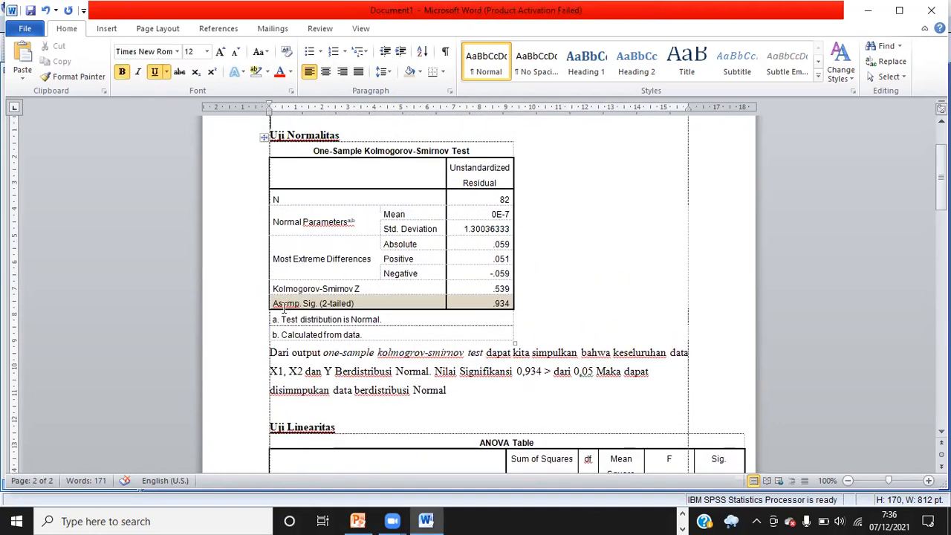
{"action": "key", "text": "Down"}
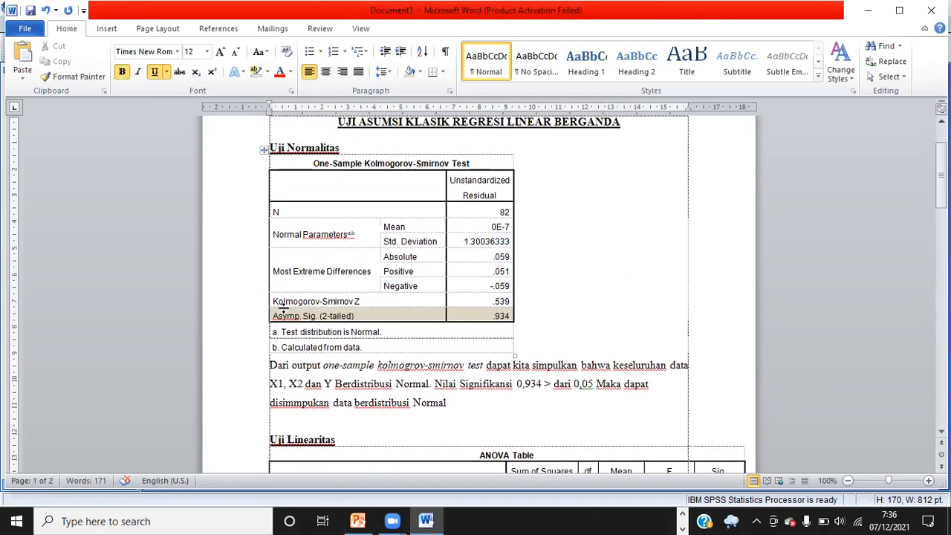
{"action": "key", "text": "Delete"}
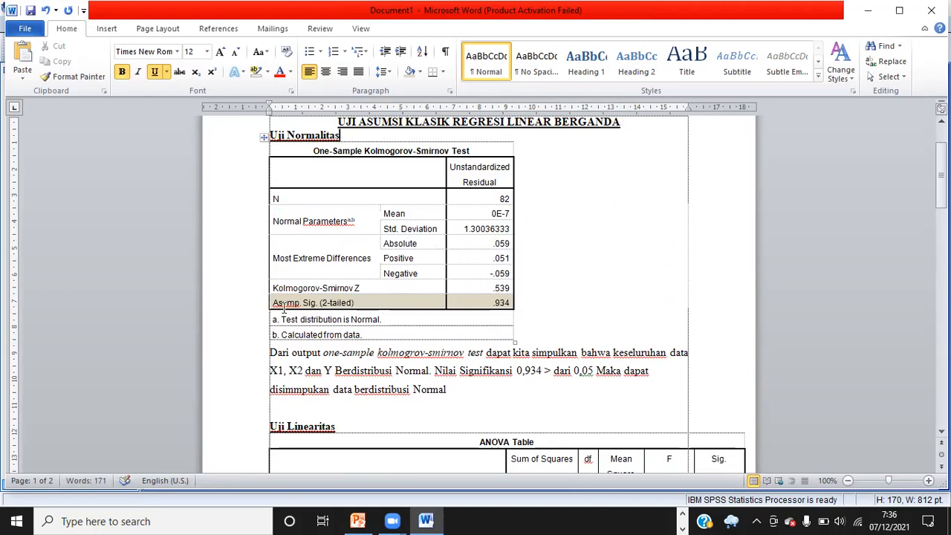
Shade the row label, the Deviation from Linearity cell and its F and Sig values in the second ANOVA table
{"action": "key", "text": "Down"}
{"action": "key", "text": "Down"}
{"action": "key", "text": "Down"}
{"action": "key", "text": "Down"}
{"action": "key", "text": "Down"}
{"action": "key", "text": "Down"}
{"action": "key", "text": "Down"}
{"action": "key", "text": "Down"}
{"action": "key", "text": "Down"}
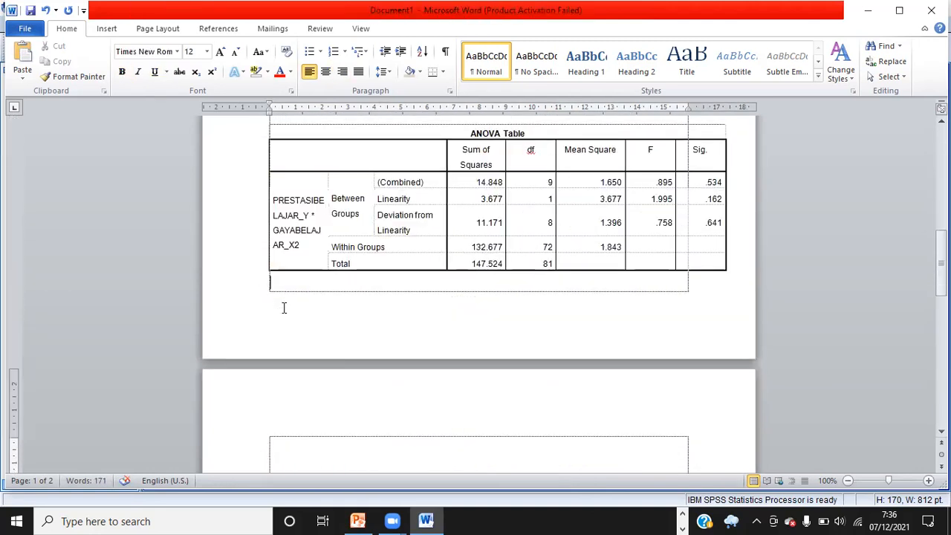
{"action": "key", "text": "Up"}
{"action": "key", "text": "Up"}
{"action": "key", "text": "Up"}
{"action": "key", "text": "Up"}
{"action": "key", "text": "Up"}
{"action": "key", "text": "Up"}
{"action": "key", "text": "Up"}
{"action": "key", "text": "Up"}
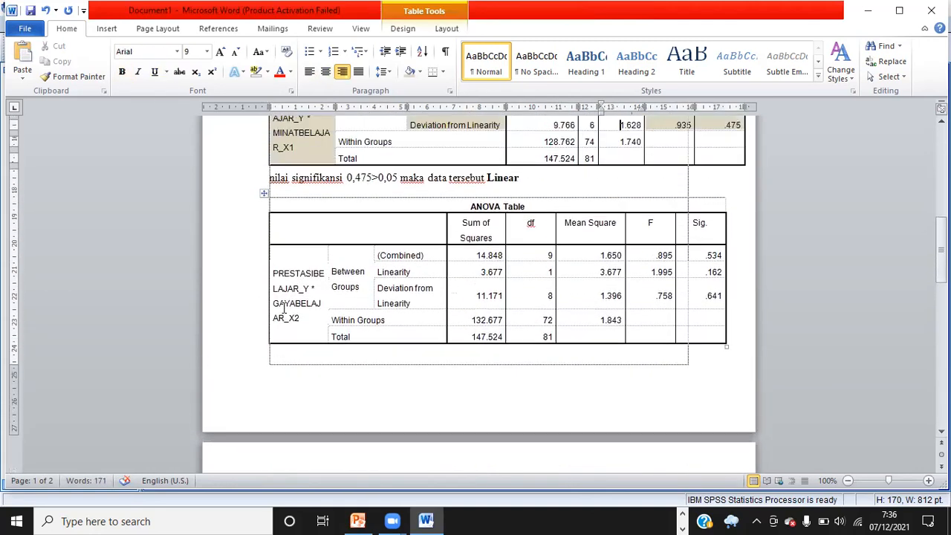
{"action": "key", "text": "Up"}
{"action": "key", "text": "Up"}
{"action": "key", "text": "Up"}
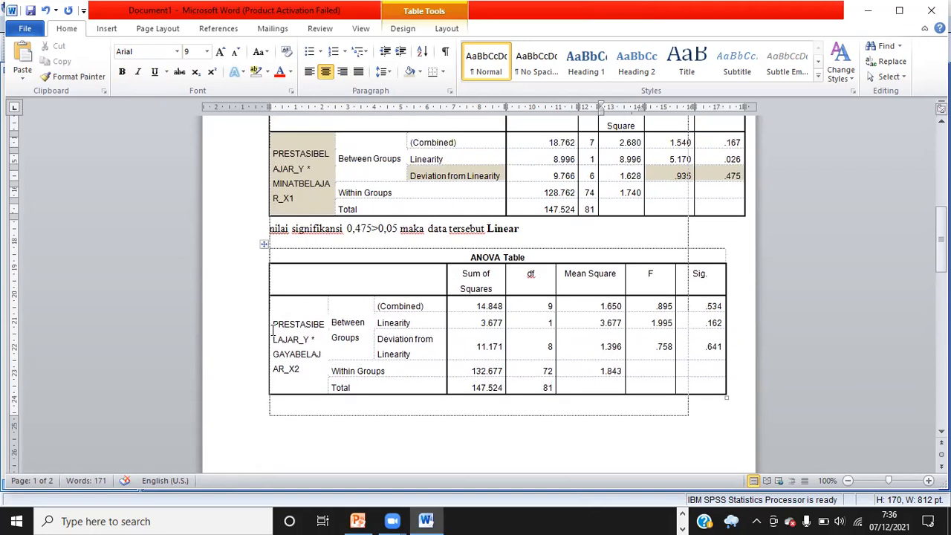
{"action": "left_click_drag", "start_coordinate": [272, 324], "coordinate": [303, 374]}
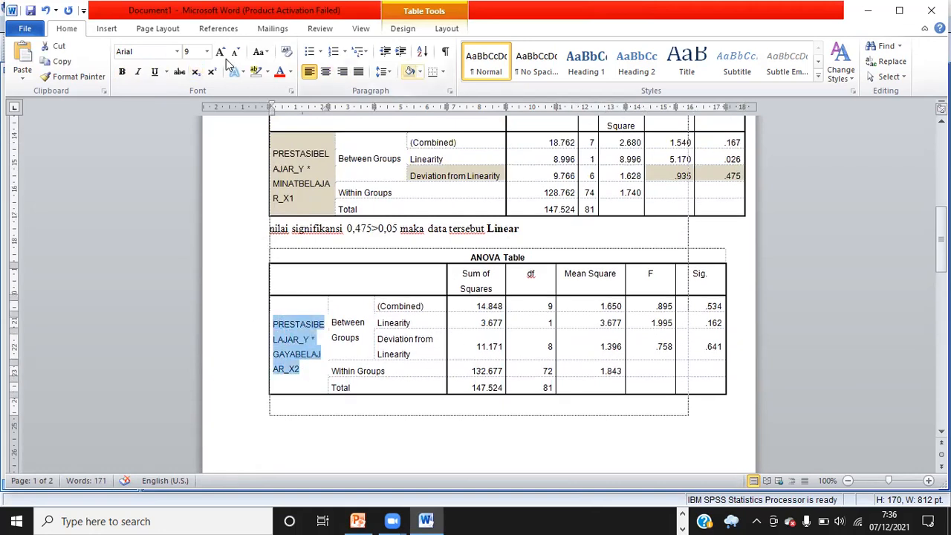
{"action": "left_click", "coordinate": [409, 72]}
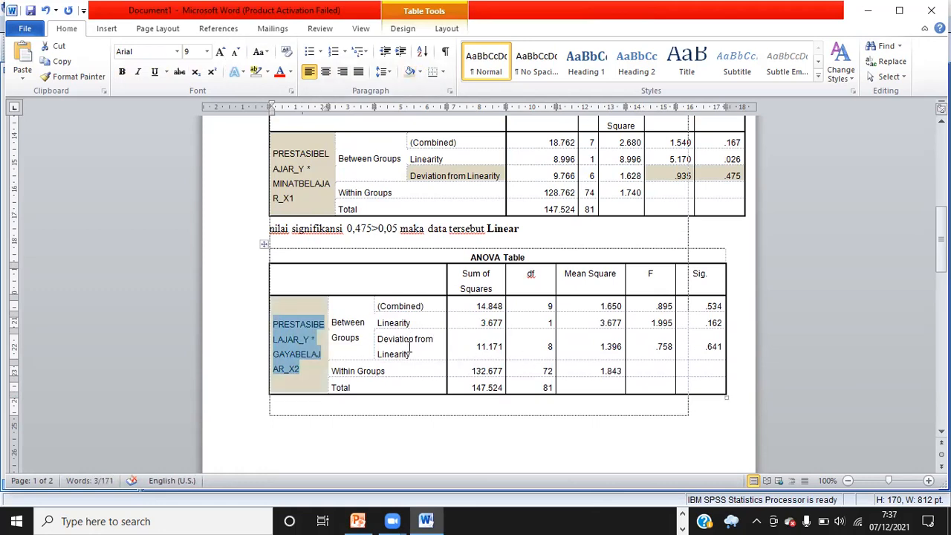
{"action": "left_click_drag", "start_coordinate": [378, 339], "coordinate": [433, 355]}
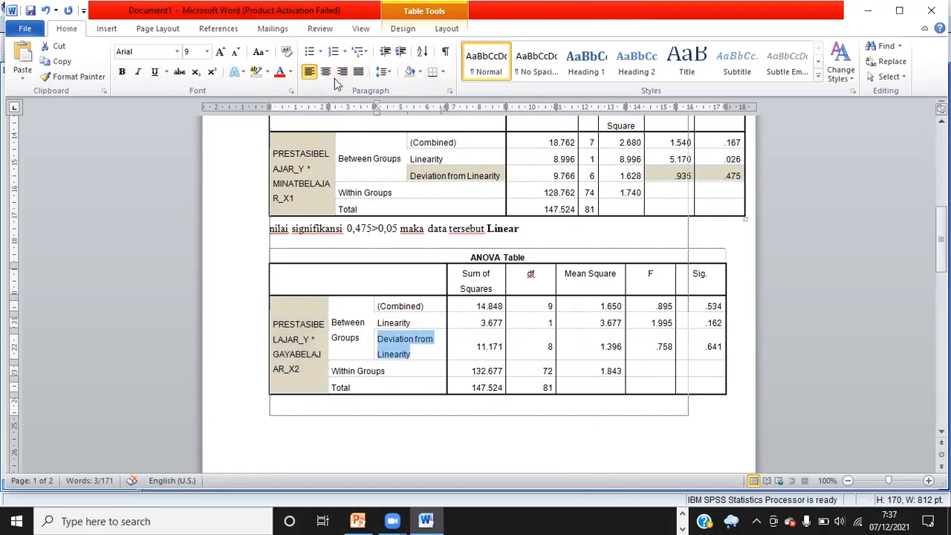
{"action": "left_click", "coordinate": [409, 71]}
{"action": "left_click_drag", "start_coordinate": [652, 343], "coordinate": [712, 349]}
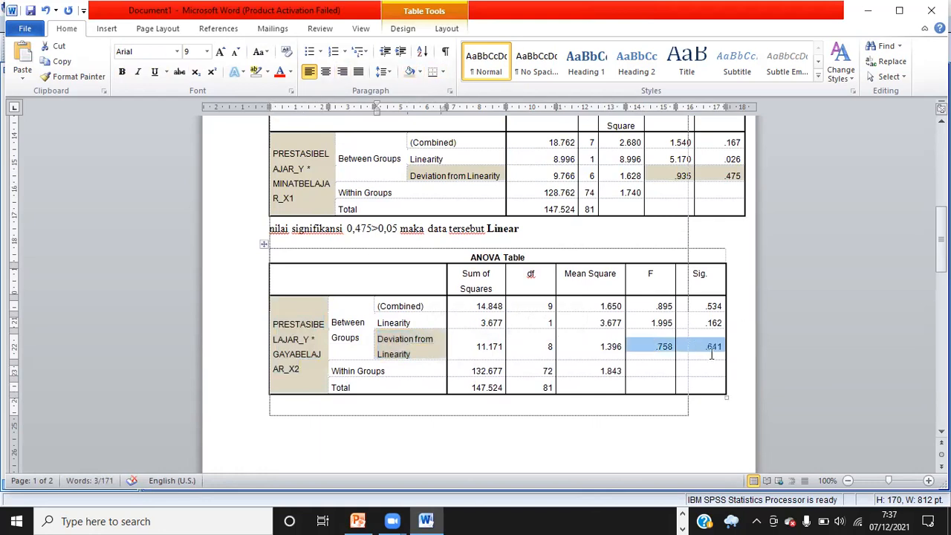
{"action": "left_click", "coordinate": [409, 71]}
Copy the first linearity conclusion sentence and paste it below the second ANOVA table
{"action": "mouse_move", "coordinate": [525, 228]}
{"action": "left_mouse_down"}
{"action": "mouse_move", "coordinate": [270, 227]}
{"action": "mouse_move", "coordinate": [281, 232]}
{"action": "left_mouse_up"}
{"action": "key", "text": "ctrl+c"}
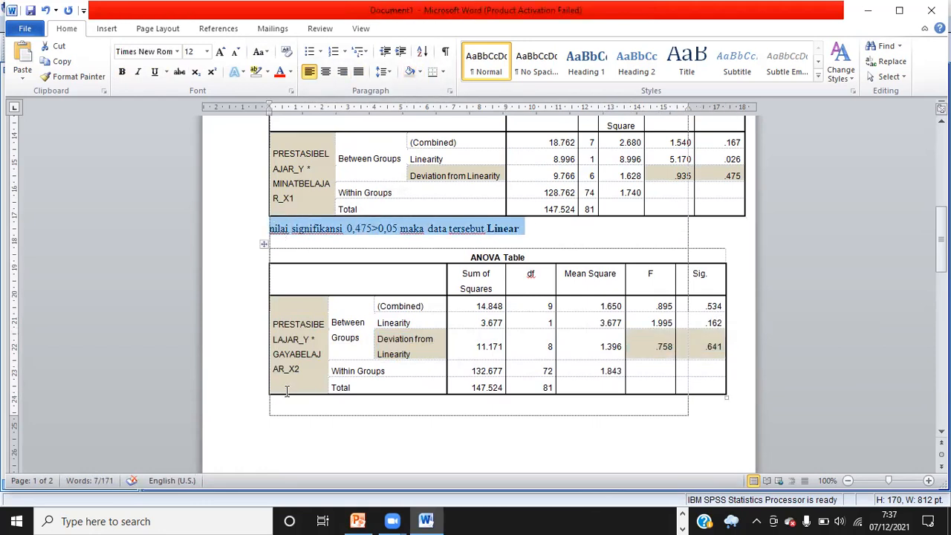
{"action": "left_click", "coordinate": [284, 401]}
{"action": "key", "text": "ctrl+v"}
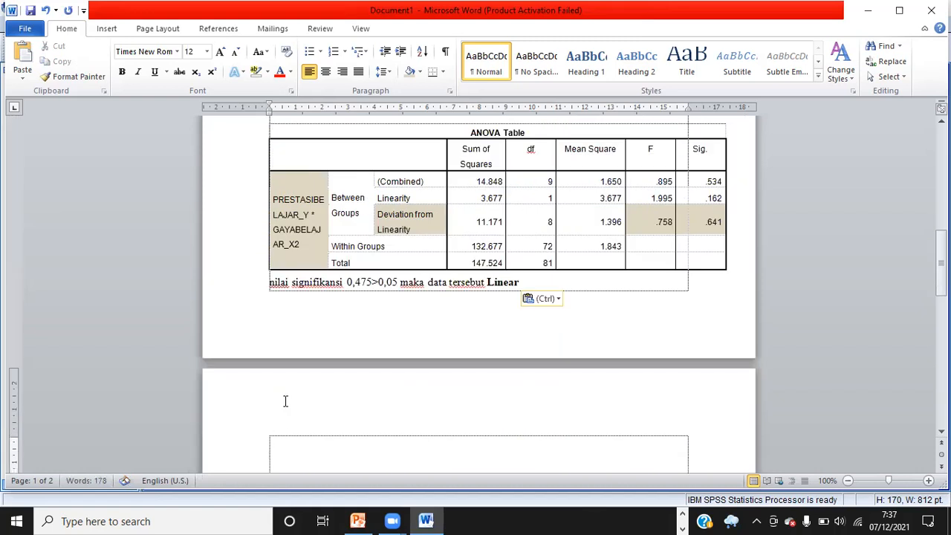
Change the significance value in the pasted sentence to 0,641
{"action": "left_click", "coordinate": [371, 282]}
{"action": "key", "text": "BackSpace"}
{"action": "key", "text": "BackSpace"}
{"action": "key", "text": "BackSpace"}
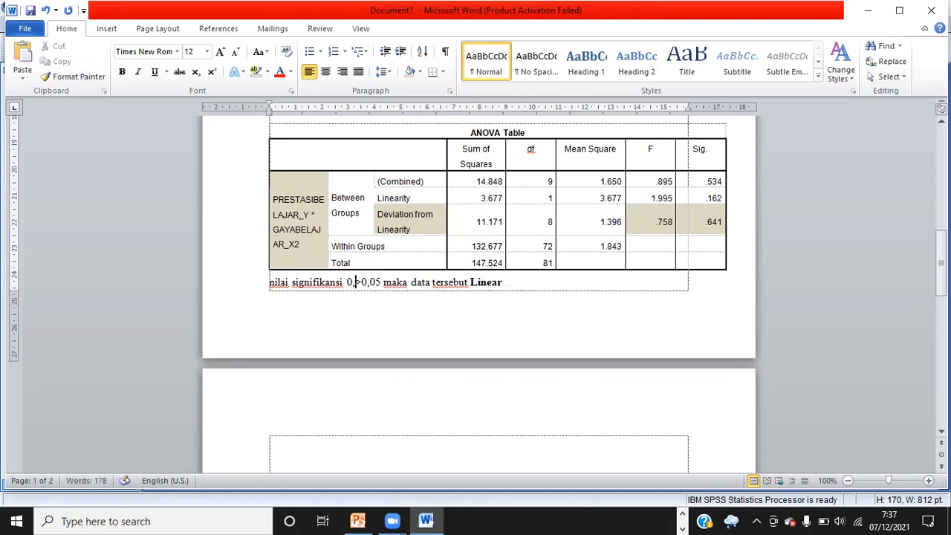
{"action": "type", "text": "641"}
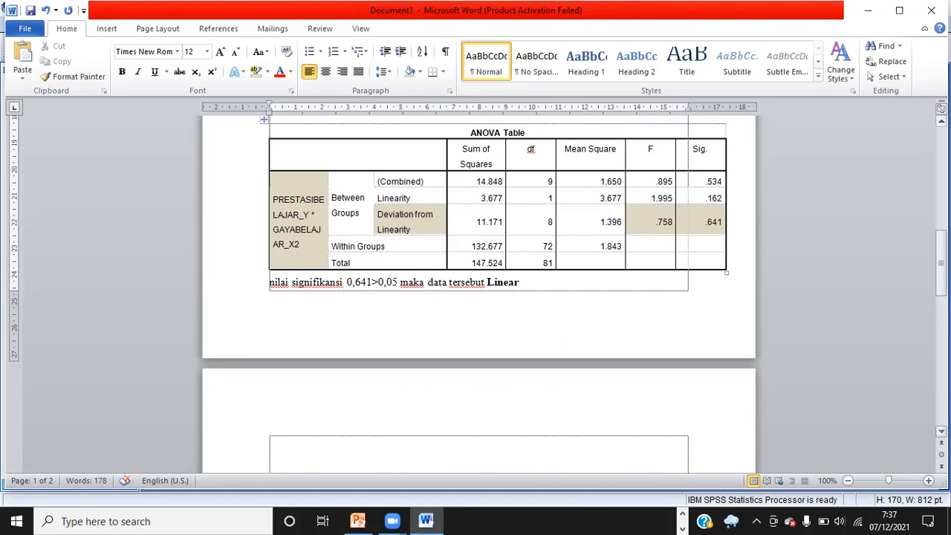
Start a new paragraph at the top of the next page and type the heading word Uji
{"action": "left_click", "coordinate": [940, 121]}
{"action": "left_click", "coordinate": [940, 120]}
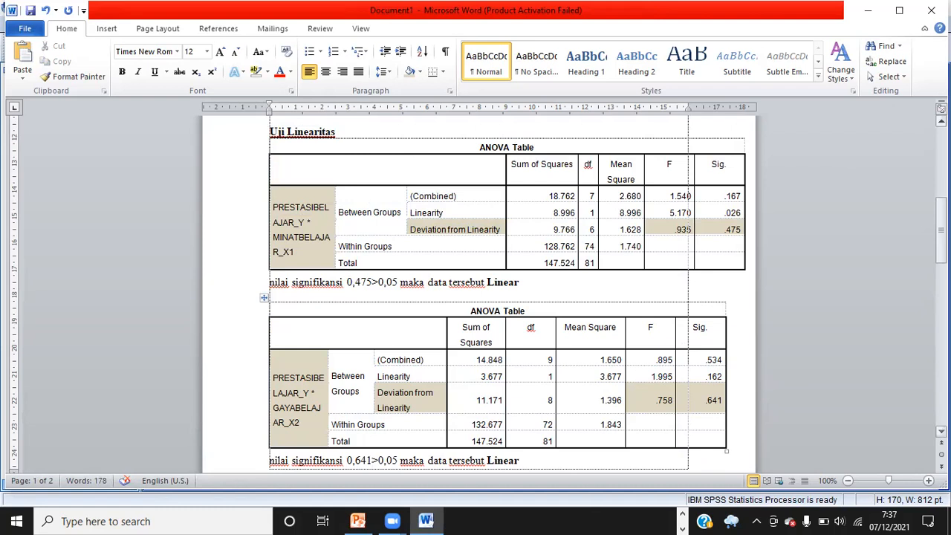
{"action": "left_click", "coordinate": [942, 286]}
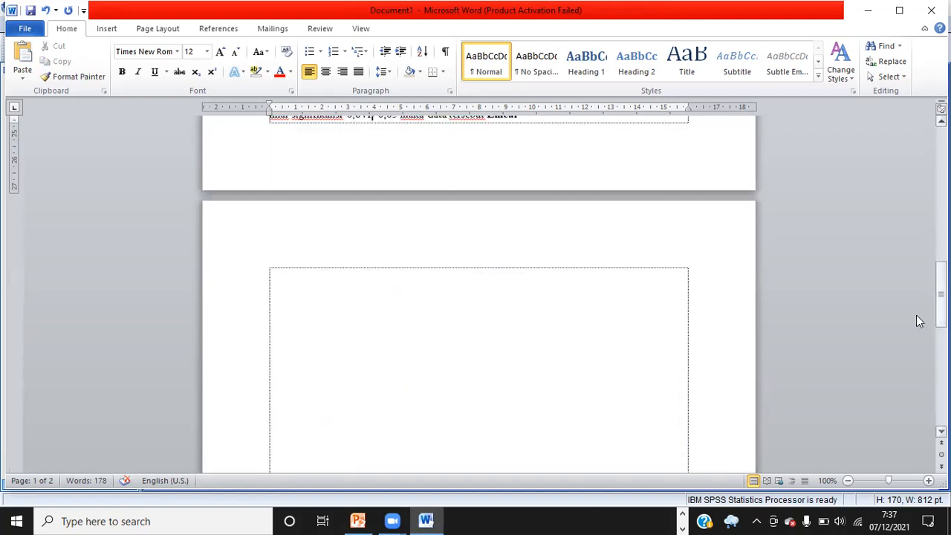
{"action": "left_click", "coordinate": [291, 279]}
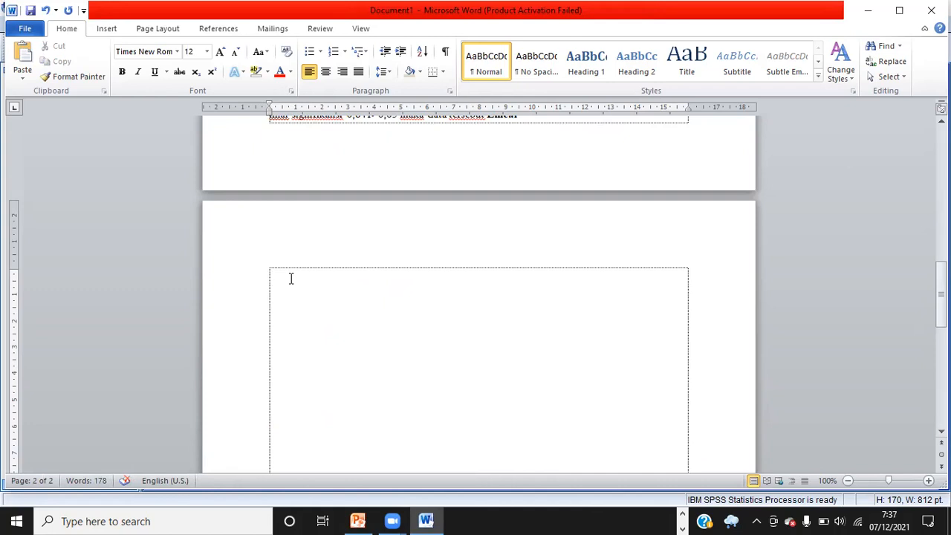
{"action": "key", "text": "BackSpace"}
{"action": "key", "text": "Return"}
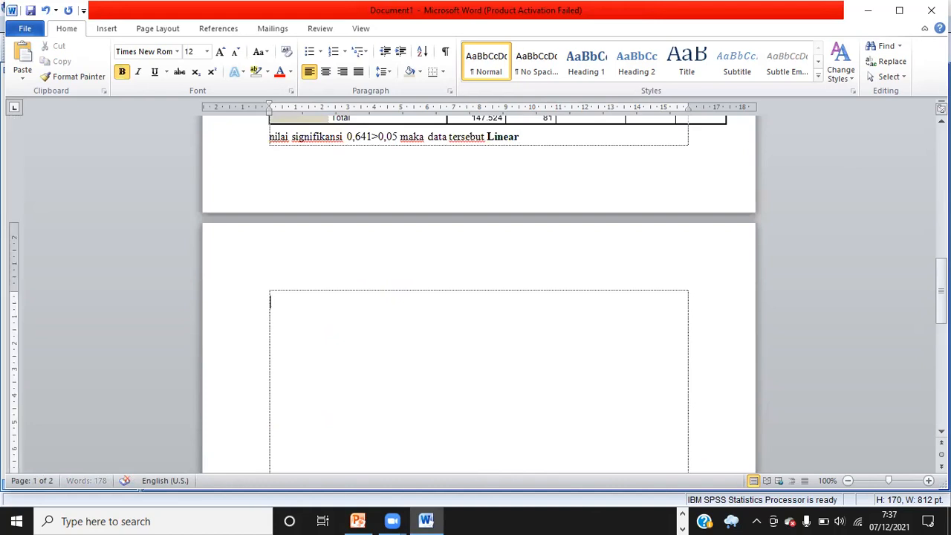
{"action": "type", "text": "Uji"}
Underline the heading and complete it as Uji Heteroskedasitas, then start new lines below with bold and underline turned off
{"action": "left_click", "coordinate": [941, 152]}
{"action": "left_click", "coordinate": [941, 152]}
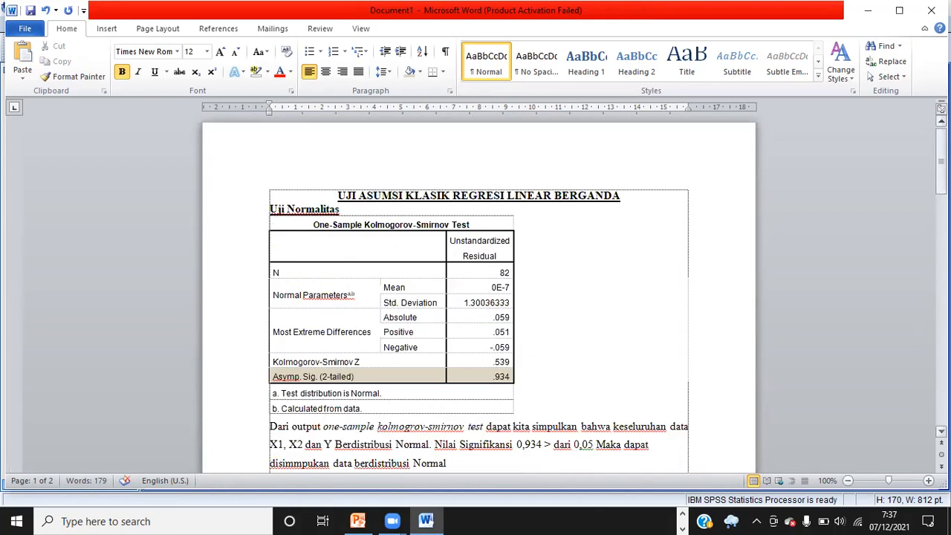
{"action": "left_click", "coordinate": [942, 380]}
{"action": "left_click", "coordinate": [941, 380]}
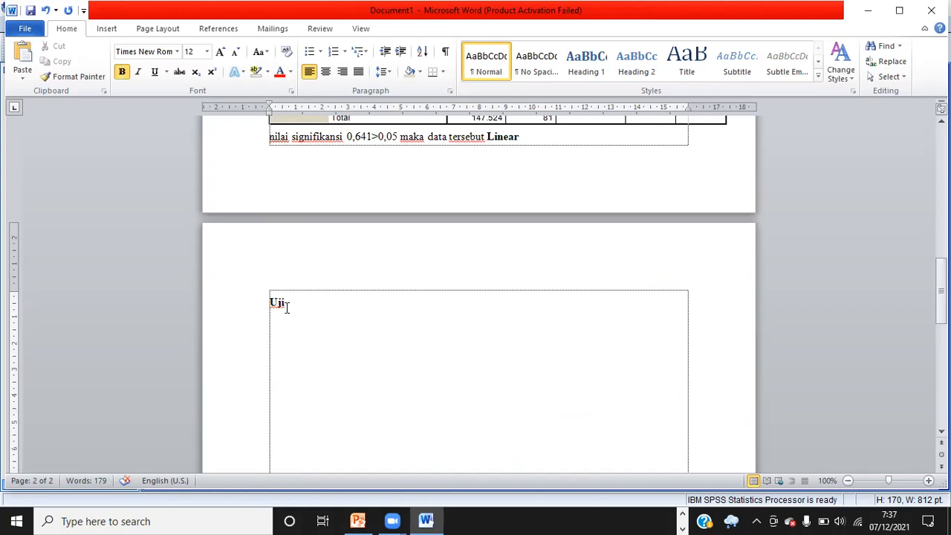
{"action": "double_click", "coordinate": [293, 305]}
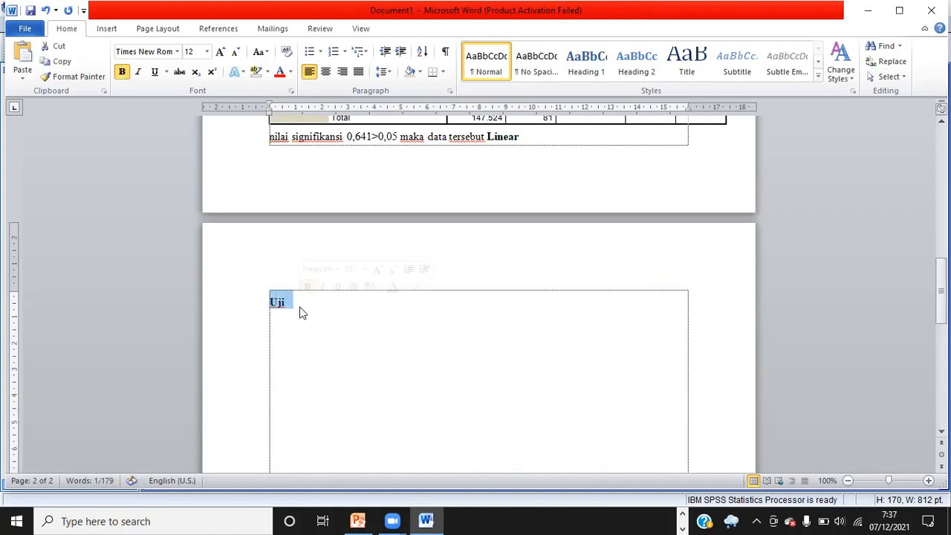
{"action": "key", "text": "ctrl+u"}
{"action": "key", "text": "Down"}
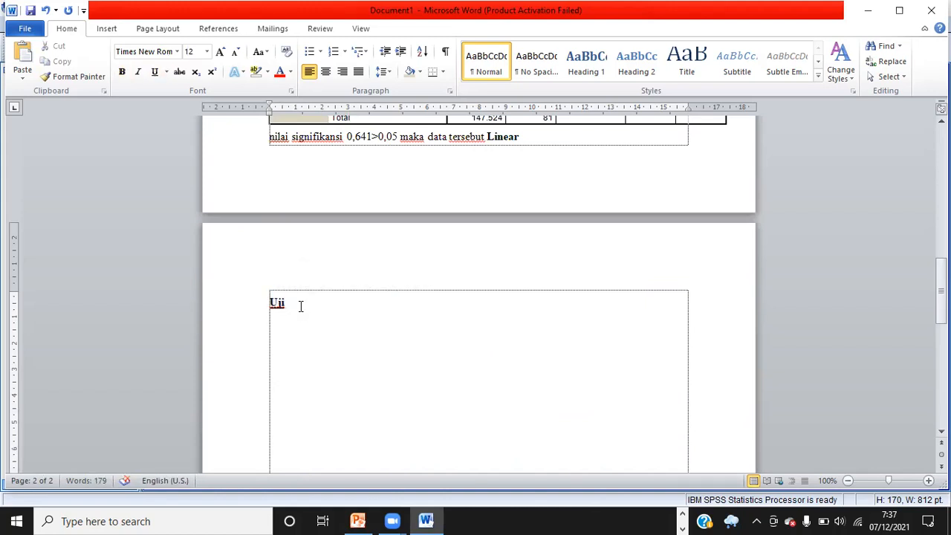
{"action": "left_click", "coordinate": [301, 307]}
{"action": "type", "text": "H"}
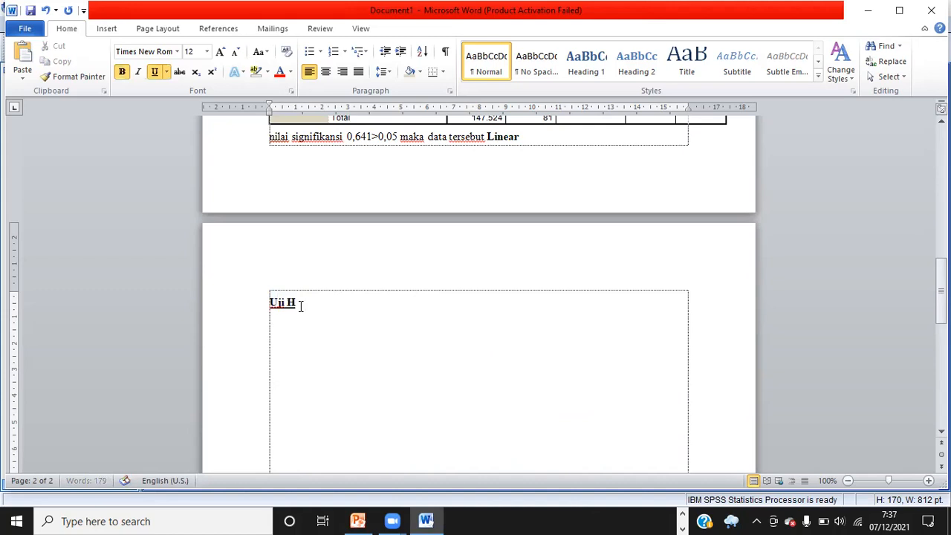
{"action": "type", "text": "eteroskedasitas"}
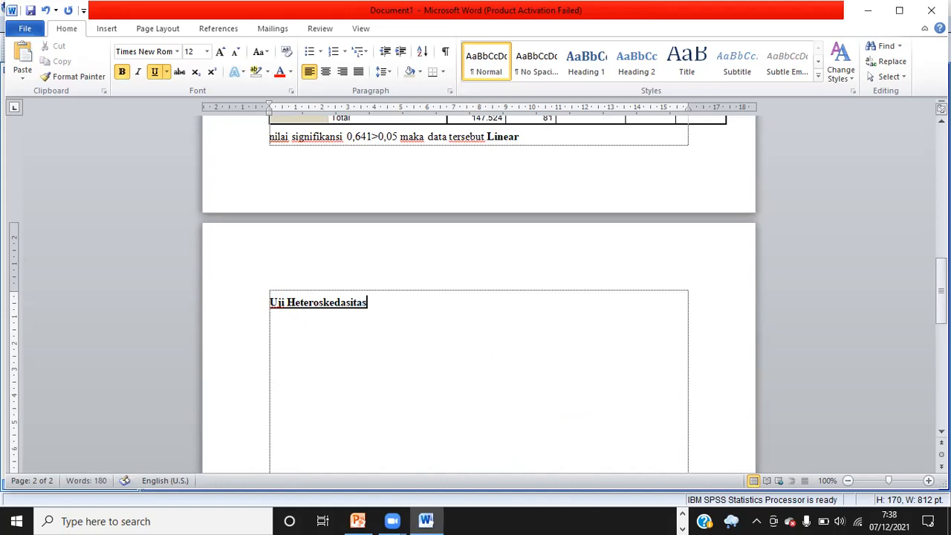
{"action": "key", "text": "Return"}
{"action": "key", "text": "ctrl+u"}
{"action": "key", "text": "ctrl+b"}
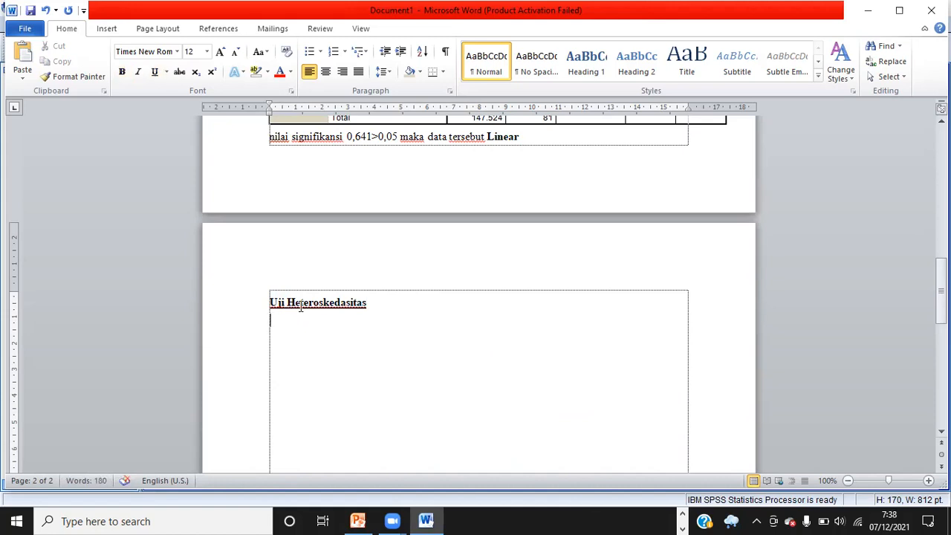
{"action": "key", "text": "Return"}
Switch to the SPSS Data Editor and open the Linear Regression dialog
{"action": "left_click", "coordinate": [682, 528]}
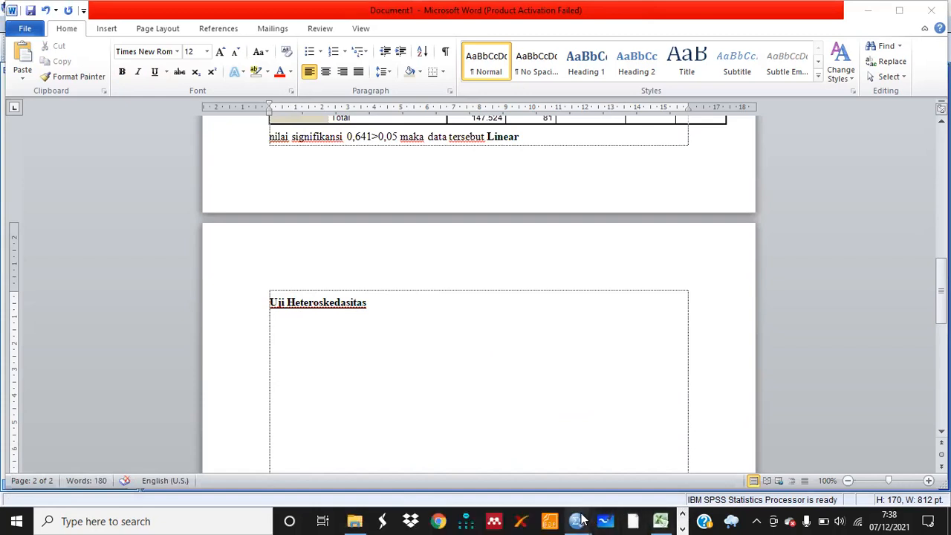
{"action": "mouse_move", "coordinate": [577, 521]}
{"action": "left_click", "coordinate": [500, 457]}
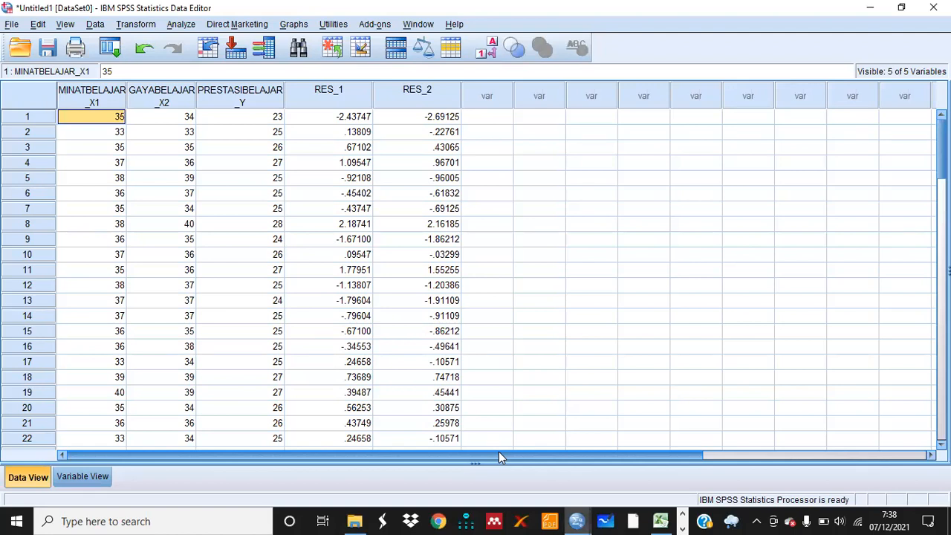
{"action": "left_click", "coordinate": [182, 25]}
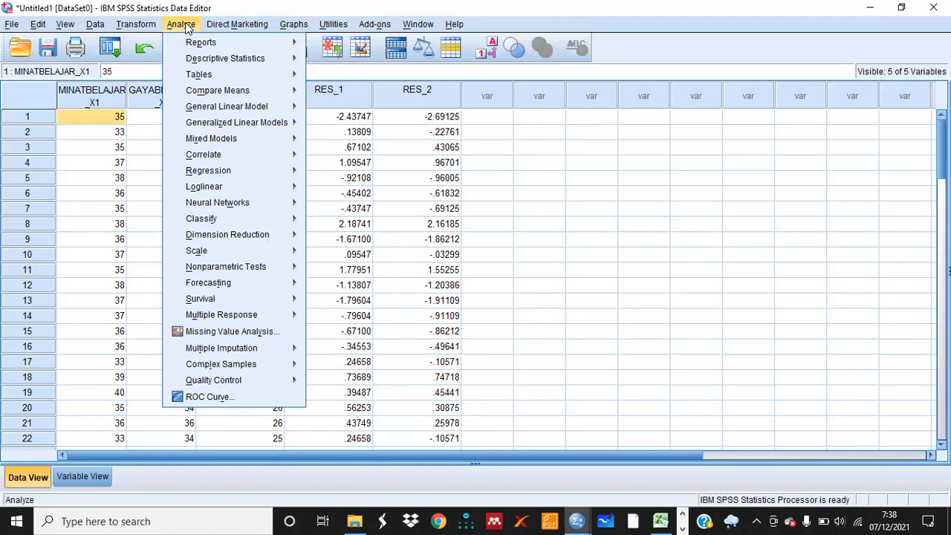
{"action": "mouse_move", "coordinate": [218, 179]}
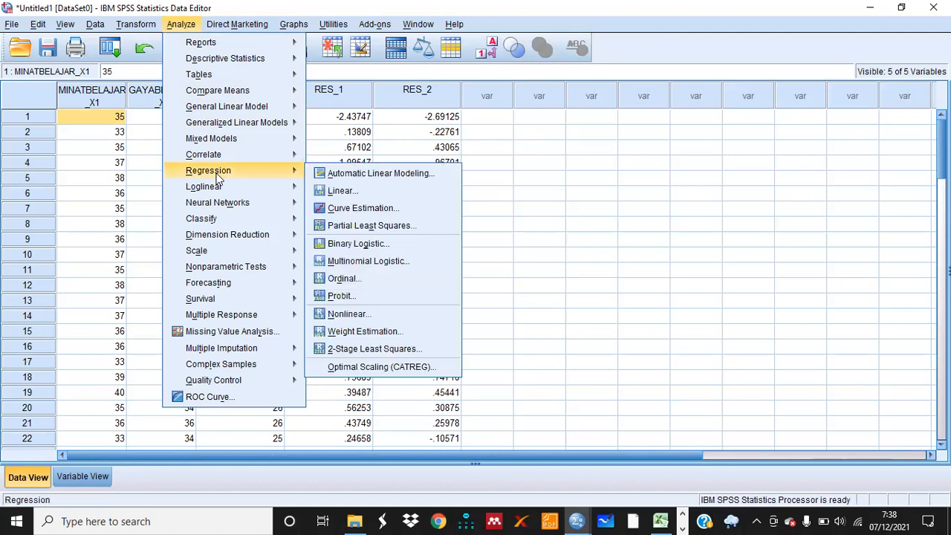
{"action": "left_click", "coordinate": [339, 191]}
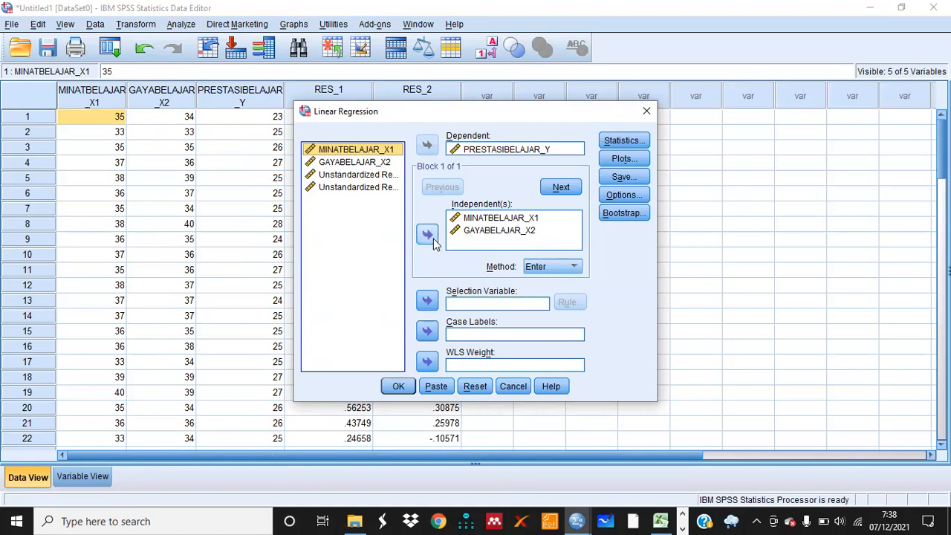
Reset the dialog, set PRESTASIBELAJAR_Y as dependent and MINATBELAJAR_X1 and GAYABELAJAR_X2 as independents
{"action": "left_click", "coordinate": [476, 386]}
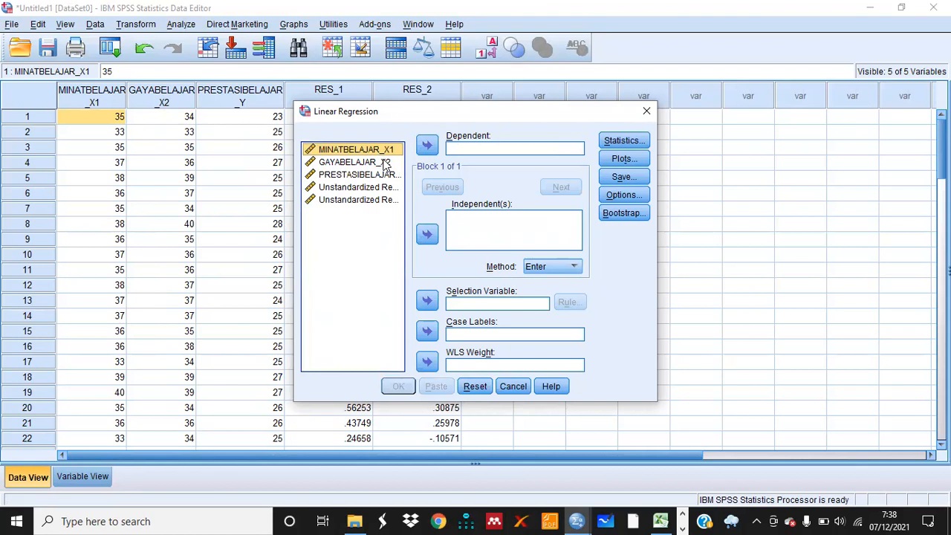
{"action": "left_click", "coordinate": [367, 175]}
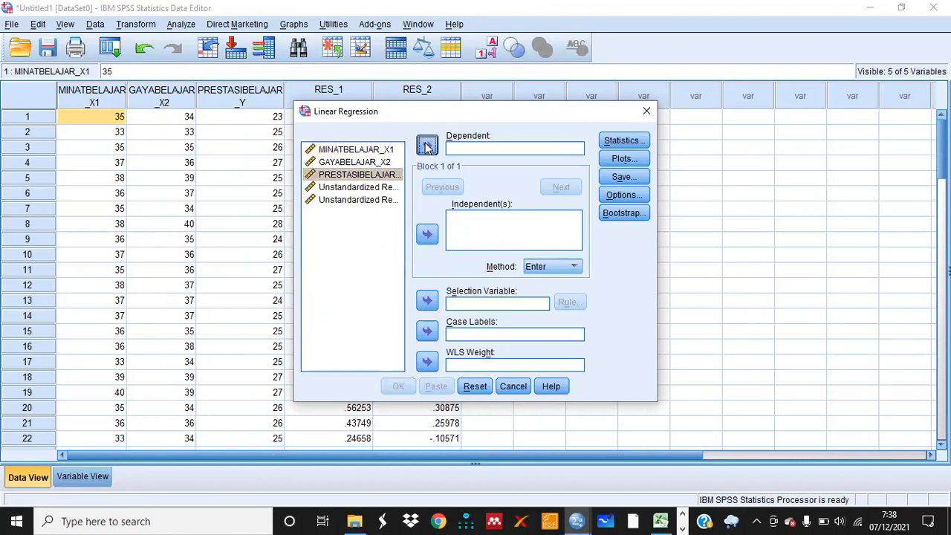
{"action": "left_click", "coordinate": [428, 146]}
{"action": "left_click", "coordinate": [382, 152]}
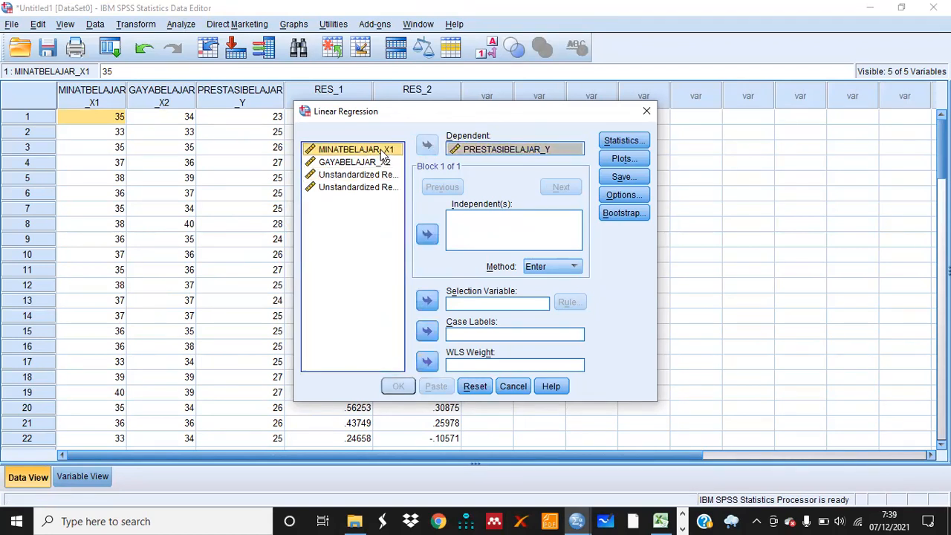
{"action": "key", "text": "shift+Down"}
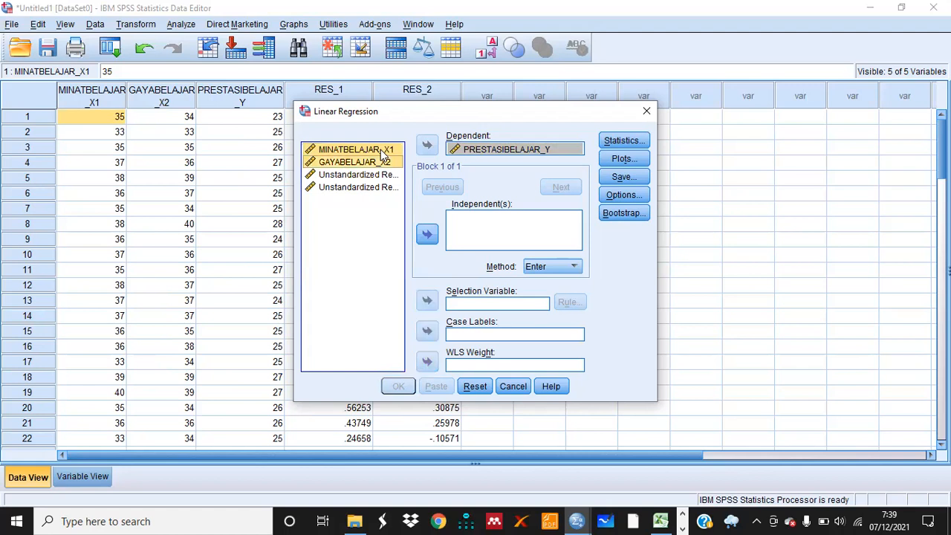
{"action": "left_click", "coordinate": [429, 235]}
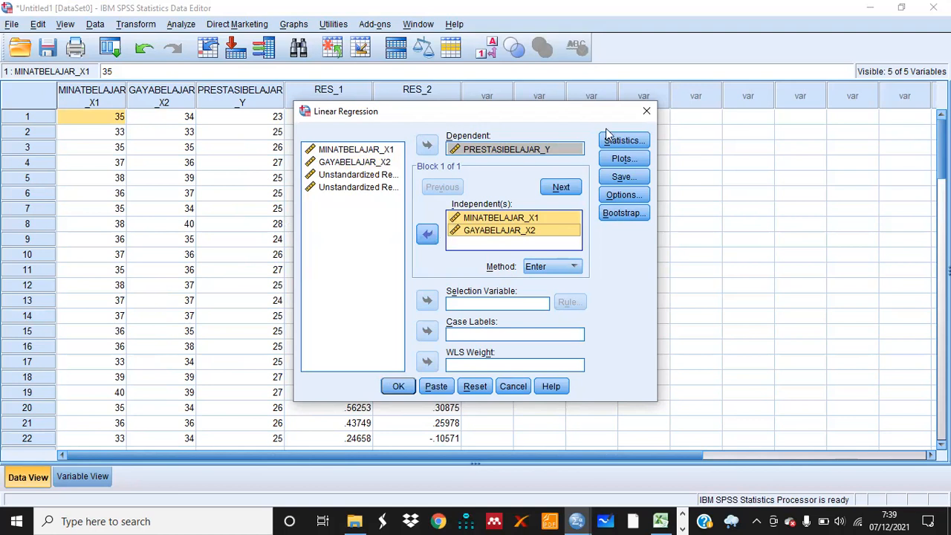
Choose to save unstandardized residuals and run the regression
{"action": "left_click", "coordinate": [620, 178]}
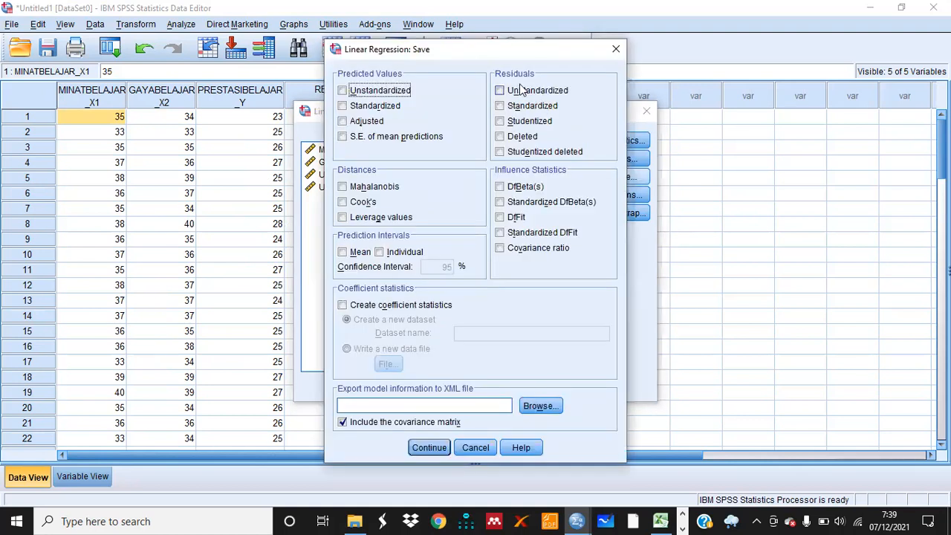
{"action": "left_click", "coordinate": [499, 91]}
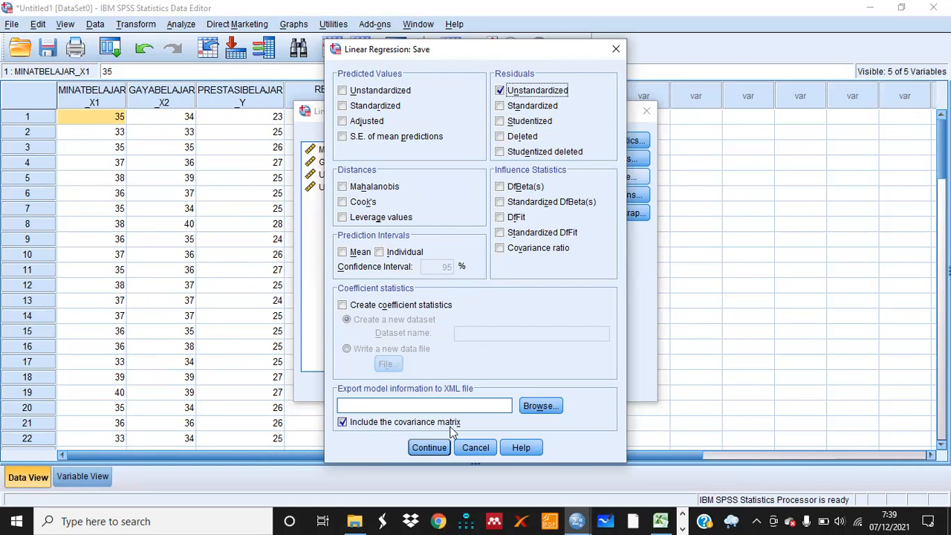
{"action": "left_click", "coordinate": [437, 448]}
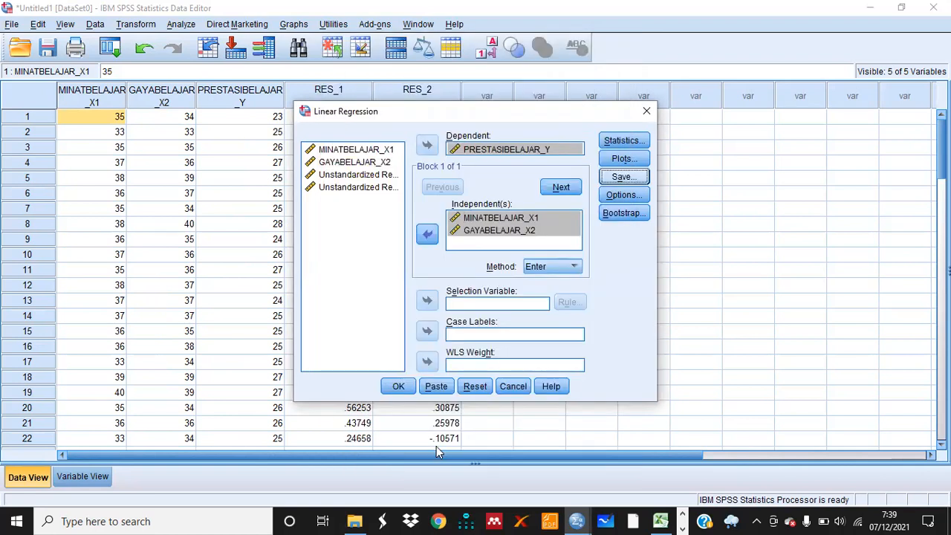
{"action": "left_click", "coordinate": [398, 386]}
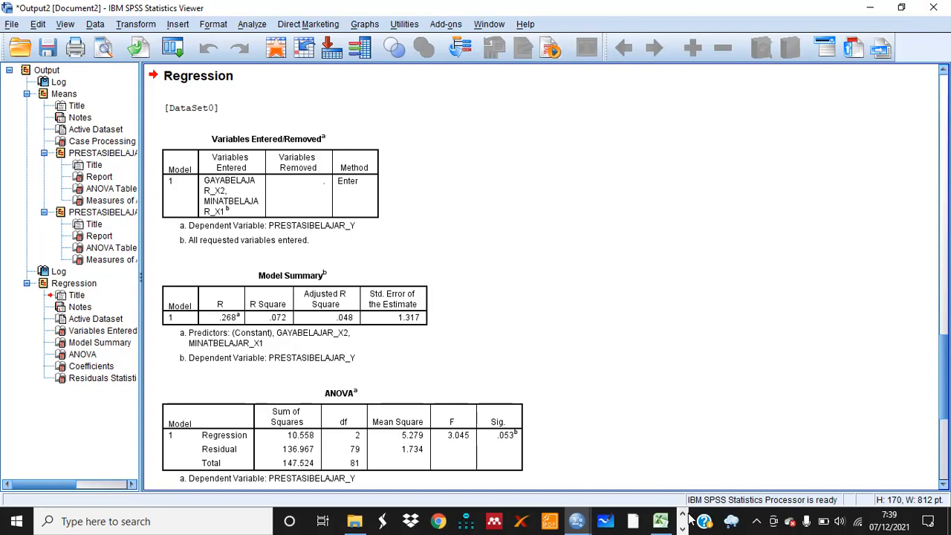
Return to the Data Editor and examine the saved residual columns RES_1, RES_2 and RES_3
{"action": "mouse_move", "coordinate": [577, 521]}
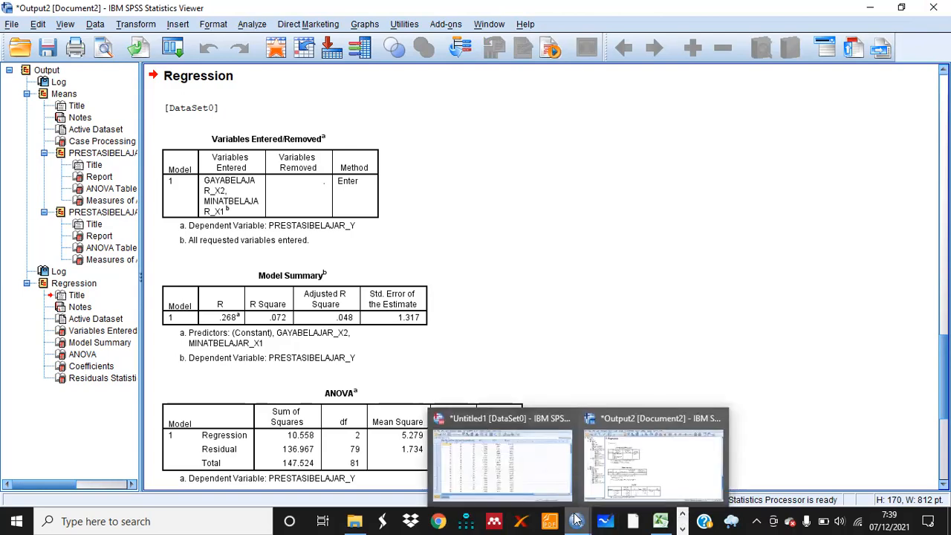
{"action": "left_click", "coordinate": [525, 472]}
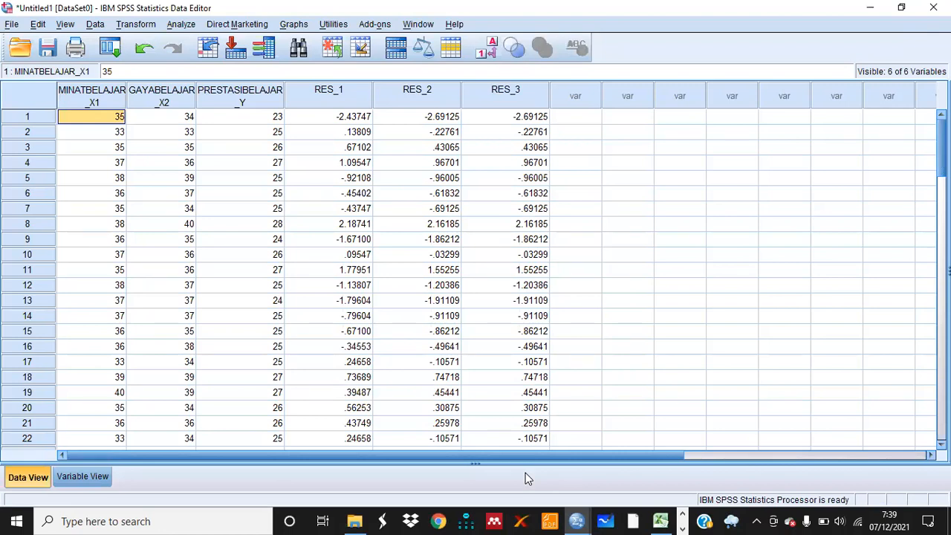
{"action": "left_click", "coordinate": [510, 89]}
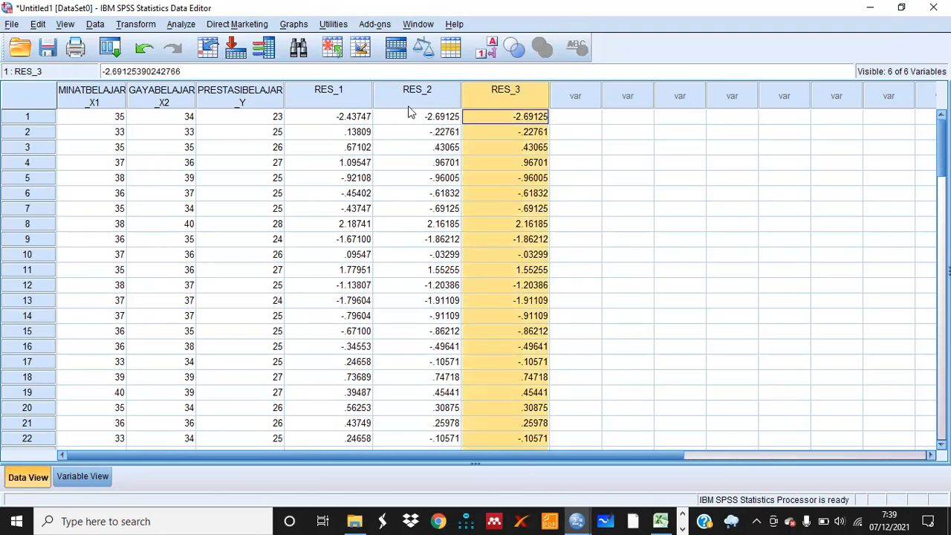
{"action": "left_click", "coordinate": [344, 98]}
{"action": "key", "text": "Right"}
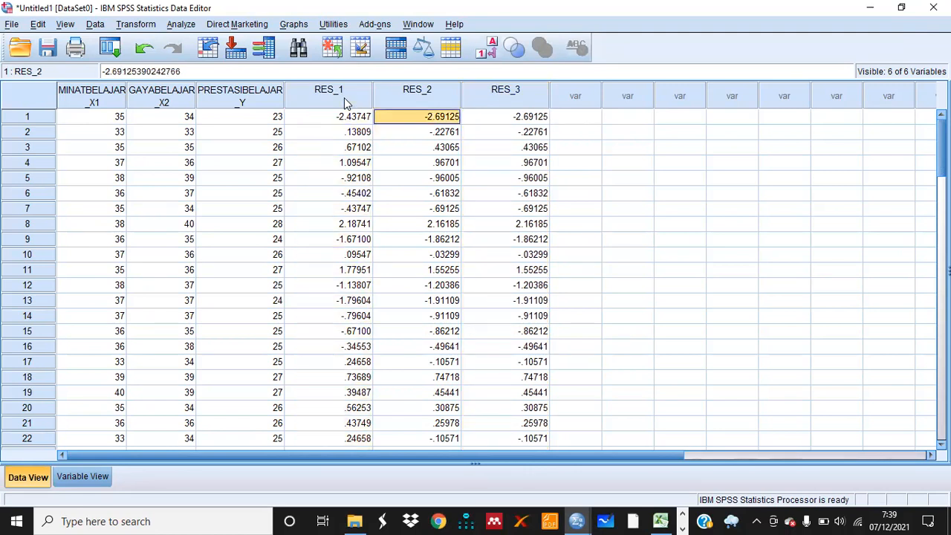
{"action": "left_click", "coordinate": [344, 97]}
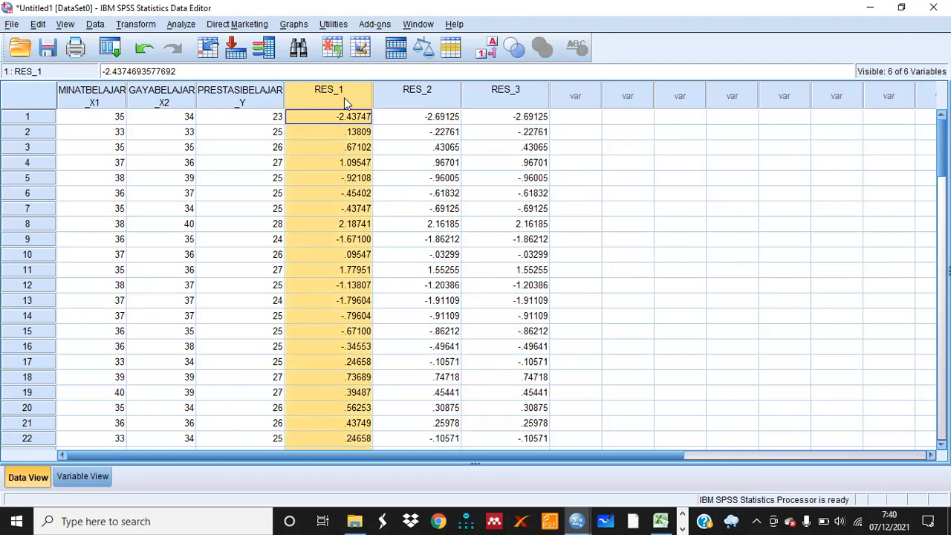
{"action": "left_click", "coordinate": [517, 93]}
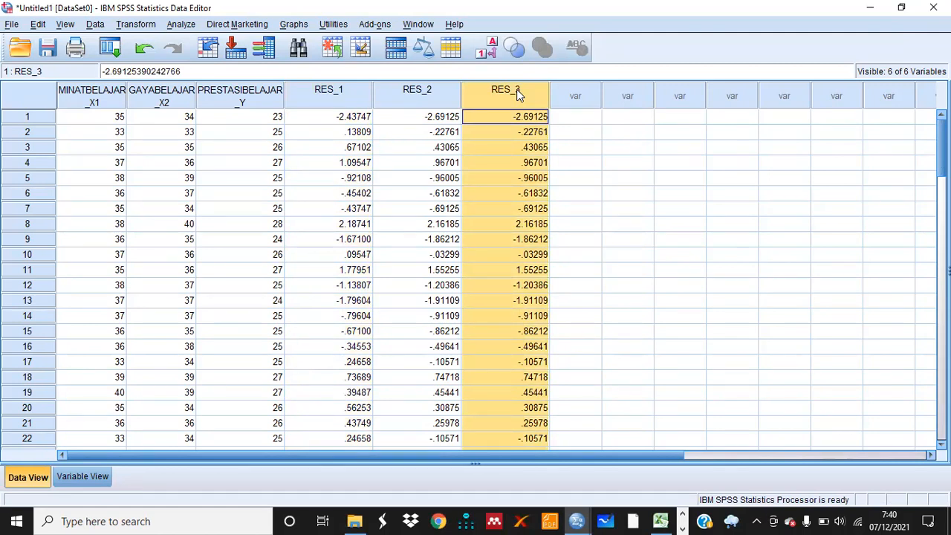
{"action": "left_click", "coordinate": [412, 101]}
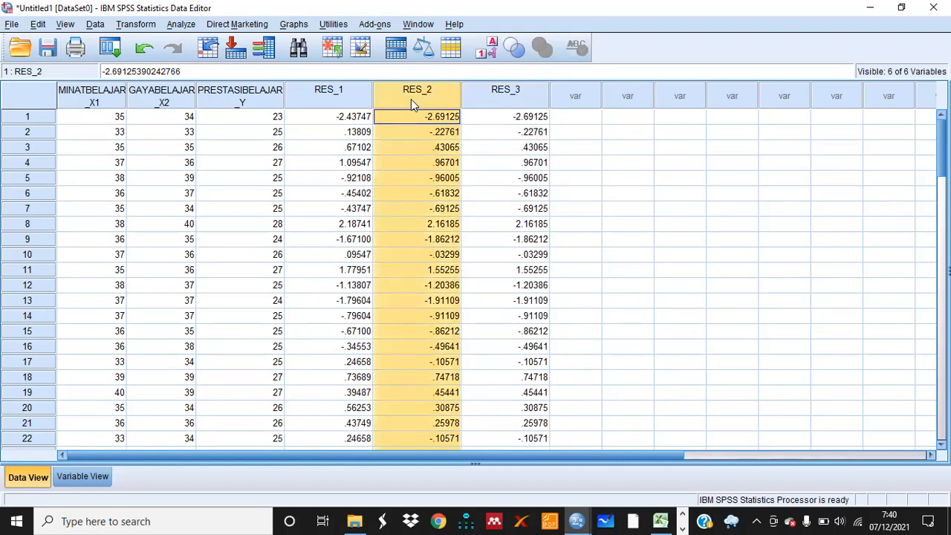
{"action": "left_click", "coordinate": [500, 121]}
{"action": "key", "text": "Down"}
{"action": "key", "text": "Down"}
{"action": "key", "text": "Down"}
{"action": "key", "text": "Down"}
{"action": "key", "text": "Down"}
{"action": "key", "text": "Down"}
{"action": "key", "text": "Down"}
{"action": "key", "text": "Down"}
{"action": "key", "text": "Up"}
{"action": "key", "text": "Up"}
{"action": "key", "text": "Up"}
{"action": "key", "text": "Up"}
{"action": "key", "text": "Up"}
{"action": "key", "text": "Up"}
{"action": "key", "text": "Up"}
{"action": "key", "text": "Up"}
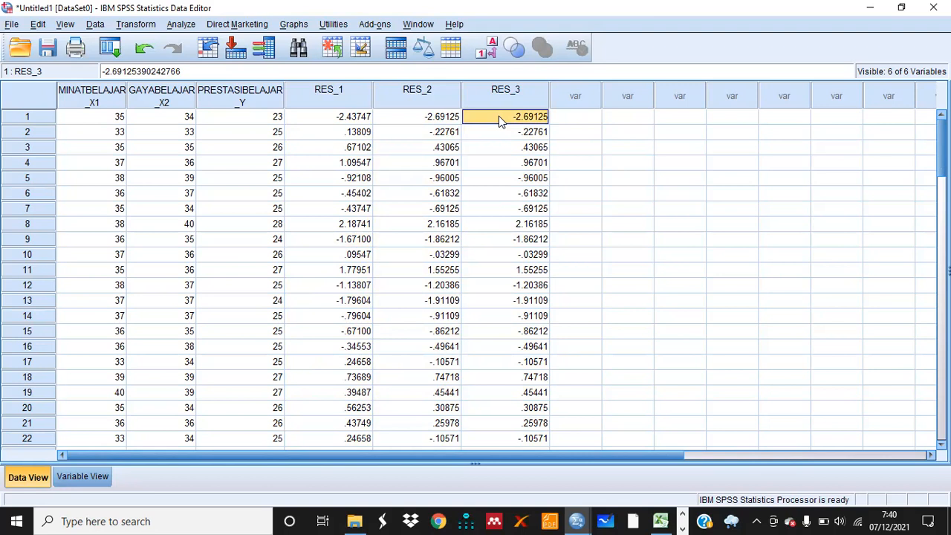
Compute a new variable Abs_RES with the numeric expression ABS(RES_1)
{"action": "left_click", "coordinate": [138, 26]}
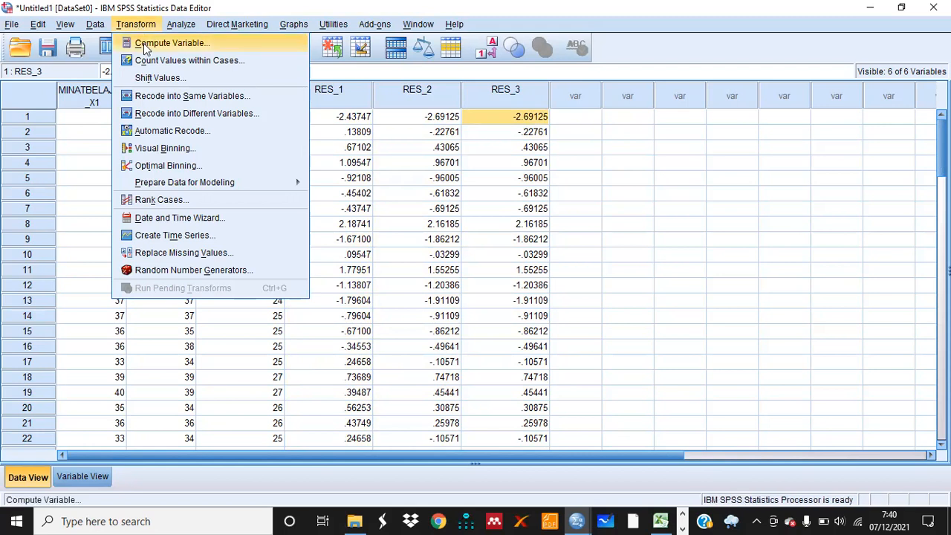
{"action": "left_click", "coordinate": [143, 43]}
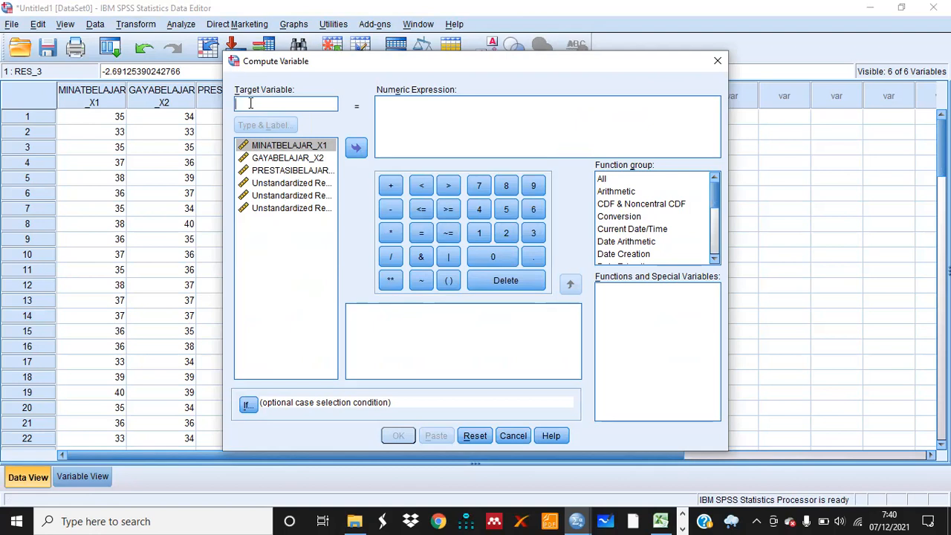
{"action": "type", "text": "Abs"}
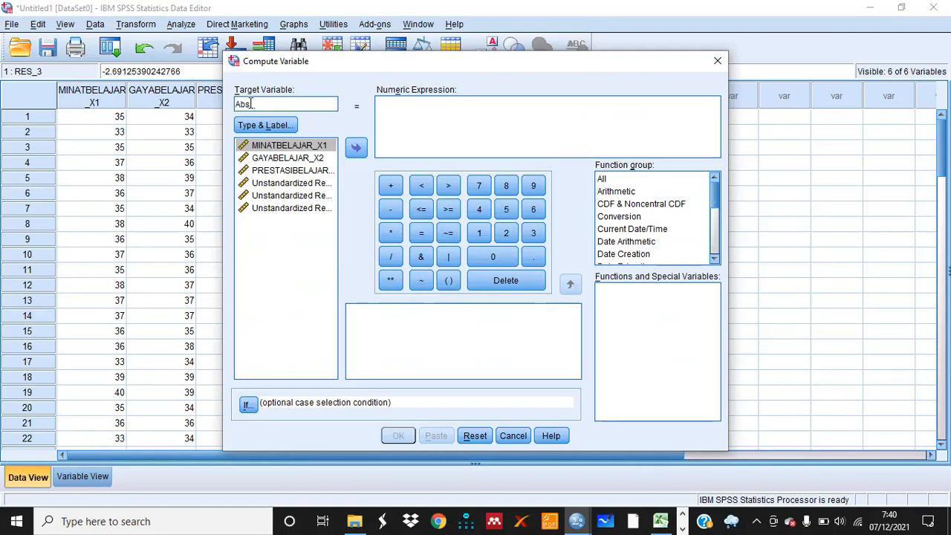
{"action": "type", "text": "_RES"}
{"action": "left_click", "coordinate": [421, 107]}
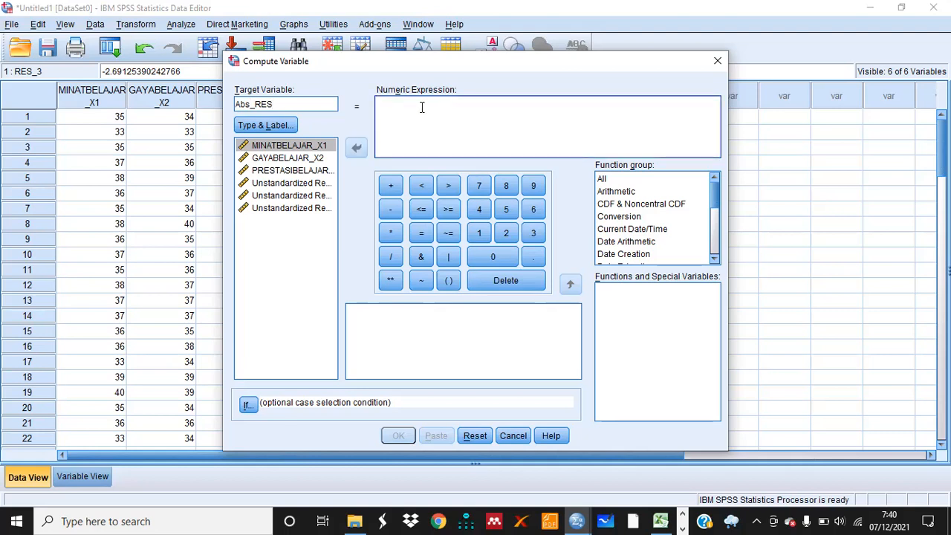
{"action": "type", "text": "ABS"}
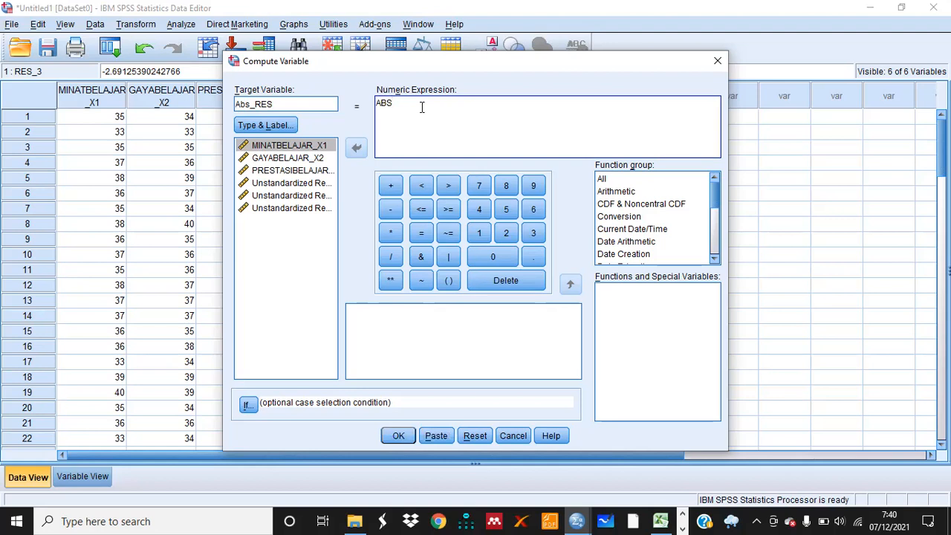
{"action": "type", "text": "(RES_1"}
{"action": "type", "text": ")"}
{"action": "left_click", "coordinate": [603, 179]}
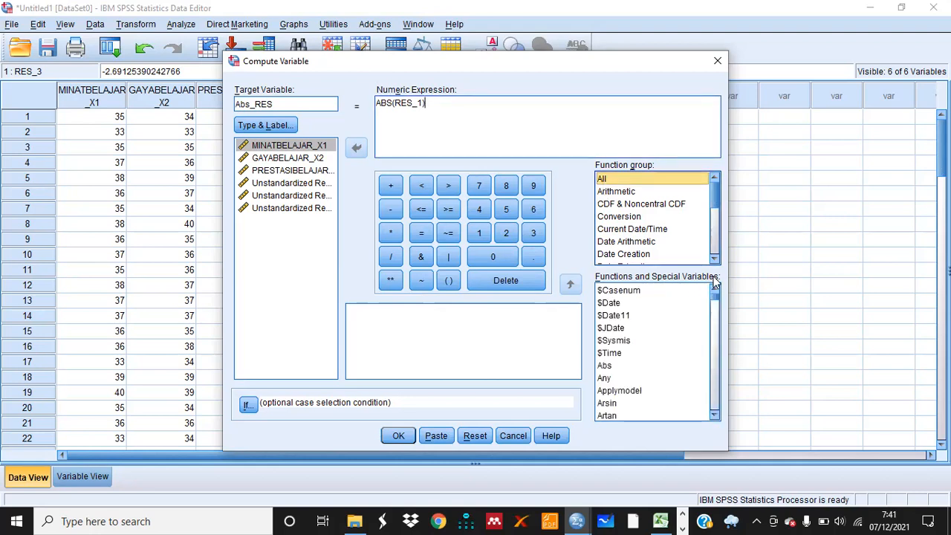
{"action": "left_click", "coordinate": [604, 367]}
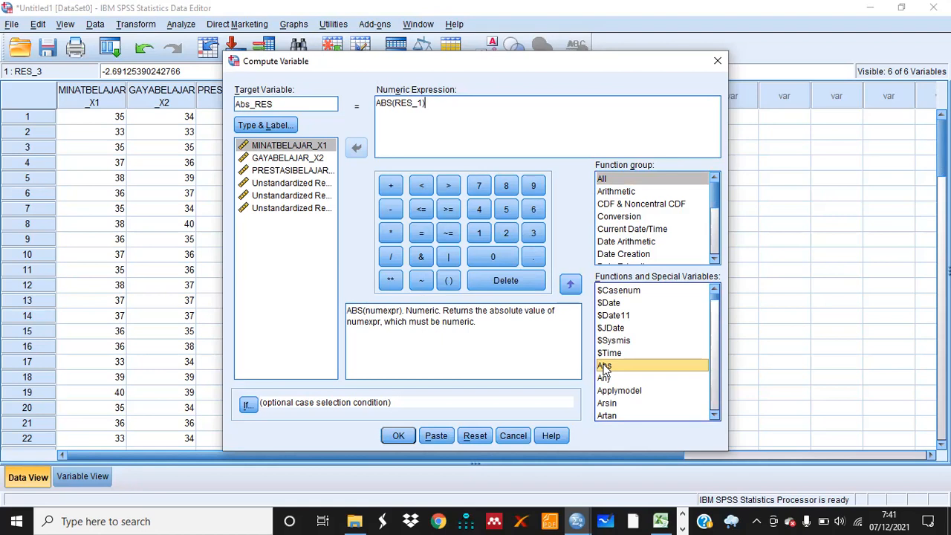
{"action": "left_click", "coordinate": [398, 436]}
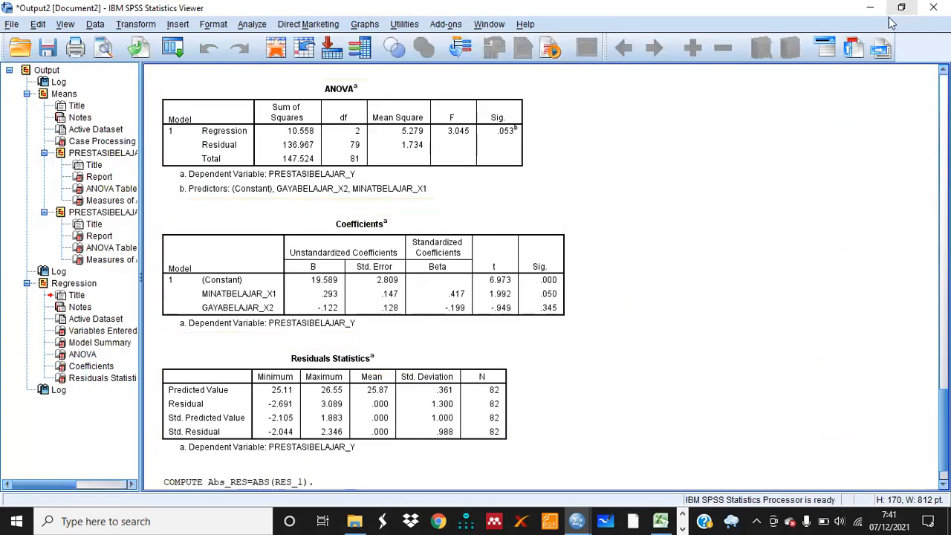
Back in the Data Editor, open and reset the Linear Regression dialog and set Abs_RES as the dependent variable
{"action": "mouse_move", "coordinate": [581, 521]}
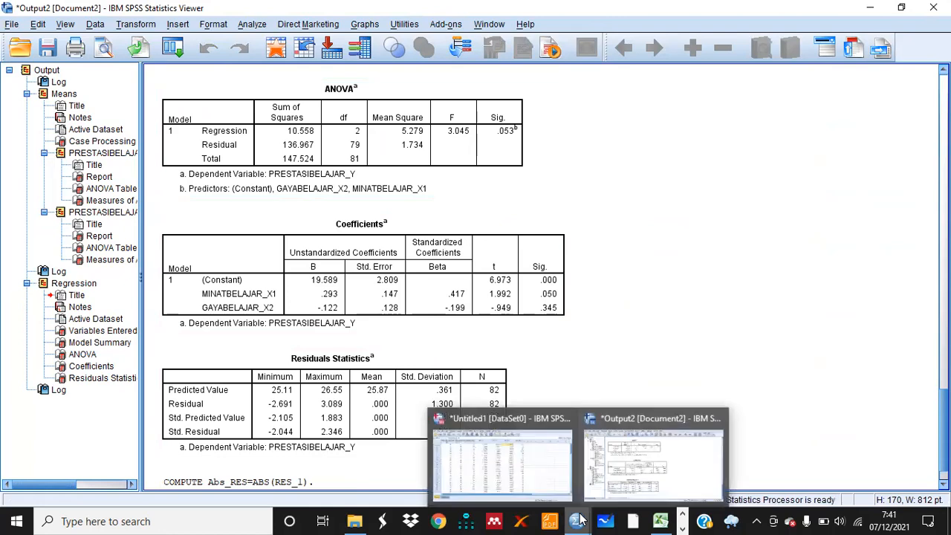
{"action": "left_click", "coordinate": [508, 458]}
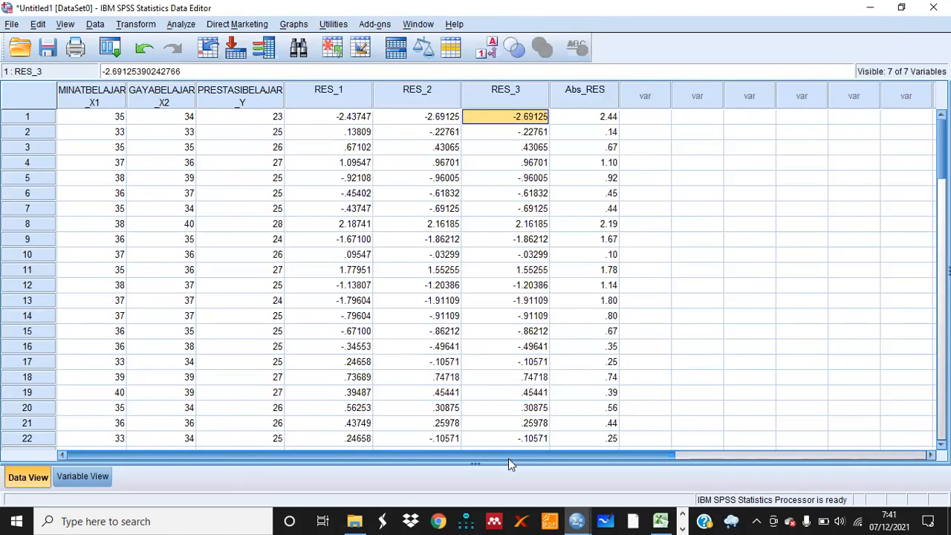
{"action": "left_click", "coordinate": [594, 104]}
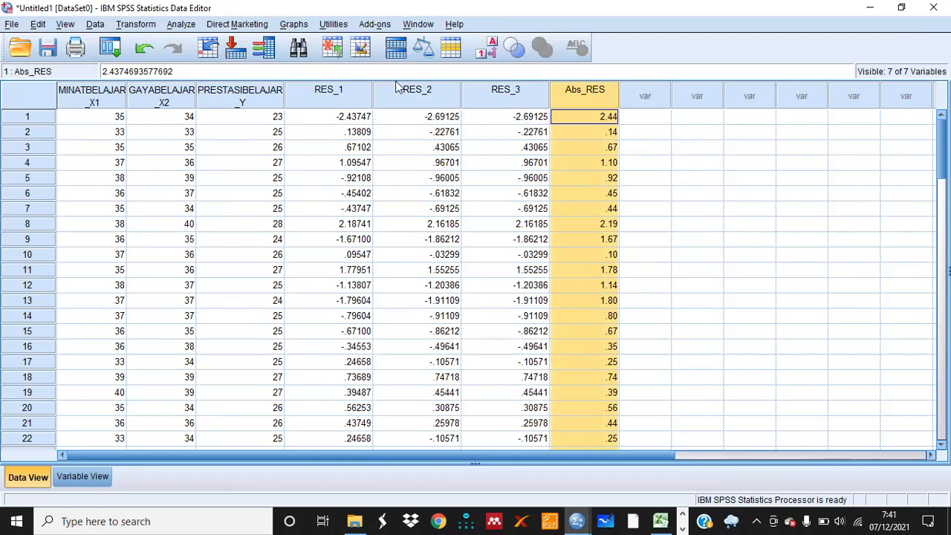
{"action": "left_click", "coordinate": [182, 24]}
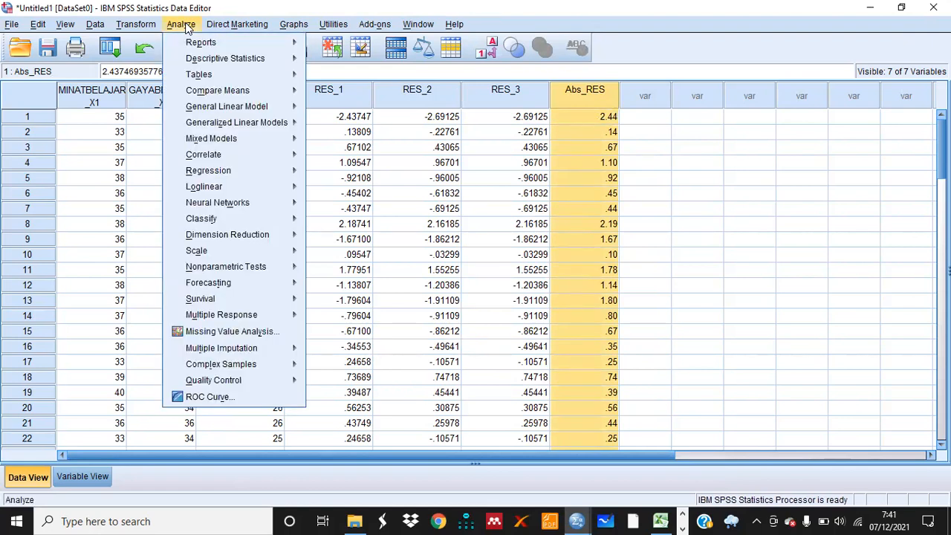
{"action": "mouse_move", "coordinate": [244, 181]}
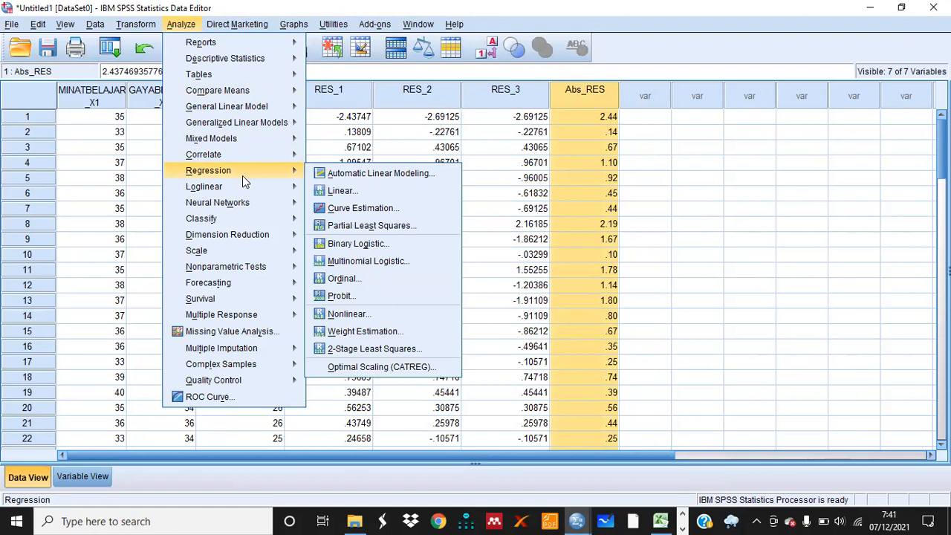
{"action": "left_click", "coordinate": [332, 191]}
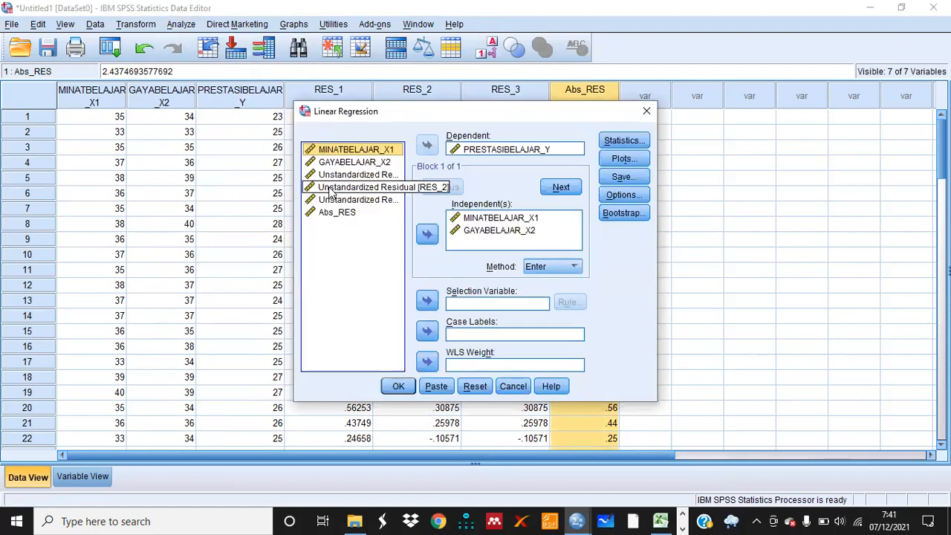
{"action": "left_click", "coordinate": [475, 387]}
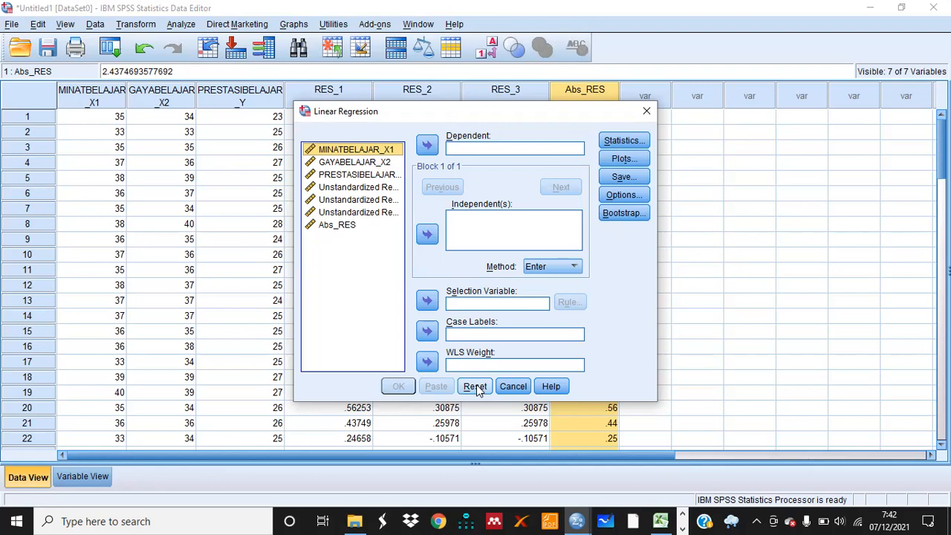
{"action": "left_click", "coordinate": [352, 228]}
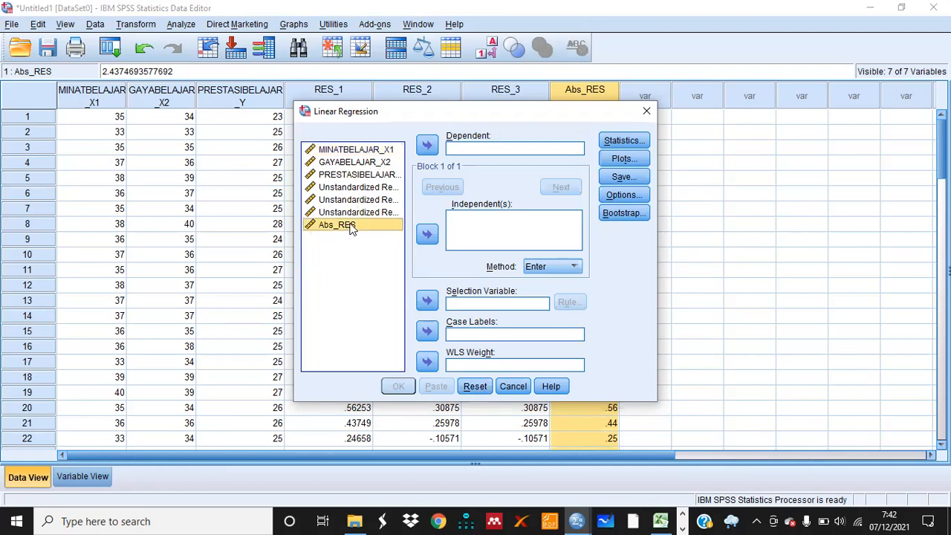
{"action": "left_click", "coordinate": [428, 145]}
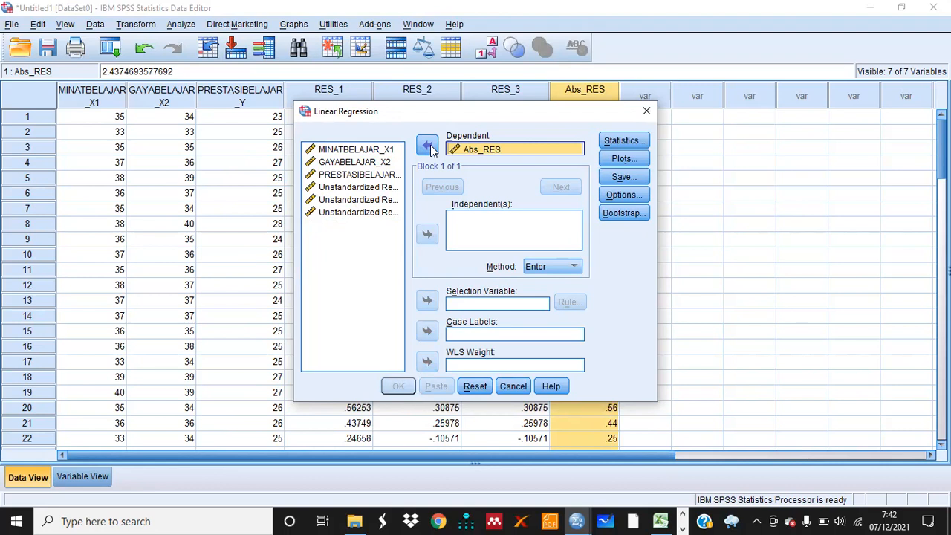
Add MINATBELAJAR_X1 and GAYABELAJAR_X2 as independents, leave all save options unchecked, and run the regression
{"action": "left_click", "coordinate": [383, 152]}
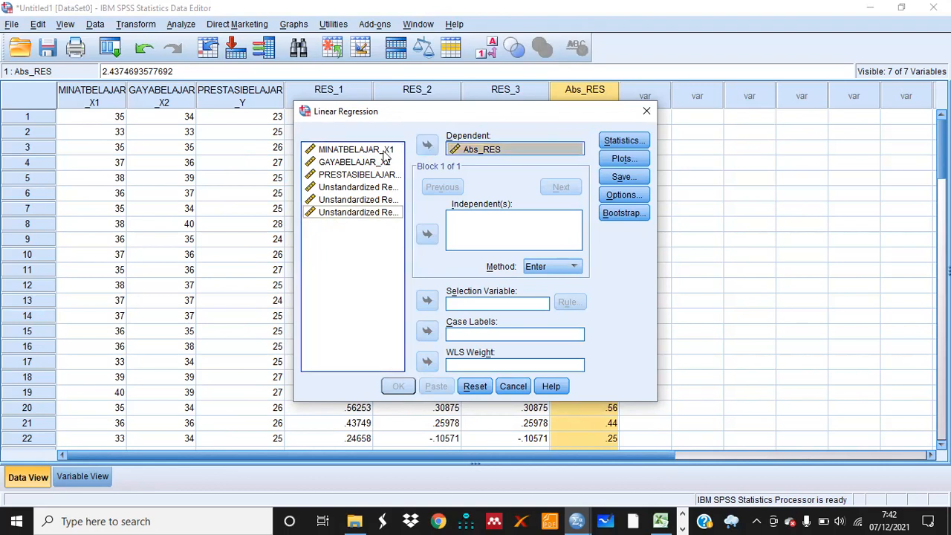
{"action": "left_click", "coordinate": [383, 152]}
{"action": "key", "text": "shift+Down"}
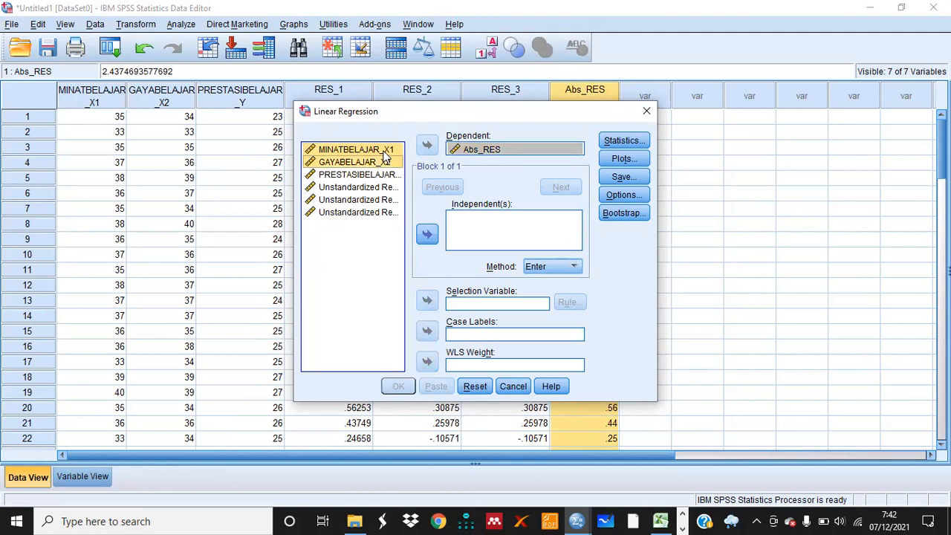
{"action": "left_click", "coordinate": [427, 235]}
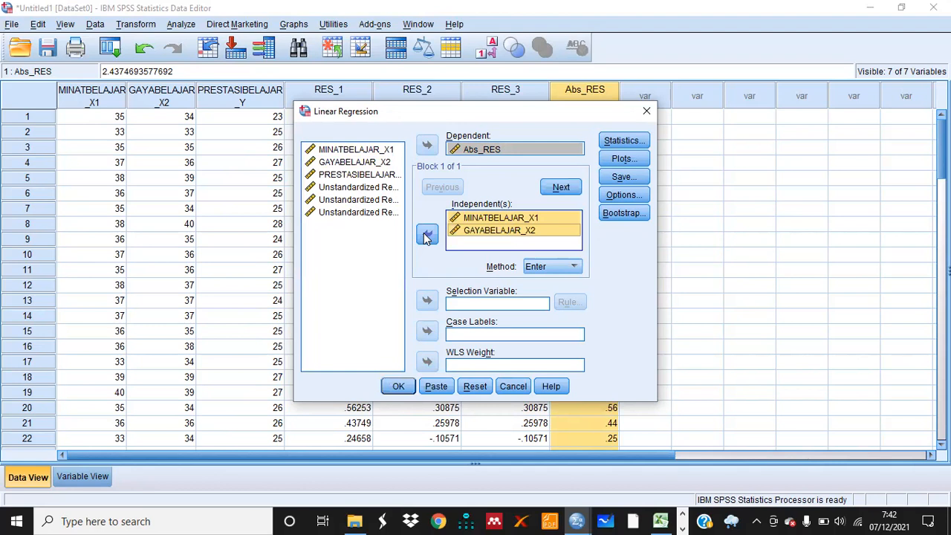
{"action": "left_click", "coordinate": [621, 179]}
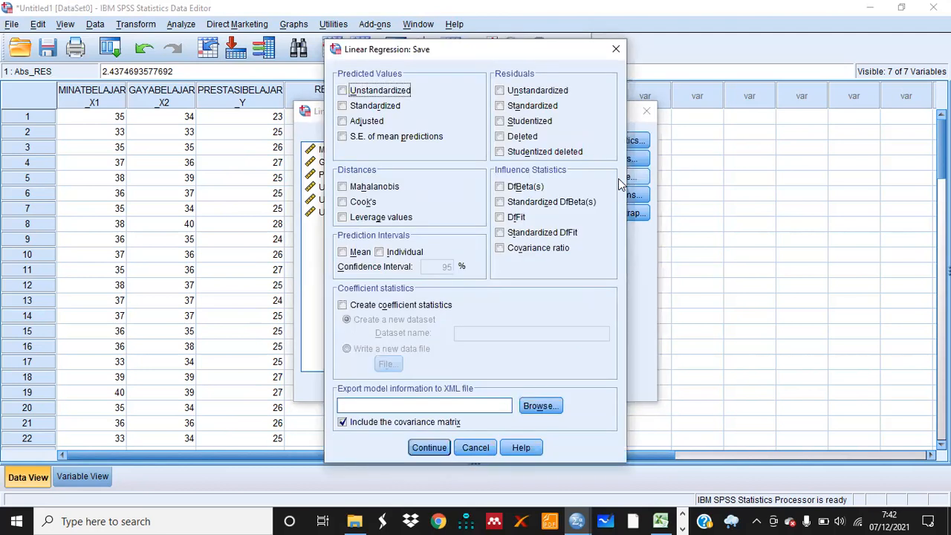
{"action": "left_click", "coordinate": [434, 447]}
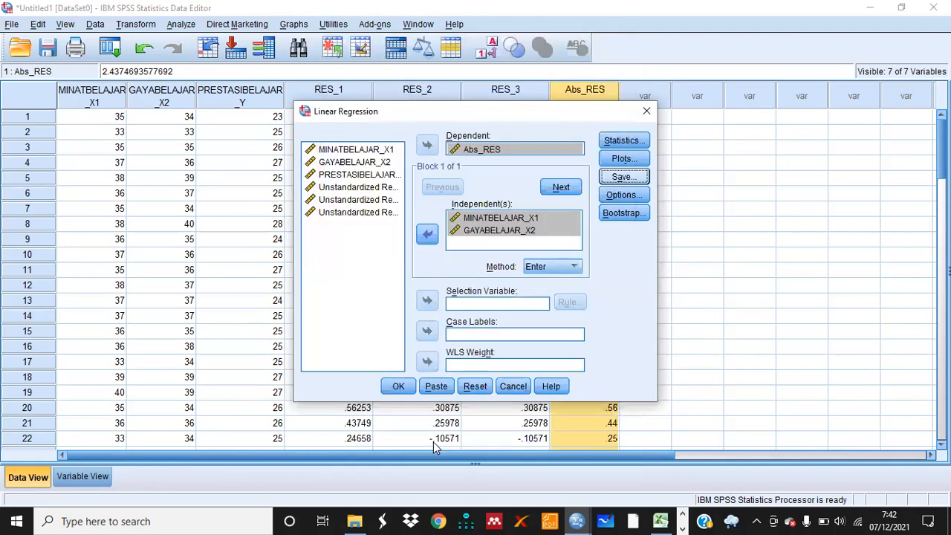
{"action": "left_click", "coordinate": [398, 387]}
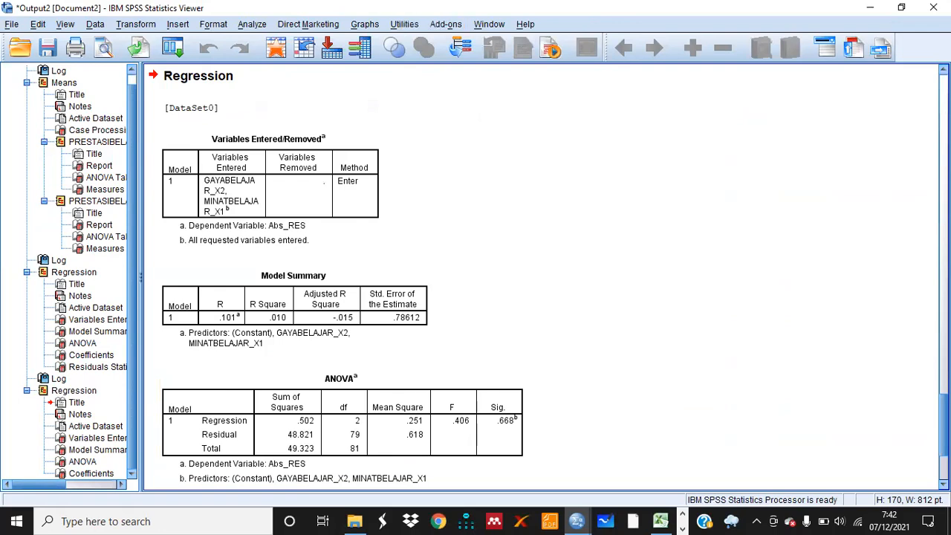
Copy the Coefficients table of the Abs_RES regression from the output
{"action": "scroll", "coordinate": [542, 277], "scroll_direction": "down", "scroll_amount": 5}
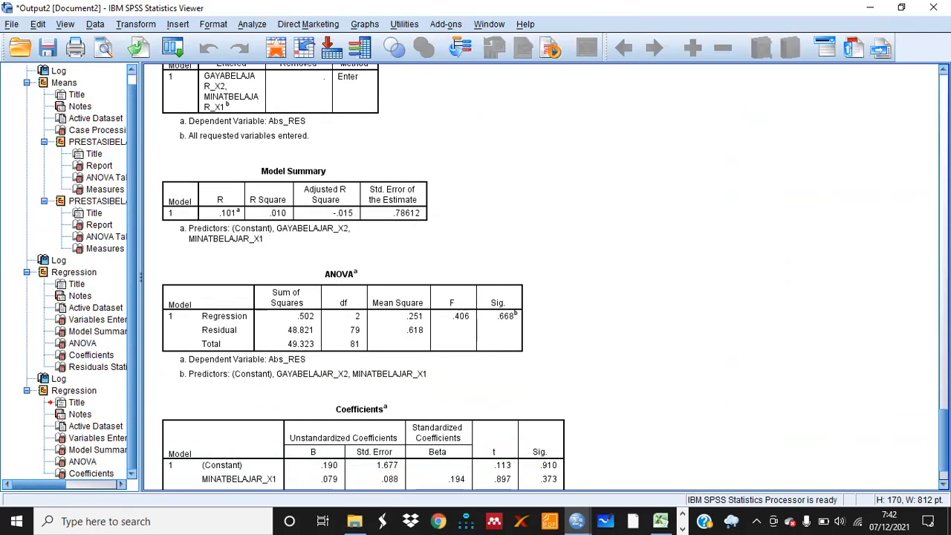
{"action": "scroll", "coordinate": [542, 277], "scroll_direction": "down", "scroll_amount": 1}
{"action": "scroll", "coordinate": [542, 276], "scroll_direction": "down", "scroll_amount": 2}
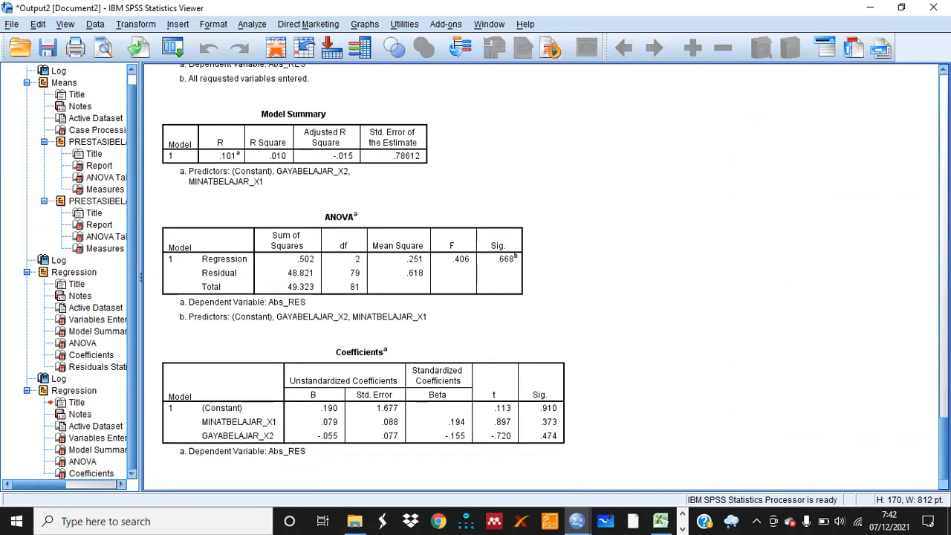
{"action": "left_click", "coordinate": [355, 395]}
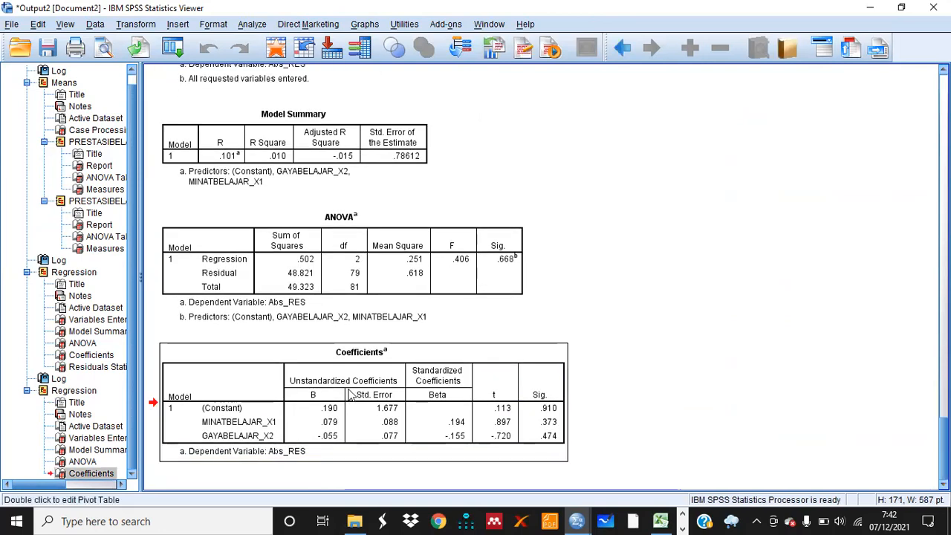
{"action": "right_click", "coordinate": [351, 395]}
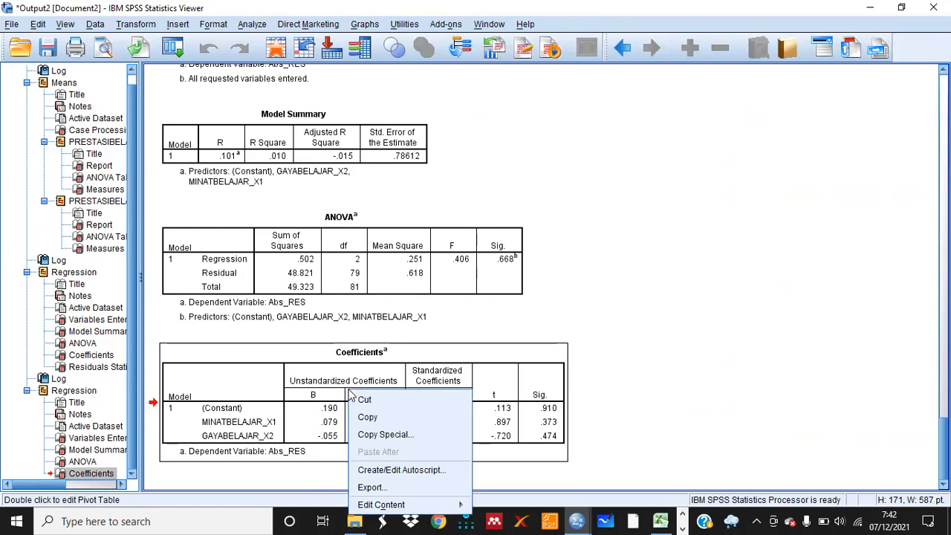
{"action": "left_click", "coordinate": [380, 422]}
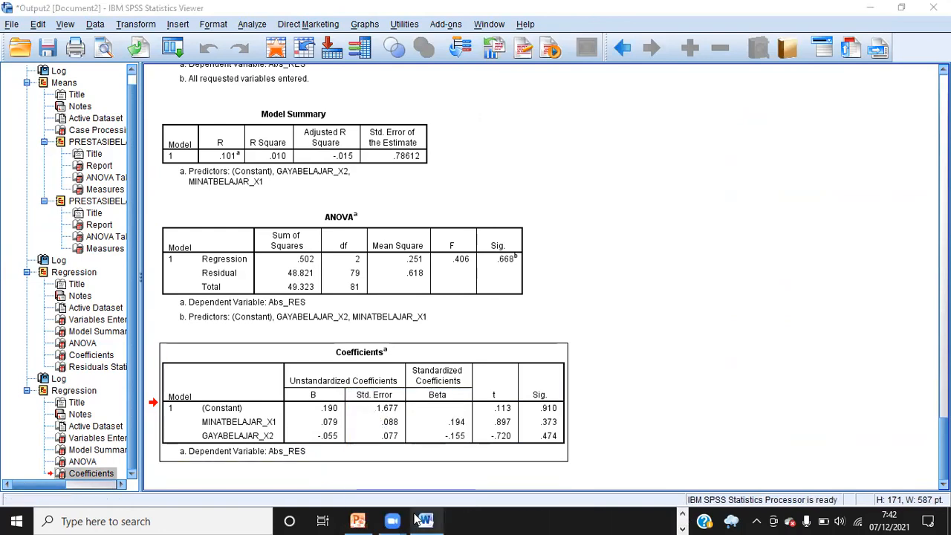
Paste the Coefficients table under the Uji Heteroskedasitas heading in the Word document
{"action": "mouse_move", "coordinate": [426, 521]}
{"action": "left_click", "coordinate": [453, 456]}
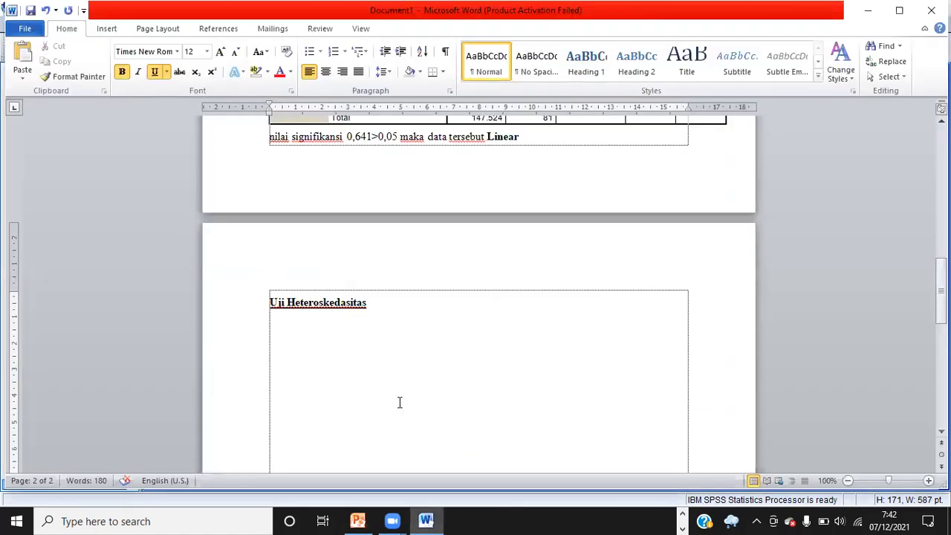
{"action": "key", "text": "ctrl+v"}
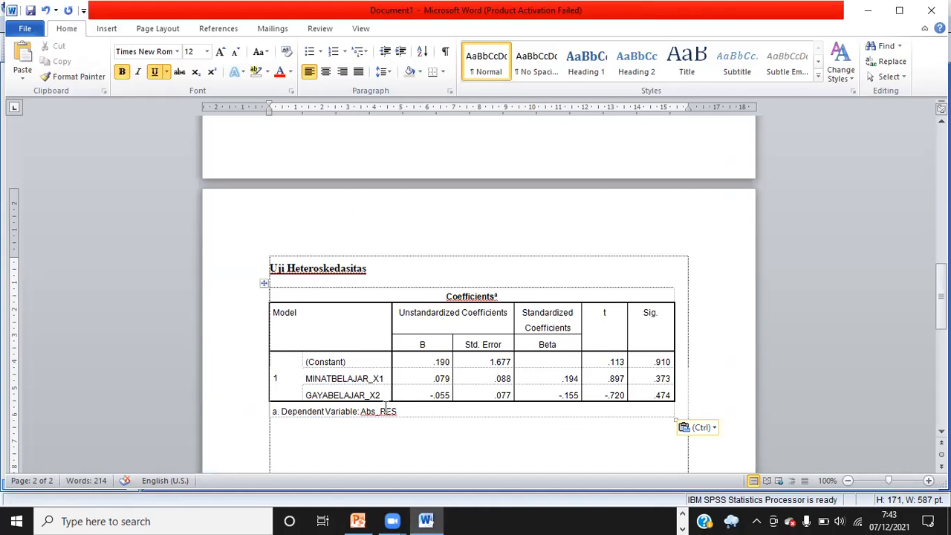
In the PowerPoint slide, copy the rule 'nilai signifikansi >0,05 maka data tersebut tidak terjadi Heteroskedastisitas'
{"action": "mouse_move", "coordinate": [357, 521]}
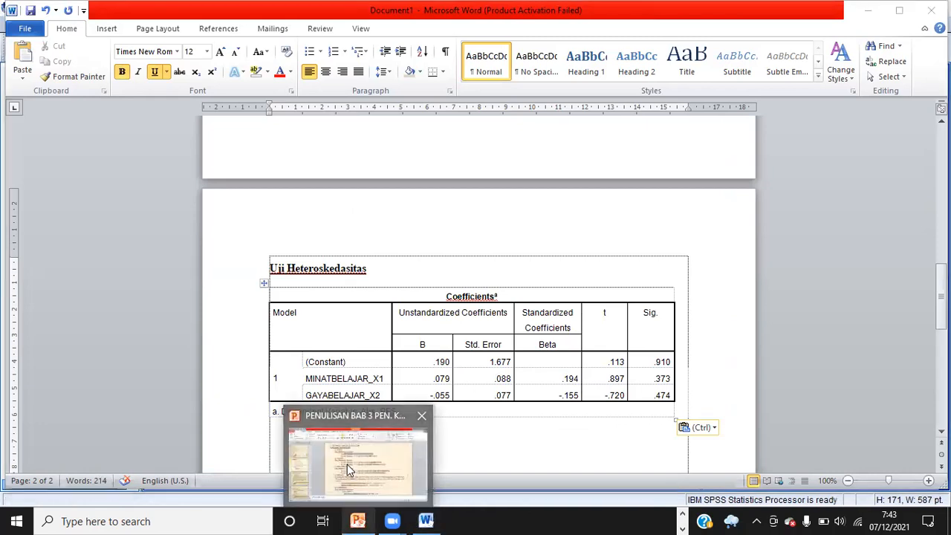
{"action": "left_click", "coordinate": [347, 464]}
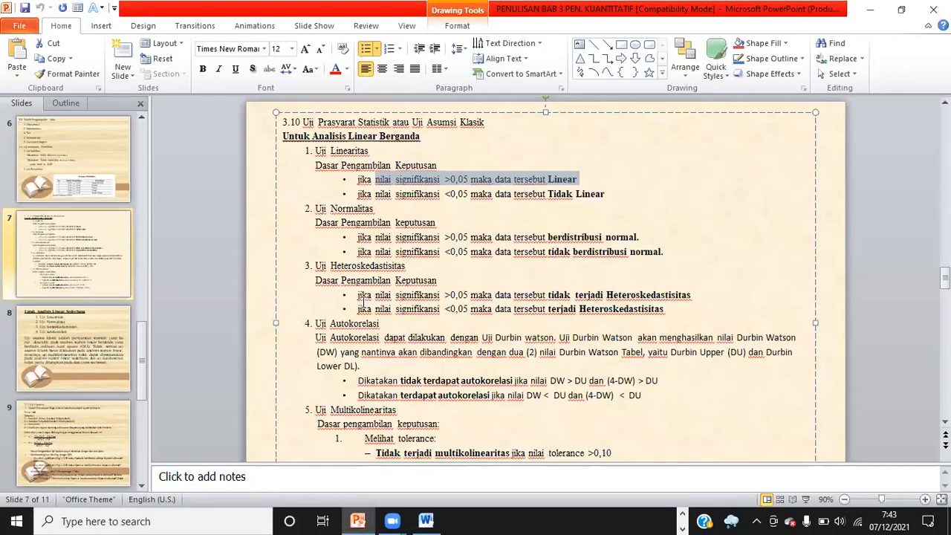
{"action": "left_click_drag", "start_coordinate": [375, 295], "coordinate": [620, 298]}
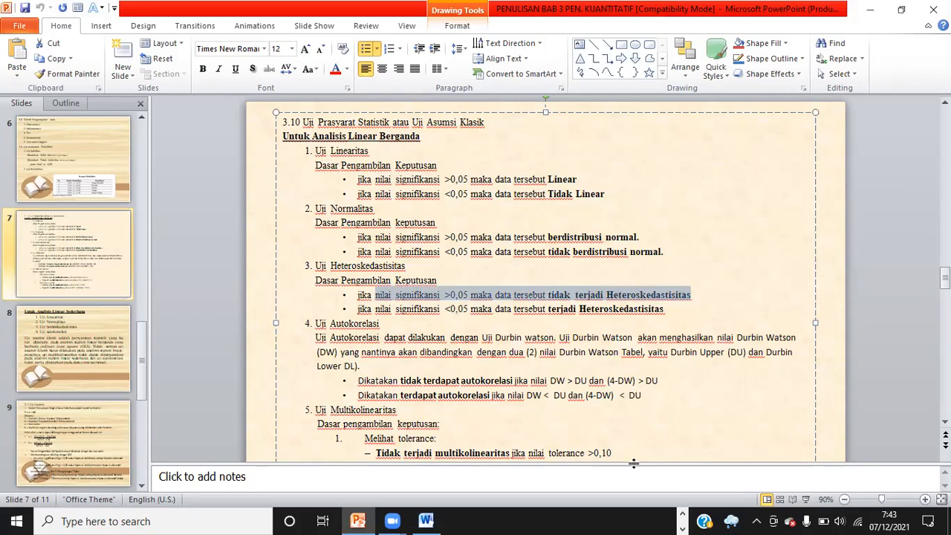
Paste the heteroskedasticity decision rule below the Coefficients table in the Word document
{"action": "mouse_move", "coordinate": [426, 520]}
{"action": "left_click", "coordinate": [458, 465]}
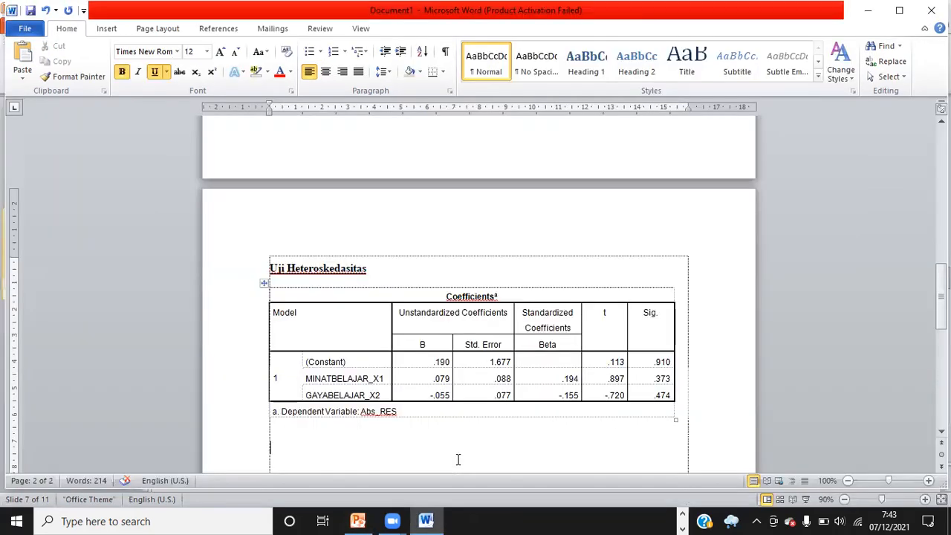
{"action": "left_click", "coordinate": [280, 425]}
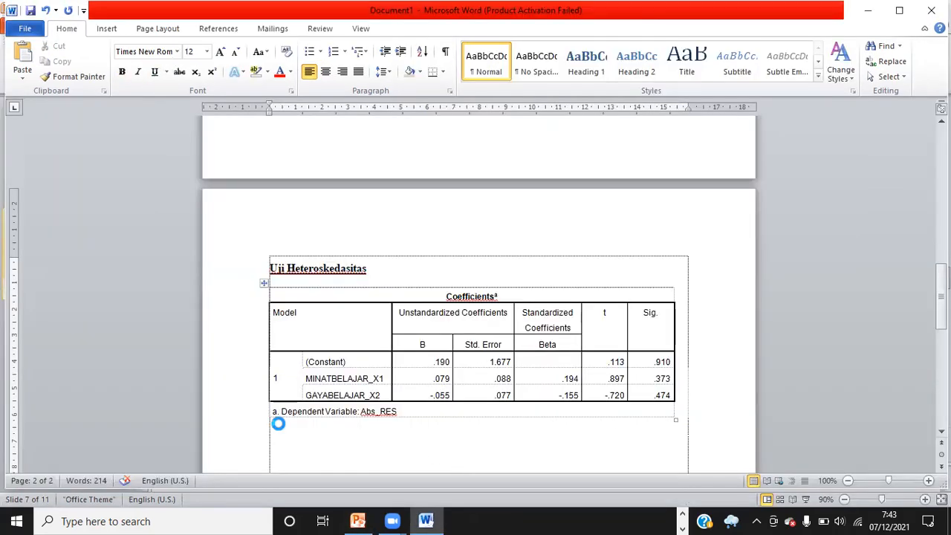
{"action": "key", "text": "ctrl+v"}
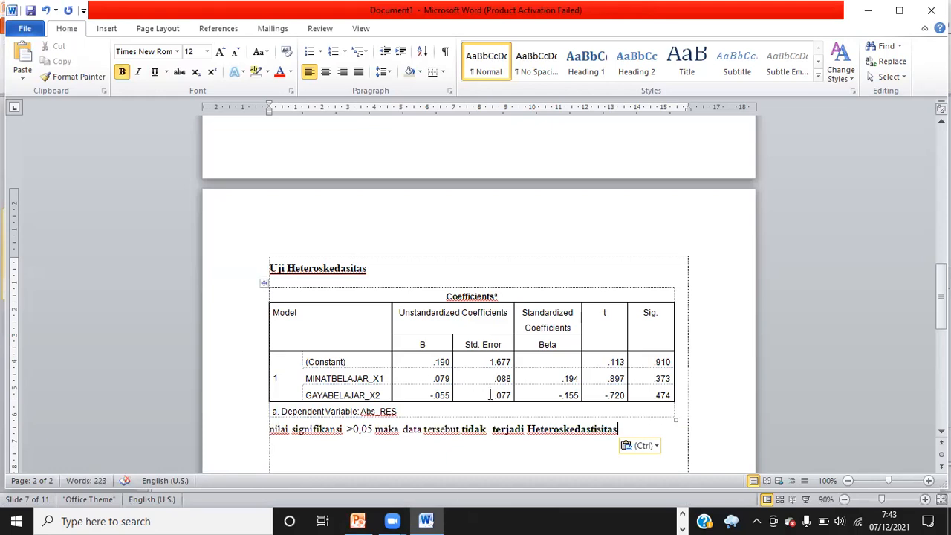
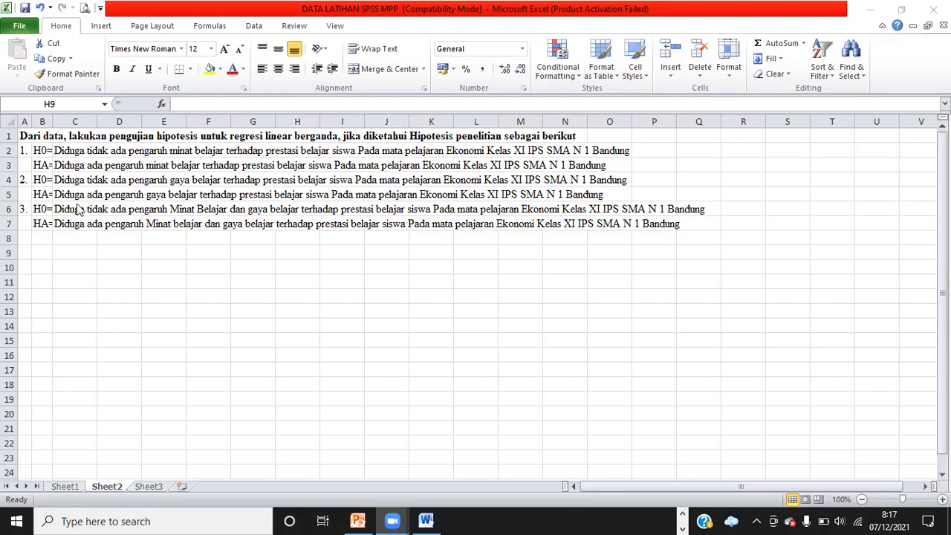
Review the hypotheses on Sheet2 and the research data table on Sheet1
{"action": "left_click", "coordinate": [36, 151]}
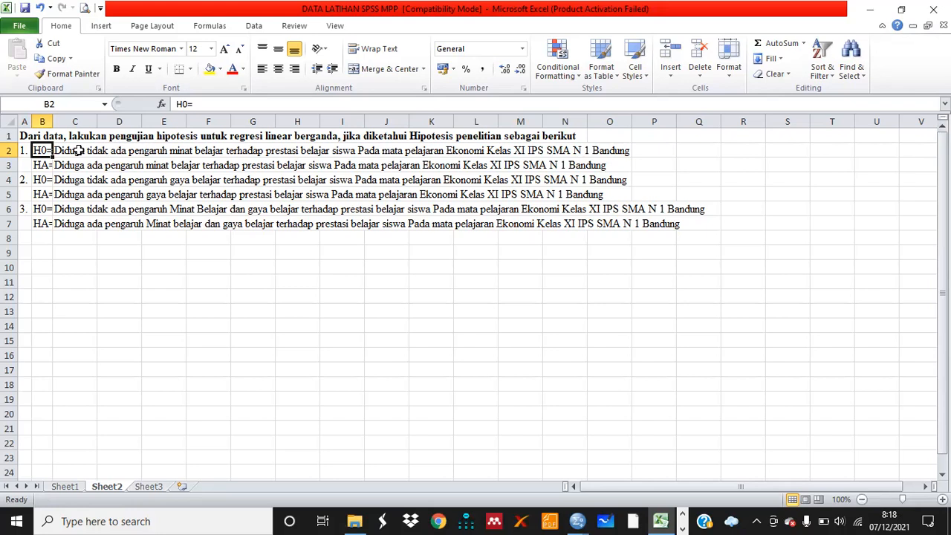
{"action": "left_click", "coordinate": [64, 486]}
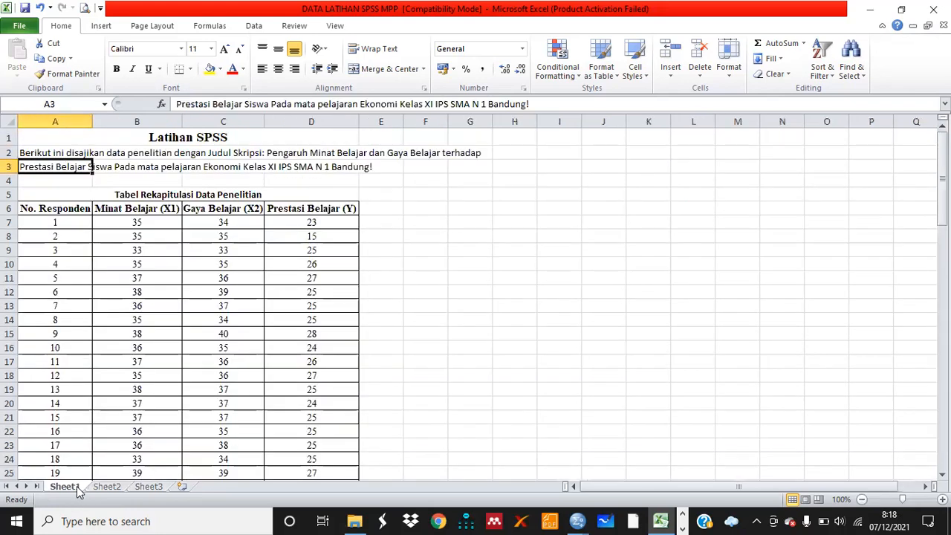
{"action": "left_click", "coordinate": [277, 153]}
{"action": "left_click", "coordinate": [387, 194]}
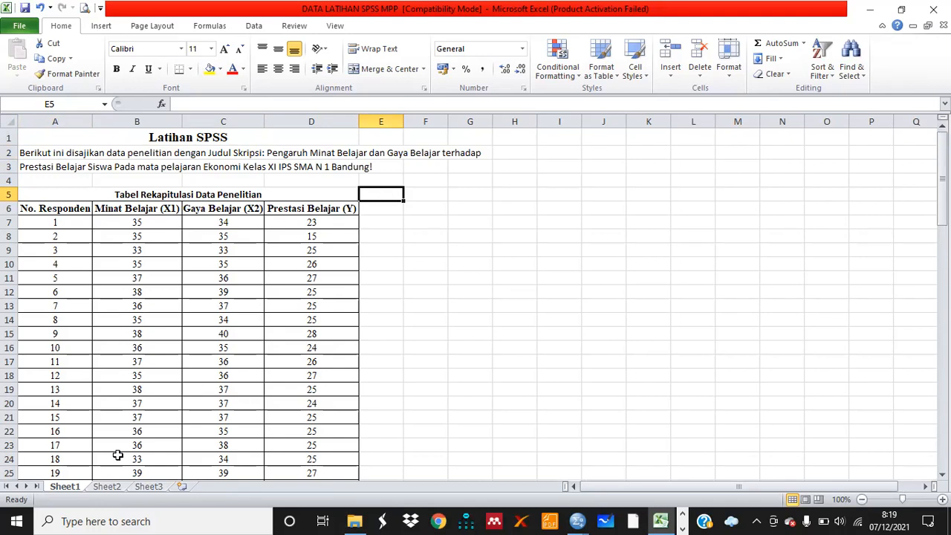
{"action": "left_click", "coordinate": [110, 487]}
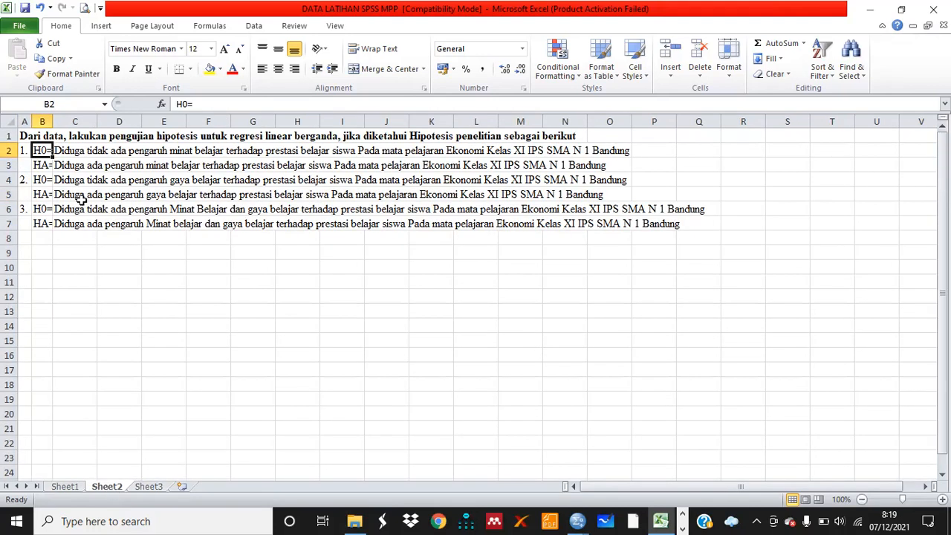
{"action": "left_click", "coordinate": [66, 248]}
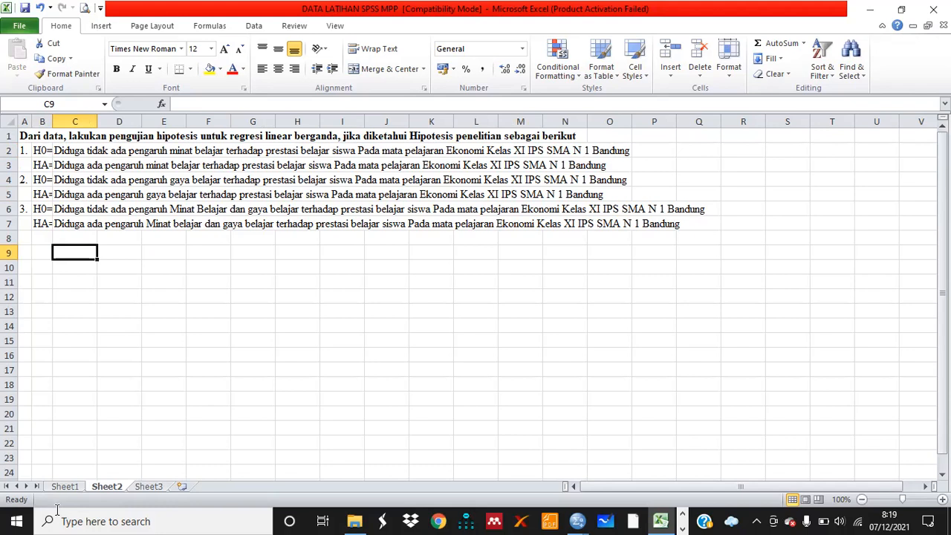
{"action": "left_click", "coordinate": [66, 487]}
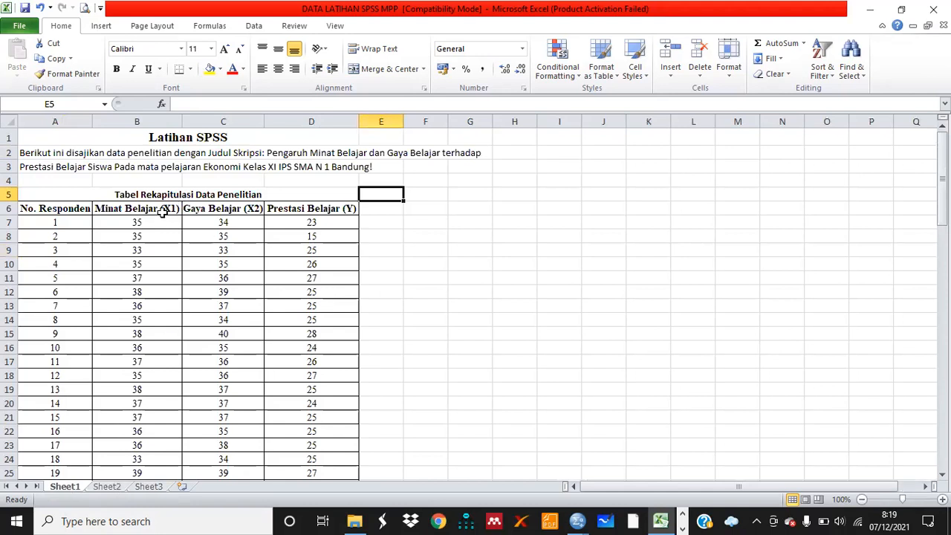
{"action": "left_click", "coordinate": [106, 487]}
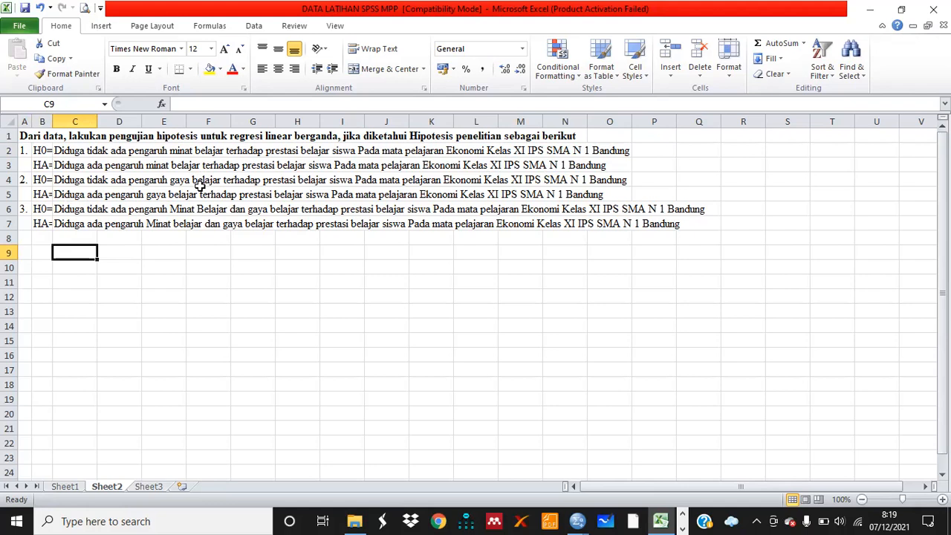
{"action": "left_click", "coordinate": [70, 487]}
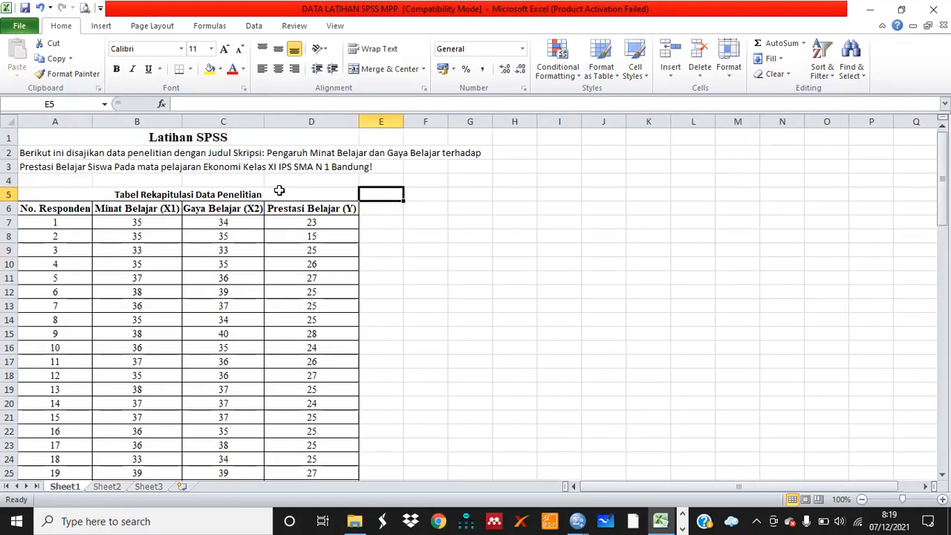
{"action": "left_click", "coordinate": [239, 211]}
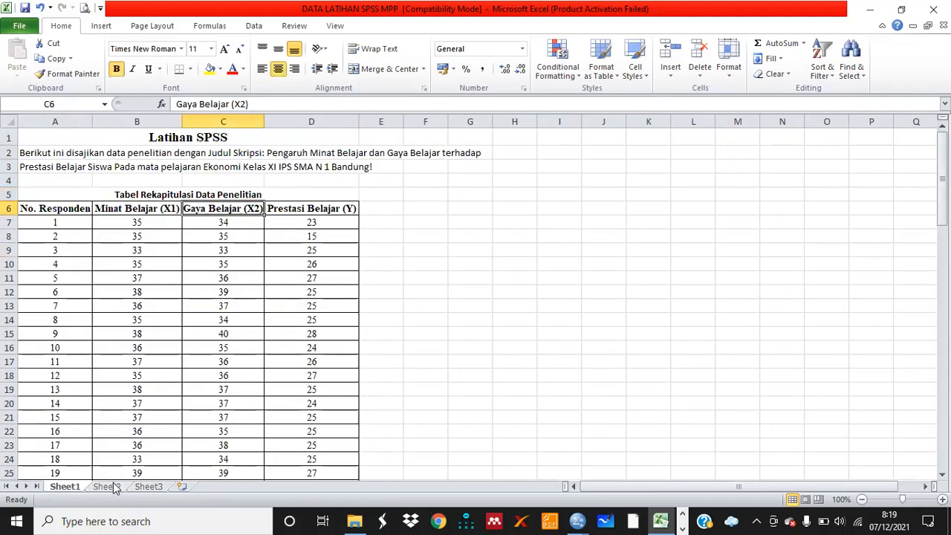
{"action": "left_click", "coordinate": [106, 486]}
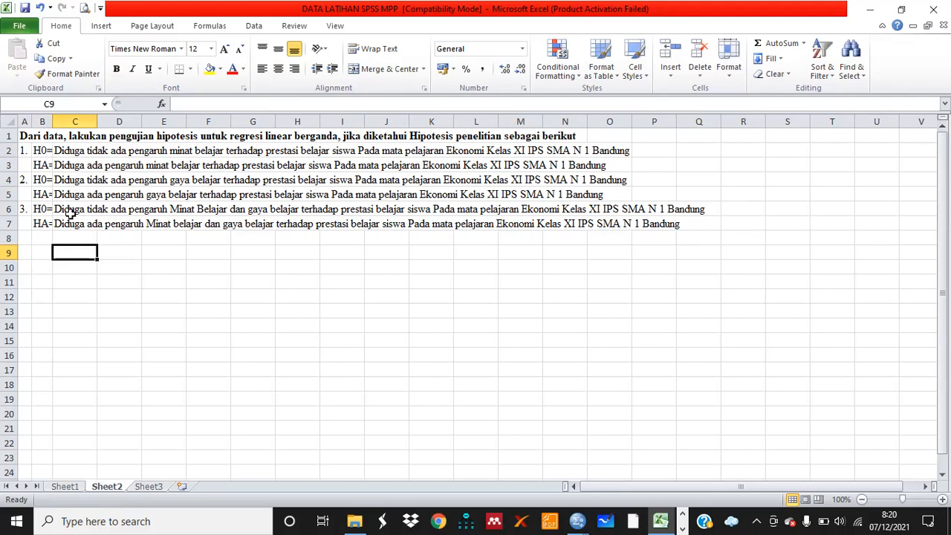
{"action": "left_click", "coordinate": [208, 211]}
{"action": "left_click", "coordinate": [275, 211]}
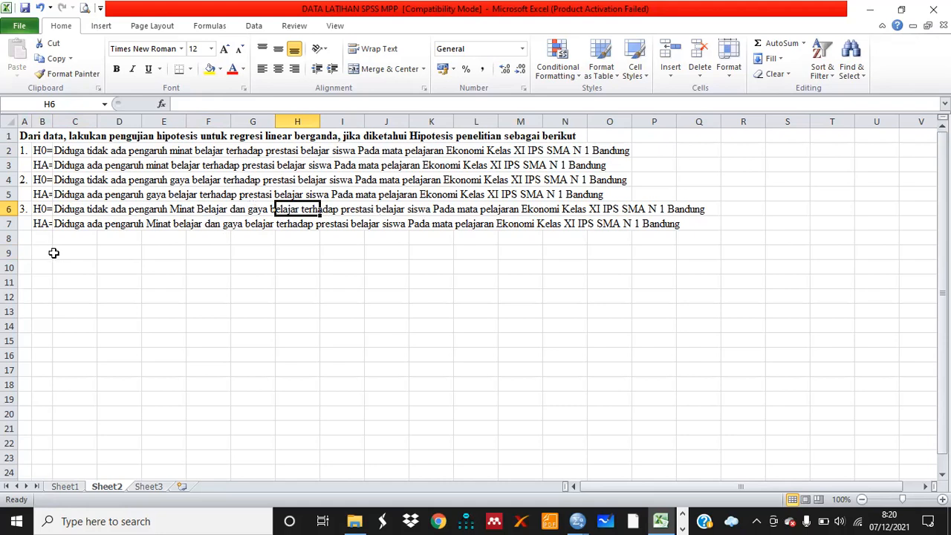
{"action": "left_click", "coordinate": [41, 226]}
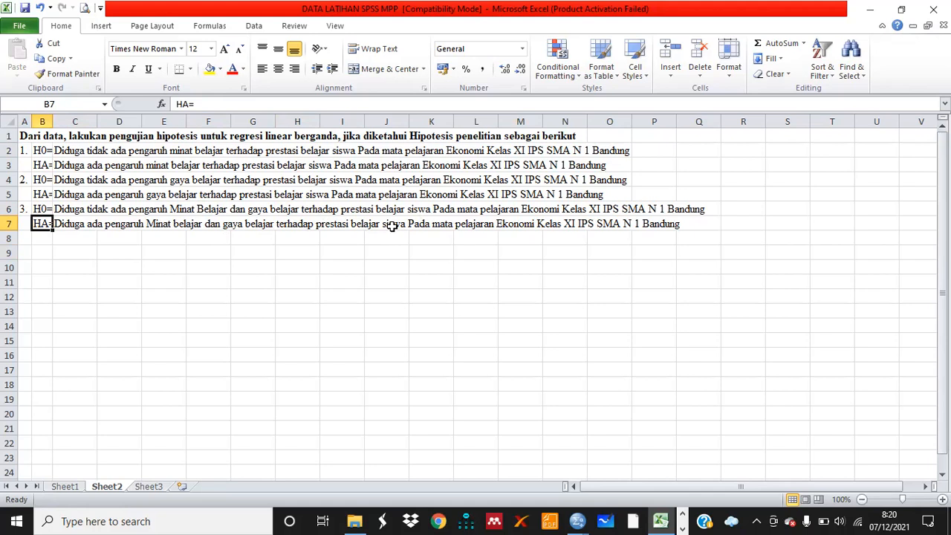
In cell C9 of Sheet2, write the note 'ada interpretasi untuk Hipotesis 1 dan 2-> Pengaruhnya Parsial (X1->Y), (X2->Y)'
{"action": "left_click", "coordinate": [65, 255]}
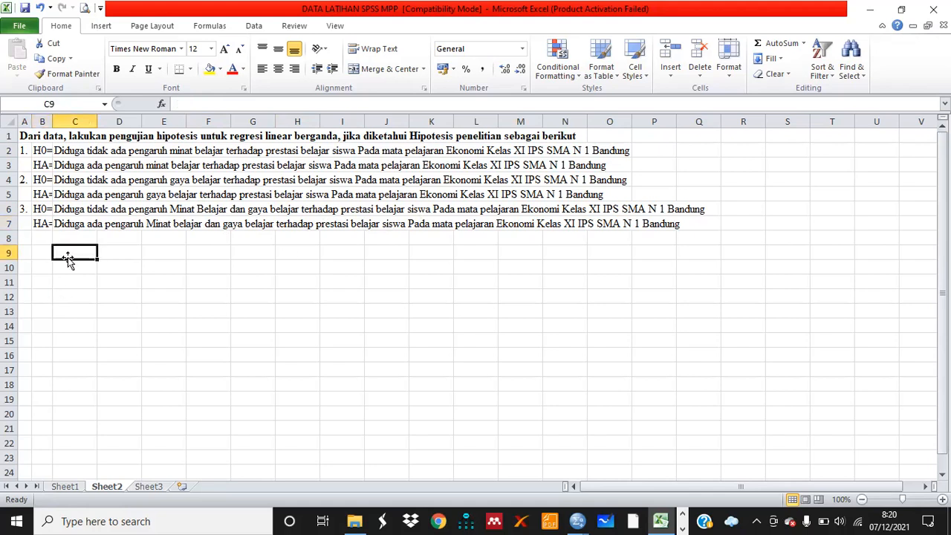
{"action": "type", "text": "ada"}
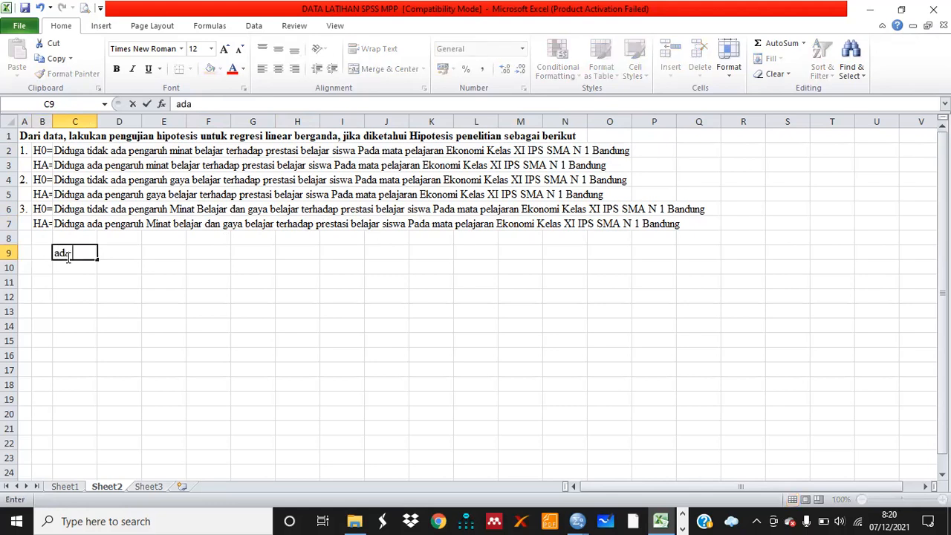
{"action": "type", "text": " interpretasi "}
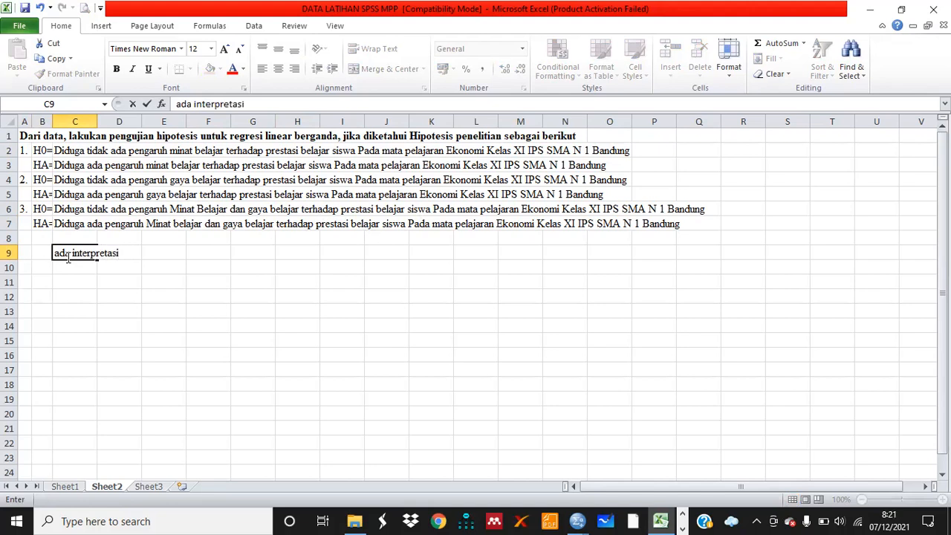
{"action": "type", "text": "untuk Hipotes"}
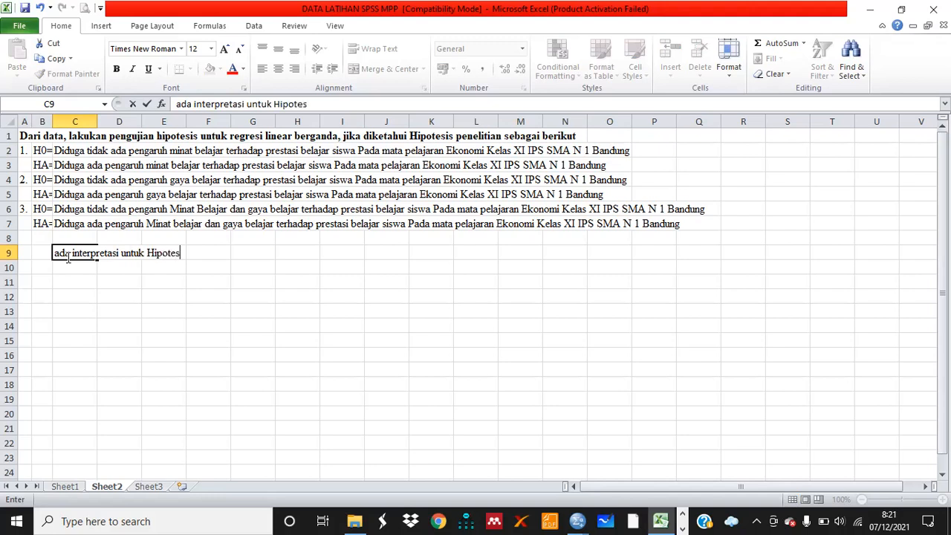
{"action": "type", "text": "is 1 dan 2->"}
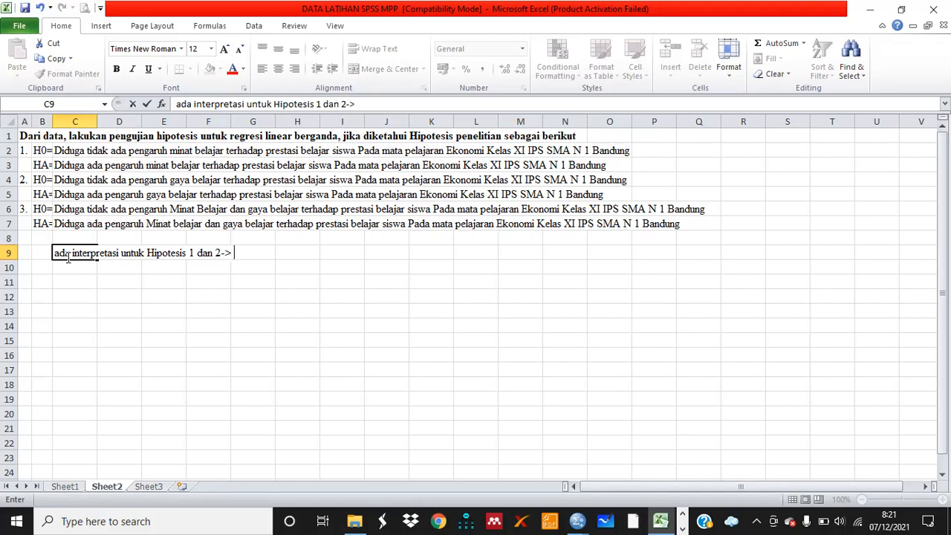
{"action": "type", "text": " Pengaruhnya "}
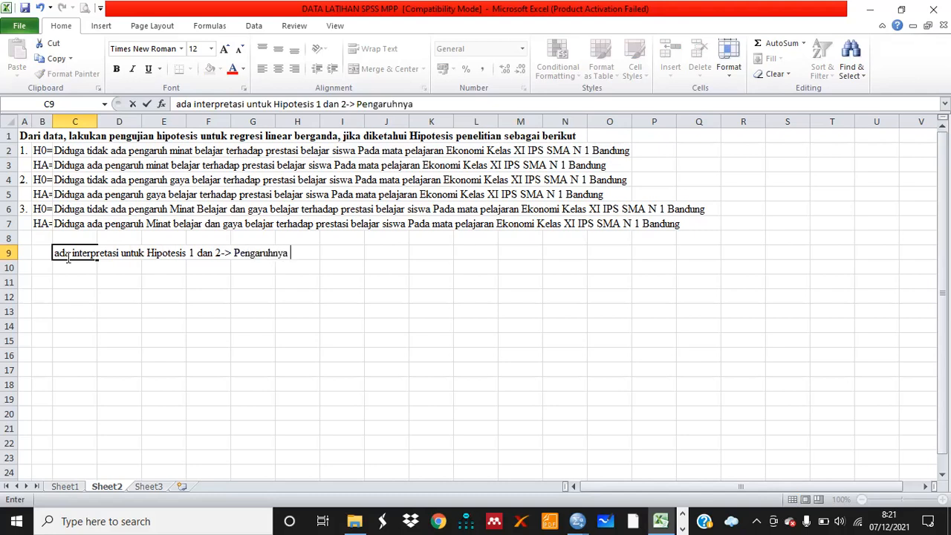
{"action": "type", "text": "Parsial (X1"}
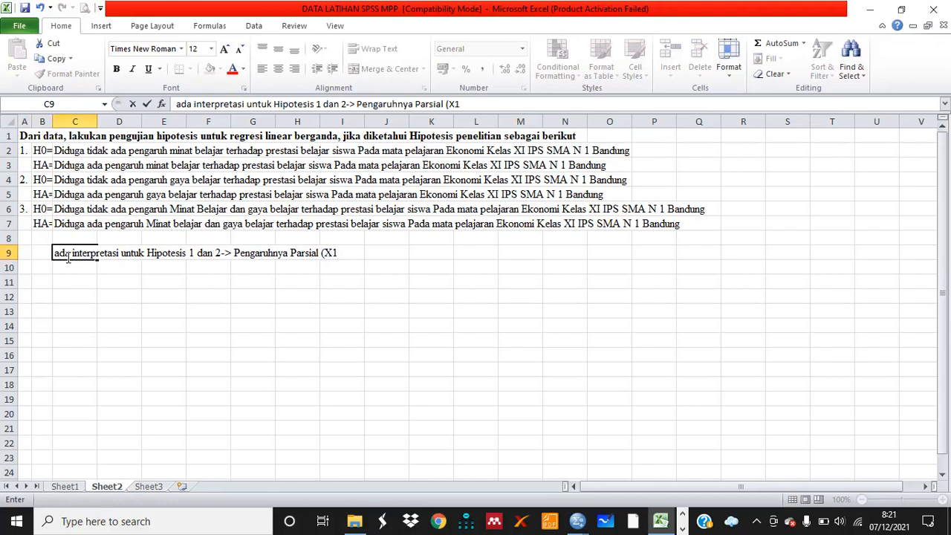
{"action": "type", "text": "->Y), (X2-"}
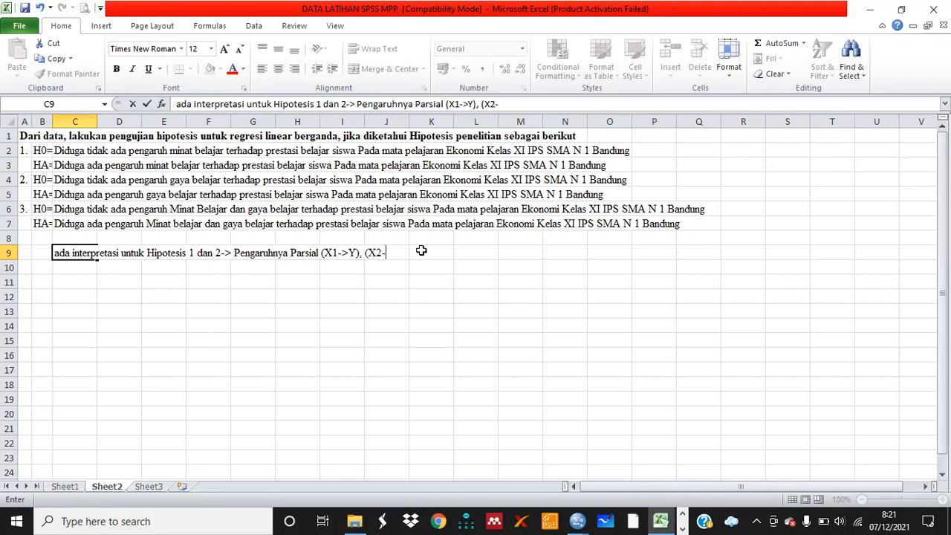
{"action": "type", "text": ">Y)"}
{"action": "left_click", "coordinate": [71, 267]}
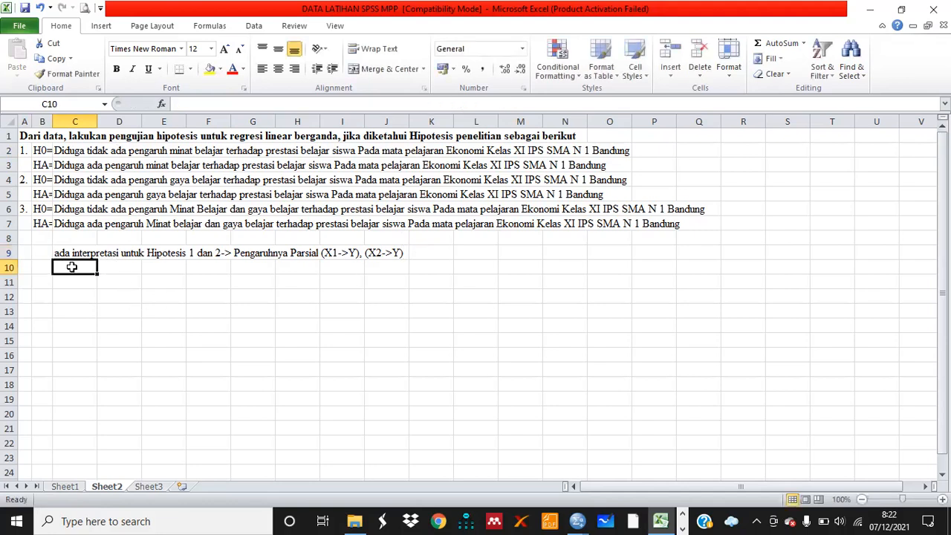
Copy the same note into cell C10 and change its hypothesis reference to 'Hipotesis 3'
{"action": "double_click", "coordinate": [61, 269]}
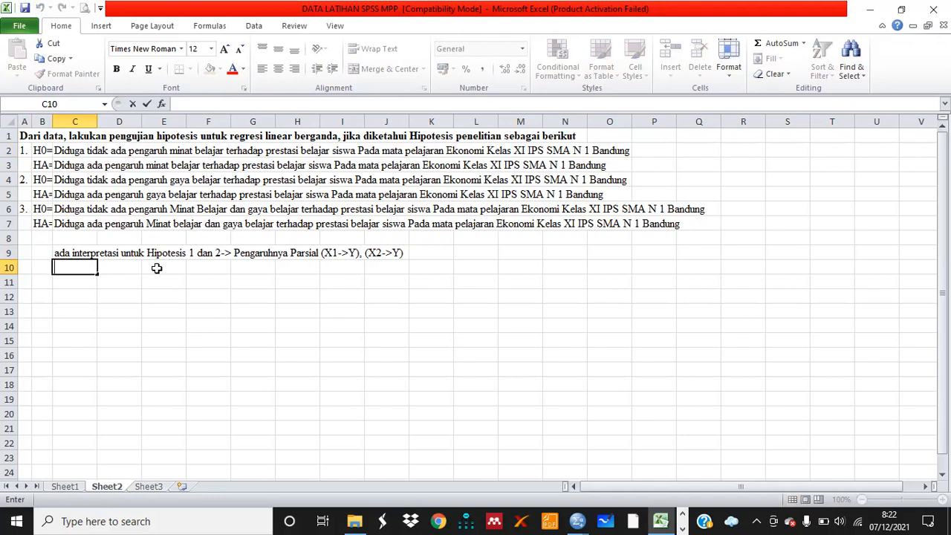
{"action": "type", "text": "A"}
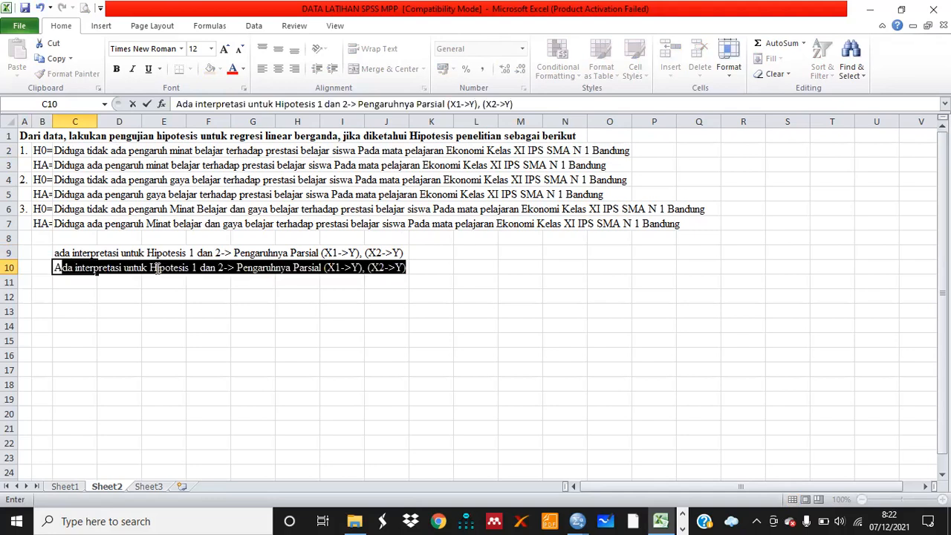
{"action": "key", "text": "Tab"}
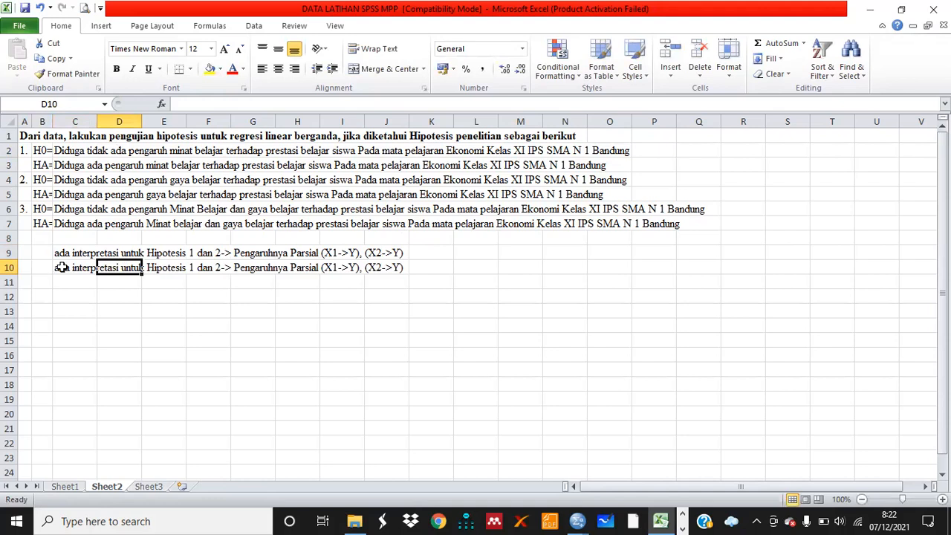
{"action": "double_click", "coordinate": [61, 266]}
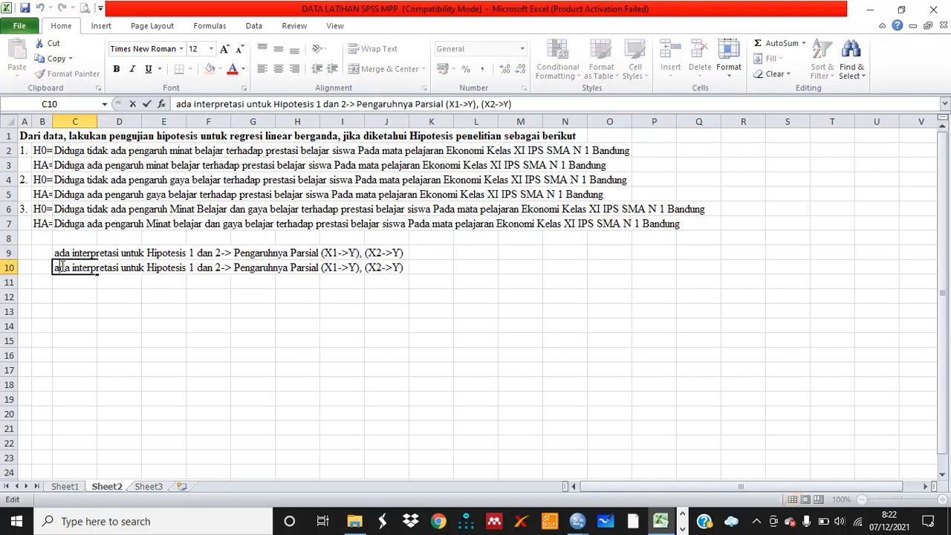
{"action": "left_click", "coordinate": [227, 271]}
{"action": "key", "text": "BackSpace"}
{"action": "key", "text": "BackSpace"}
{"action": "key", "text": "BackSpace"}
{"action": "key", "text": "BackSpace"}
{"action": "key", "text": "BackSpace"}
{"action": "key", "text": "BackSpace"}
{"action": "key", "text": "BackSpace"}
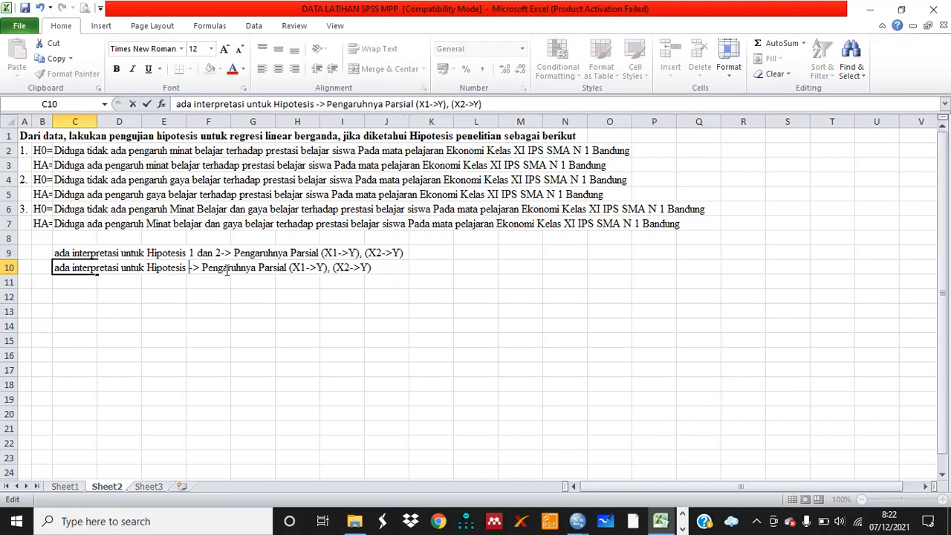
{"action": "type", "text": "3"}
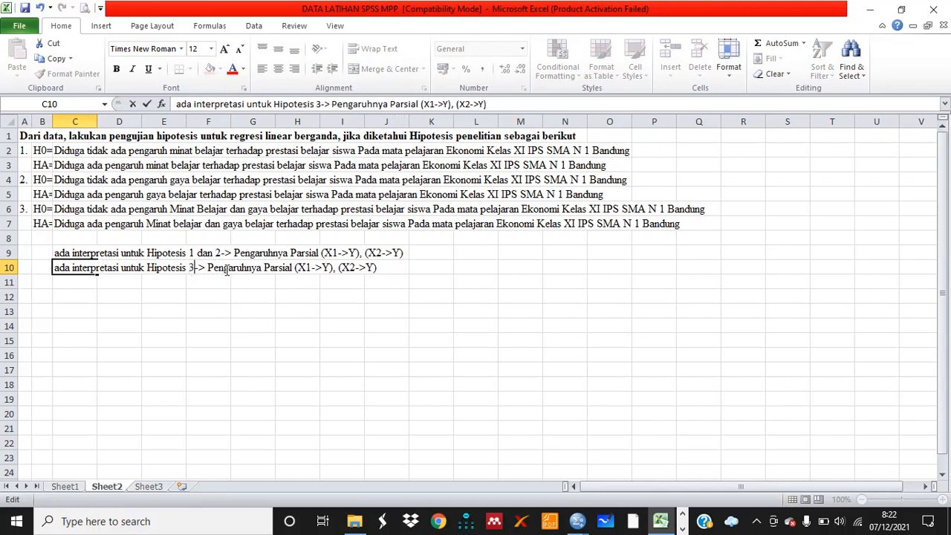
Change the cell C10 note to 'Pengaruhnya Simultan (X1 & X2 ->Y)'
{"action": "left_click", "coordinate": [294, 267]}
{"action": "key", "text": "BackSpace"}
{"action": "key", "text": "BackSpace"}
{"action": "key", "text": "BackSpace"}
{"action": "key", "text": "BackSpace"}
{"action": "key", "text": "BackSpace"}
{"action": "key", "text": "BackSpace"}
{"action": "key", "text": "BackSpace"}
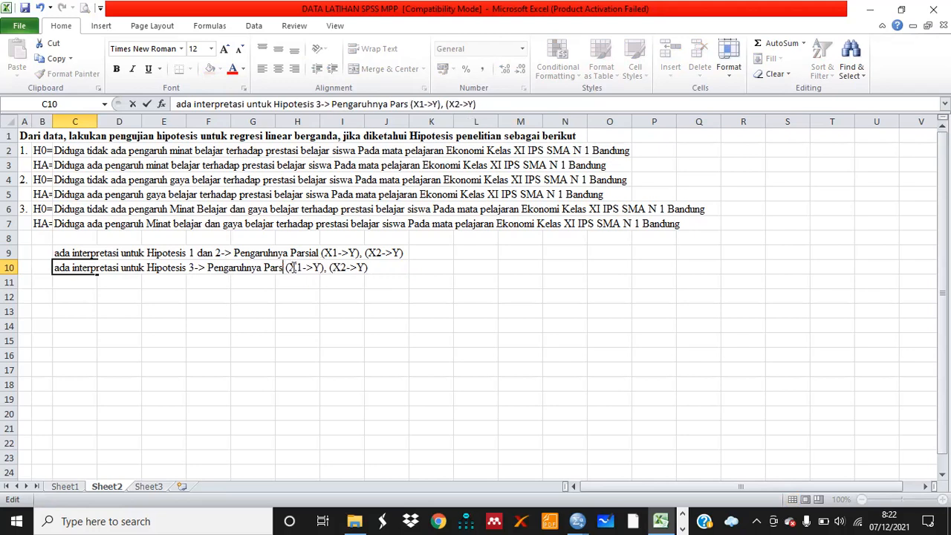
{"action": "type", "text": "Simult"}
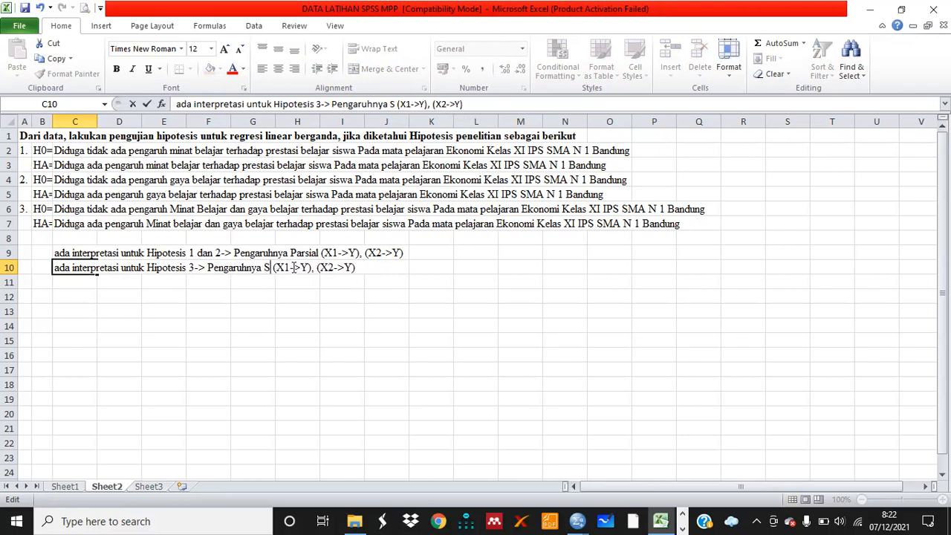
{"action": "type", "text": "an"}
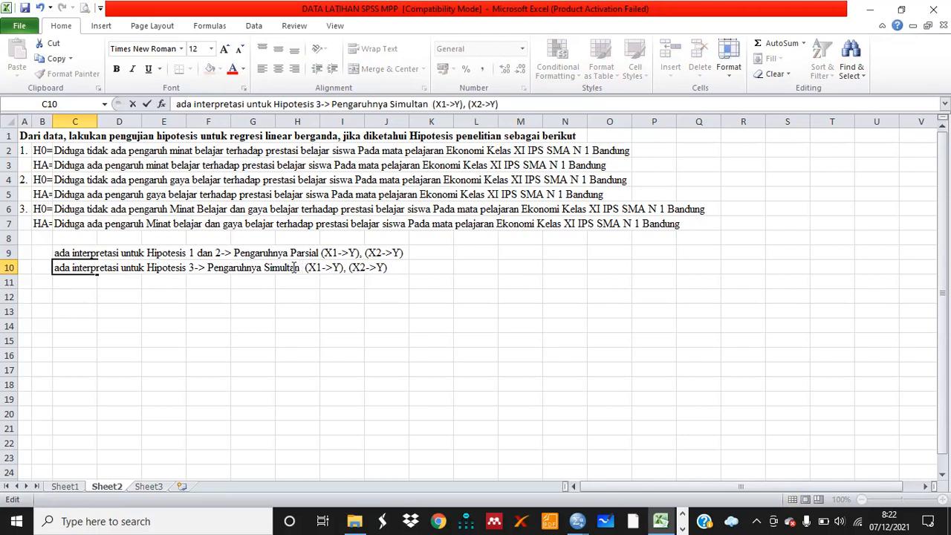
{"action": "key", "text": "Right"}
{"action": "key", "text": "Right"}
{"action": "key", "text": "Right"}
{"action": "key", "text": "Right"}
{"action": "key", "text": "Right"}
{"action": "key", "text": "Right"}
{"action": "key", "text": "Right"}
{"action": "key", "text": "Right"}
{"action": "key", "text": "Right"}
{"action": "key", "text": "Right"}
{"action": "key", "text": "Right"}
{"action": "key", "text": "Right"}
{"action": "key", "text": "Right"}
{"action": "key", "text": "Right"}
{"action": "key", "text": "Right"}
{"action": "key", "text": "Right"}
{"action": "key", "text": "BackSpace"}
{"action": "key", "text": "BackSpace"}
{"action": "key", "text": "BackSpace"}
{"action": "key", "text": "BackSpace"}
{"action": "key", "text": "BackSpace"}
{"action": "key", "text": "BackSpace"}
{"action": "key", "text": "BackSpace"}
{"action": "key", "text": "BackSpace"}
{"action": "key", "text": "BackSpace"}
{"action": "key", "text": "BackSpace"}
{"action": "key", "text": "Left"}
{"action": "key", "text": "Left"}
{"action": "key", "text": "Left"}
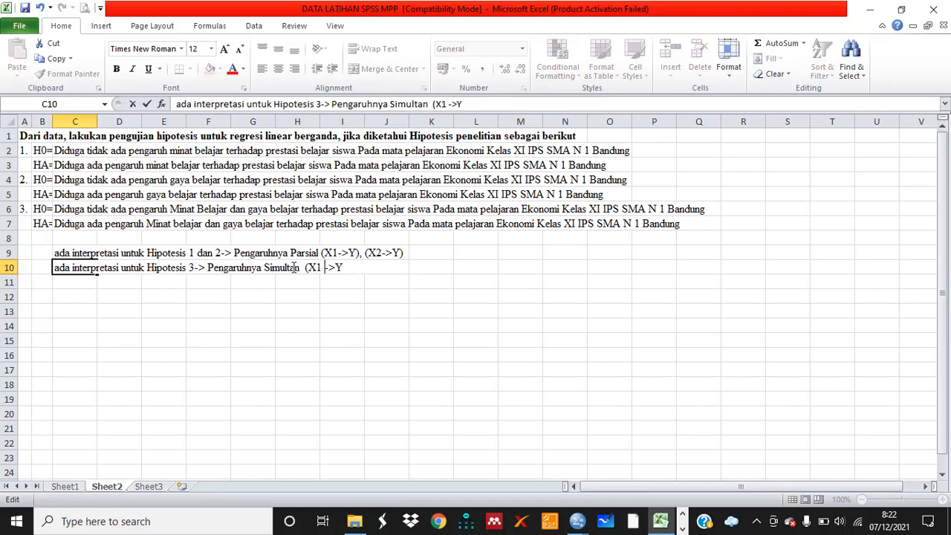
{"action": "type", "text": "& X2"}
{"action": "key", "text": "End"}
{"action": "type", "text": ")"}
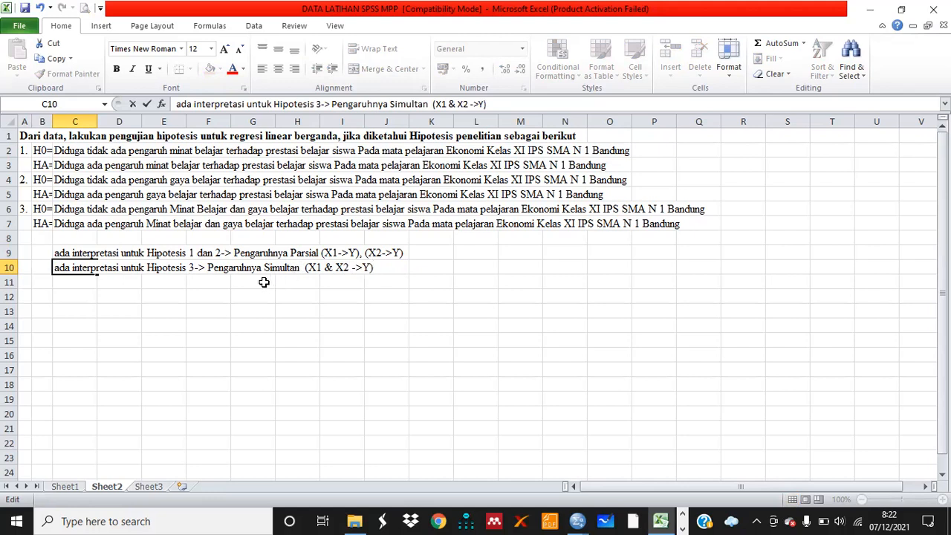
{"action": "left_click", "coordinate": [173, 279]}
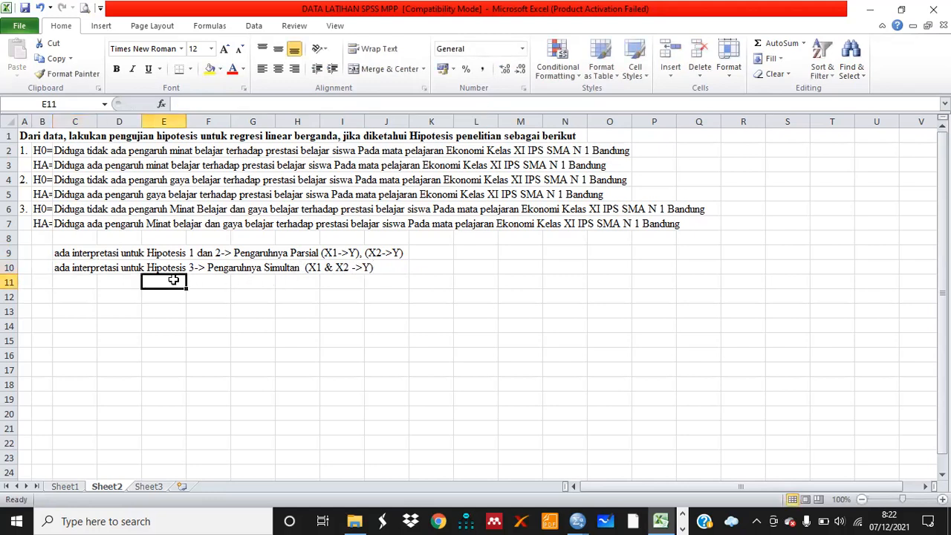
Bold the words 'Pengaruhnya Parsial' in the cell C9 note on Sheet2
{"action": "double_click", "coordinate": [55, 252]}
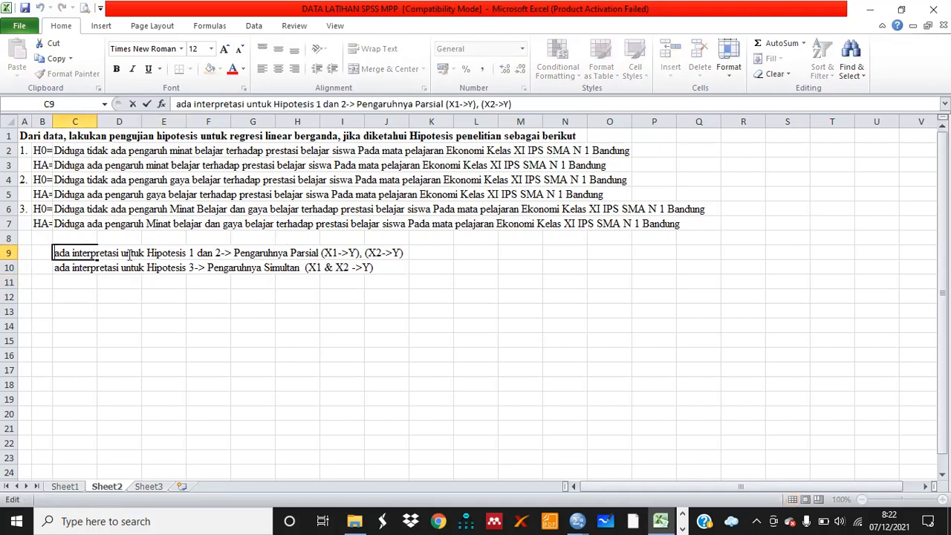
{"action": "left_click_drag", "start_coordinate": [235, 254], "coordinate": [320, 253]}
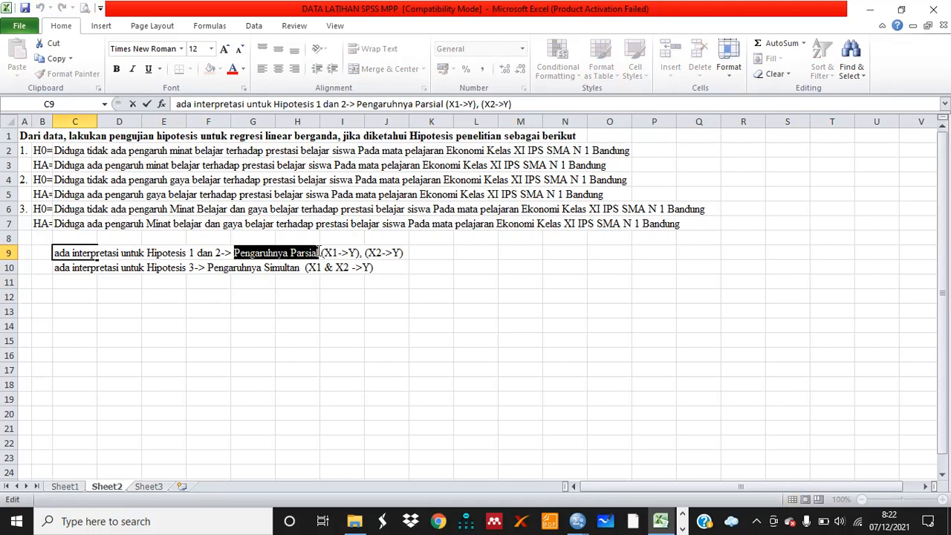
{"action": "key", "text": "ctrl+b"}
{"action": "left_click", "coordinate": [402, 251]}
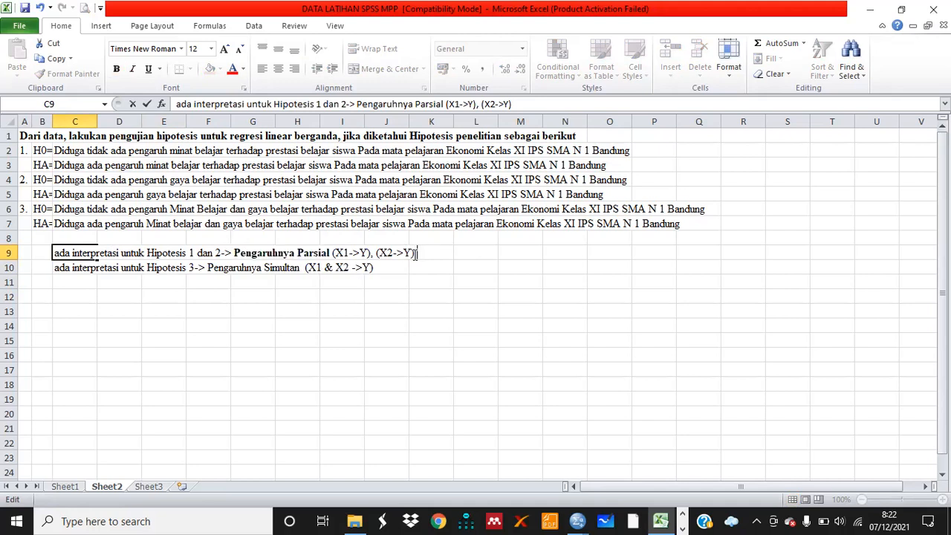
Append ' Lihat hasilnya dari Uji t' to the C9 note and bold 'Uji t'
{"action": "type", "text": "Lihat hasi"}
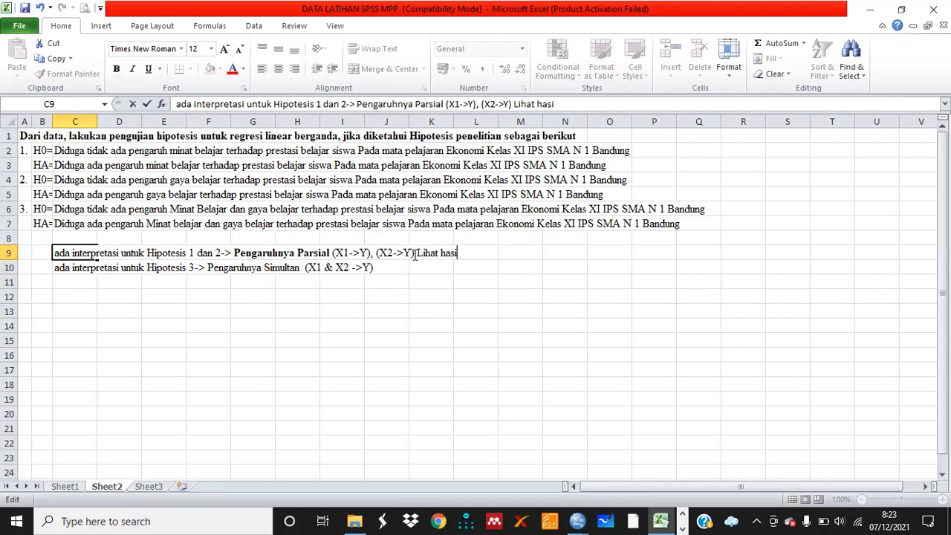
{"action": "type", "text": "lnya dari U"}
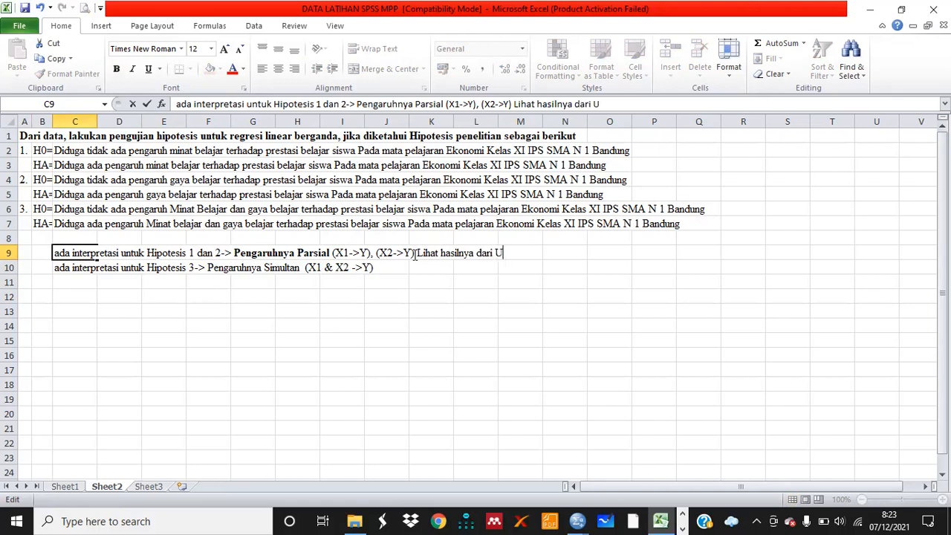
{"action": "type", "text": "ji t"}
{"action": "left_click_drag", "start_coordinate": [495, 253], "coordinate": [514, 254]}
{"action": "key", "text": "ctrl+b"}
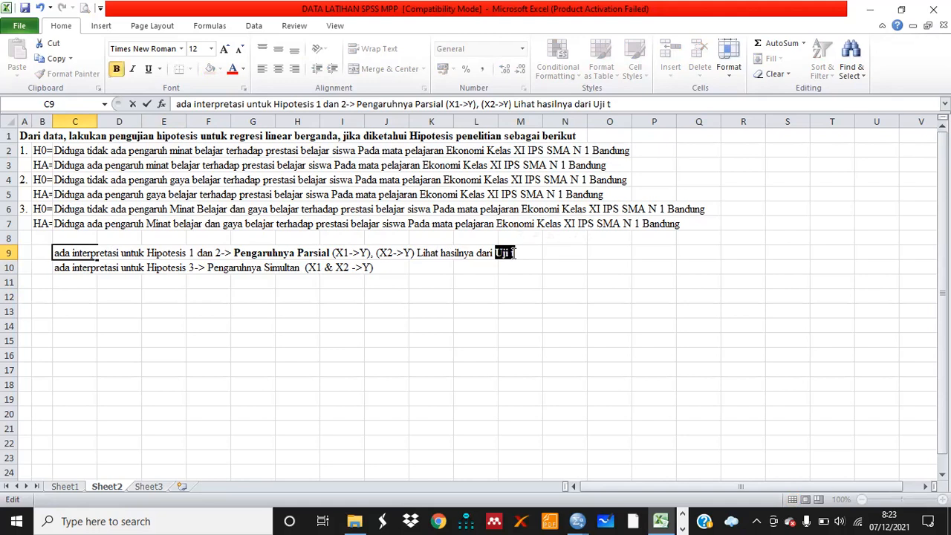
Bold the words 'Pengaruhnya Simultan' in the cell C10 note
{"action": "double_click", "coordinate": [67, 271]}
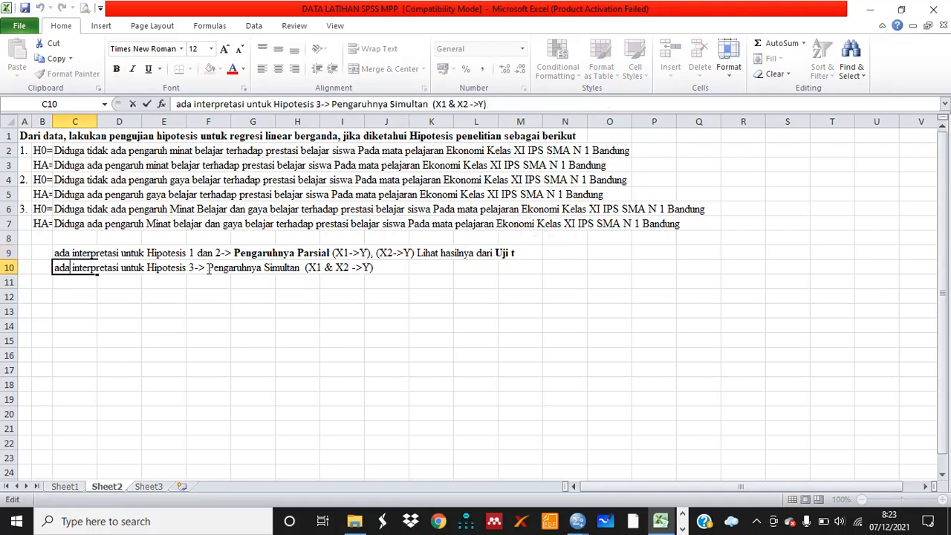
{"action": "left_click_drag", "start_coordinate": [208, 269], "coordinate": [304, 268]}
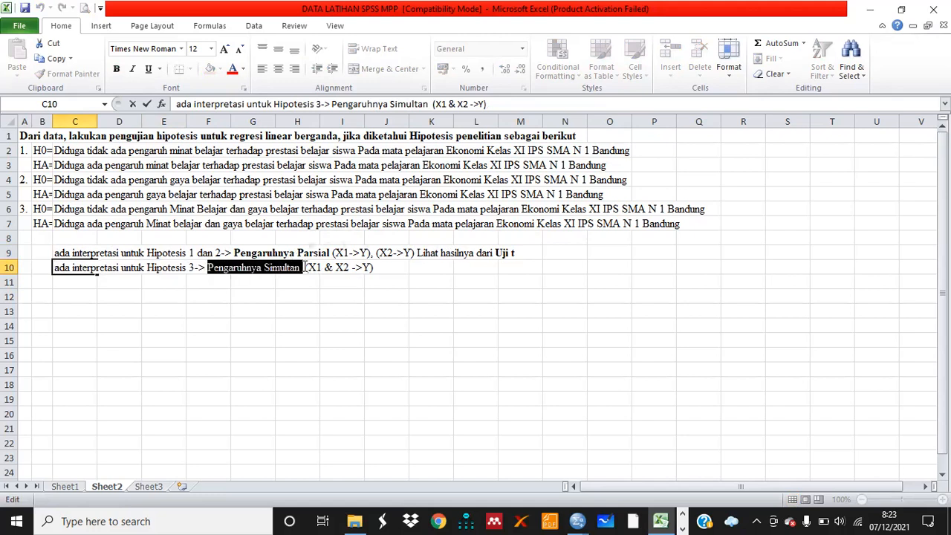
{"action": "key", "text": "ctrl+b"}
{"action": "left_click", "coordinate": [397, 269]}
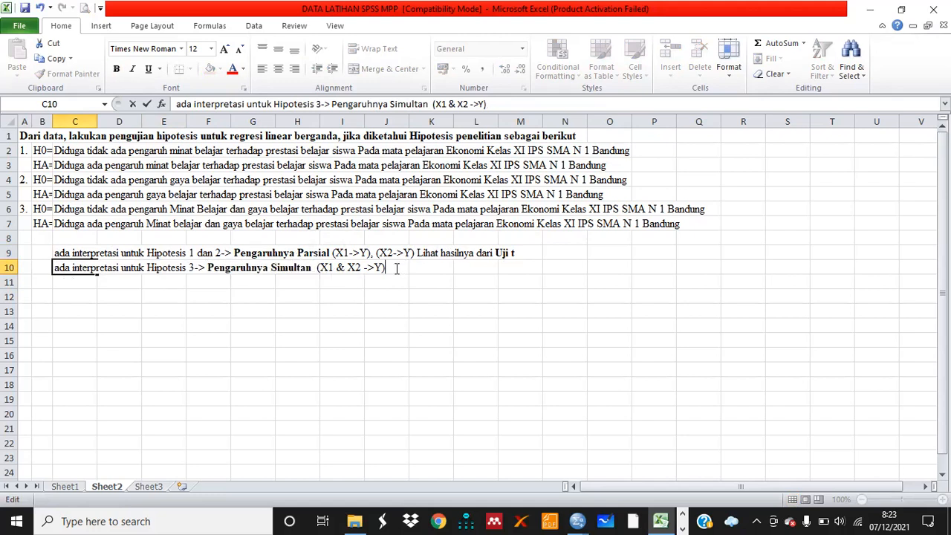
Append ' Lihat hasilnya dari Uji f' to the C10 note and bold 'Uji f'
{"action": "type", "text": "Lihat has"}
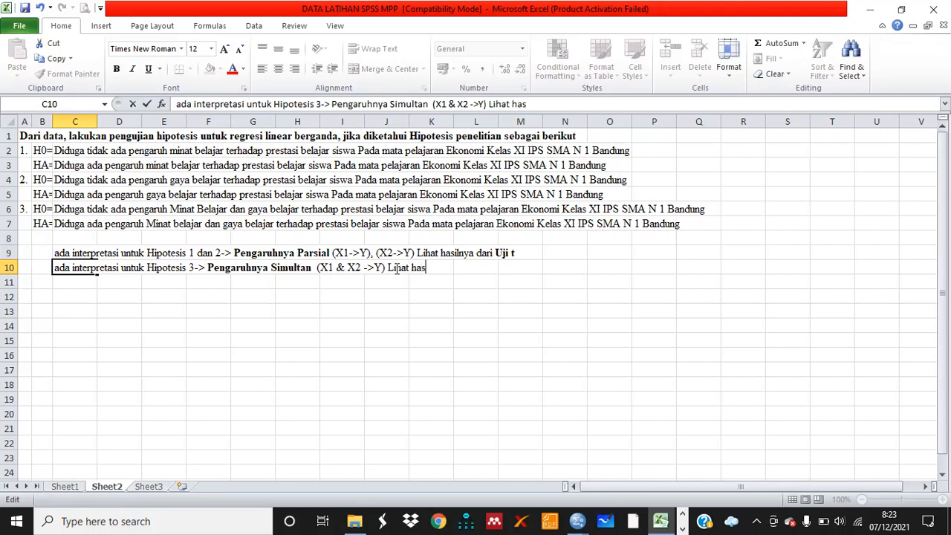
{"action": "type", "text": "ilnya dari Uji f"}
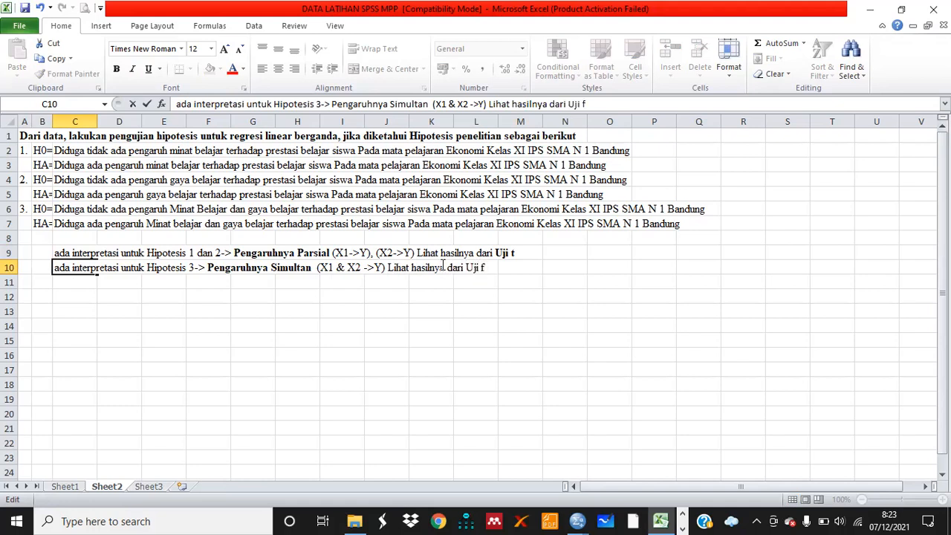
{"action": "double_click", "coordinate": [60, 268]}
{"action": "left_click", "coordinate": [256, 267]}
{"action": "left_click_drag", "start_coordinate": [465, 269], "coordinate": [490, 272]}
{"action": "key", "text": "ctrl+b"}
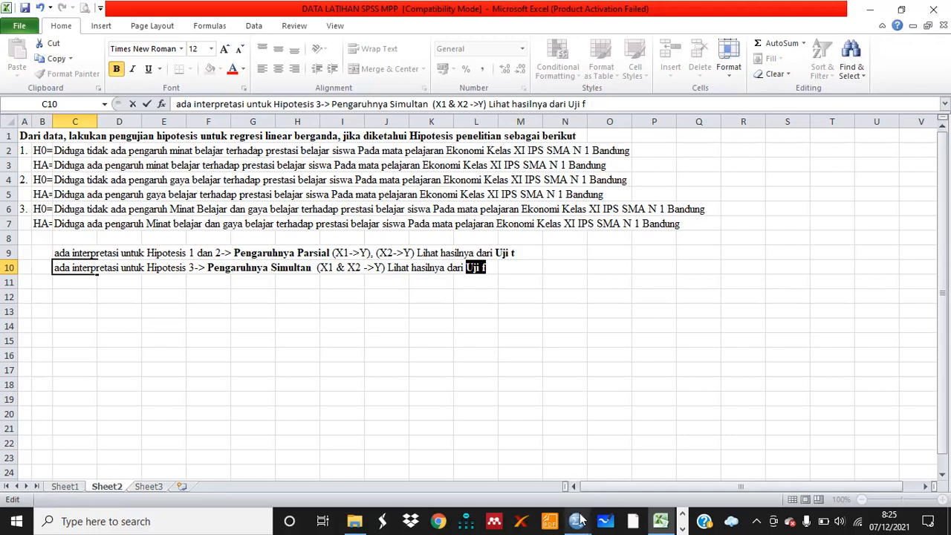
Switch to the SPSS data editor and scroll through all cases of the dataset
{"action": "mouse_move", "coordinate": [580, 521]}
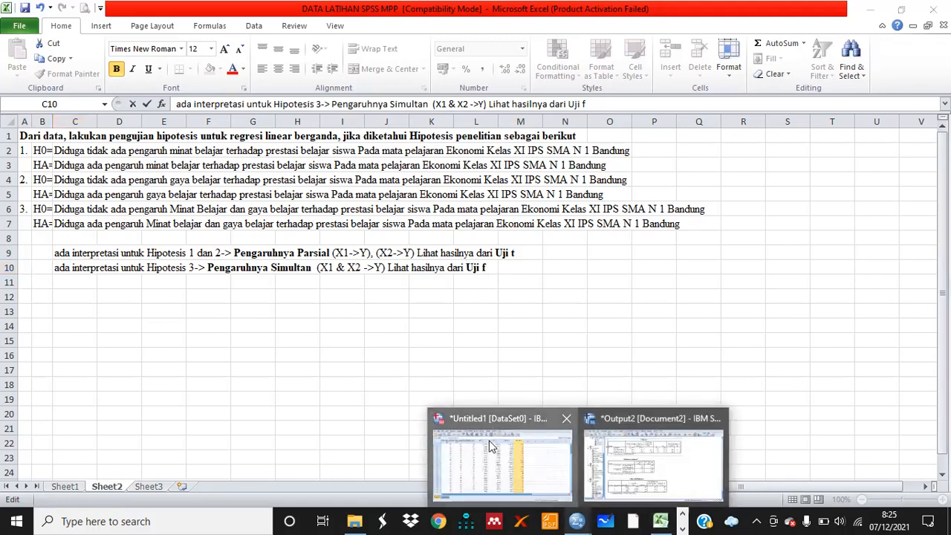
{"action": "left_click", "coordinate": [491, 444]}
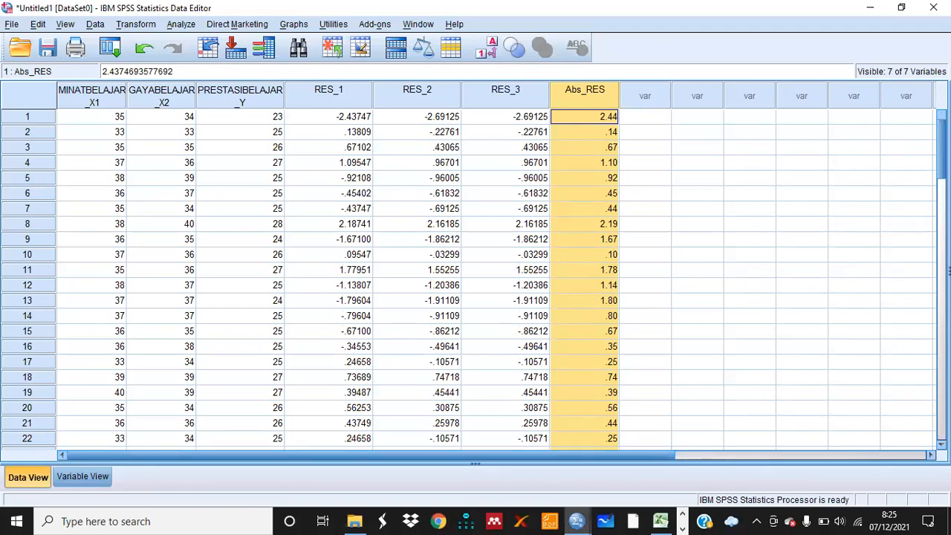
{"action": "left_click", "coordinate": [90, 109]}
{"action": "key", "text": "Down"}
{"action": "key", "text": "Down"}
{"action": "key", "text": "Down"}
{"action": "key", "text": "Down"}
{"action": "key", "text": "Down"}
{"action": "key", "text": "Down"}
{"action": "key", "text": "Down"}
{"action": "key", "text": "Down"}
{"action": "key", "text": "Down"}
{"action": "key", "text": "Down"}
{"action": "key", "text": "Down"}
{"action": "key", "text": "Down"}
{"action": "key", "text": "Down"}
{"action": "key", "text": "Down"}
{"action": "key", "text": "Down"}
{"action": "key", "text": "Down"}
{"action": "key", "text": "Down"}
{"action": "key", "text": "Down"}
{"action": "key", "text": "Down"}
{"action": "key", "text": "Down"}
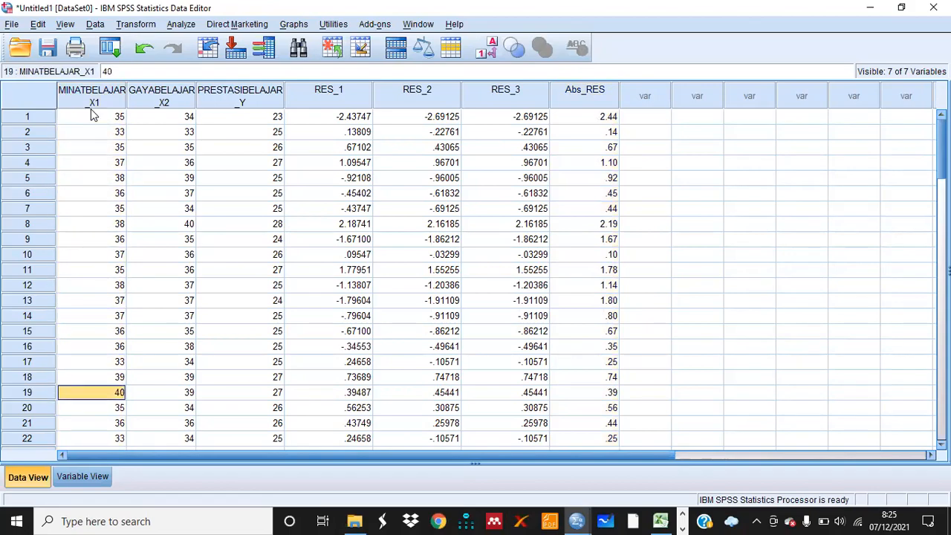
{"action": "key", "text": "Down"}
{"action": "key", "text": "Down"}
{"action": "key", "text": "Down"}
{"action": "key", "text": "Down"}
{"action": "key", "text": "Down"}
{"action": "key", "text": "Down"}
{"action": "key", "text": "Down"}
{"action": "key", "text": "Down"}
{"action": "key", "text": "Down"}
{"action": "key", "text": "Down"}
{"action": "key", "text": "Down"}
{"action": "key", "text": "Down"}
{"action": "key", "text": "Down"}
{"action": "key", "text": "Down"}
{"action": "key", "text": "Down"}
{"action": "key", "text": "Down"}
{"action": "key", "text": "Down"}
{"action": "key", "text": "Down"}
{"action": "key", "text": "Down"}
{"action": "key", "text": "Down"}
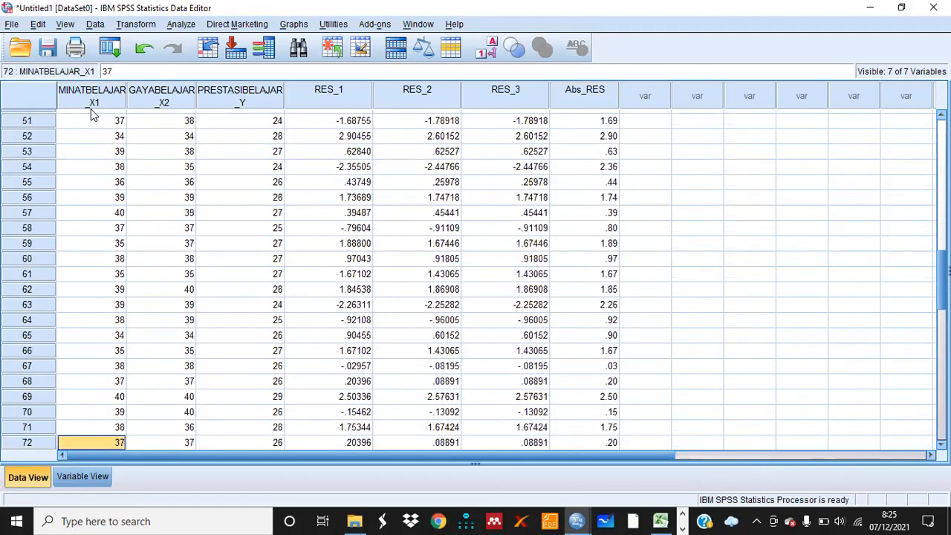
{"action": "key", "text": "Down"}
{"action": "key", "text": "Down"}
{"action": "key", "text": "Down"}
{"action": "key", "text": "Down"}
{"action": "key", "text": "Down"}
{"action": "key", "text": "Down"}
{"action": "key", "text": "Down"}
{"action": "key", "text": "Down"}
{"action": "key", "text": "Down"}
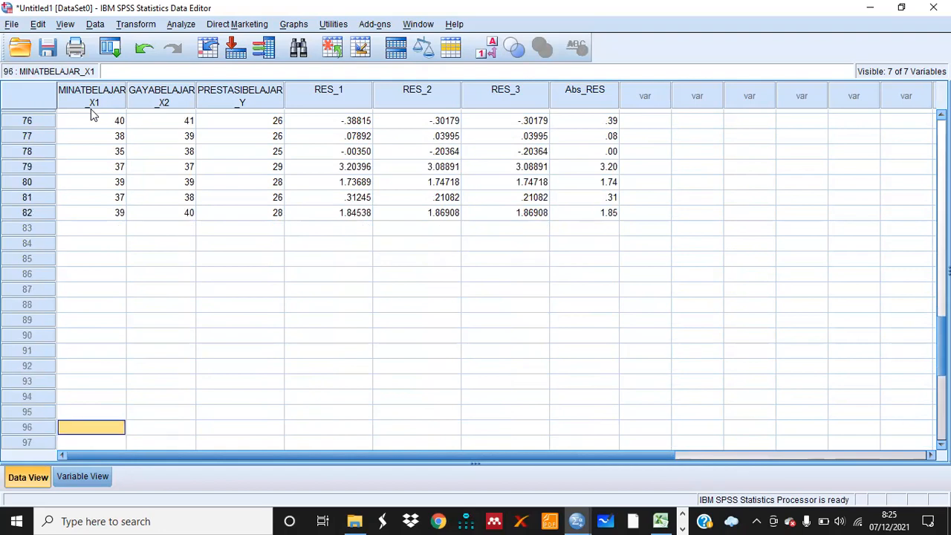
{"action": "key", "text": "Up"}
{"action": "key", "text": "Up"}
{"action": "key", "text": "Up"}
{"action": "key", "text": "Up"}
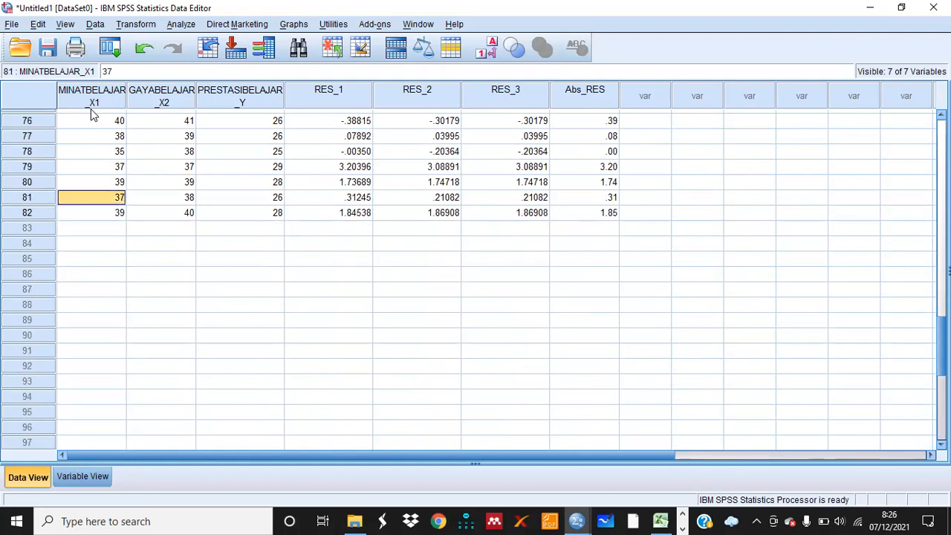
{"action": "key", "text": "Up"}
{"action": "key", "text": "Up"}
{"action": "key", "text": "Up"}
{"action": "key", "text": "Up"}
{"action": "key", "text": "Up"}
{"action": "key", "text": "Up"}
{"action": "key", "text": "Up"}
{"action": "key", "text": "Up"}
{"action": "key", "text": "Up"}
{"action": "key", "text": "Up"}
{"action": "key", "text": "Up"}
{"action": "key", "text": "Up"}
{"action": "key", "text": "Up"}
{"action": "key", "text": "Up"}
{"action": "key", "text": "Up"}
{"action": "key", "text": "Up"}
{"action": "key", "text": "Up"}
{"action": "key", "text": "Up"}
{"action": "key", "text": "Up"}
{"action": "key", "text": "Up"}
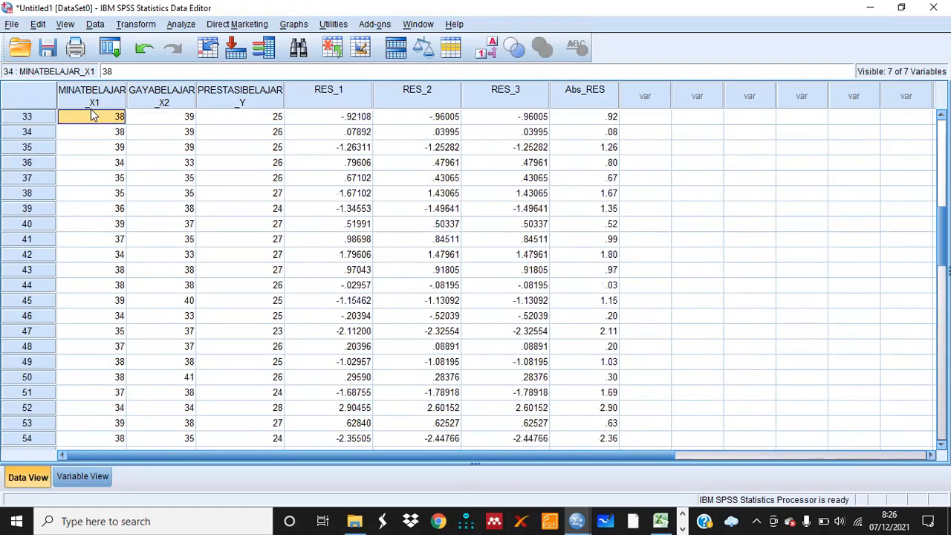
{"action": "key", "text": "Up"}
{"action": "key", "text": "Up"}
{"action": "key", "text": "Up"}
{"action": "key", "text": "Up"}
{"action": "key", "text": "Up"}
{"action": "key", "text": "Up"}
{"action": "key", "text": "Up"}
{"action": "key", "text": "Up"}
{"action": "key", "text": "Up"}
{"action": "key", "text": "Up"}
{"action": "key", "text": "Up"}
{"action": "key", "text": "Up"}
{"action": "key", "text": "Up"}
{"action": "key", "text": "Up"}
{"action": "key", "text": "Up"}
{"action": "key", "text": "Up"}
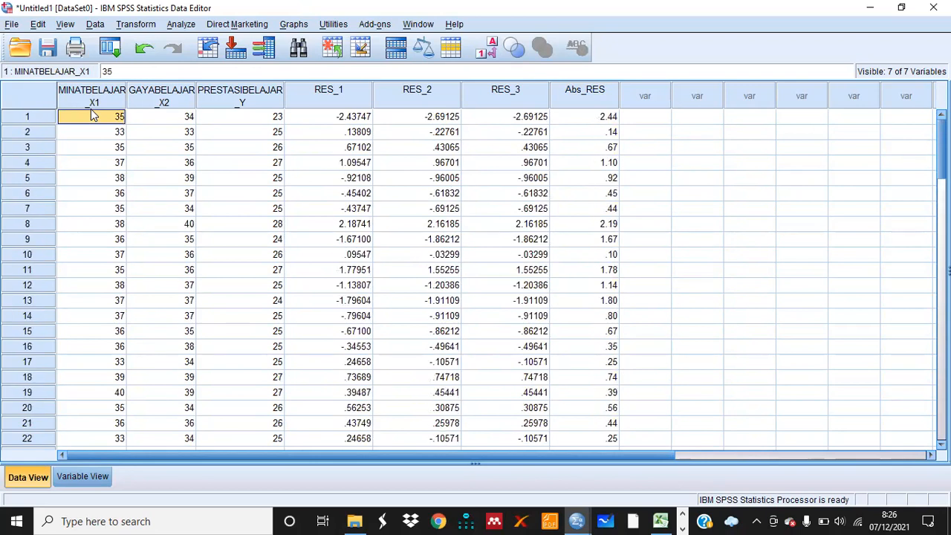
Switch to Excel and scroll through the research data table on Sheet1 to its last respondent
{"action": "mouse_move", "coordinate": [660, 521]}
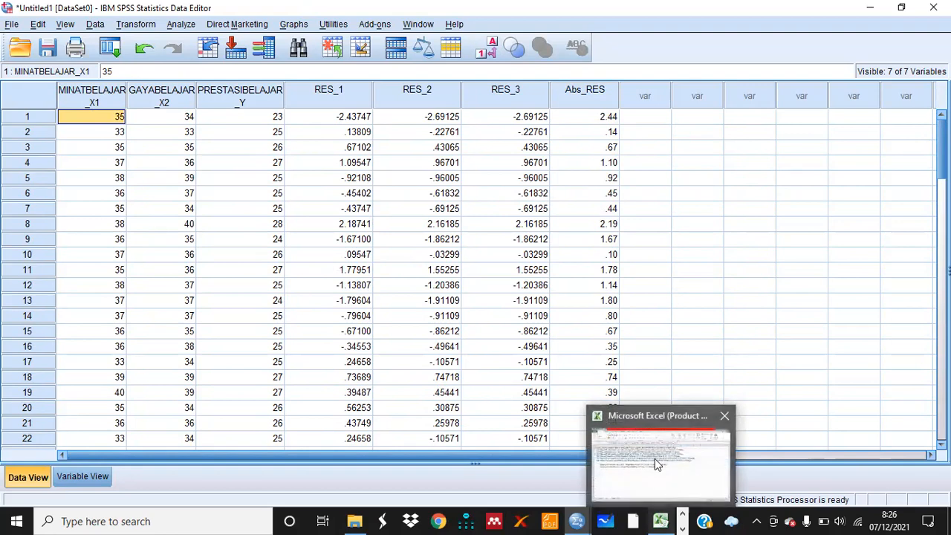
{"action": "left_click", "coordinate": [657, 465]}
{"action": "left_click", "coordinate": [64, 487]}
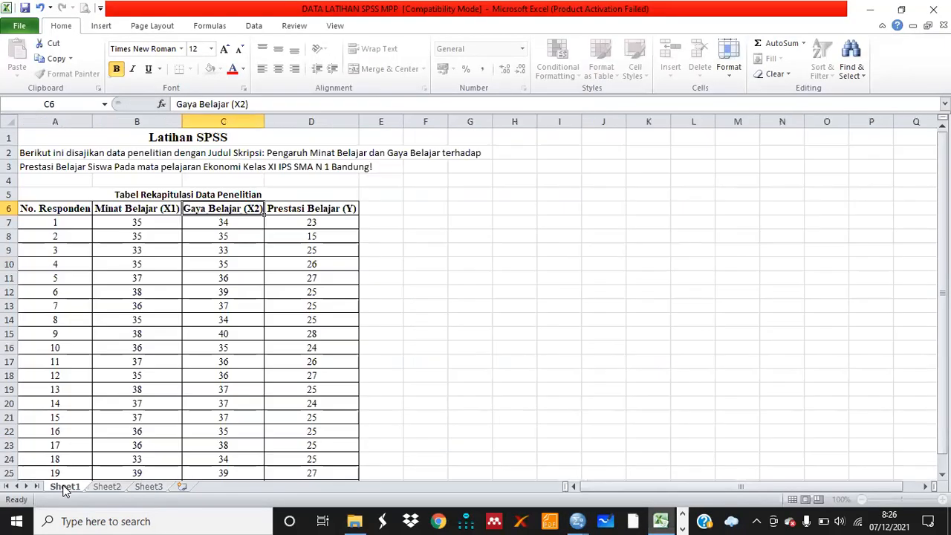
{"action": "left_click", "coordinate": [70, 401]}
{"action": "key", "text": "Down"}
{"action": "key", "text": "Down"}
{"action": "key", "text": "Down"}
{"action": "key", "text": "Down"}
{"action": "key", "text": "Down"}
{"action": "key", "text": "Down"}
{"action": "key", "text": "Down"}
{"action": "key", "text": "Down"}
{"action": "key", "text": "Down"}
{"action": "key", "text": "Down"}
{"action": "key", "text": "Down"}
{"action": "key", "text": "Down"}
{"action": "key", "text": "Down"}
{"action": "key", "text": "Down"}
{"action": "key", "text": "Down"}
{"action": "key", "text": "Down"}
{"action": "key", "text": "Down"}
{"action": "key", "text": "Down"}
{"action": "key", "text": "Down"}
{"action": "key", "text": "Down"}
{"action": "key", "text": "Down"}
{"action": "key", "text": "Down"}
{"action": "key", "text": "Down"}
{"action": "key", "text": "Down"}
{"action": "key", "text": "Down"}
{"action": "key", "text": "Down"}
{"action": "key", "text": "Down"}
{"action": "key", "text": "Down"}
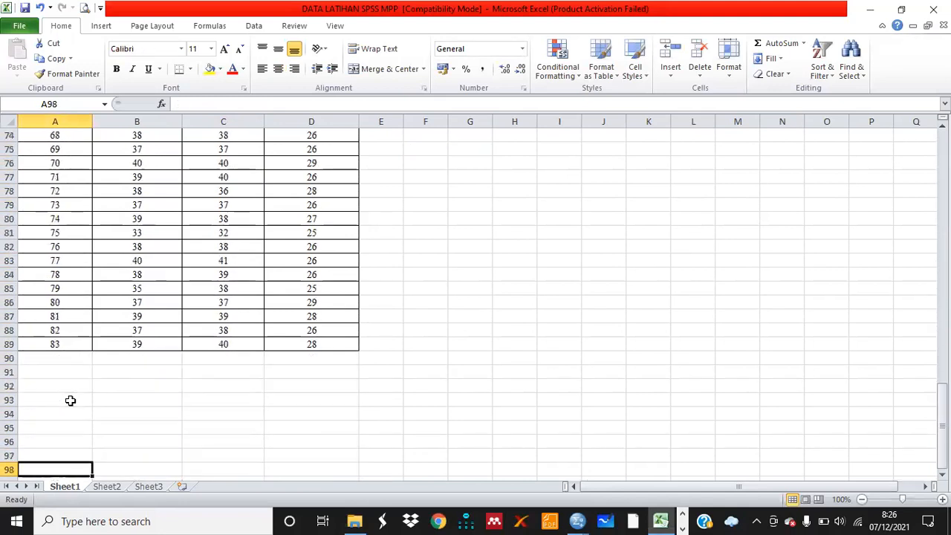
{"action": "key", "text": "Up"}
{"action": "key", "text": "Up"}
{"action": "key", "text": "Up"}
{"action": "key", "text": "Up"}
{"action": "key", "text": "Up"}
{"action": "key", "text": "Up"}
{"action": "key", "text": "Up"}
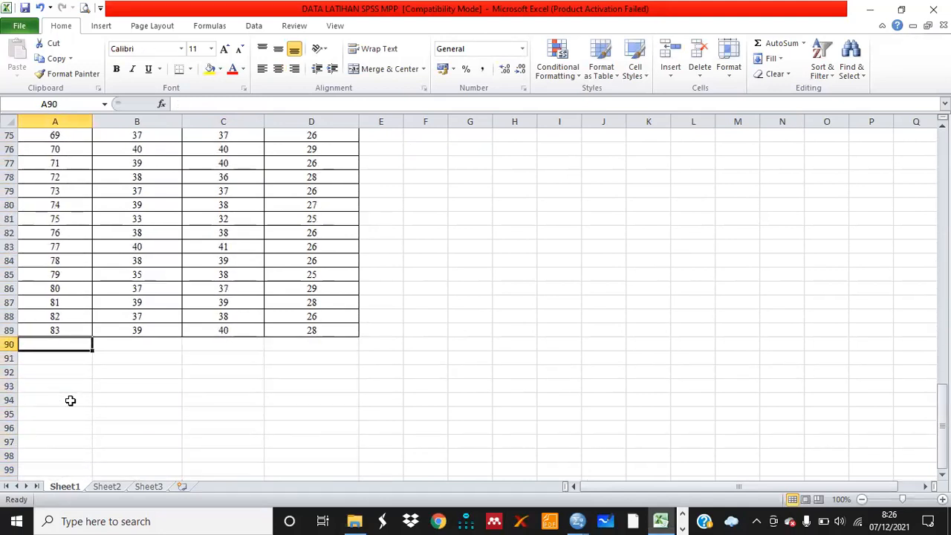
{"action": "key", "text": "Up"}
{"action": "key", "text": "Up"}
{"action": "key", "text": "Up"}
{"action": "key", "text": "Up"}
{"action": "key", "text": "Up"}
{"action": "key", "text": "Up"}
{"action": "key", "text": "Up"}
{"action": "key", "text": "Up"}
{"action": "key", "text": "Up"}
{"action": "key", "text": "Up"}
{"action": "key", "text": "Up"}
{"action": "key", "text": "Up"}
{"action": "key", "text": "Up"}
{"action": "key", "text": "Up"}
{"action": "key", "text": "Up"}
{"action": "key", "text": "Up"}
{"action": "key", "text": "Up"}
{"action": "key", "text": "Up"}
{"action": "key", "text": "Up"}
{"action": "key", "text": "Up"}
{"action": "key", "text": "Up"}
{"action": "key", "text": "Up"}
{"action": "key", "text": "Up"}
{"action": "key", "text": "Up"}
{"action": "key", "text": "Up"}
{"action": "key", "text": "Up"}
{"action": "key", "text": "Up"}
{"action": "key", "text": "Up"}
{"action": "key", "text": "Up"}
{"action": "key", "text": "Up"}
{"action": "key", "text": "Up"}
{"action": "key", "text": "Up"}
{"action": "key", "text": "Up"}
{"action": "key", "text": "Up"}
{"action": "key", "text": "Up"}
{"action": "key", "text": "Up"}
{"action": "key", "text": "Up"}
{"action": "key", "text": "Up"}
{"action": "key", "text": "Up"}
{"action": "key", "text": "Up"}
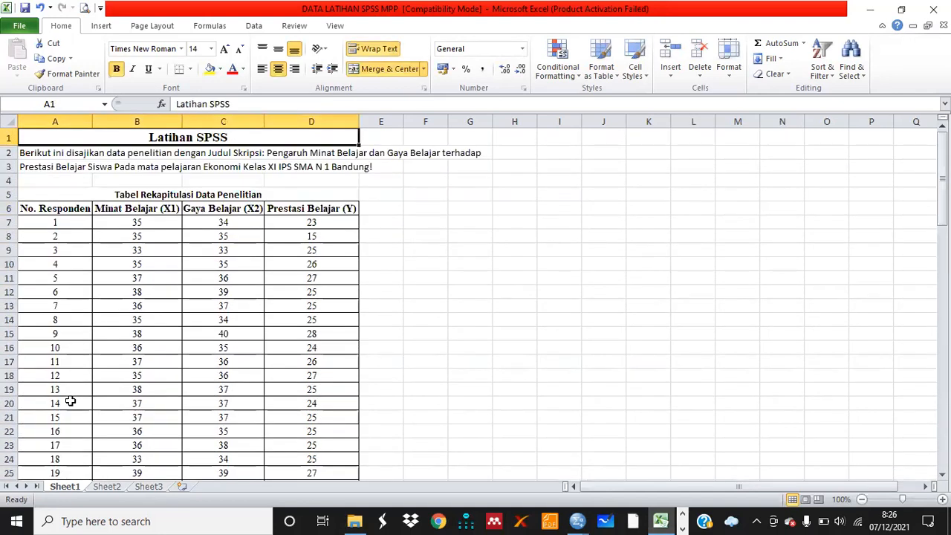
Return to SPSS, open the Linear Regression dialog and reset its settings
{"action": "mouse_move", "coordinate": [589, 518]}
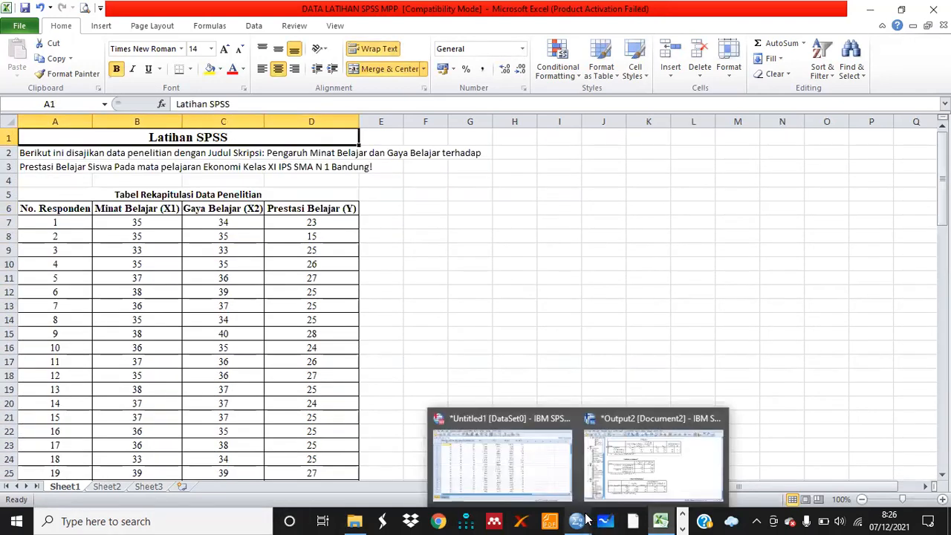
{"action": "left_click", "coordinate": [513, 466]}
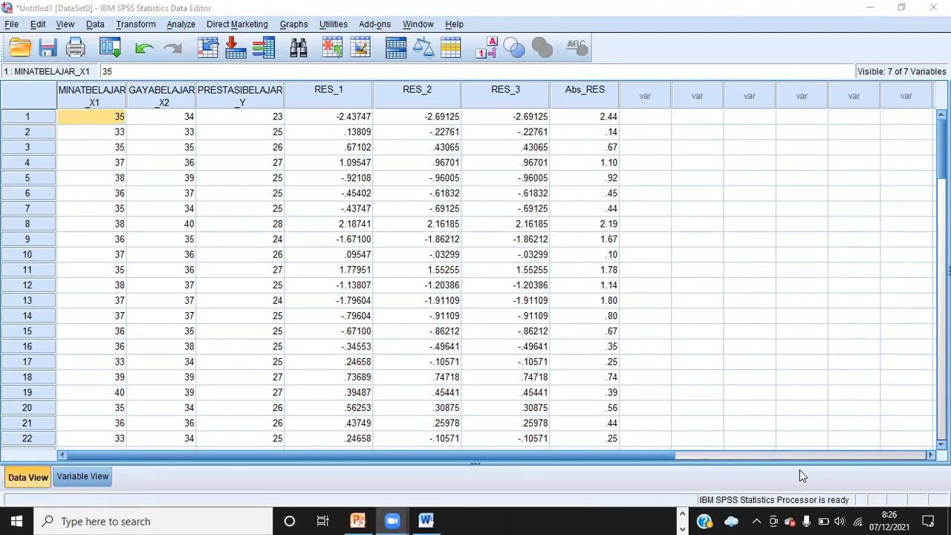
{"action": "left_click", "coordinate": [178, 25]}
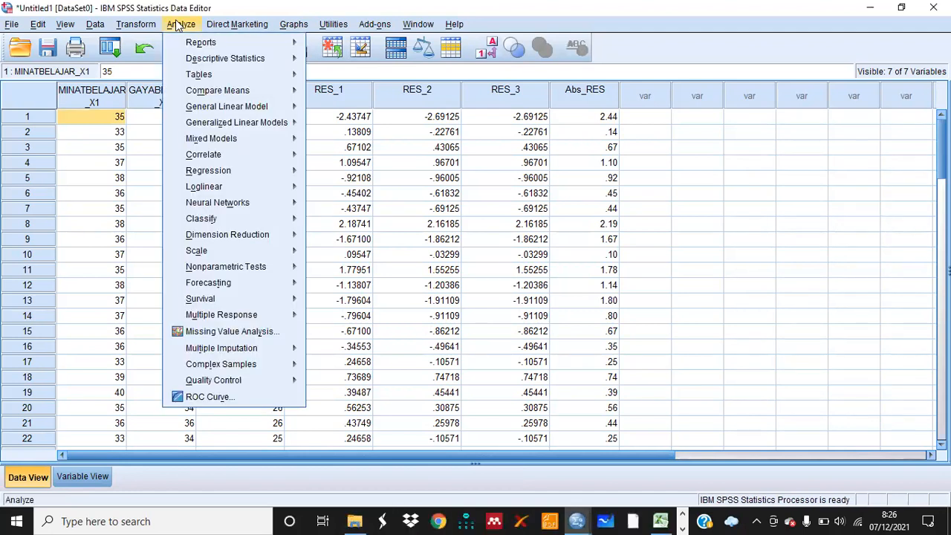
{"action": "mouse_move", "coordinate": [241, 170]}
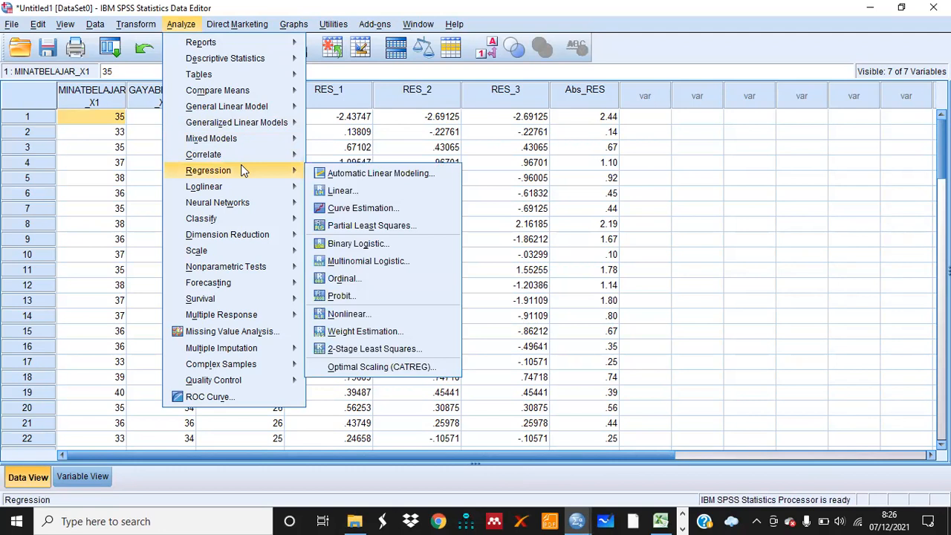
{"action": "left_click", "coordinate": [339, 191]}
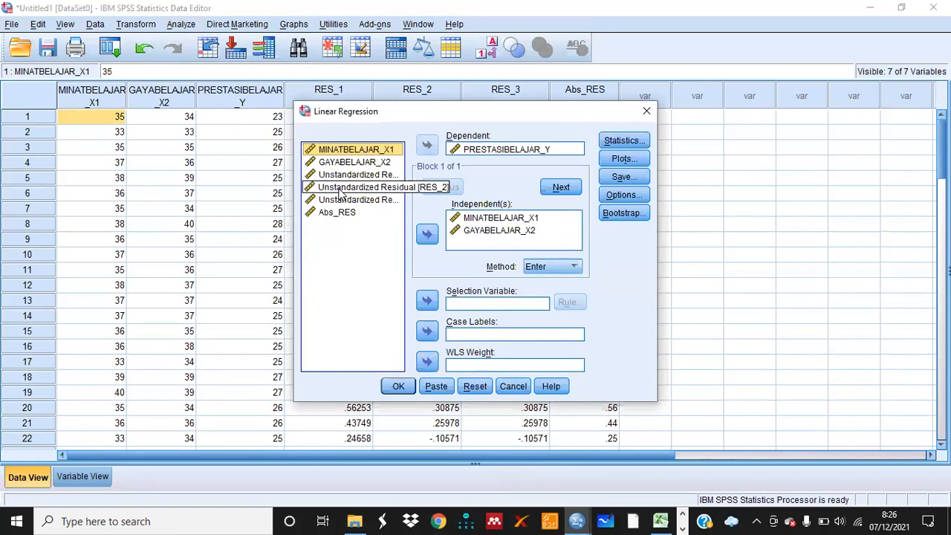
{"action": "left_click", "coordinate": [485, 391]}
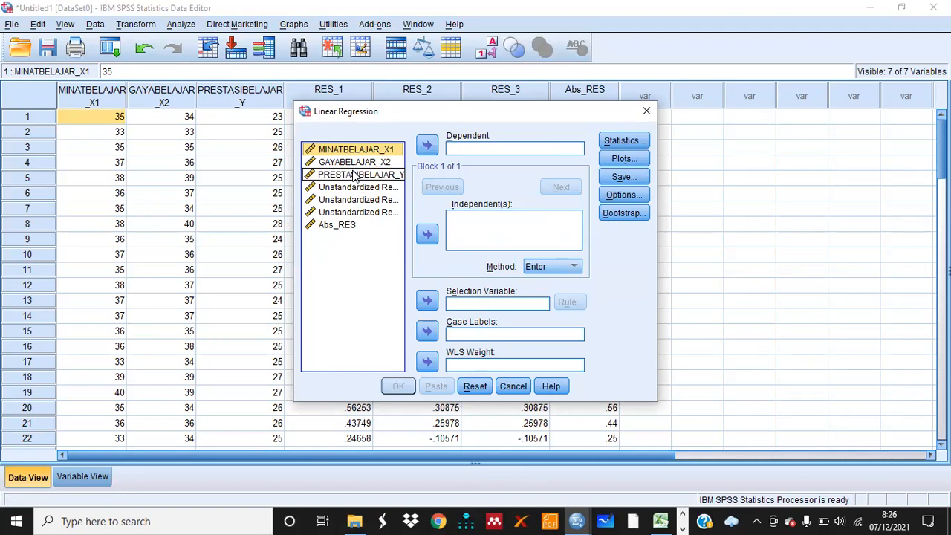
Set PRESTASIBELAJAR_Y as the dependent variable and MINATBELAJAR_X1 and GAYABELAJAR_X2 as independents in Linear Regression
{"action": "left_click", "coordinate": [355, 175]}
{"action": "left_click", "coordinate": [428, 145]}
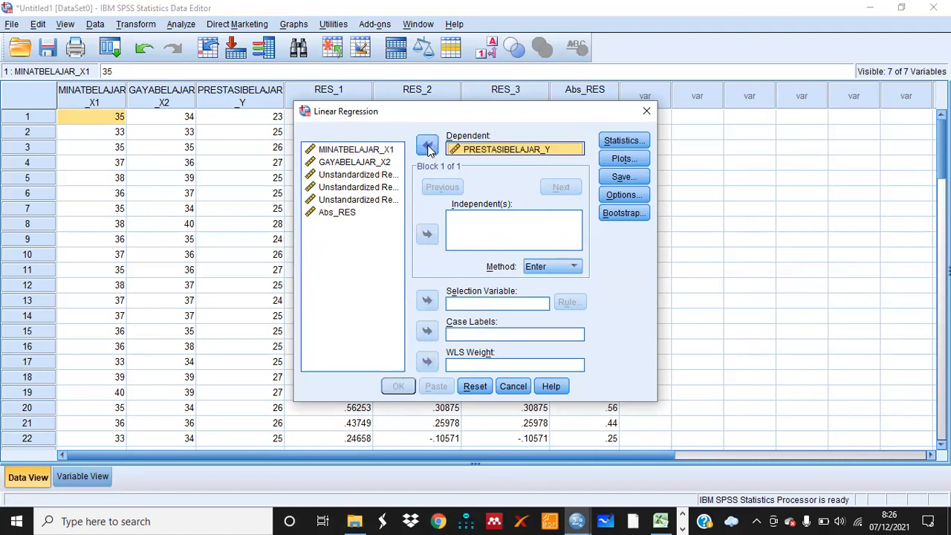
{"action": "left_click", "coordinate": [372, 153]}
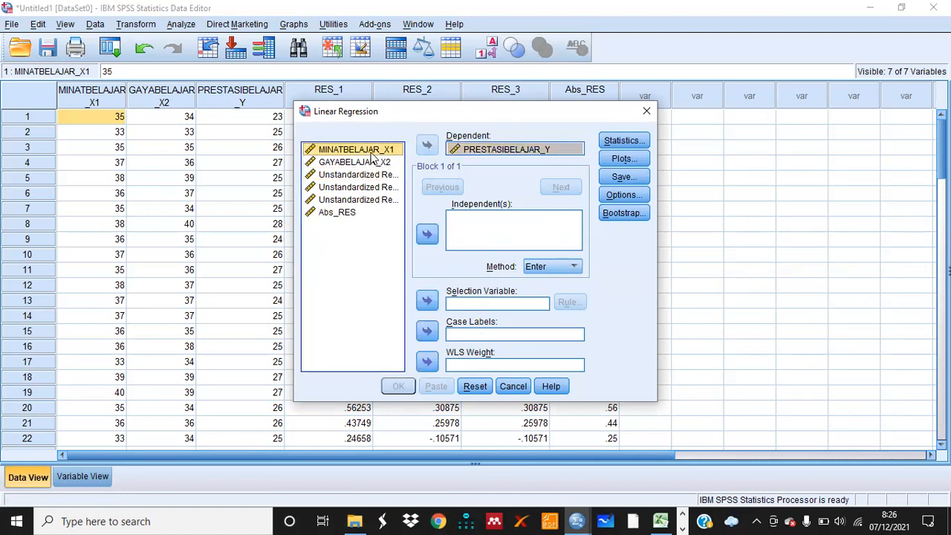
{"action": "left_click", "coordinate": [374, 161], "text": "shift"}
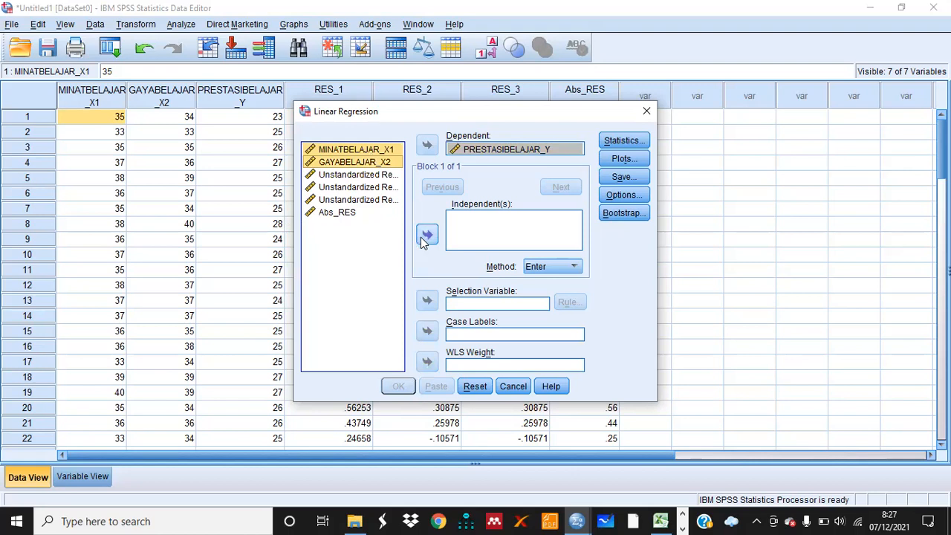
{"action": "left_click", "coordinate": [428, 234]}
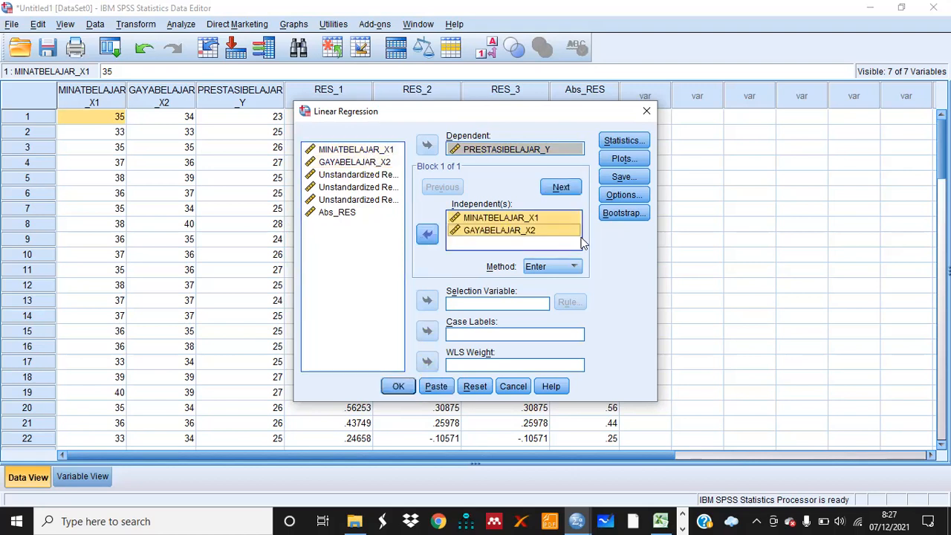
Keep the Enter method and the default Estimates and Model fit statistics, and run the regression
{"action": "left_click", "coordinate": [576, 267]}
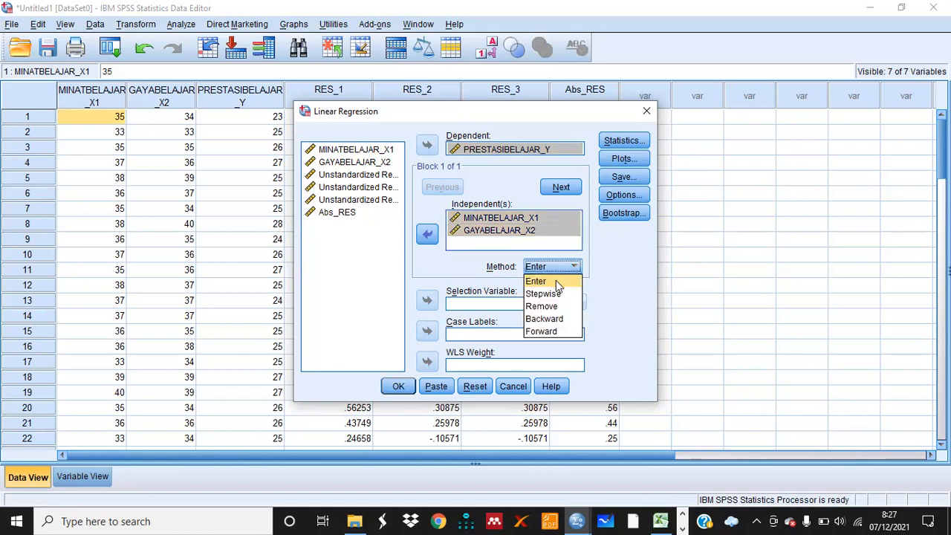
{"action": "left_click", "coordinate": [555, 281]}
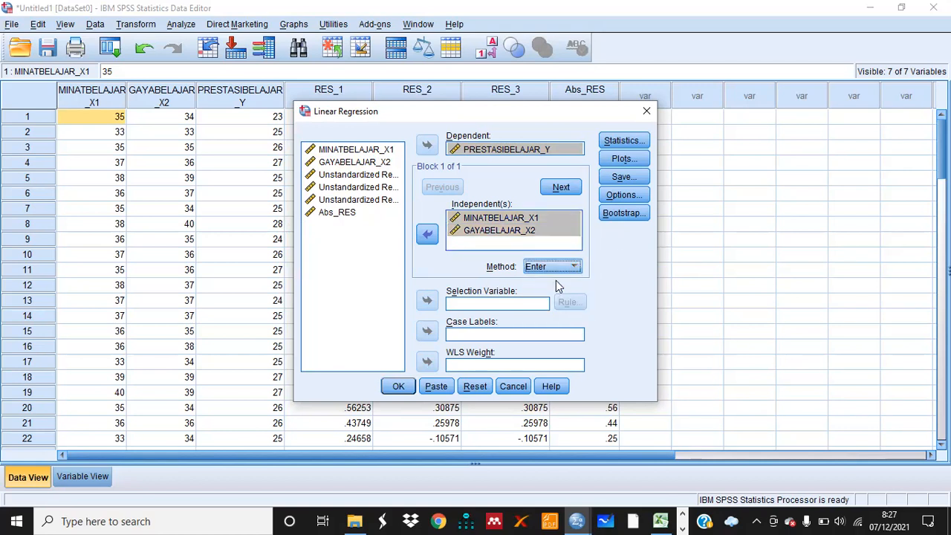
{"action": "left_click", "coordinate": [623, 140]}
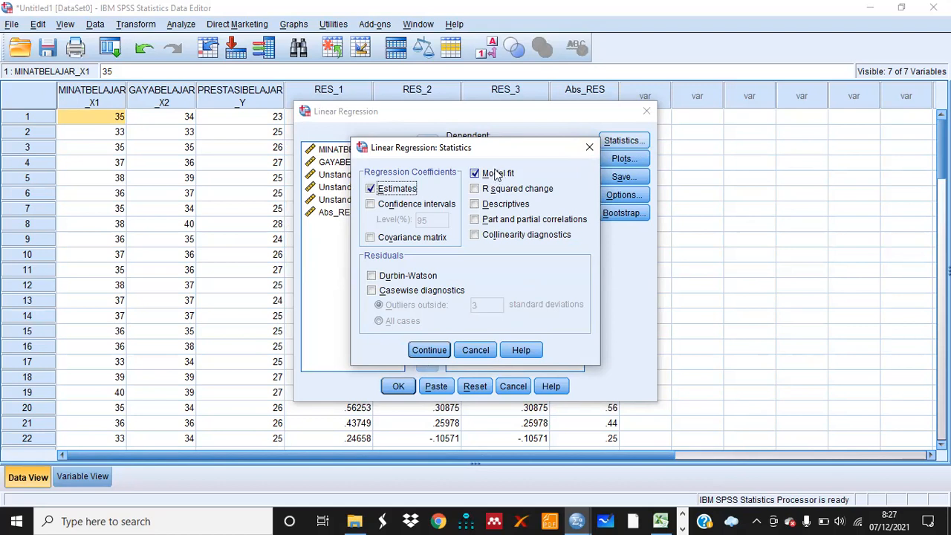
{"action": "left_click", "coordinate": [430, 352]}
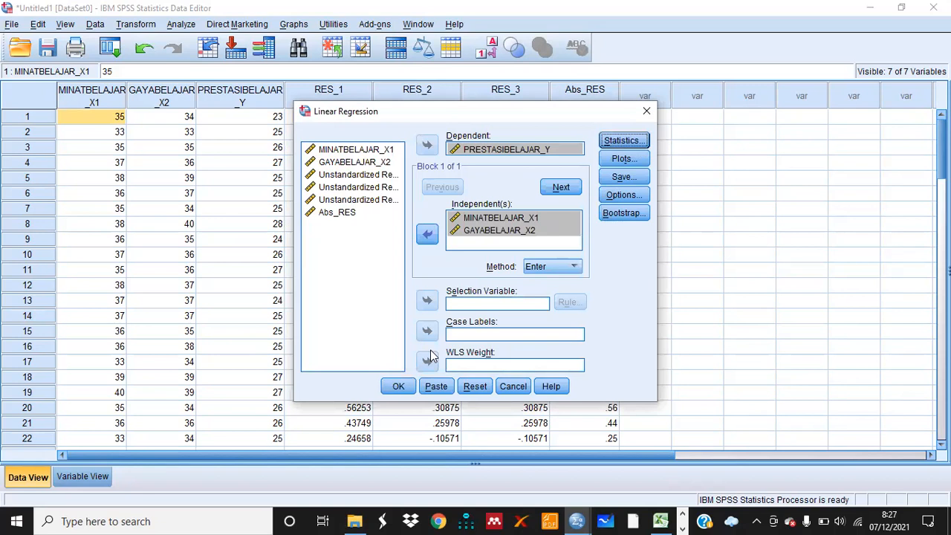
{"action": "left_click", "coordinate": [399, 387]}
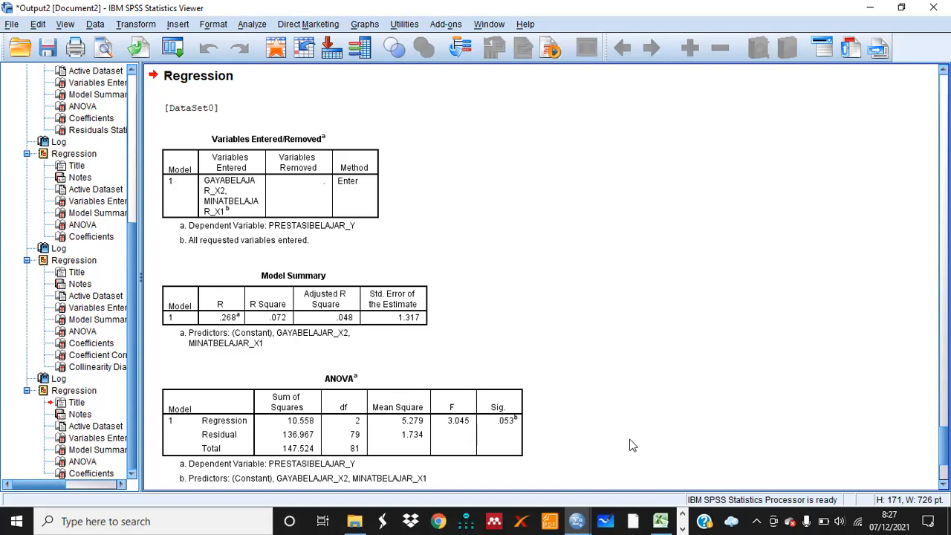
Scroll through the new regression output to review the Model Summary, ANOVA and Coefficients tables
{"action": "scroll", "coordinate": [542, 278], "scroll_direction": "down", "scroll_amount": 4}
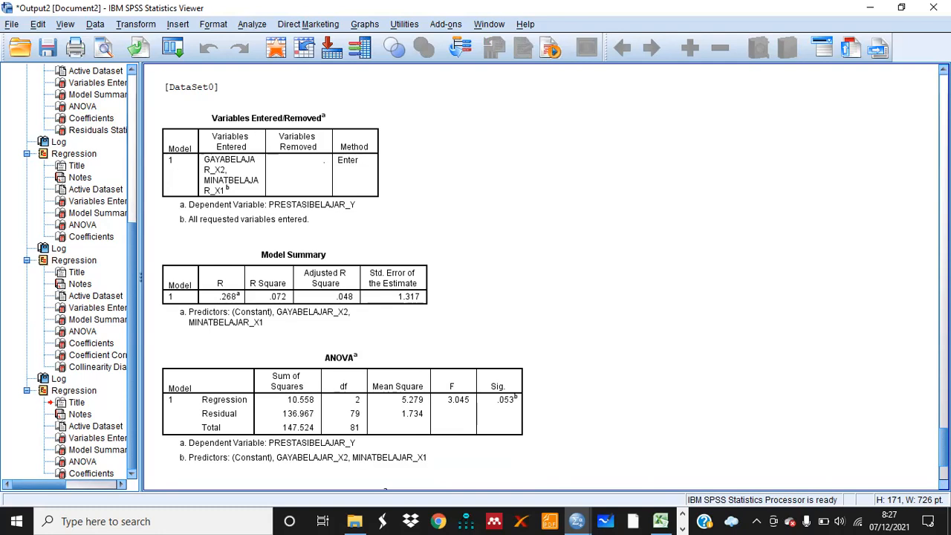
{"action": "scroll", "coordinate": [356, 279], "scroll_direction": "down", "scroll_amount": 4}
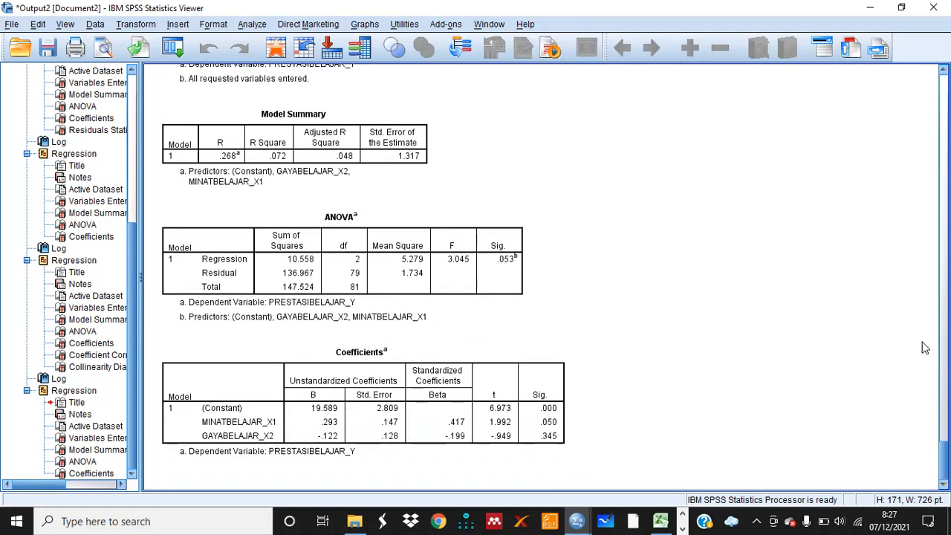
{"action": "scroll", "coordinate": [895, 343], "scroll_direction": "down", "scroll_amount": 5}
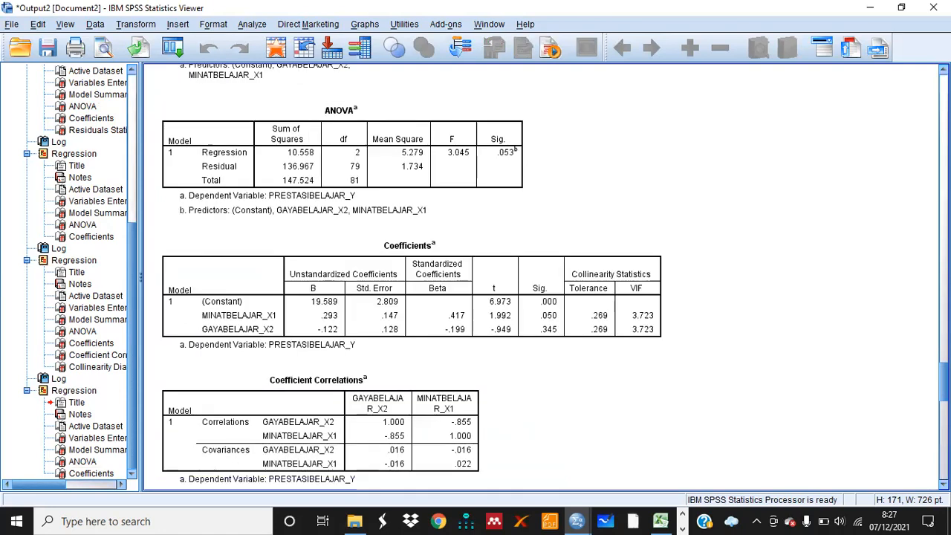
{"action": "scroll", "coordinate": [542, 277], "scroll_direction": "down", "scroll_amount": 10}
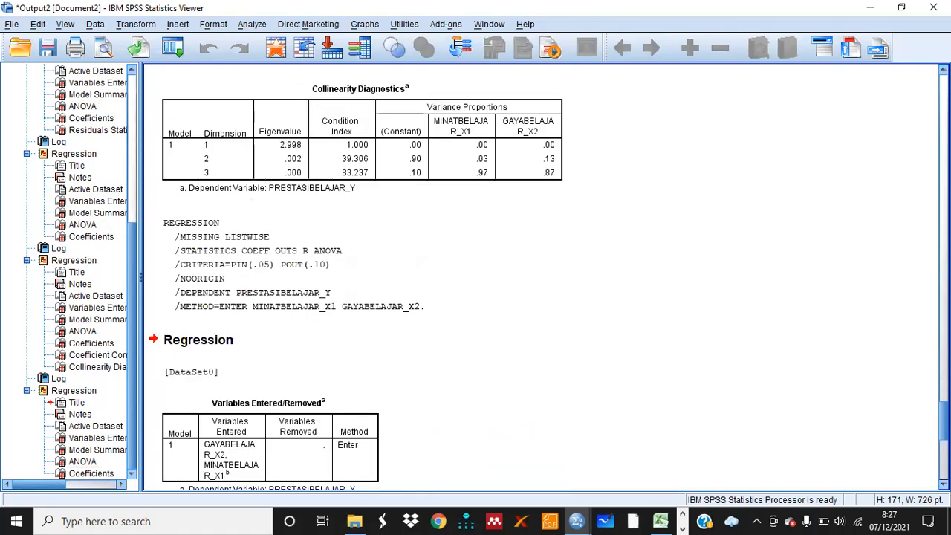
{"action": "scroll", "coordinate": [548, 277], "scroll_direction": "down", "scroll_amount": 5}
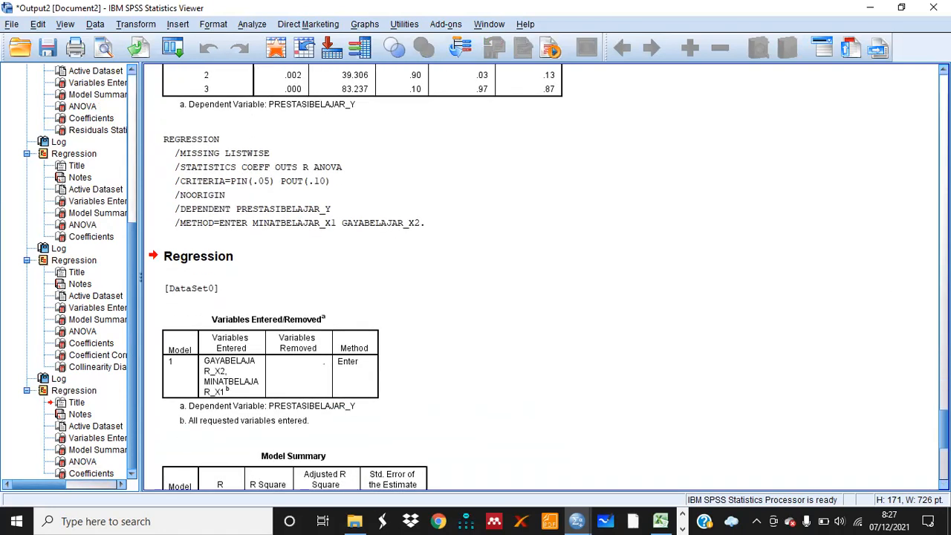
{"action": "scroll", "coordinate": [548, 277], "scroll_direction": "down", "scroll_amount": 1}
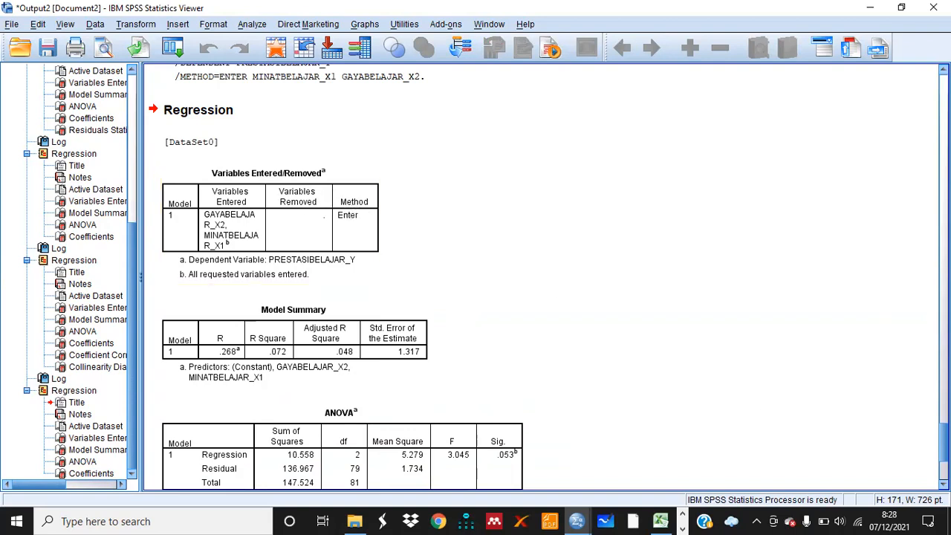
{"action": "scroll", "coordinate": [675, 371], "scroll_direction": "down", "scroll_amount": 1}
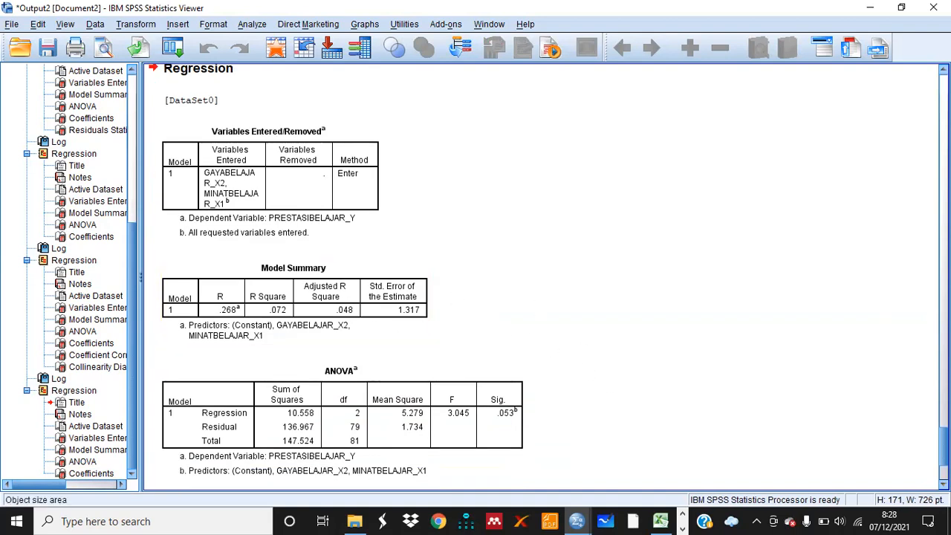
{"action": "scroll", "coordinate": [334, 275], "scroll_direction": "down", "scroll_amount": 3}
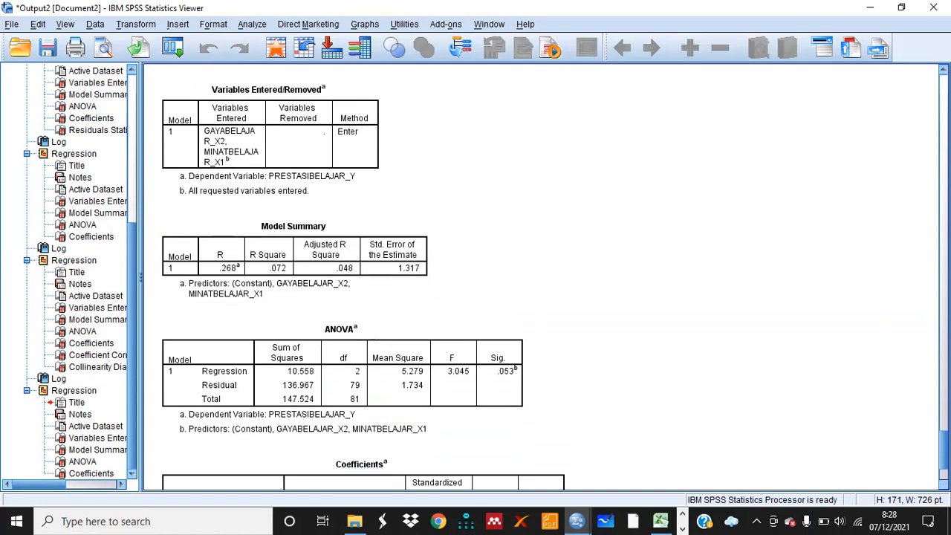
Copy the Model Summary table from the regression output
{"action": "left_click", "coordinate": [344, 205]}
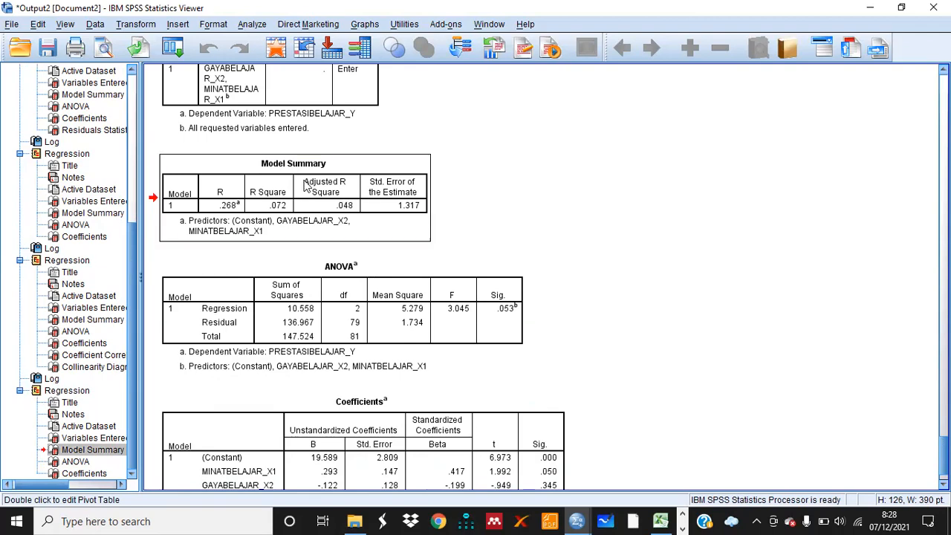
{"action": "right_click", "coordinate": [305, 185]}
{"action": "left_click", "coordinate": [325, 207]}
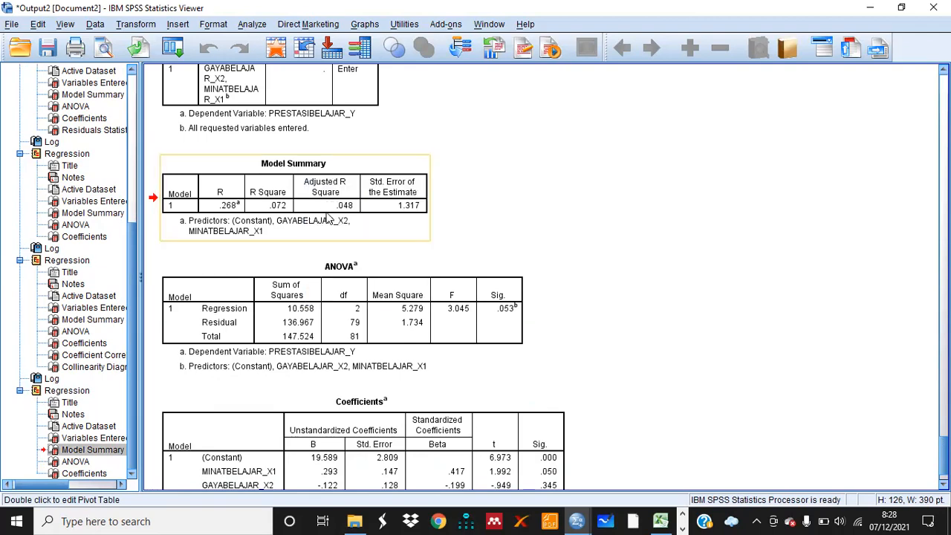
Switch to the Word document and type a centred heading 'UJI HIPOTESIS' in the box on page 3
{"action": "left_click", "coordinate": [682, 528]}
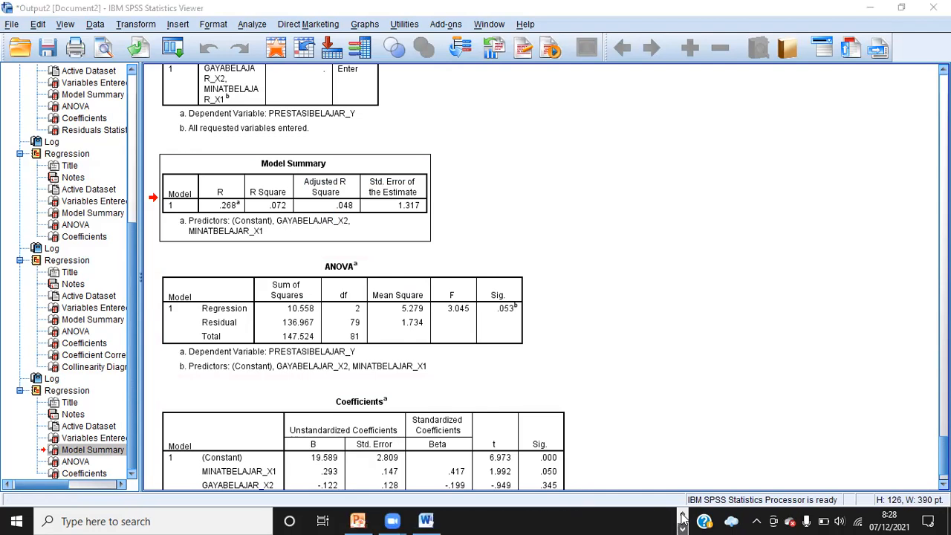
{"action": "mouse_move", "coordinate": [438, 521]}
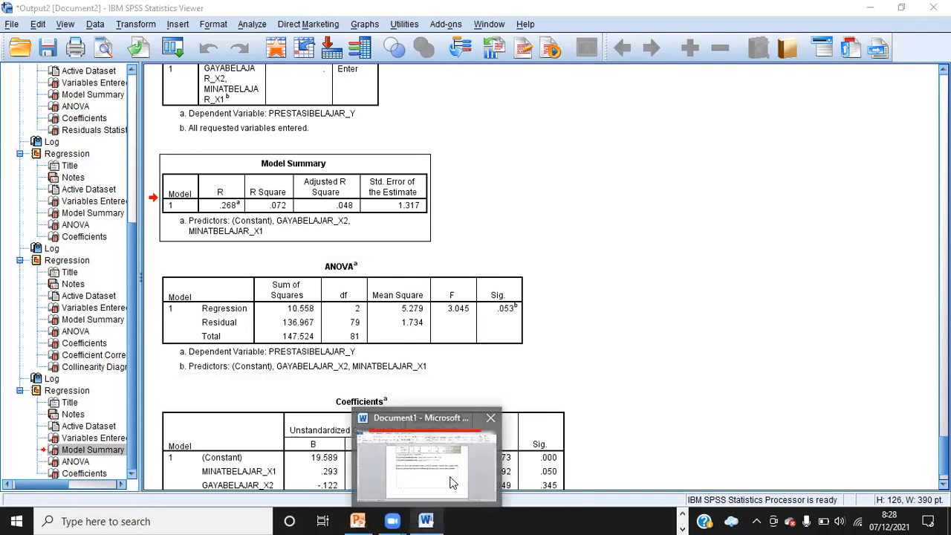
{"action": "left_click", "coordinate": [450, 481]}
{"action": "key", "text": "ctrl+v"}
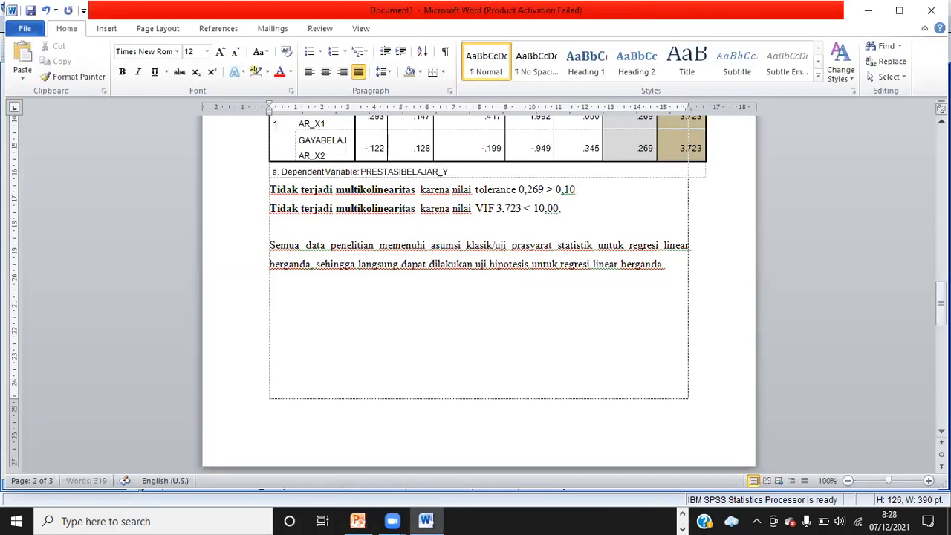
{"action": "key", "text": "Up"}
{"action": "key", "text": "Down"}
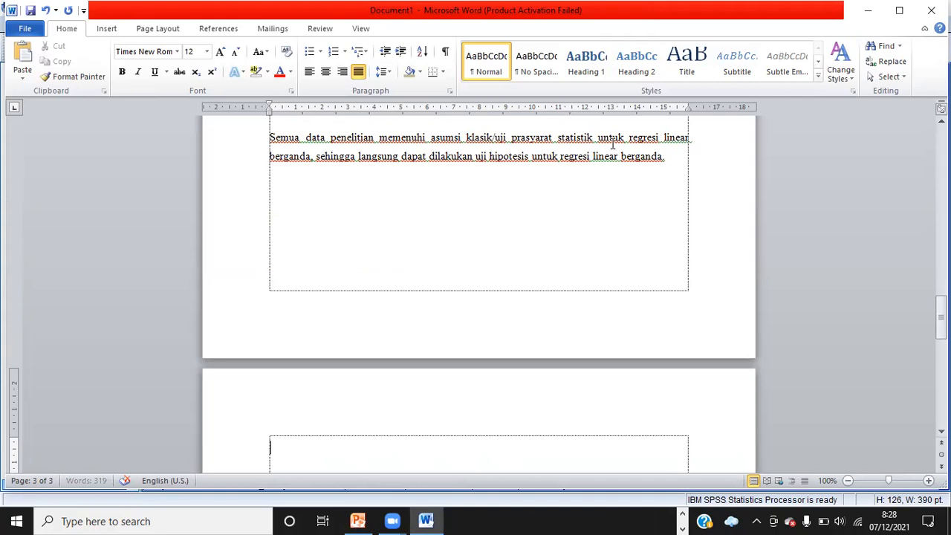
{"action": "left_click", "coordinate": [326, 71]}
{"action": "type", "text": "UJI HIPOTESIS"}
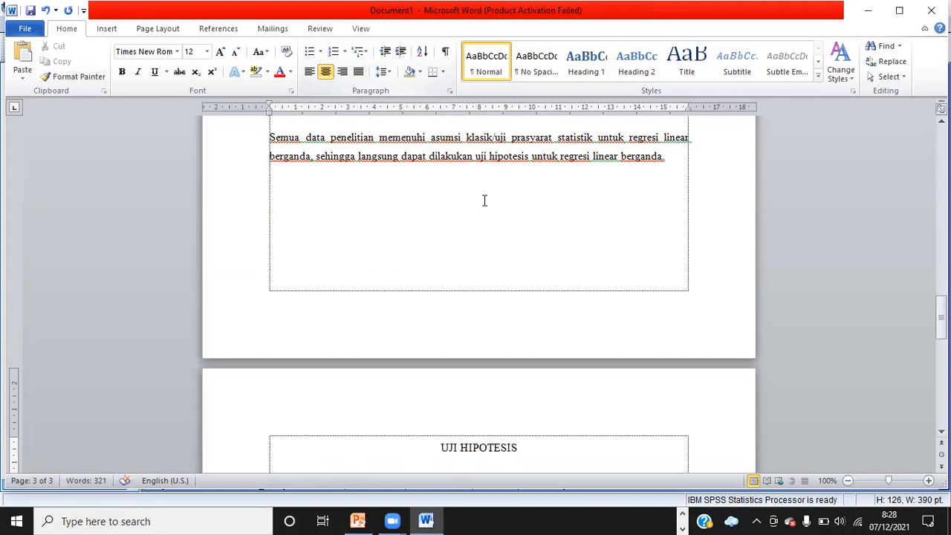
Make the 'UJI HIPOTESIS' heading bold and underlined and start a new line below it
{"action": "left_click_drag", "start_coordinate": [520, 447], "coordinate": [440, 452]}
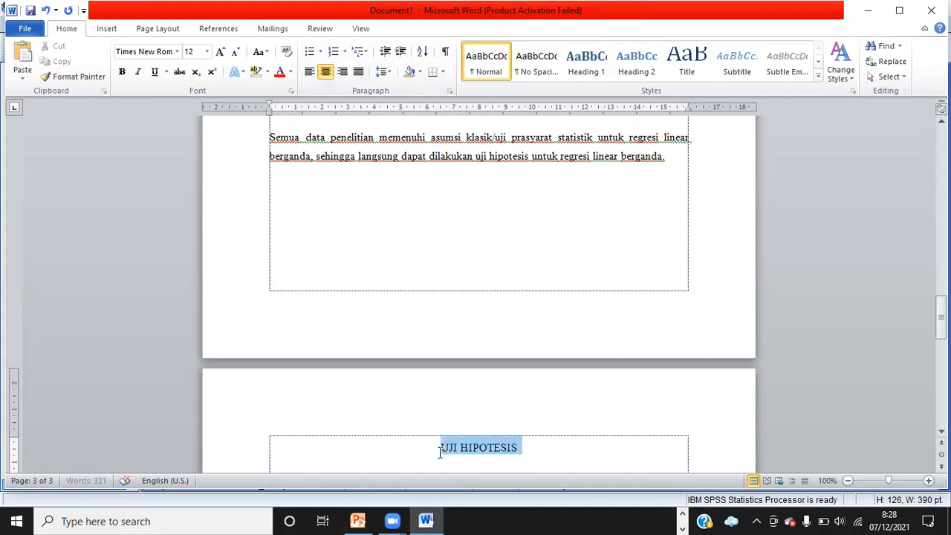
{"action": "key", "text": "ctrl+b"}
{"action": "left_click", "coordinate": [535, 451]}
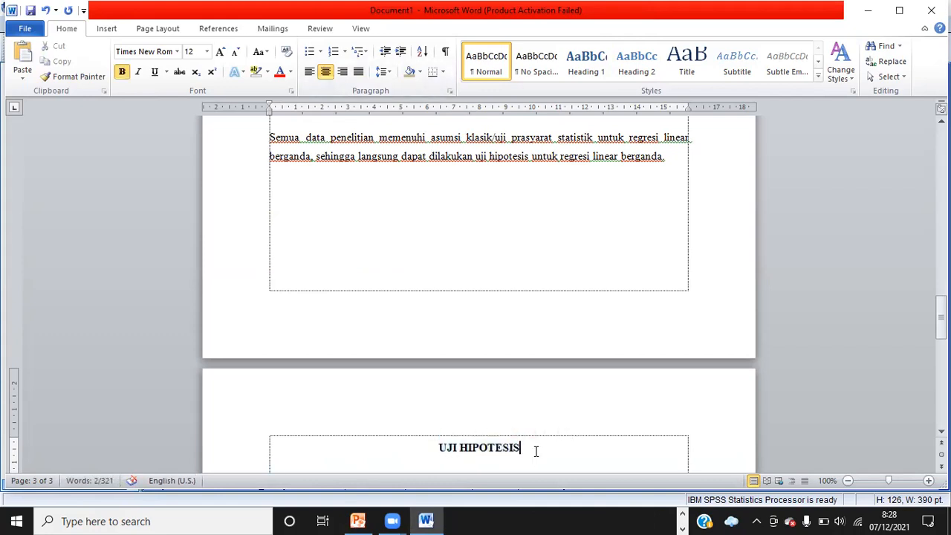
{"action": "left_click_drag", "start_coordinate": [536, 451], "coordinate": [440, 452]}
{"action": "key", "text": "ctrl+u"}
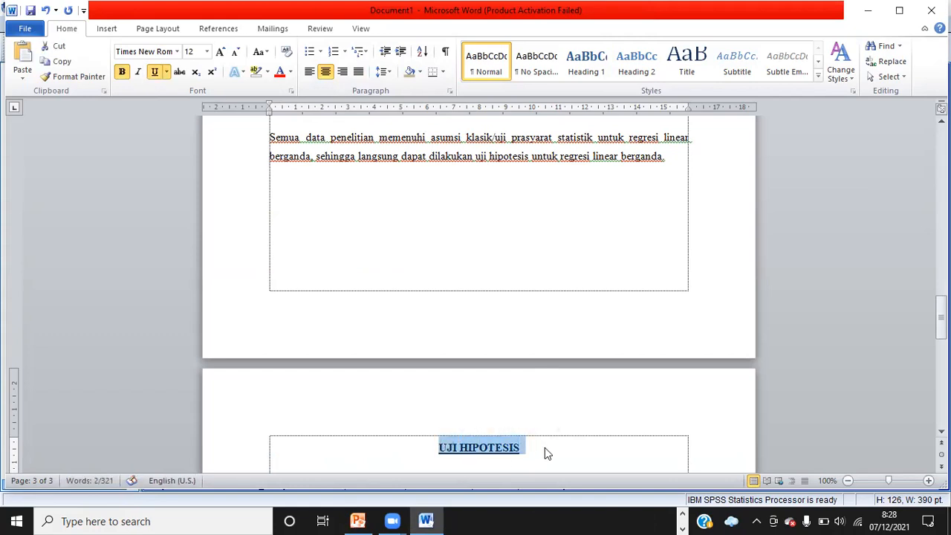
{"action": "left_click", "coordinate": [549, 451]}
{"action": "key", "text": "Return"}
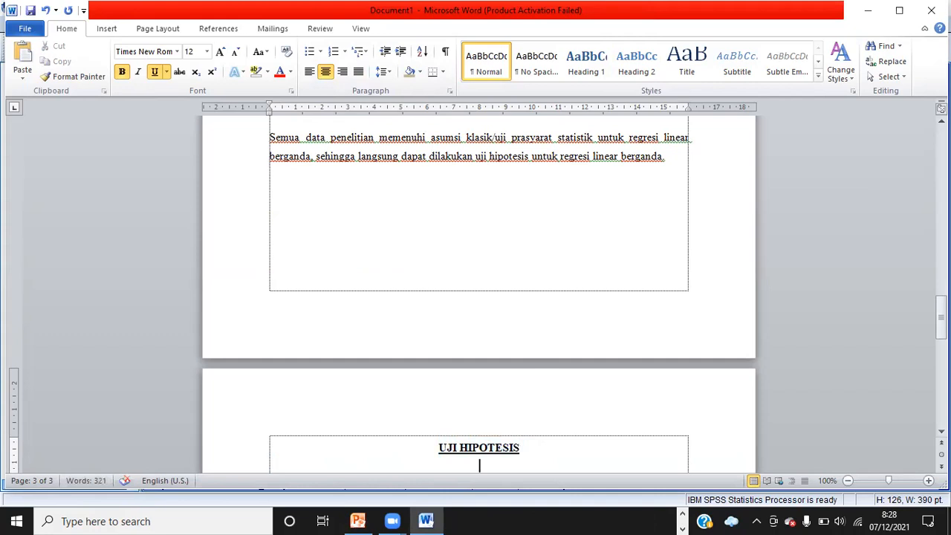
Paste the Model Summary table below the heading as left-aligned text without bold or underline
{"action": "key", "text": "ctrl+l"}
{"action": "scroll", "coordinate": [547, 446], "scroll_direction": "down", "scroll_amount": 1}
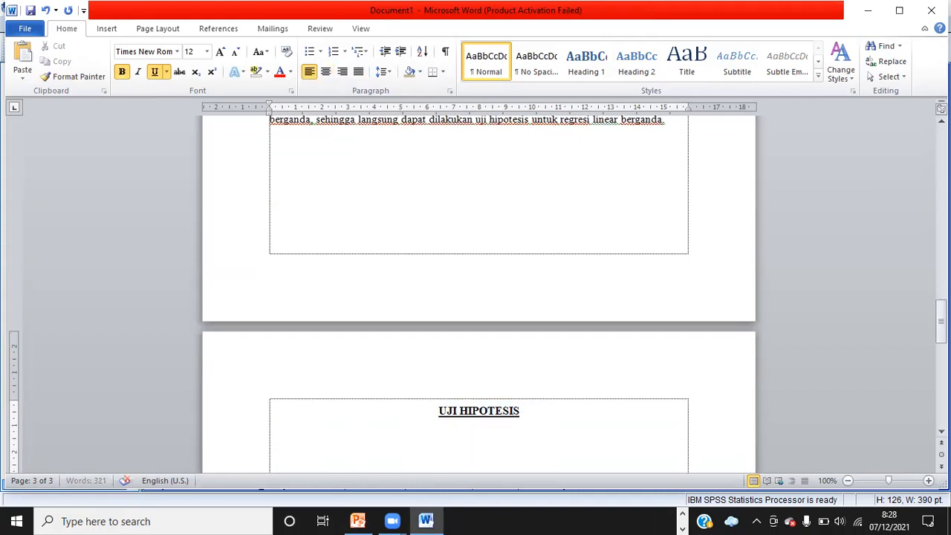
{"action": "key", "text": "ctrl+b"}
{"action": "key", "text": "ctrl+u"}
{"action": "key", "text": "ctrl+v"}
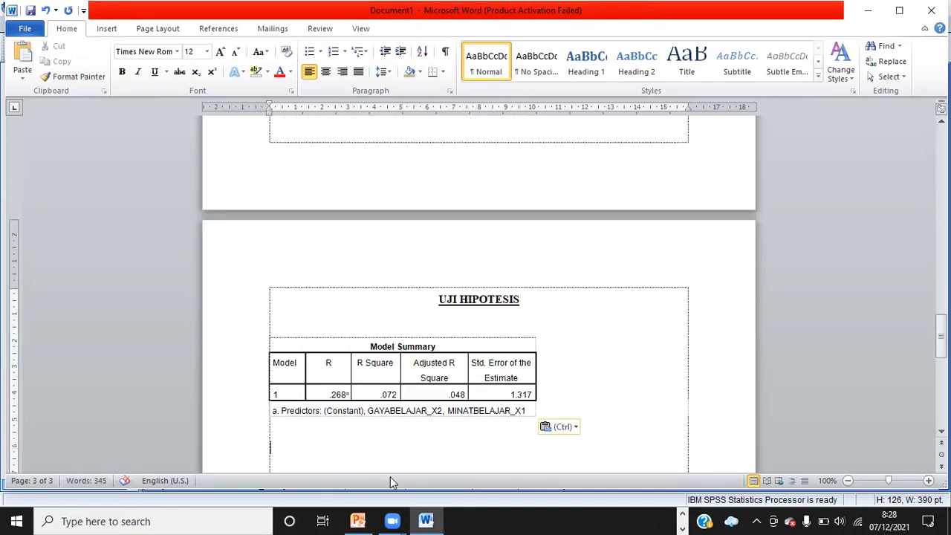
Return to the SPSS output viewer and copy the ANOVA table
{"action": "left_click", "coordinate": [682, 520]}
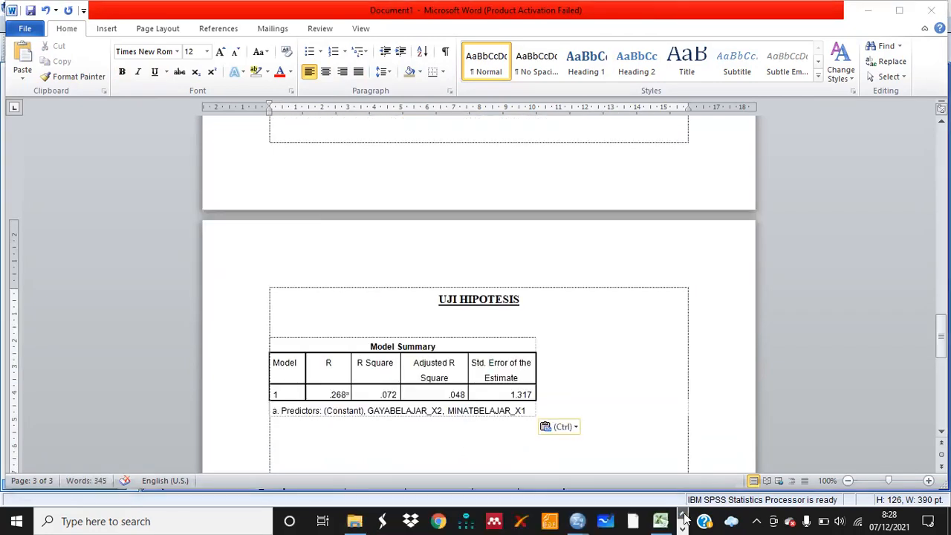
{"action": "mouse_move", "coordinate": [585, 520]}
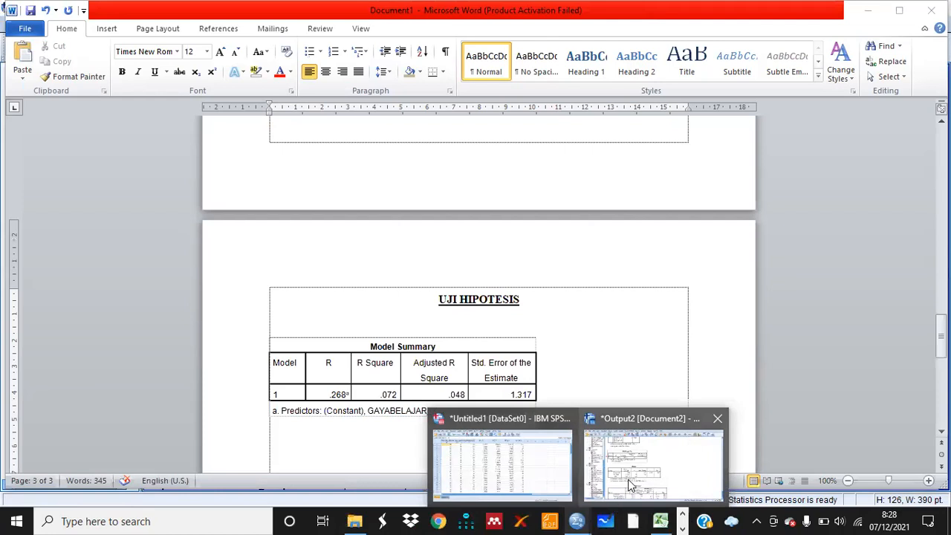
{"action": "left_click", "coordinate": [630, 485]}
{"action": "left_click", "coordinate": [427, 340]}
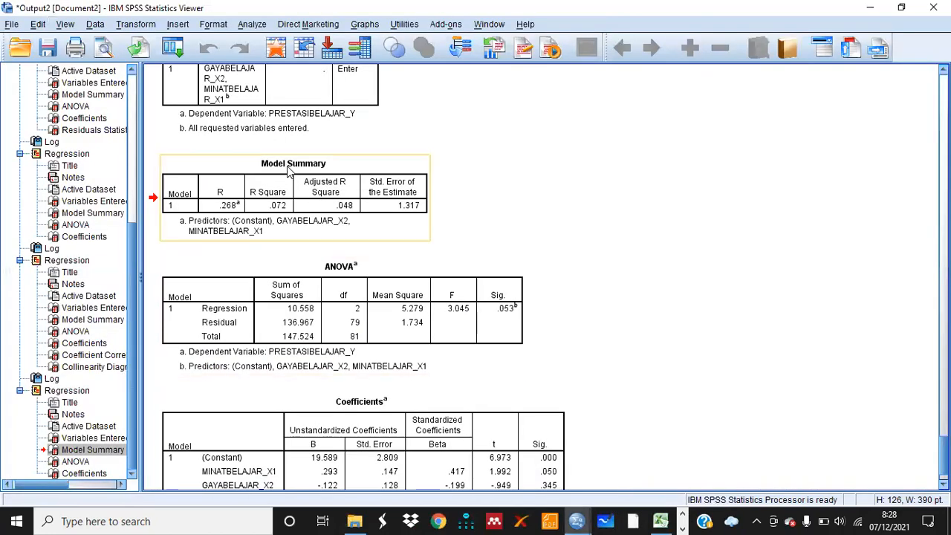
{"action": "right_click", "coordinate": [322, 324]}
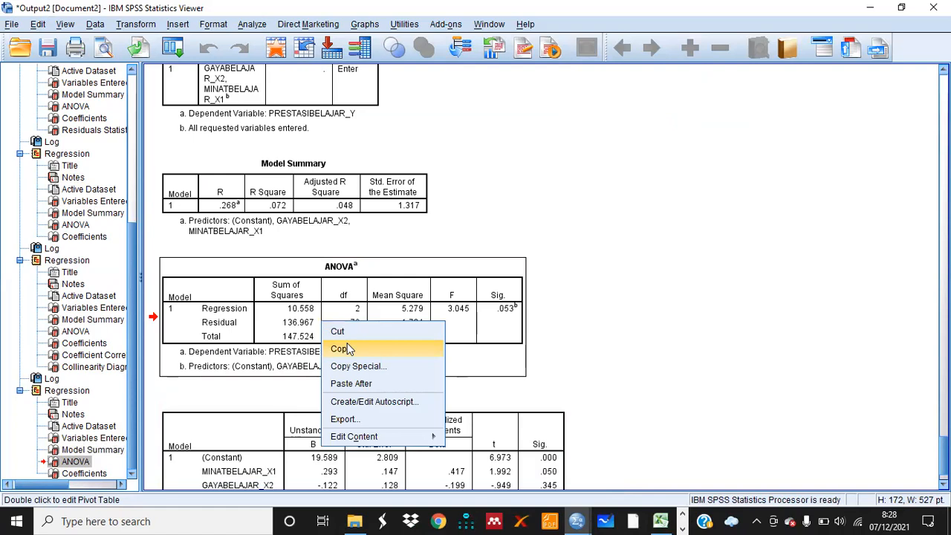
{"action": "left_click", "coordinate": [344, 349]}
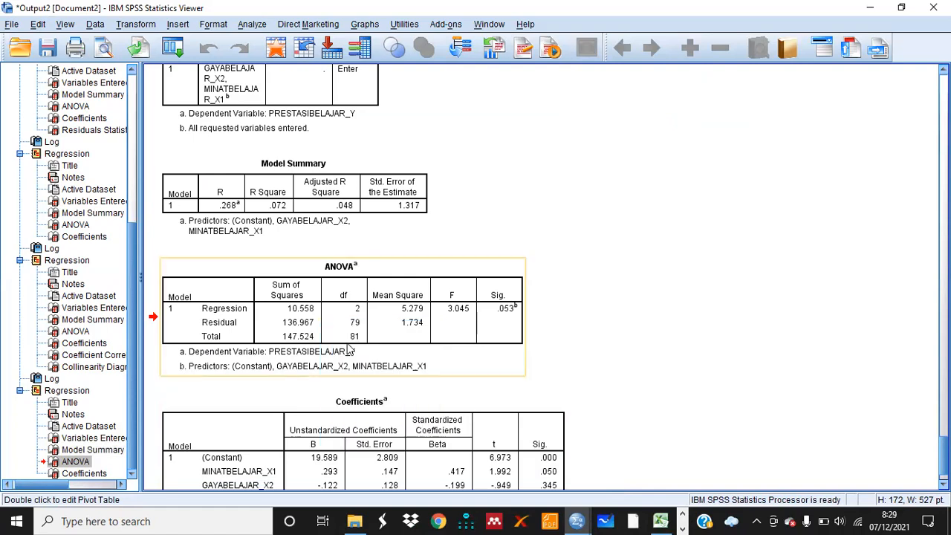
Switch to the Word document and paste the ANOVA table below the Model Summary table
{"action": "left_click", "coordinate": [685, 517]}
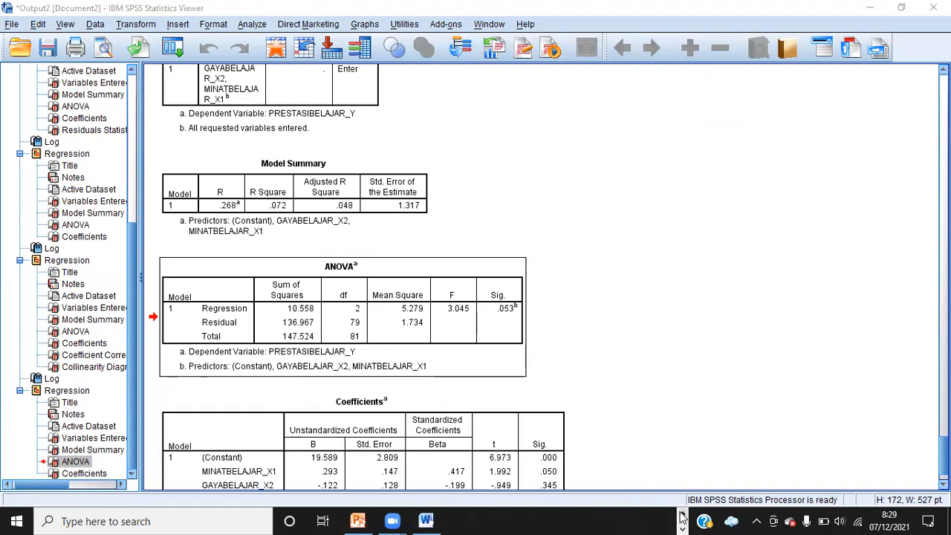
{"action": "left_click", "coordinate": [685, 518]}
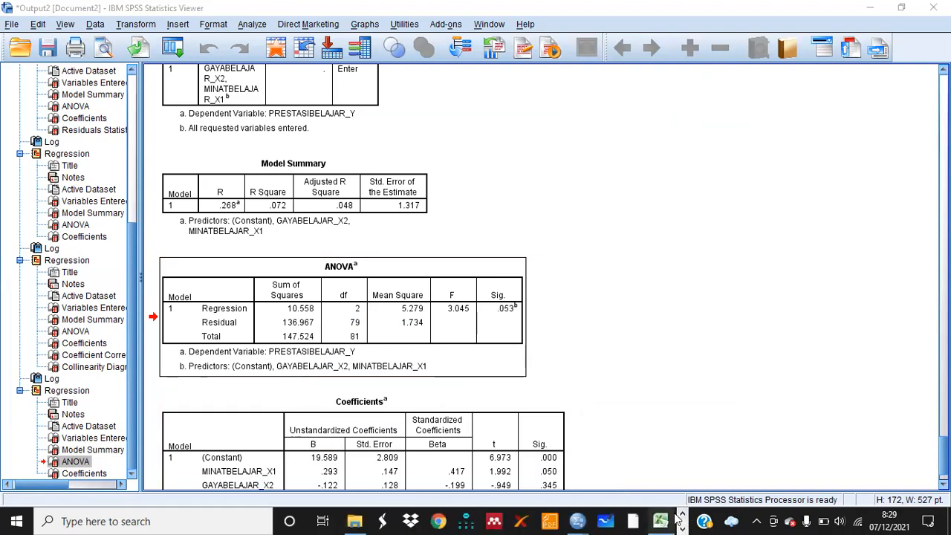
{"action": "left_click", "coordinate": [684, 517]}
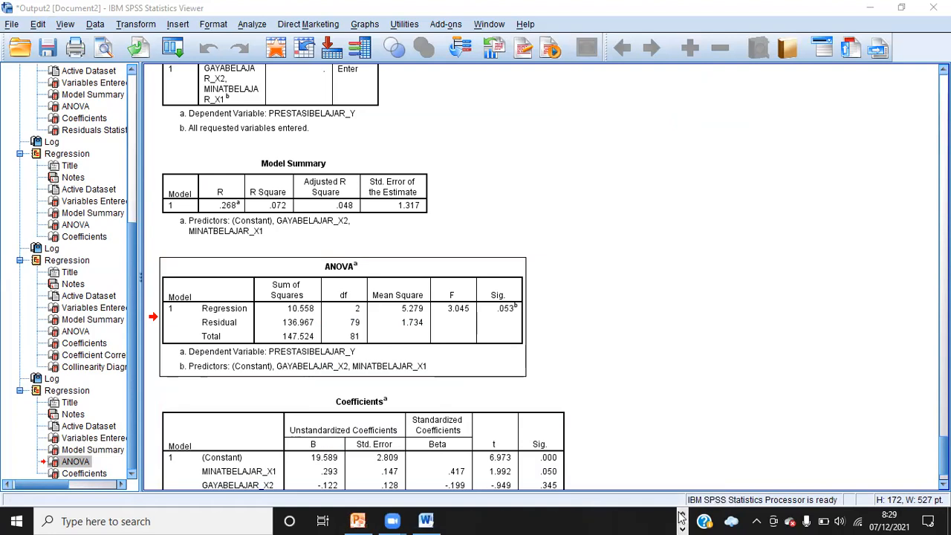
{"action": "mouse_move", "coordinate": [422, 520]}
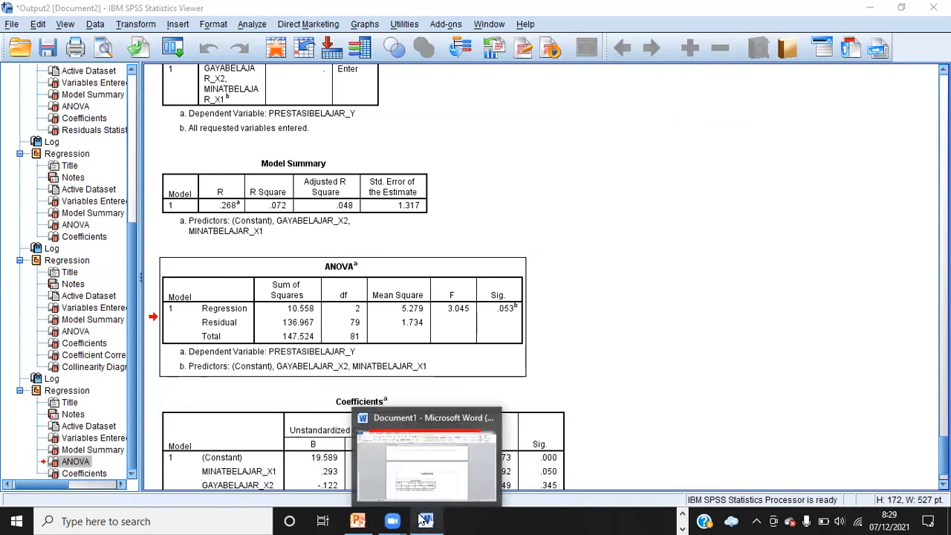
{"action": "left_click", "coordinate": [433, 476]}
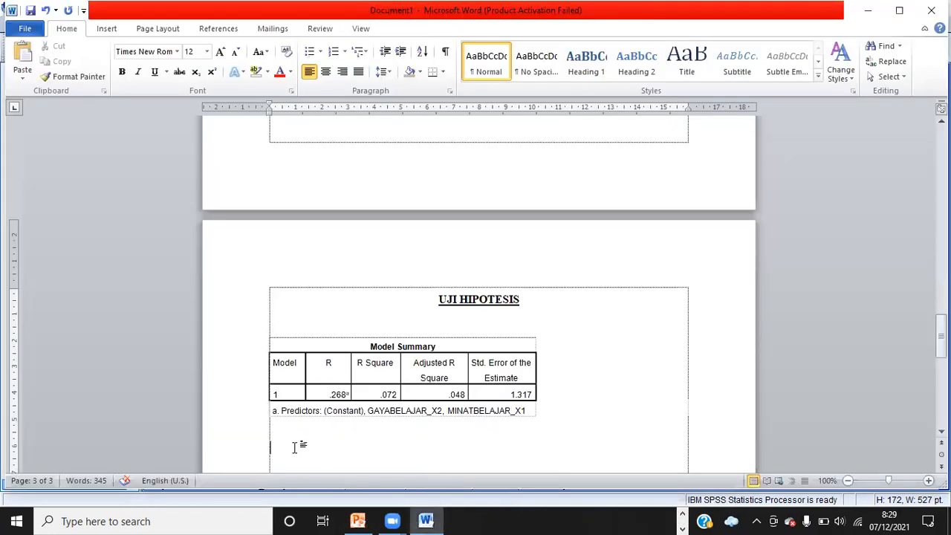
{"action": "key", "text": "ctrl+v"}
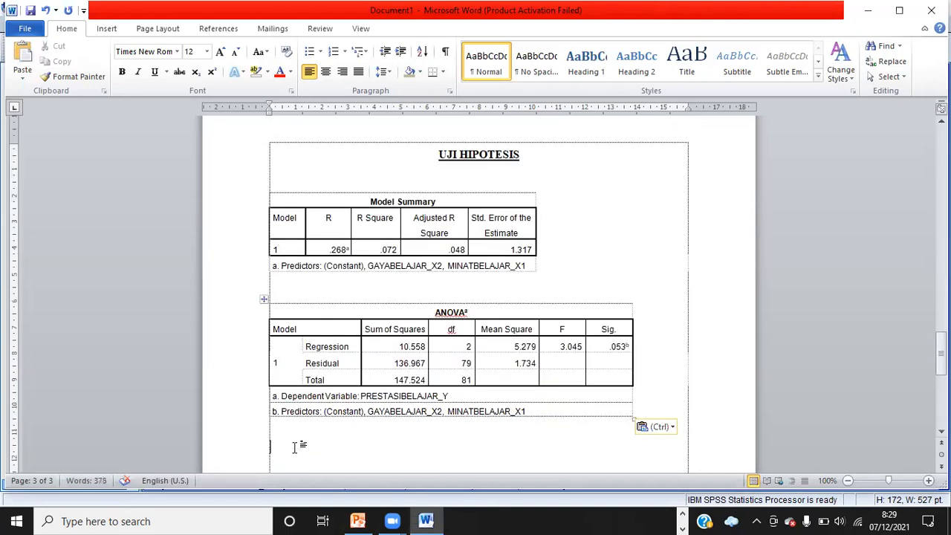
Return to the SPSS output viewer and copy the Coefficients table
{"action": "left_click", "coordinate": [681, 524]}
{"action": "mouse_move", "coordinate": [575, 520]}
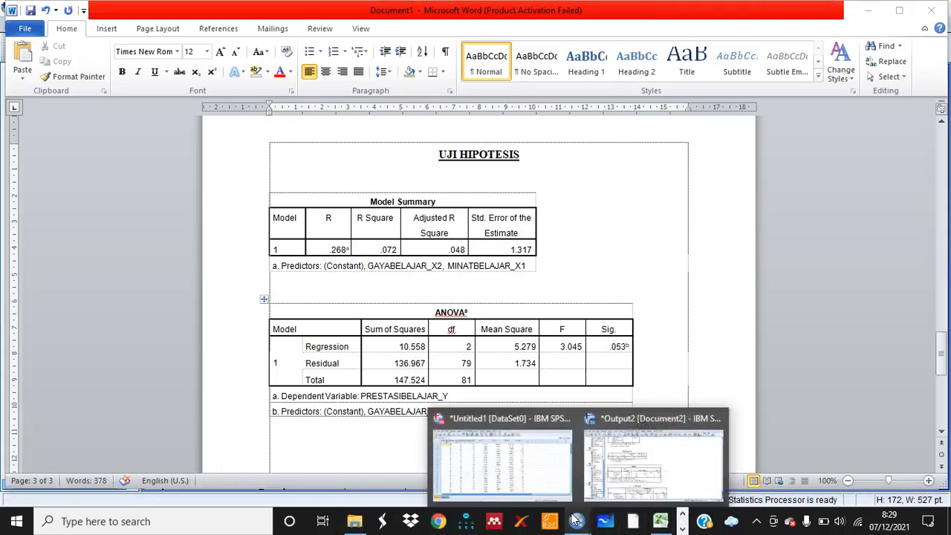
{"action": "left_click", "coordinate": [639, 478]}
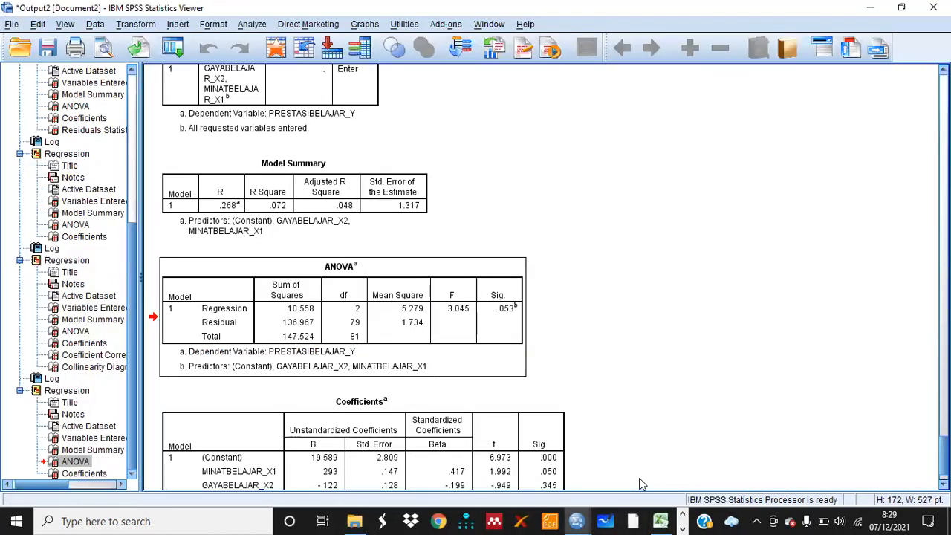
{"action": "scroll", "coordinate": [709, 450], "scroll_direction": "down", "scroll_amount": 3}
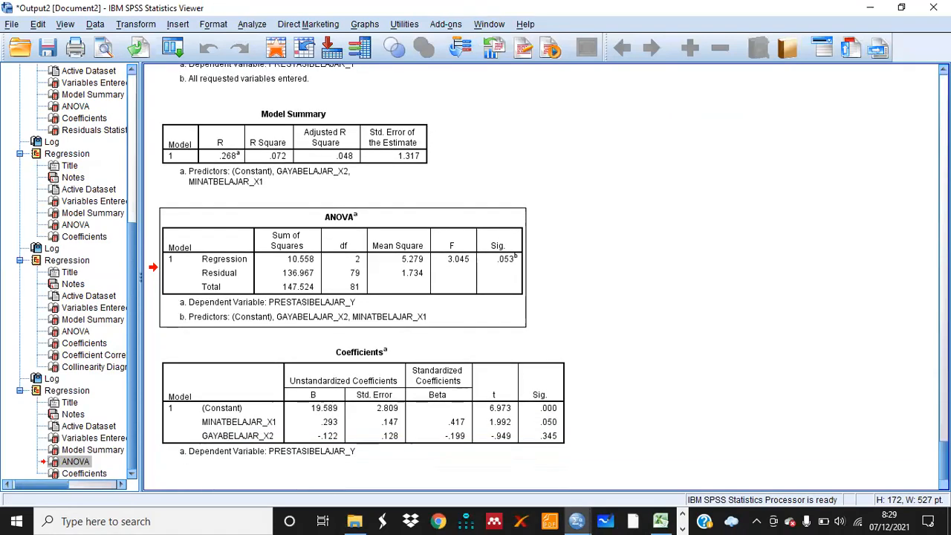
{"action": "right_click", "coordinate": [448, 400]}
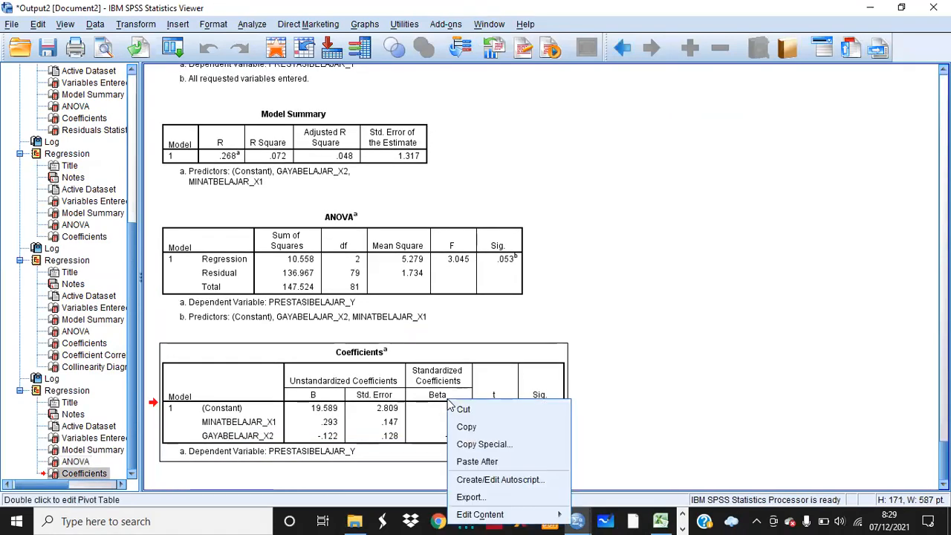
{"action": "left_click", "coordinate": [467, 428]}
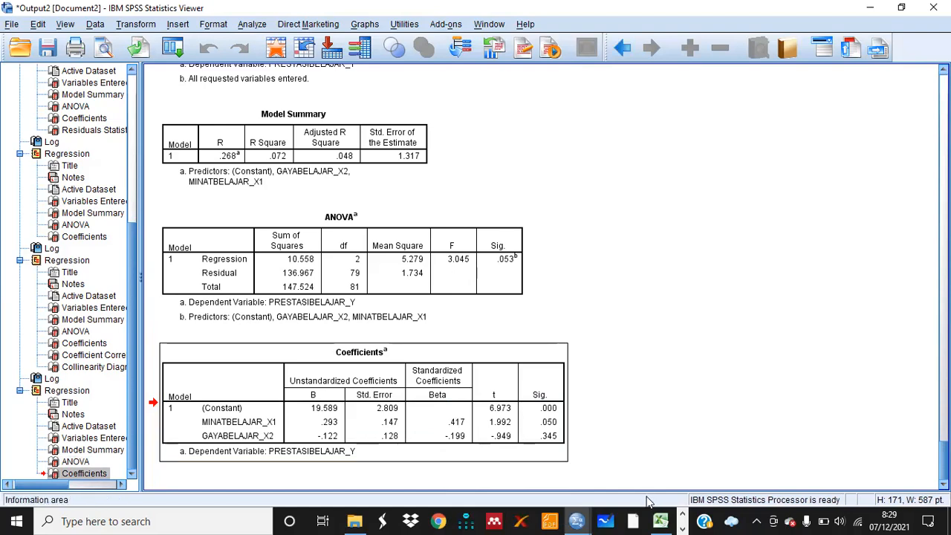
Switch to Word and paste the Coefficients table below the ANOVA table
{"action": "left_click", "coordinate": [683, 523]}
{"action": "mouse_move", "coordinate": [426, 520]}
{"action": "left_click", "coordinate": [429, 470]}
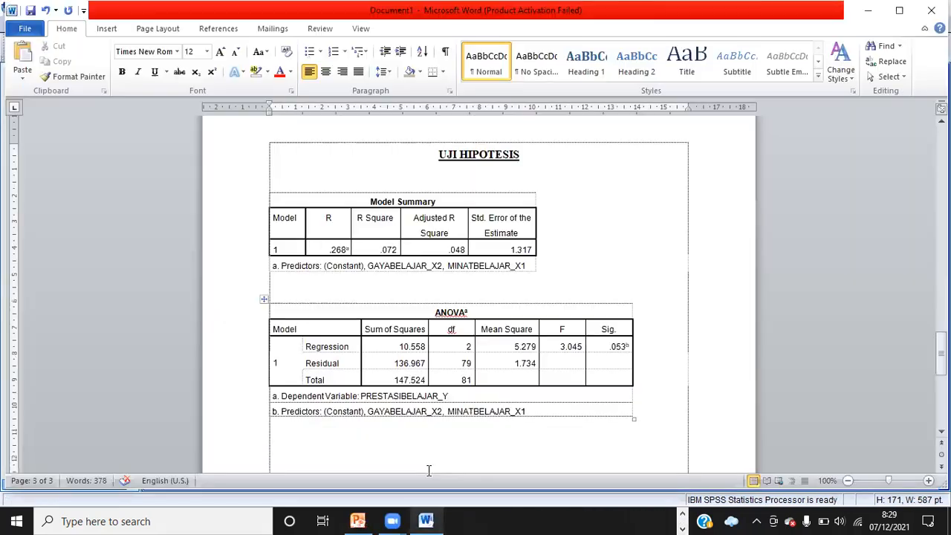
{"action": "left_click", "coordinate": [312, 446]}
{"action": "key", "text": "ctrl+v"}
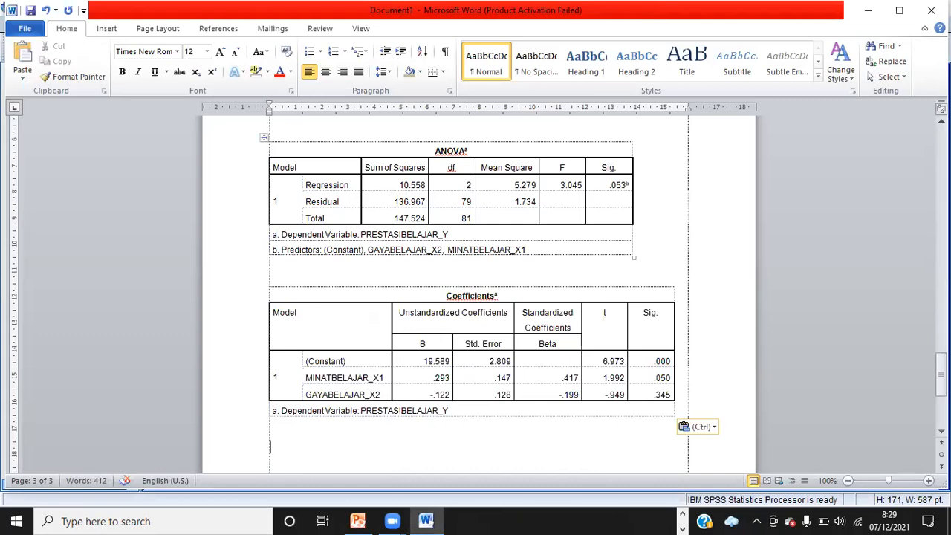
Move the ANOVA and Coefficients tables above the Model Summary table, just below the heading
{"action": "scroll", "coordinate": [475, 290], "scroll_direction": "up", "scroll_amount": 3}
{"action": "scroll", "coordinate": [476, 289], "scroll_direction": "up", "scroll_amount": 1}
{"action": "scroll", "coordinate": [475, 290], "scroll_direction": "up", "scroll_amount": 2}
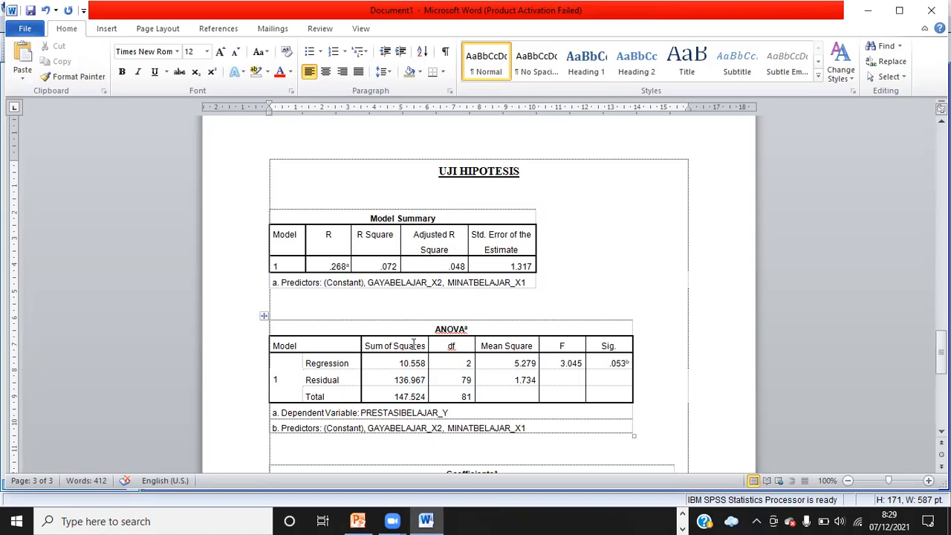
{"action": "left_click_drag", "start_coordinate": [273, 304], "coordinate": [473, 454]}
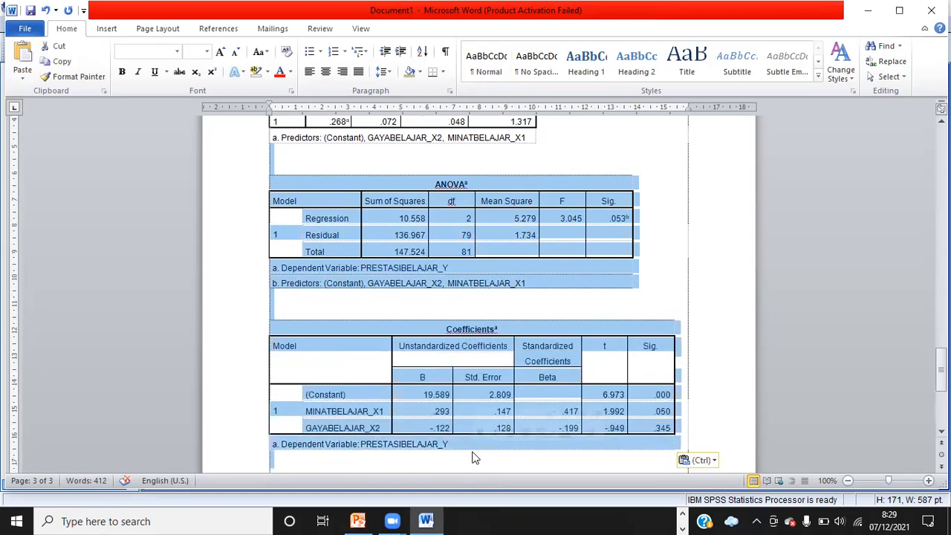
{"action": "key", "text": "Delete"}
{"action": "scroll", "coordinate": [474, 453], "scroll_direction": "up", "scroll_amount": 1}
{"action": "scroll", "coordinate": [474, 452], "scroll_direction": "up", "scroll_amount": 5}
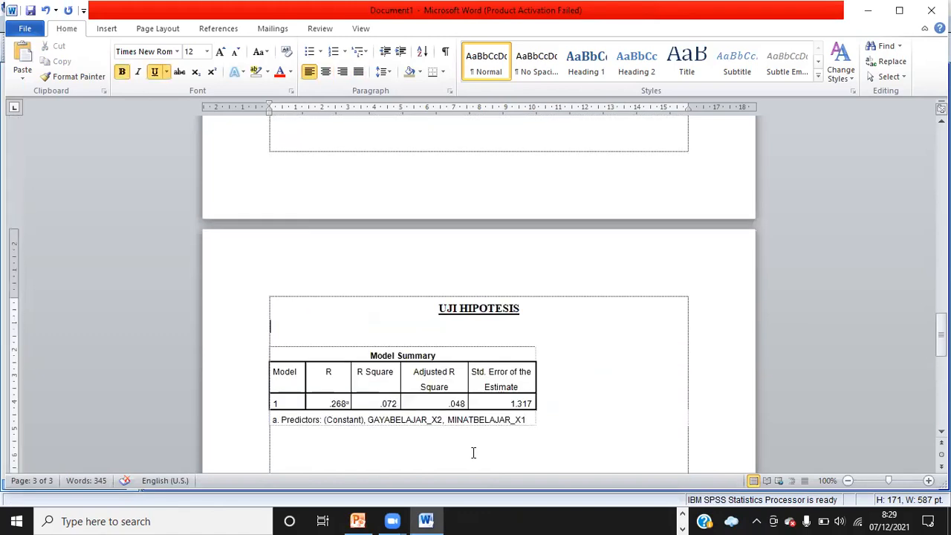
{"action": "key", "text": "Return"}
{"action": "key", "text": "Down"}
{"action": "key", "text": "ctrl+v"}
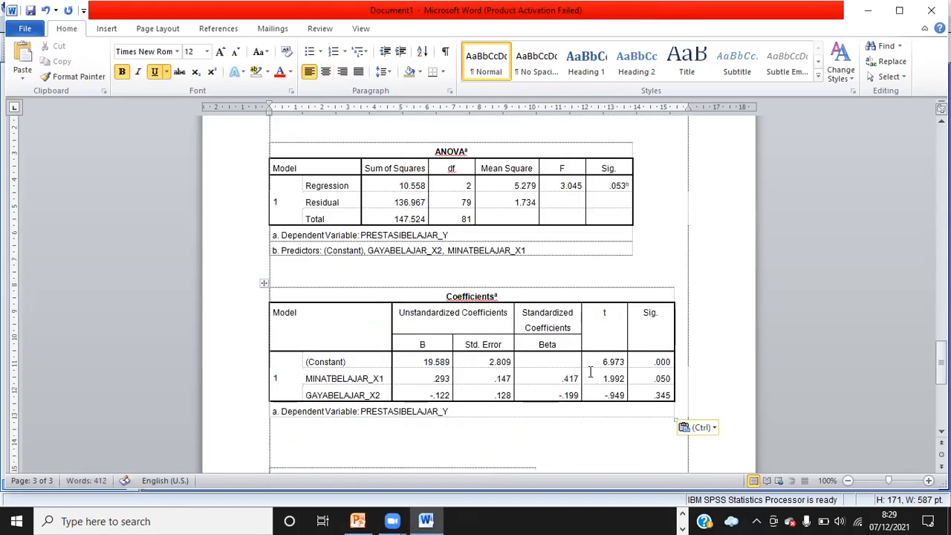
Delete the Coefficients table from below the ANOVA table
{"action": "scroll", "coordinate": [475, 297], "scroll_direction": "up", "scroll_amount": 2}
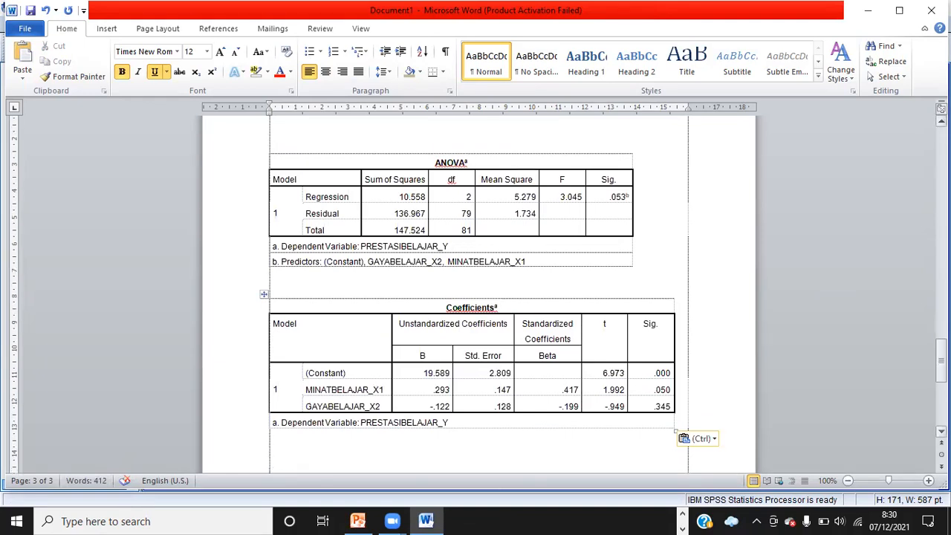
{"action": "left_click", "coordinate": [264, 306]}
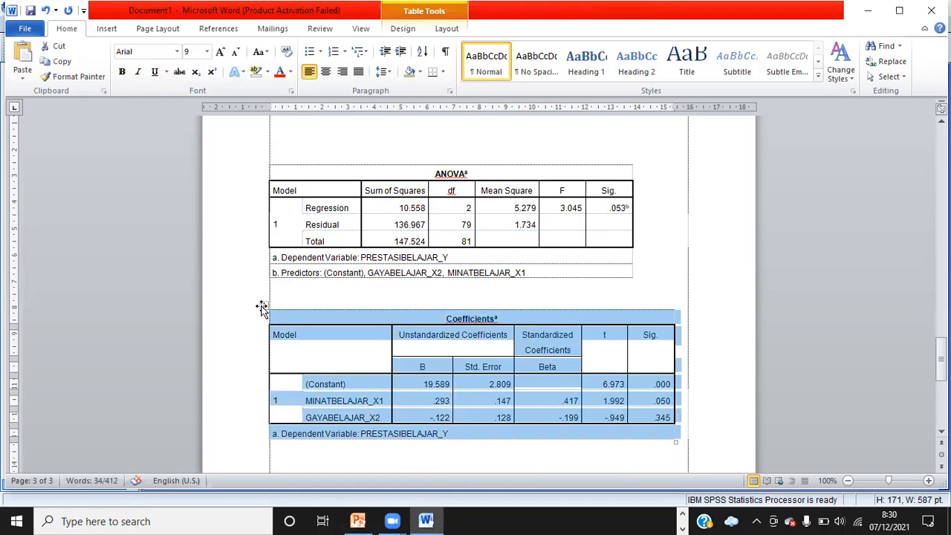
{"action": "key", "text": "BackSpace"}
{"action": "key", "text": "BackSpace"}
{"action": "key", "text": "BackSpace"}
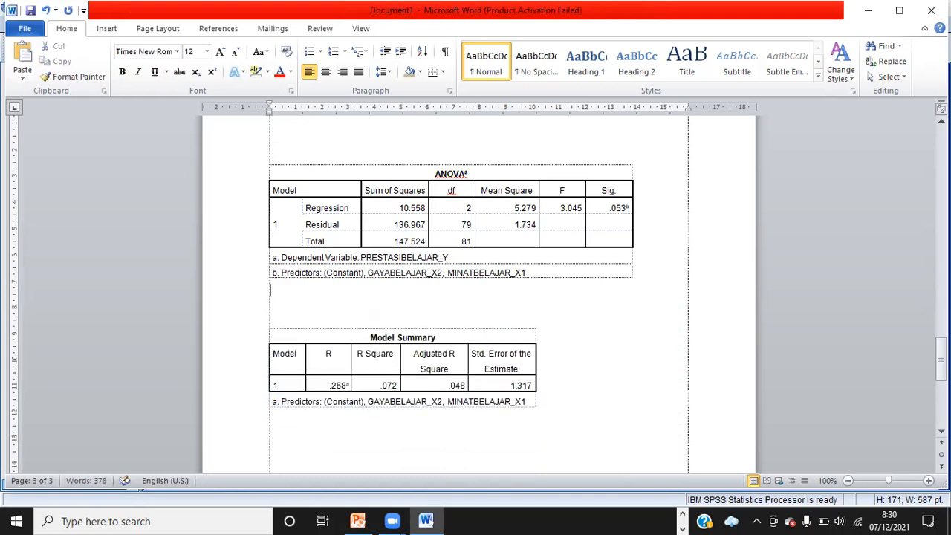
Paste the Coefficients table directly below the 'UJI HIPOTESIS' heading, above the ANOVA table
{"action": "key", "text": "Up"}
{"action": "key", "text": "Up"}
{"action": "key", "text": "Up"}
{"action": "key", "text": "Up"}
{"action": "key", "text": "Up"}
{"action": "key", "text": "Up"}
{"action": "key", "text": "Up"}
{"action": "key", "text": "Up"}
{"action": "key", "text": "Up"}
{"action": "key", "text": "Up"}
{"action": "key", "text": "Up"}
{"action": "key", "text": "Down"}
{"action": "key", "text": "Down"}
{"action": "key", "text": "Down"}
{"action": "key", "text": "ctrl+v"}
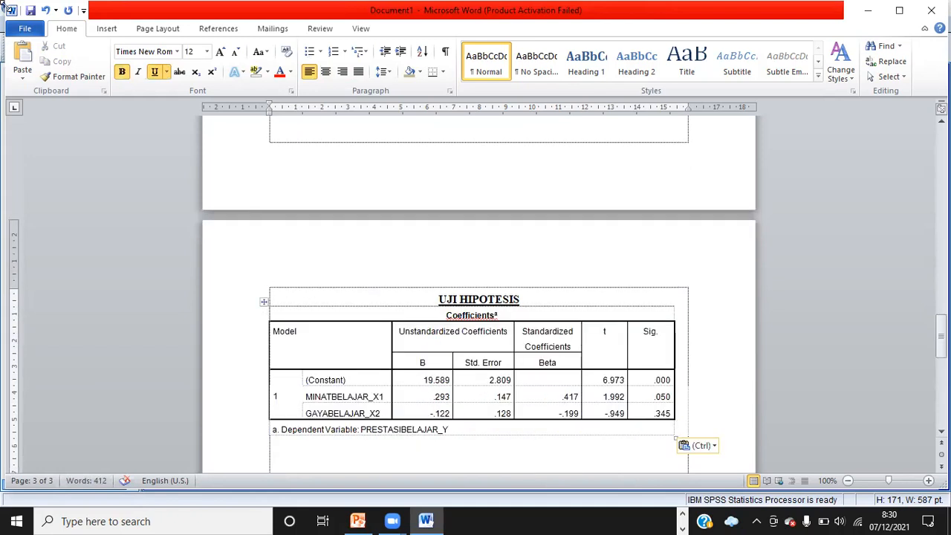
{"action": "left_click", "coordinate": [45, 10]}
{"action": "key", "text": "ctrl+v"}
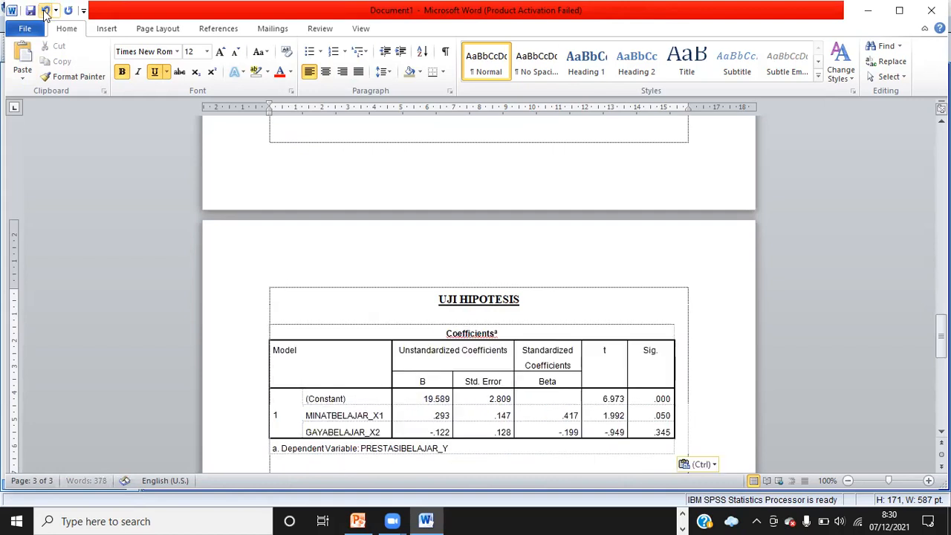
Scroll through page 3 to review the order of the pasted tables
{"action": "key", "text": "Down"}
{"action": "key", "text": "Down"}
{"action": "key", "text": "Down"}
{"action": "key", "text": "Down"}
{"action": "key", "text": "Down"}
{"action": "key", "text": "Down"}
{"action": "key", "text": "Down"}
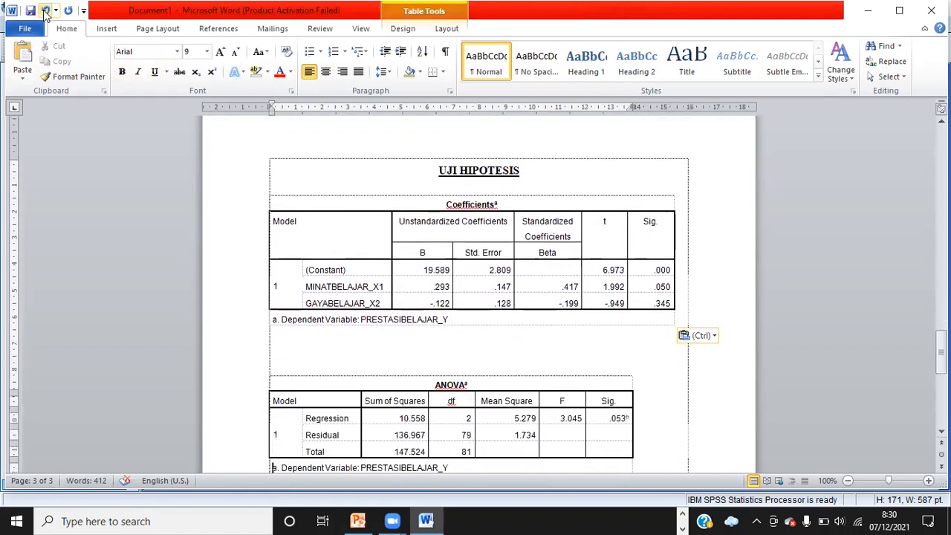
{"action": "key", "text": "Down"}
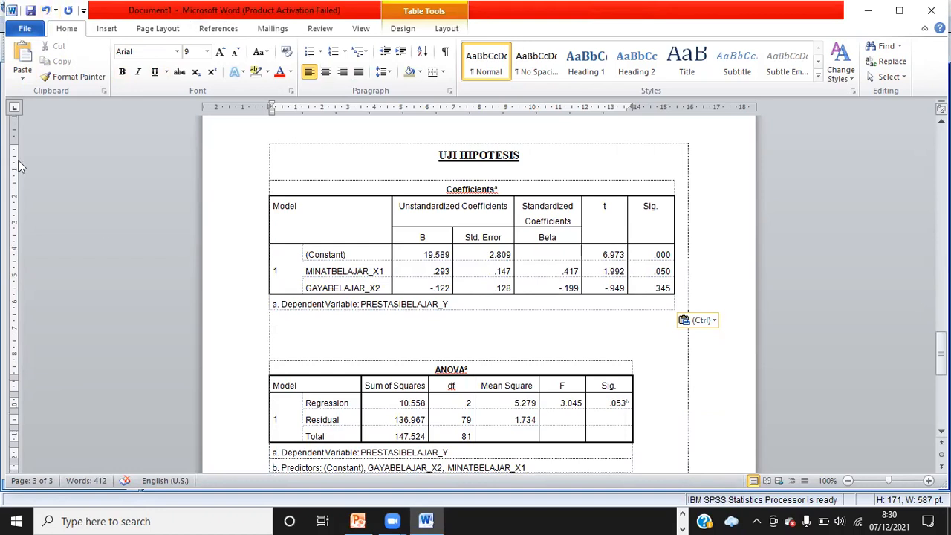
{"action": "scroll", "coordinate": [476, 297], "scroll_direction": "down", "scroll_amount": 3}
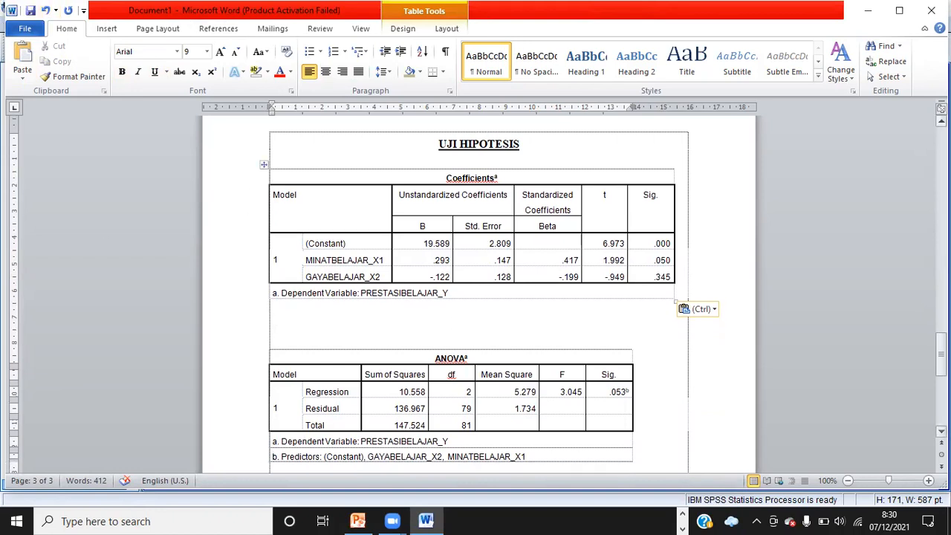
{"action": "scroll", "coordinate": [273, 277], "scroll_direction": "down", "scroll_amount": 1}
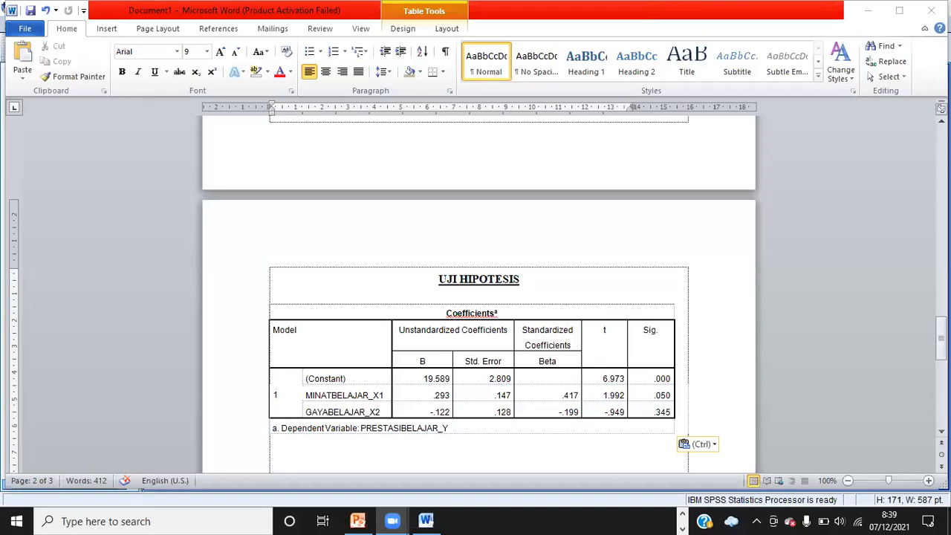
{"action": "scroll", "coordinate": [475, 312], "scroll_direction": "down", "scroll_amount": 1}
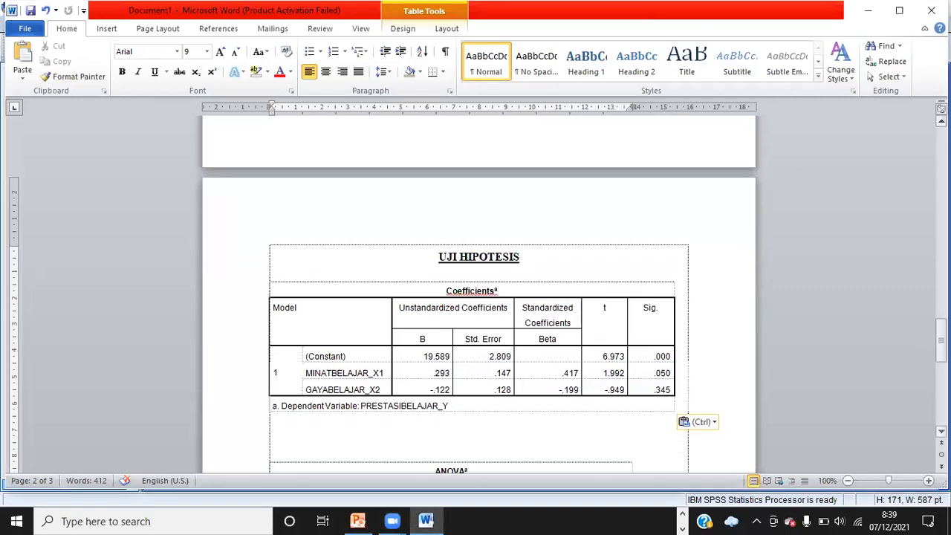
{"action": "scroll", "coordinate": [476, 312], "scroll_direction": "down", "scroll_amount": 2}
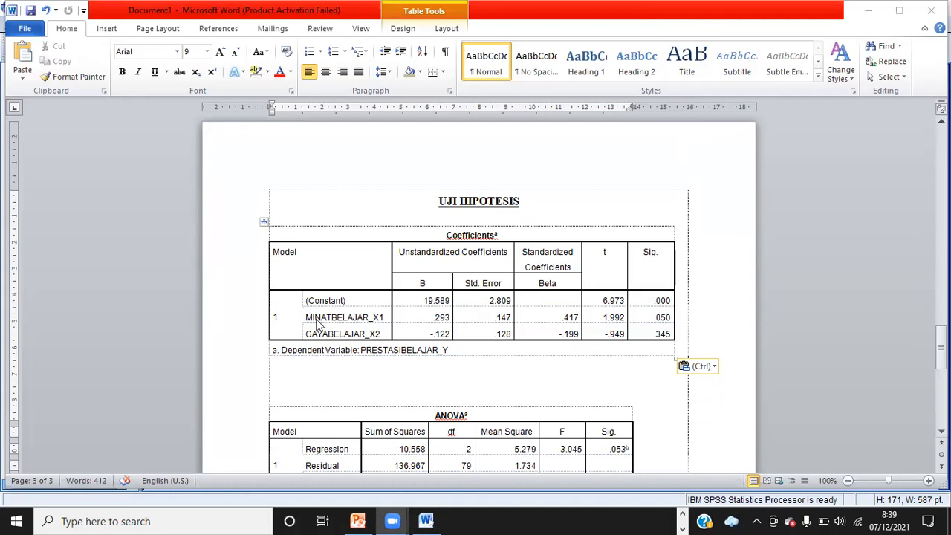
Shade the MINATBELAJAR_X1 label and its t and Sig. cells in the Coefficients table with a tan theme colour
{"action": "left_click_drag", "start_coordinate": [305, 318], "coordinate": [383, 316]}
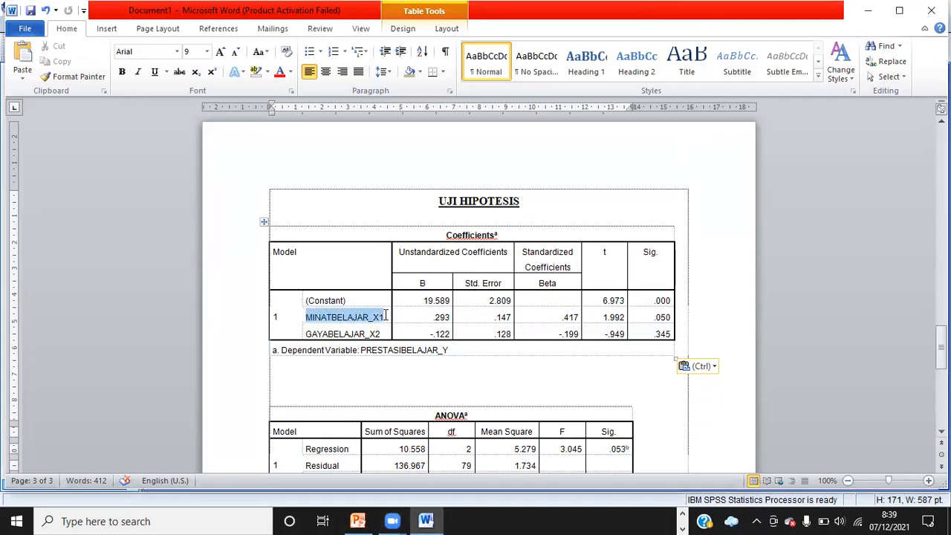
{"action": "left_click", "coordinate": [421, 72]}
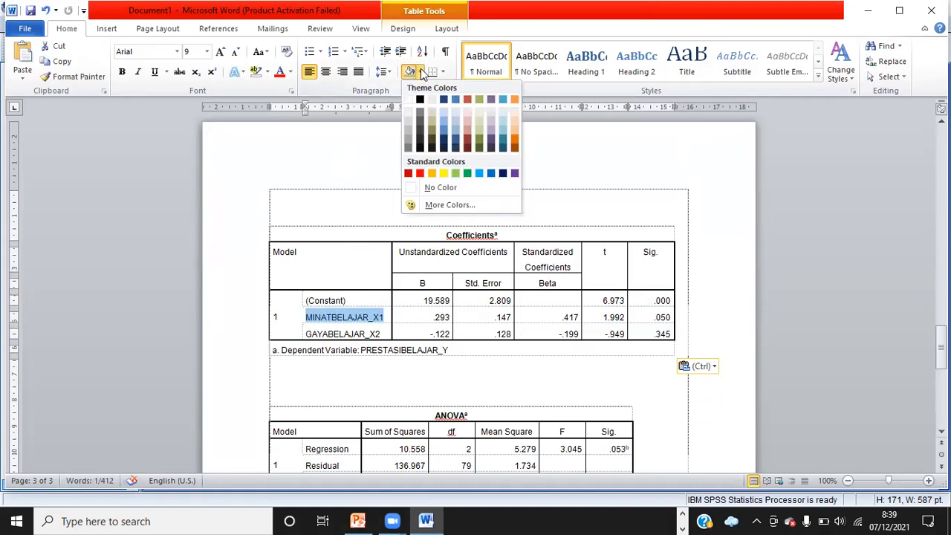
{"action": "left_click", "coordinate": [435, 119]}
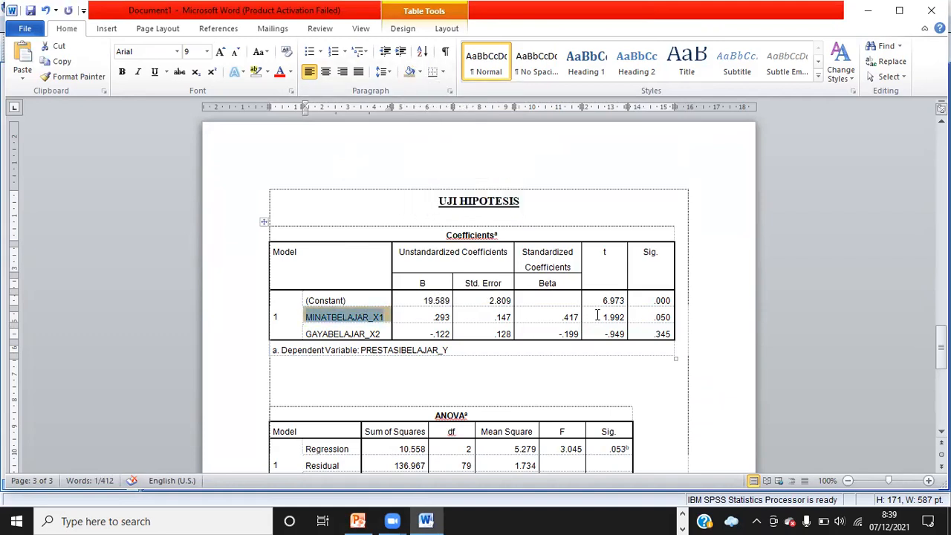
{"action": "left_click_drag", "start_coordinate": [595, 315], "coordinate": [658, 317]}
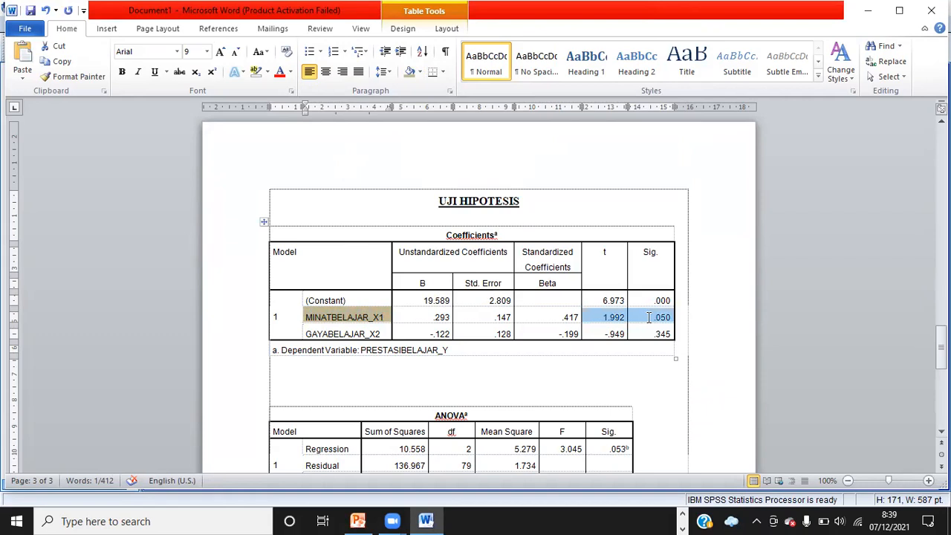
{"action": "left_click", "coordinate": [408, 71]}
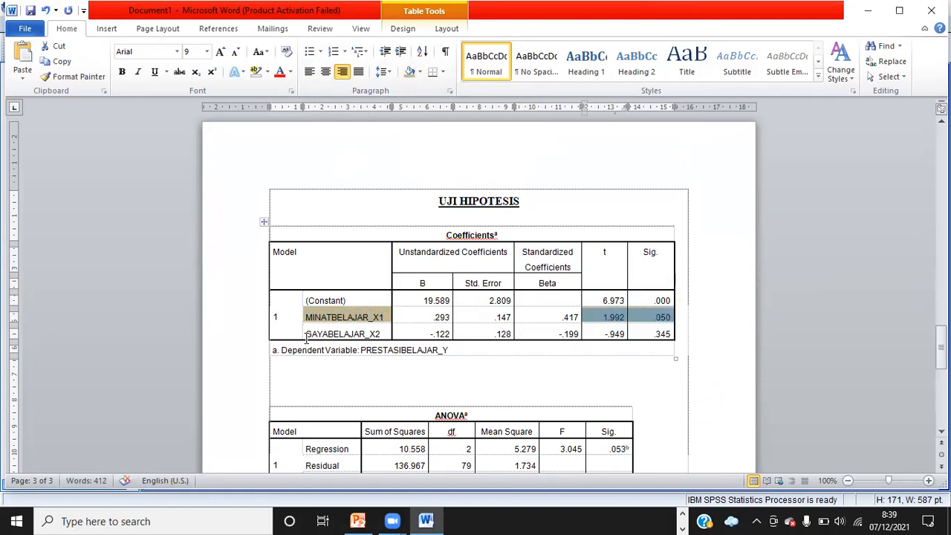
Shade the GAYABELAJAR_X2 label and its t and Sig. cells in the Coefficients table light grey
{"action": "left_click_drag", "start_coordinate": [305, 335], "coordinate": [389, 334]}
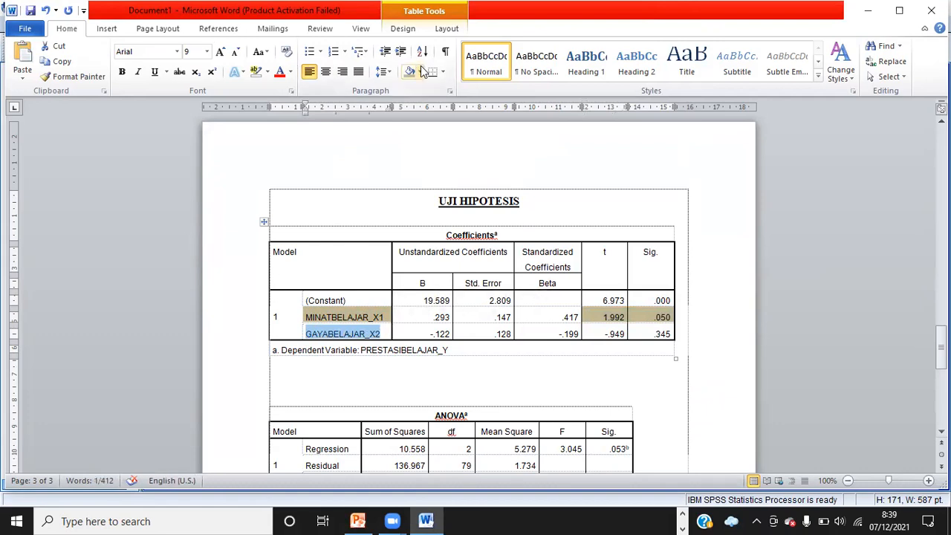
{"action": "left_click", "coordinate": [421, 72]}
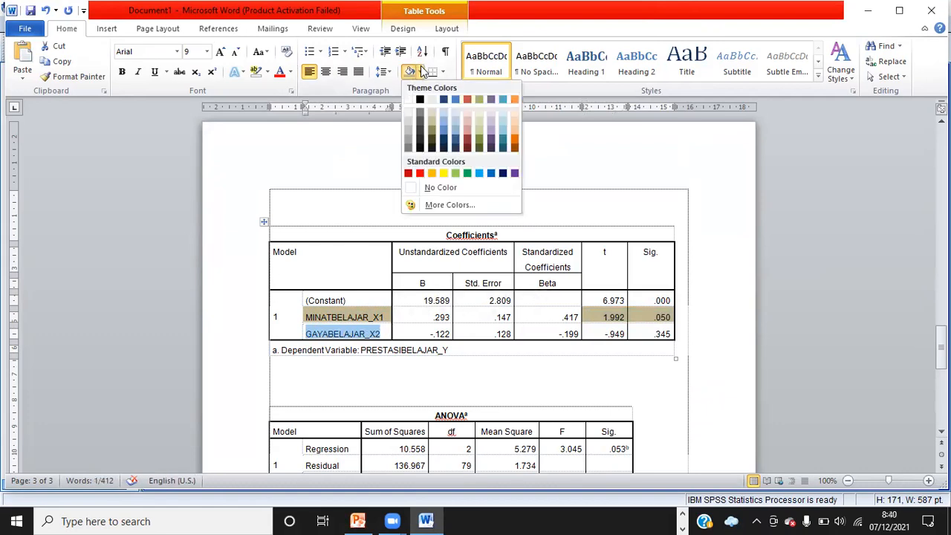
{"action": "left_click", "coordinate": [411, 119]}
{"action": "left_click_drag", "start_coordinate": [591, 331], "coordinate": [663, 327]}
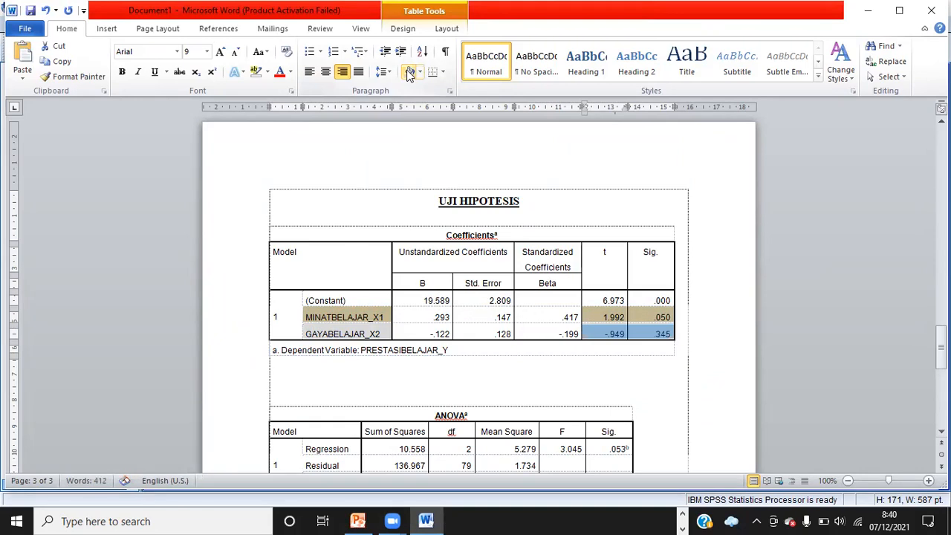
{"action": "left_click", "coordinate": [290, 369]}
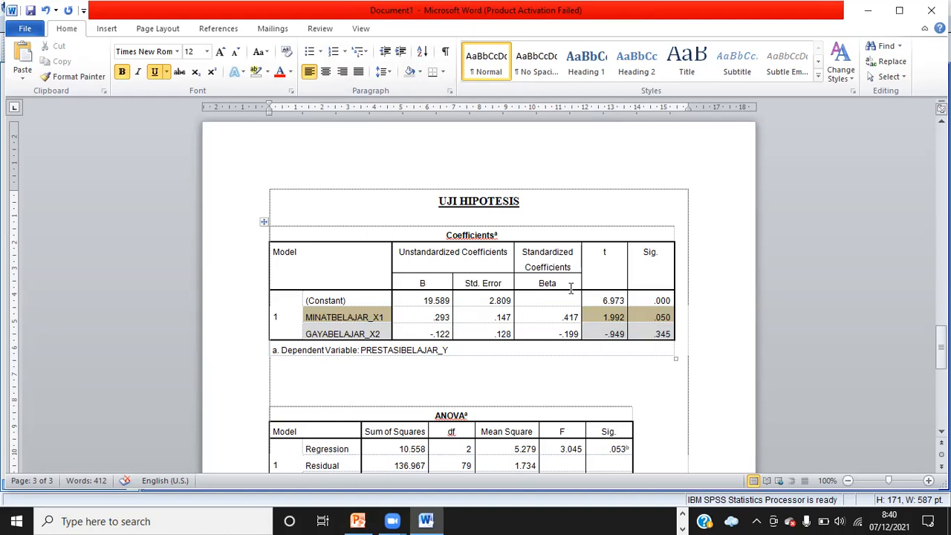
Shade the t and Sig. column header cells of the Coefficients table with a light tan theme colour
{"action": "left_click_drag", "start_coordinate": [597, 251], "coordinate": [641, 256]}
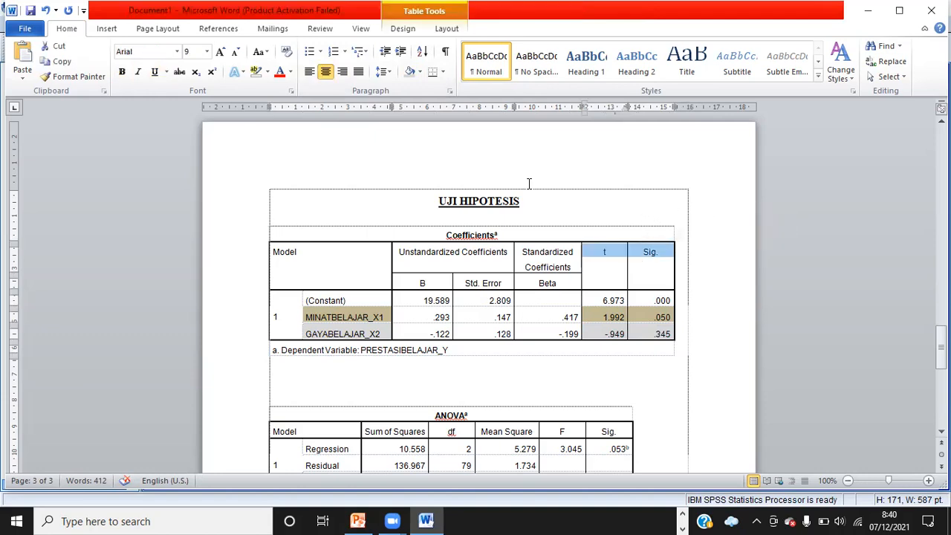
{"action": "left_click", "coordinate": [420, 72]}
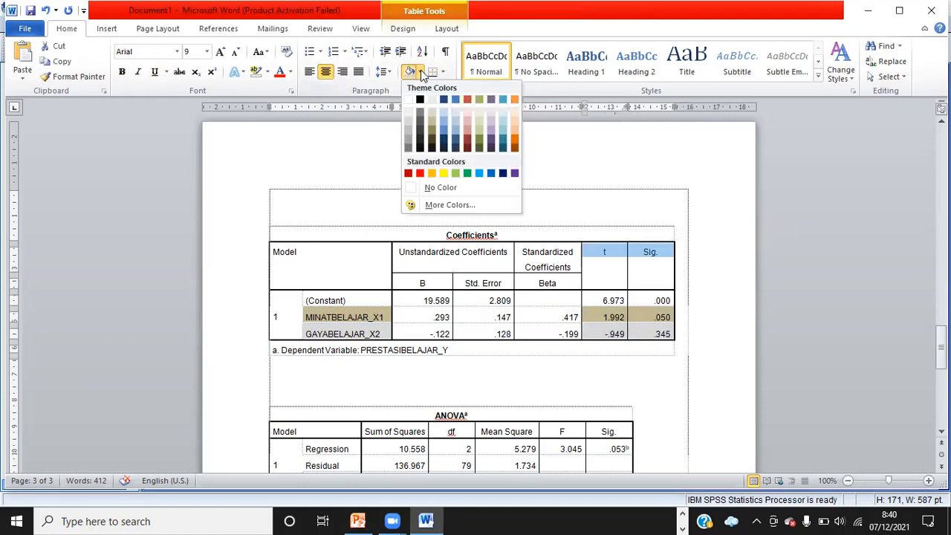
{"action": "left_click", "coordinate": [430, 112]}
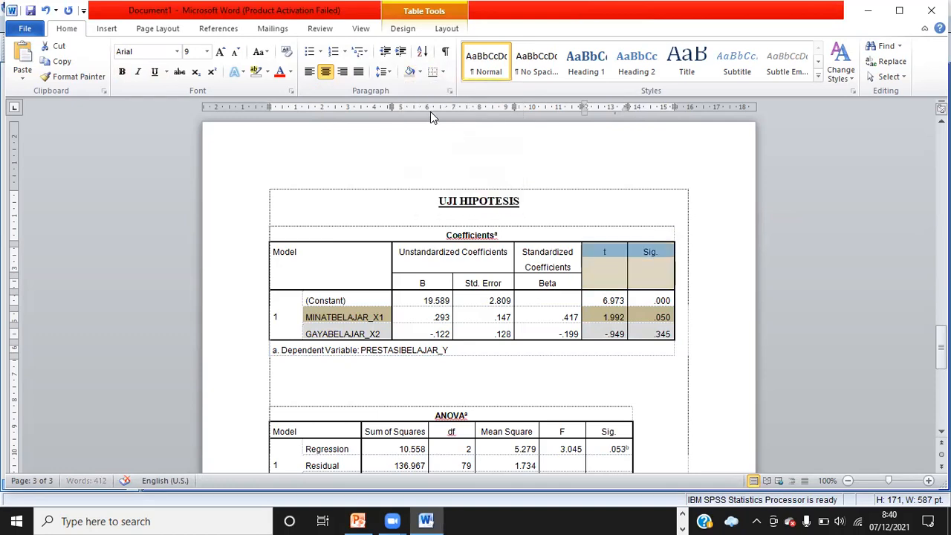
{"action": "left_click", "coordinate": [419, 72]}
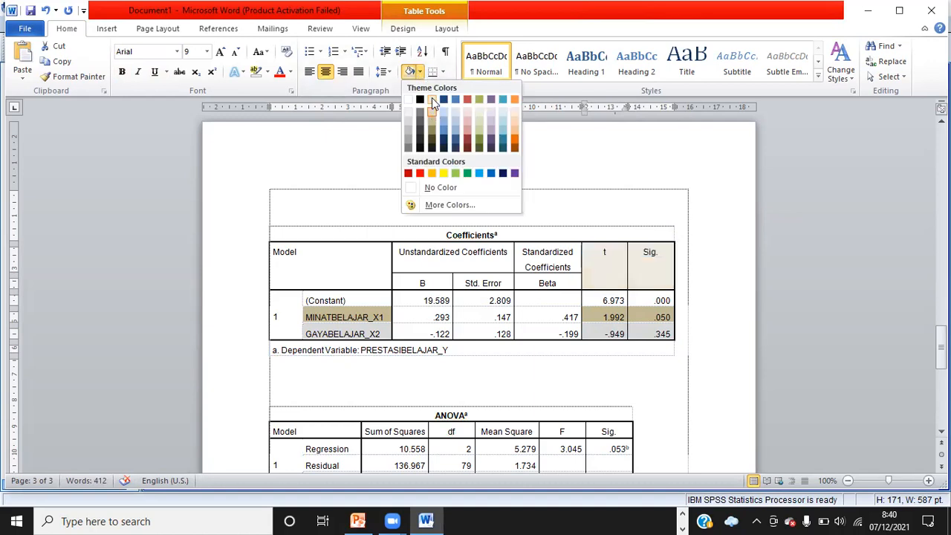
{"action": "left_click", "coordinate": [434, 104]}
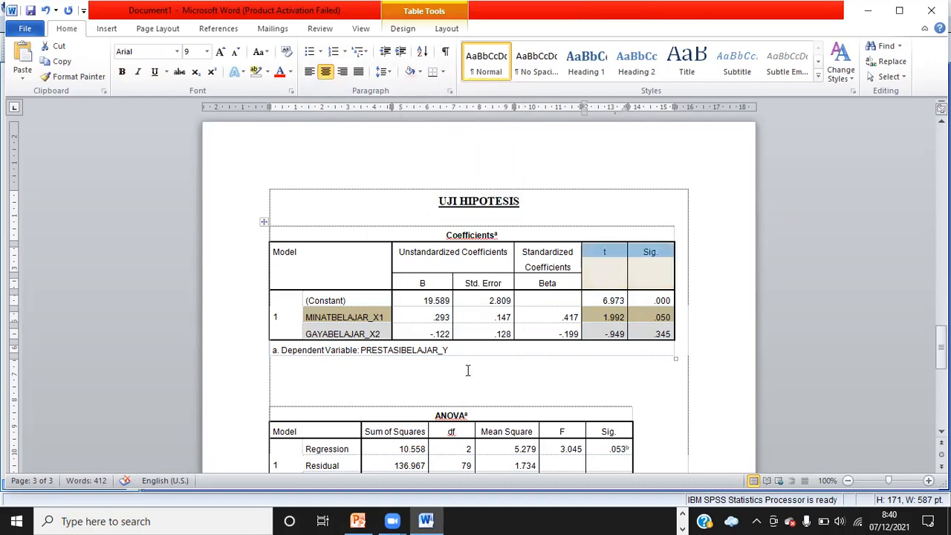
{"action": "left_click", "coordinate": [442, 367]}
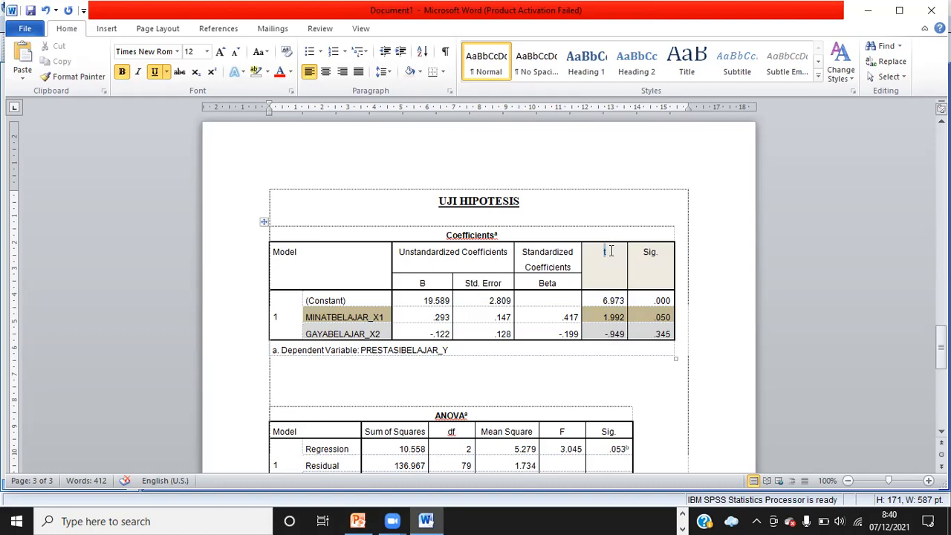
Switch to the Excel workbook and review the hypotheses and interpretation notes on Sheet2
{"action": "double_click", "coordinate": [606, 251]}
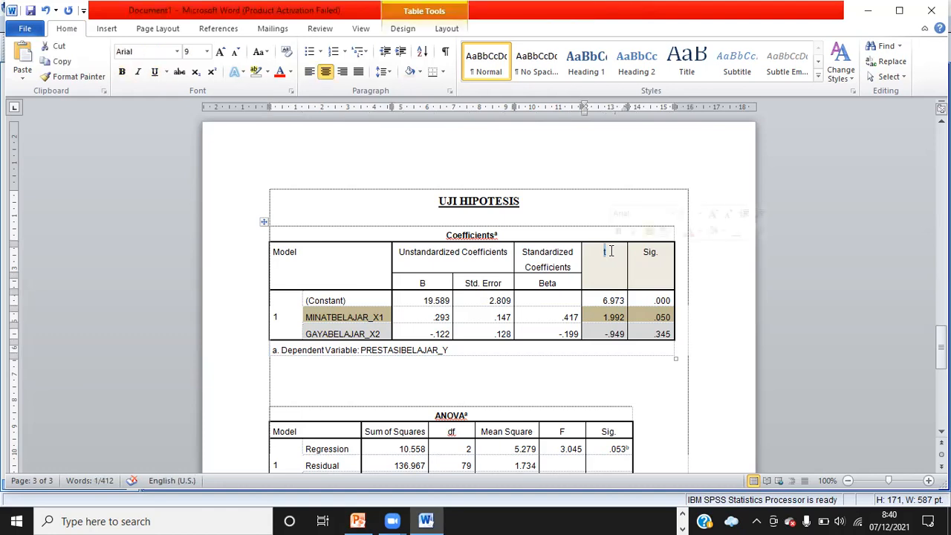
{"action": "left_click", "coordinate": [683, 514]}
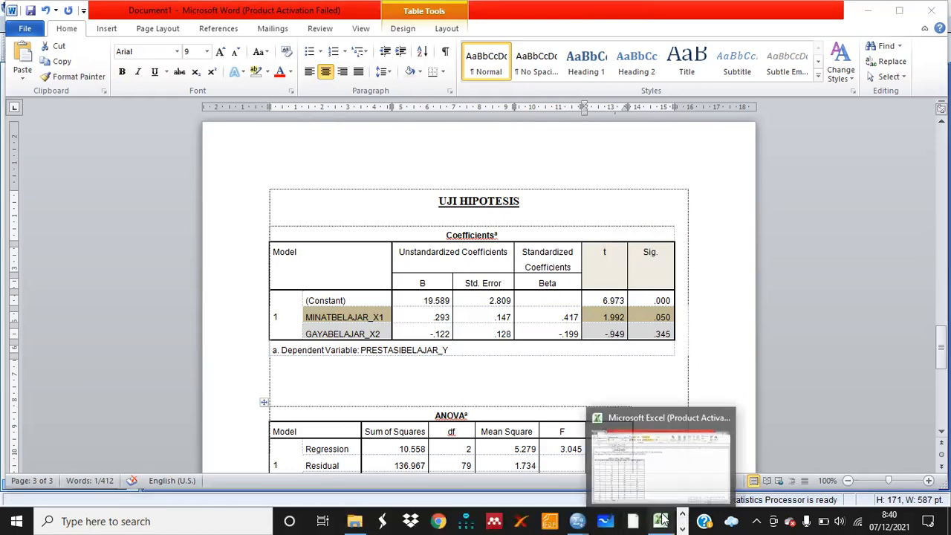
{"action": "left_click", "coordinate": [662, 519]}
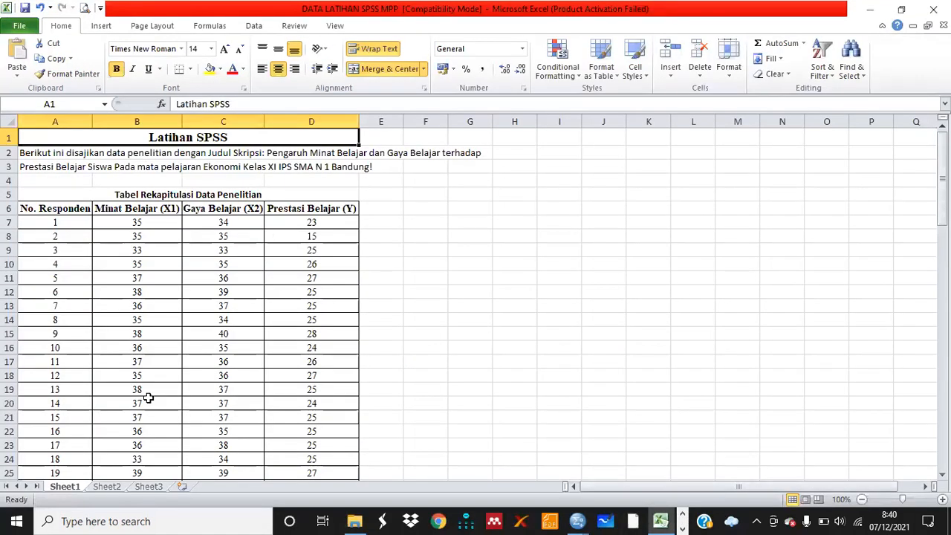
{"action": "left_click", "coordinate": [110, 487]}
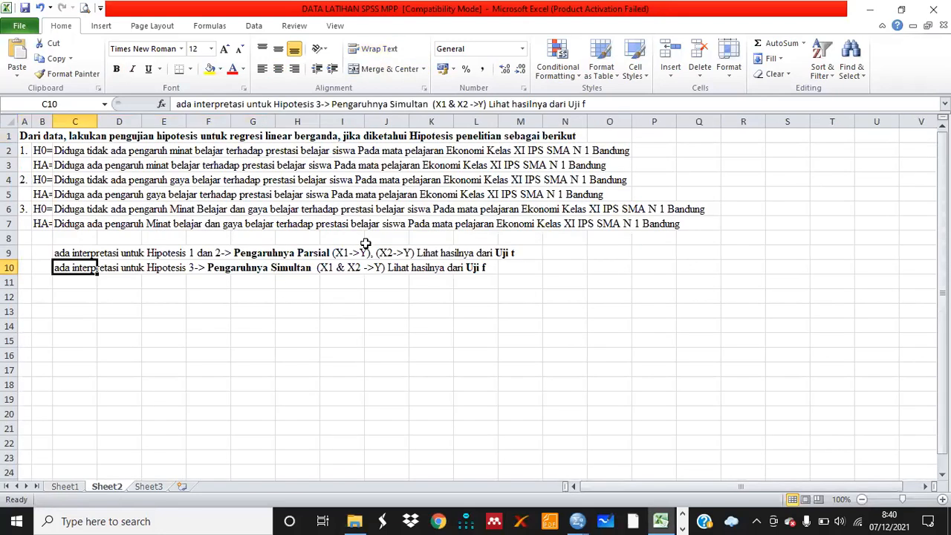
{"action": "left_click", "coordinate": [164, 253]}
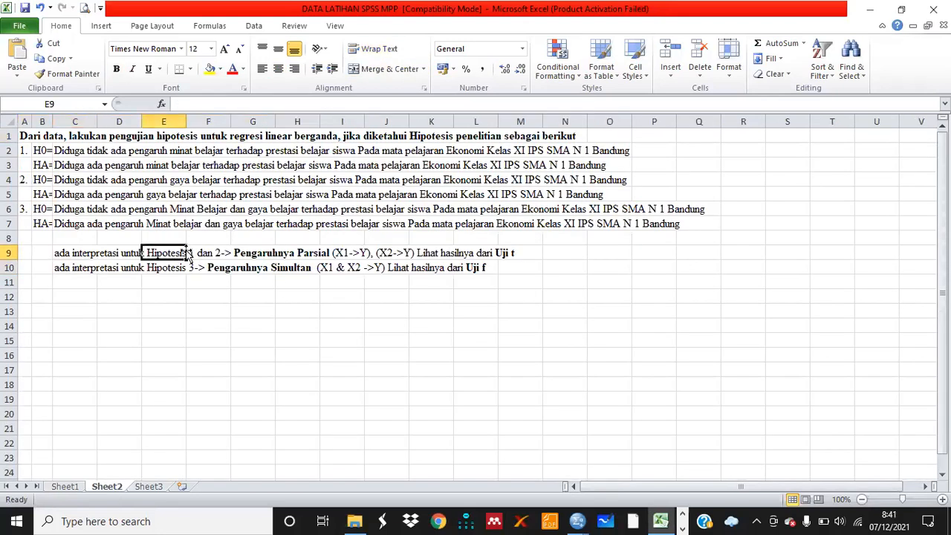
{"action": "left_click", "coordinate": [38, 151]}
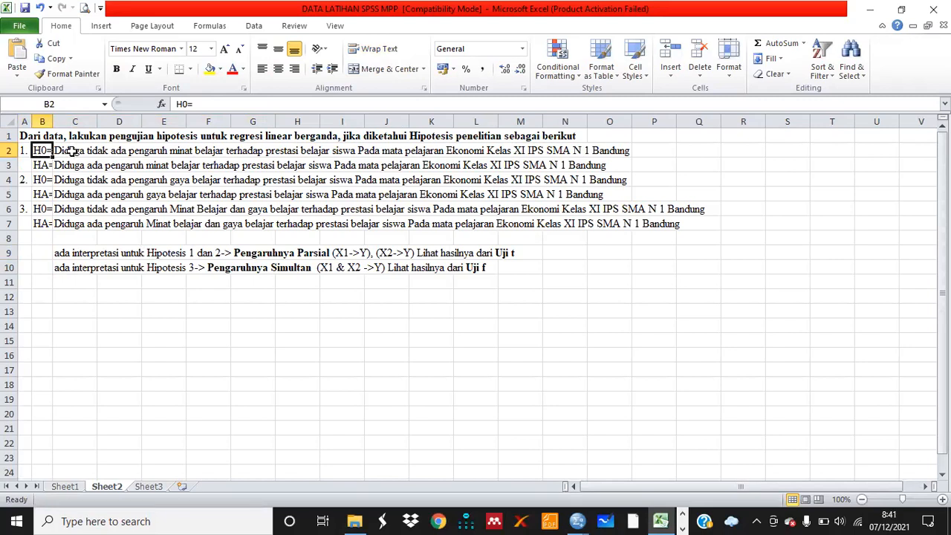
{"action": "left_click", "coordinate": [683, 526]}
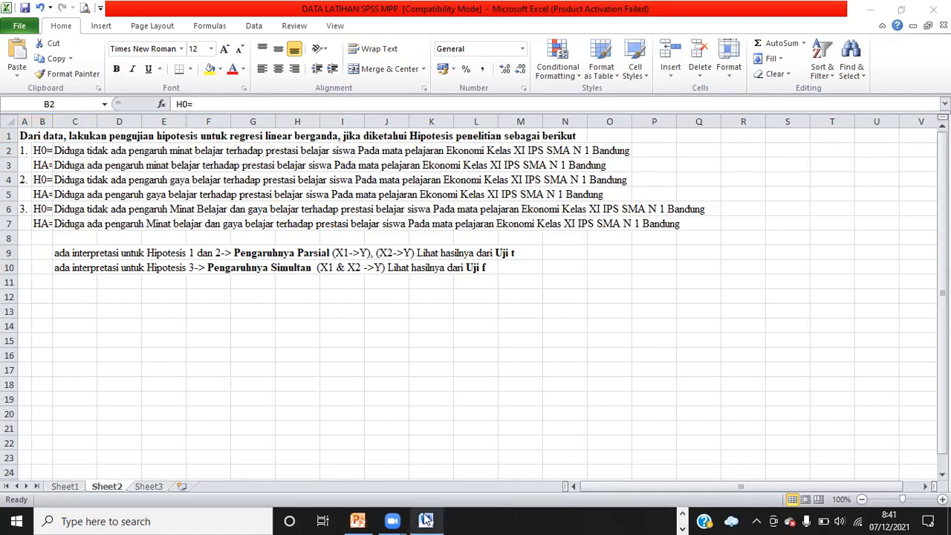
{"action": "mouse_move", "coordinate": [425, 520]}
{"action": "left_click", "coordinate": [468, 462]}
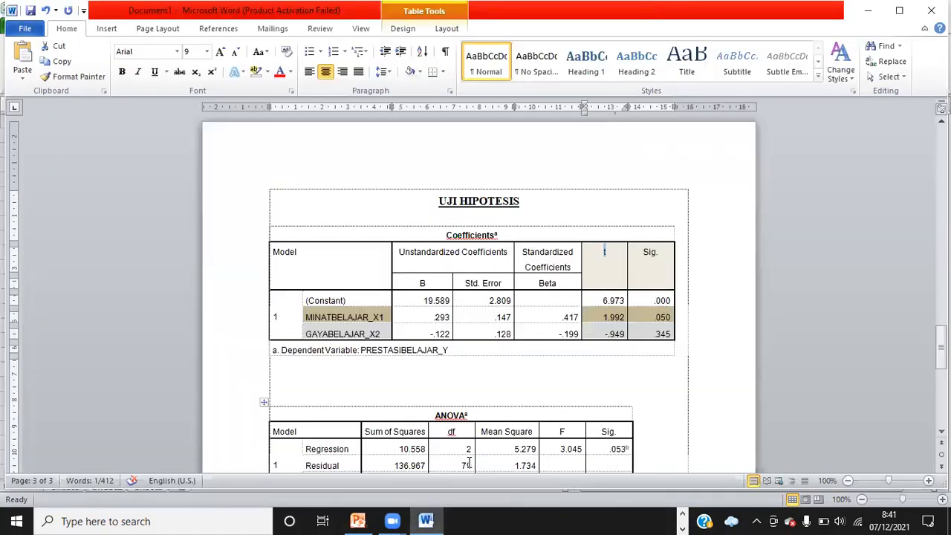
Below the Coefficients table, start a plain paragraph reading 'Dari output Coefficient diperoleh' with bold and underline off
{"action": "left_click", "coordinate": [334, 362]}
{"action": "type", "text": "Da"}
{"action": "key", "text": "BackSpace"}
{"action": "key", "text": "BackSpace"}
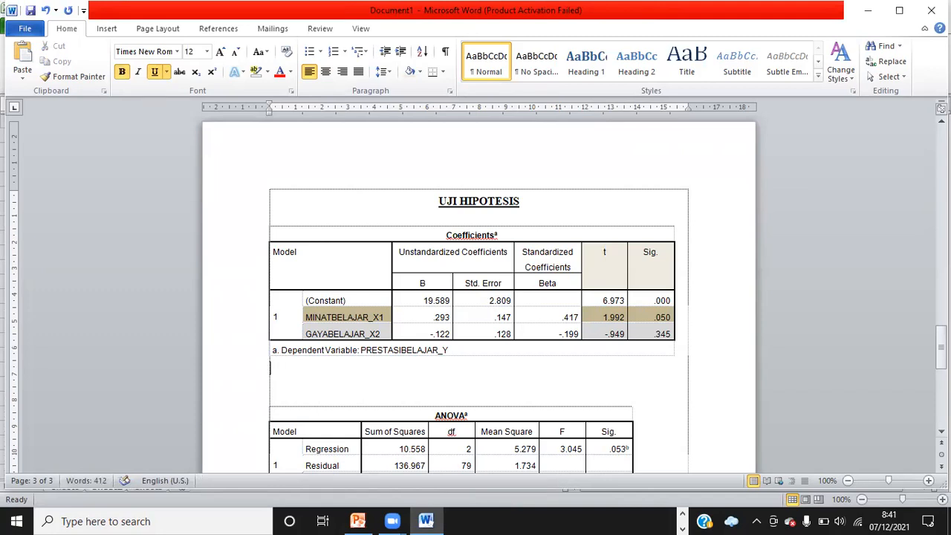
{"action": "key", "text": "ctrl+b"}
{"action": "key", "text": "ctrl+u"}
{"action": "type", "text": "Dari"}
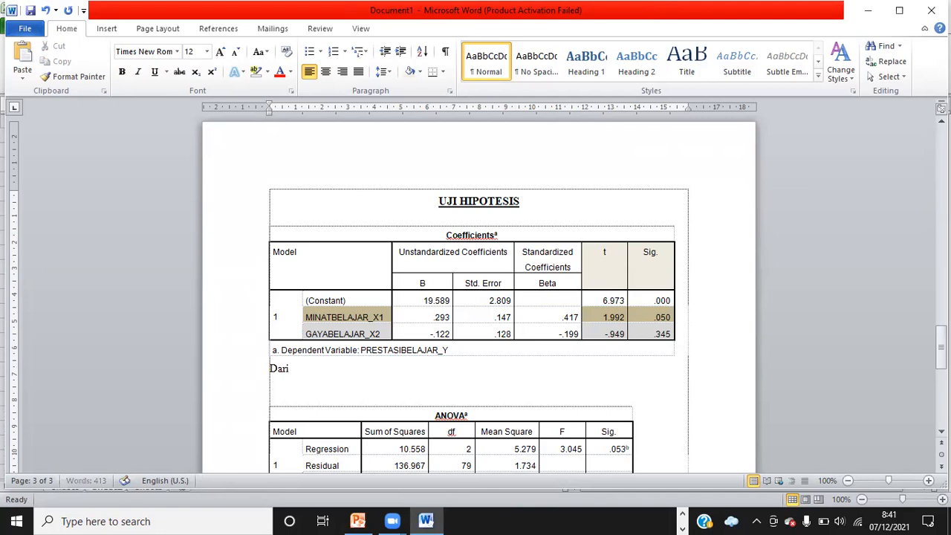
{"action": "type", "text": " output Coefficient dipero"}
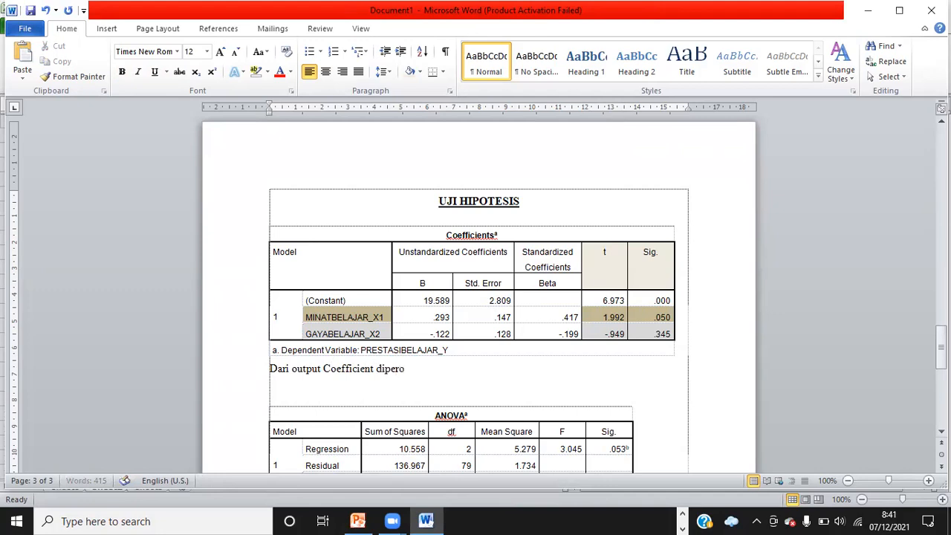
{"action": "type", "text": "leh hasil uji h"}
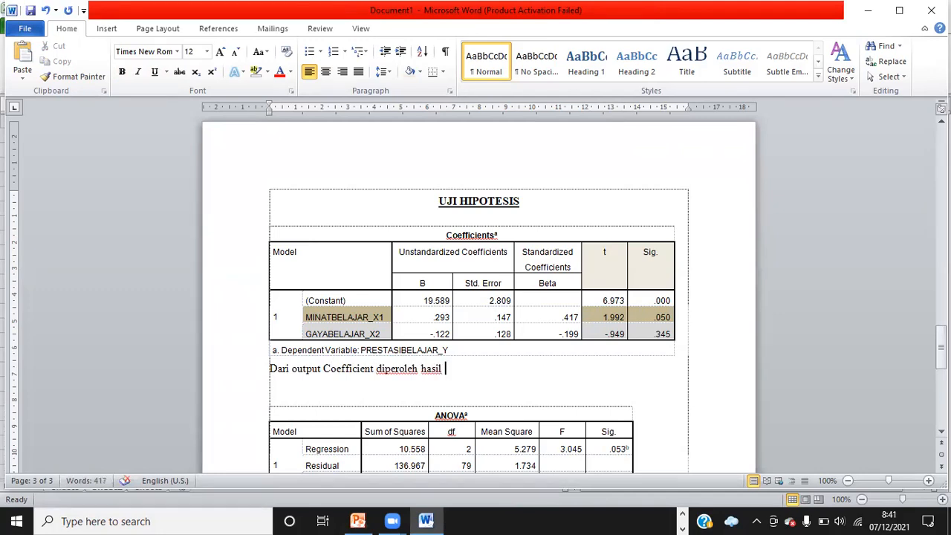
{"action": "type", "text": "ipotesis u"}
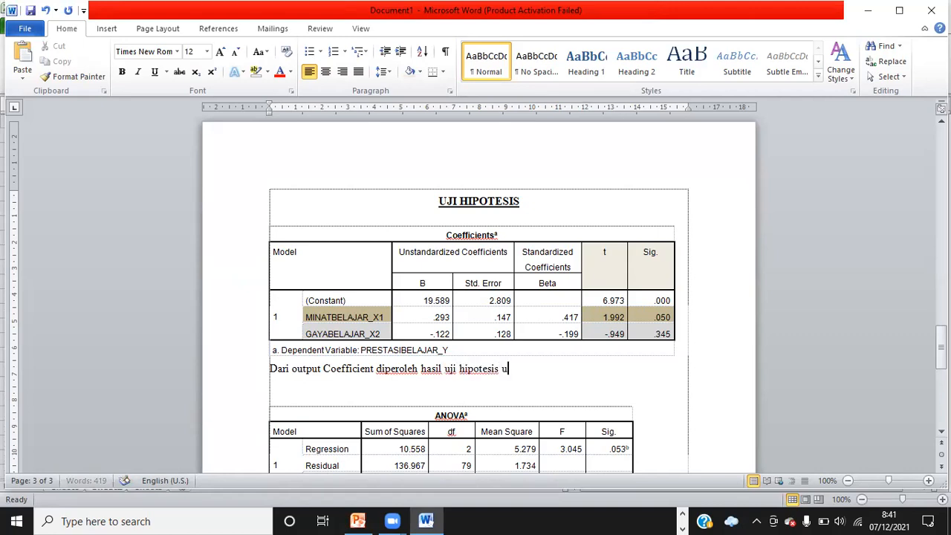
{"action": "type", "text": "ntuk peng"}
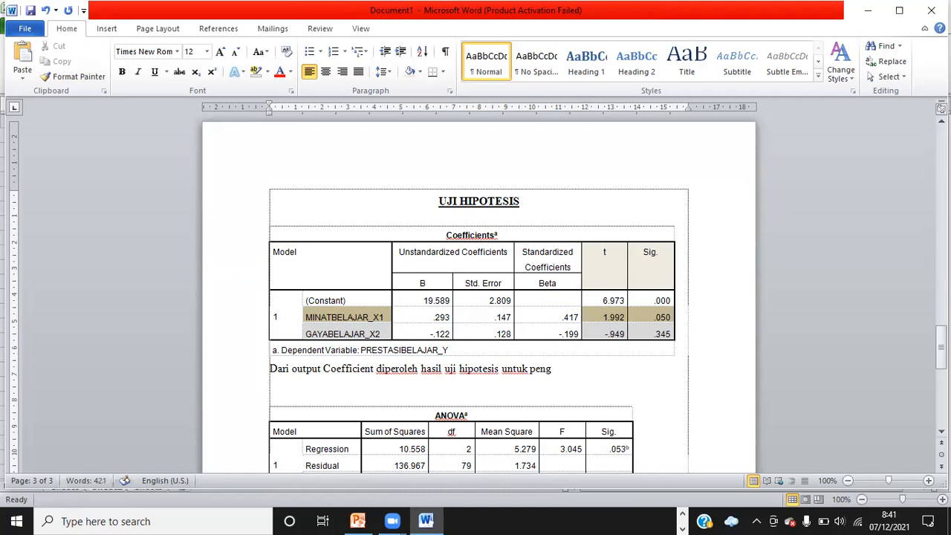
{"action": "type", "text": "aruh parsiay"}
Continue the sentence with 'hasil uji hipotesis untuk pengaruh parsial yaitu Hipotesis 1 dan Hipotesis 2.'
{"action": "key", "text": "BackSpace"}
{"action": "type", "text": "l yaitu"}
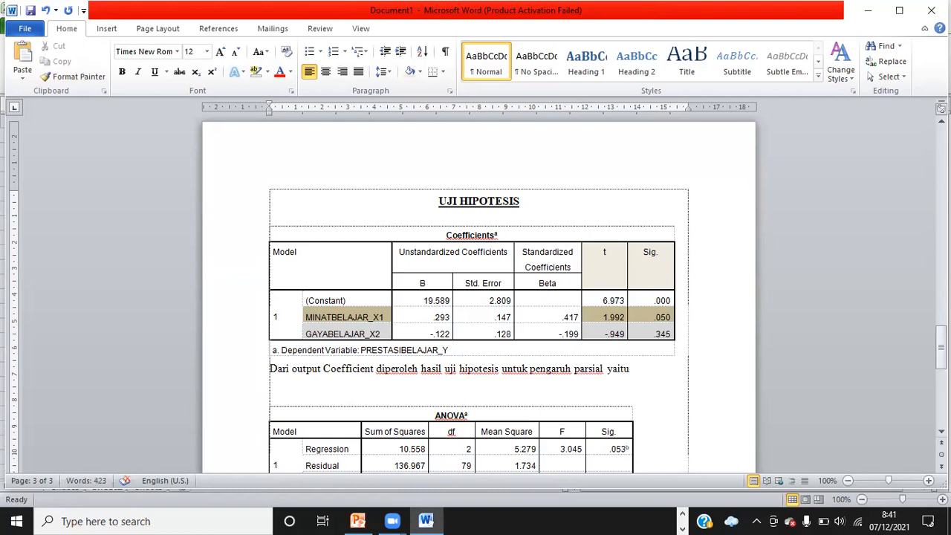
{"action": "type", "text": " Hipo"}
{"action": "type", "text": "tesis "}
{"action": "type", "text": "1 da"}
{"action": "type", "text": "n Hipo"}
{"action": "type", "text": "tesis 2"}
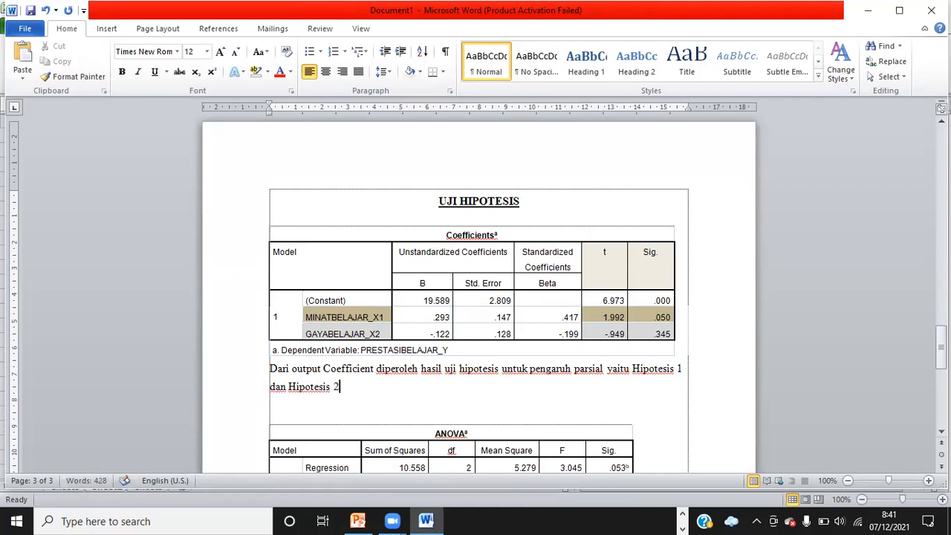
{"action": "type", "text": ". Dari hasil uji "}
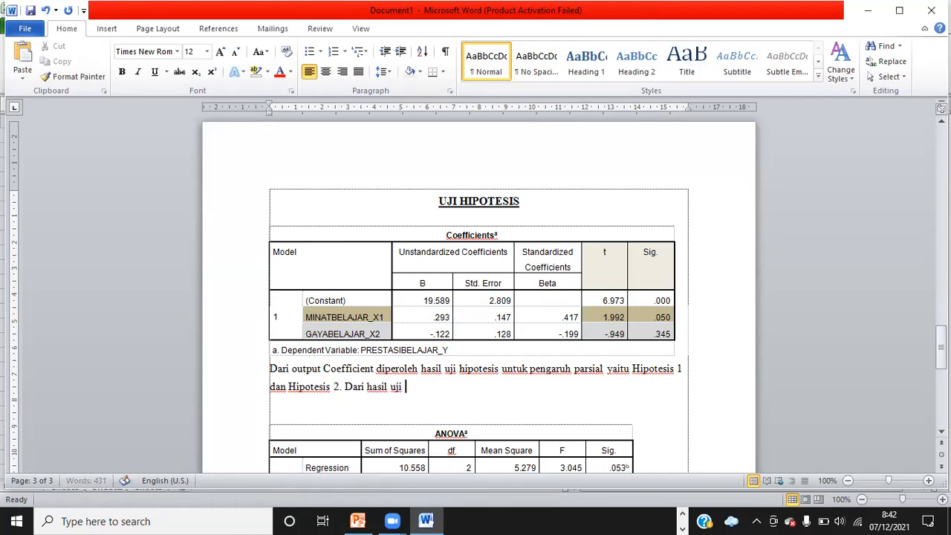
{"action": "type", "text": "diperoleh bahwa:"}
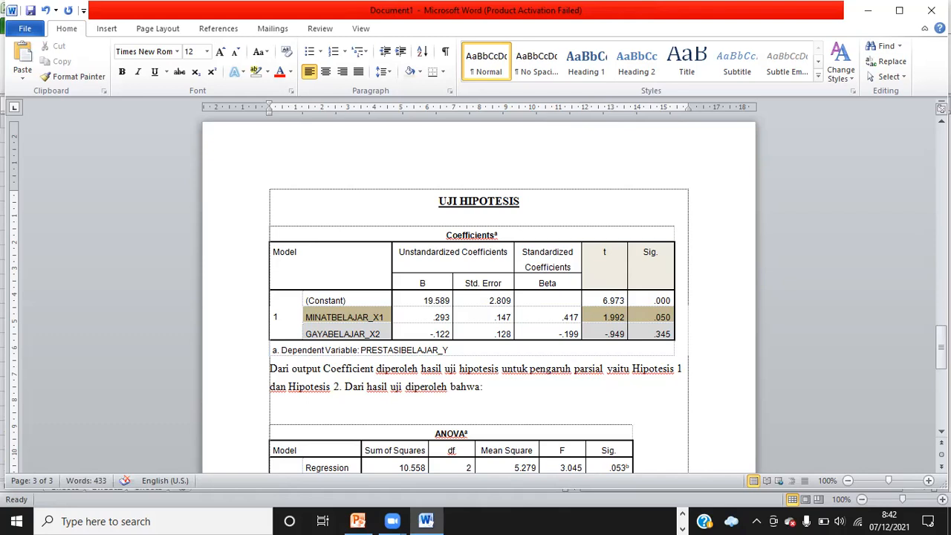
Add the sentence 'Dari hasil uji diperoleh bahwa:' and start a new line
{"action": "key", "text": "Return"}
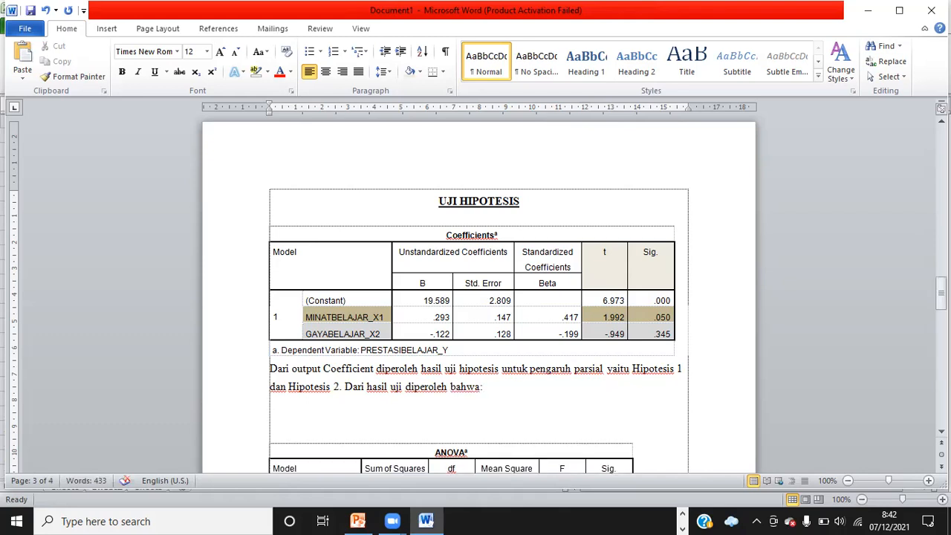
Begin a numbered list item '1.' and move its indent back to the left margin
{"action": "type", "text": "1)"}
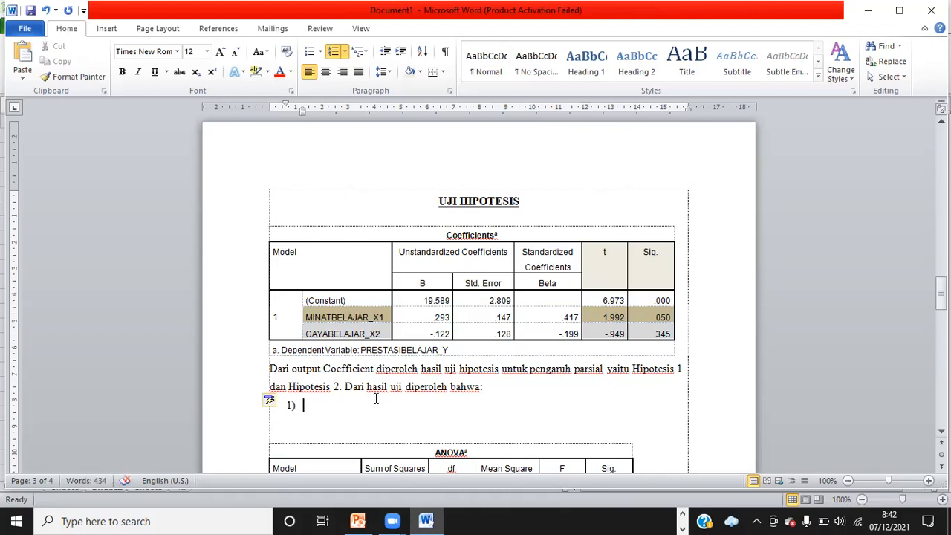
{"action": "type", "text": "H"}
{"action": "key", "text": "BackSpace"}
{"action": "key", "text": "BackSpace"}
{"action": "key", "text": "BackSpace"}
{"action": "type", "text": "1."}
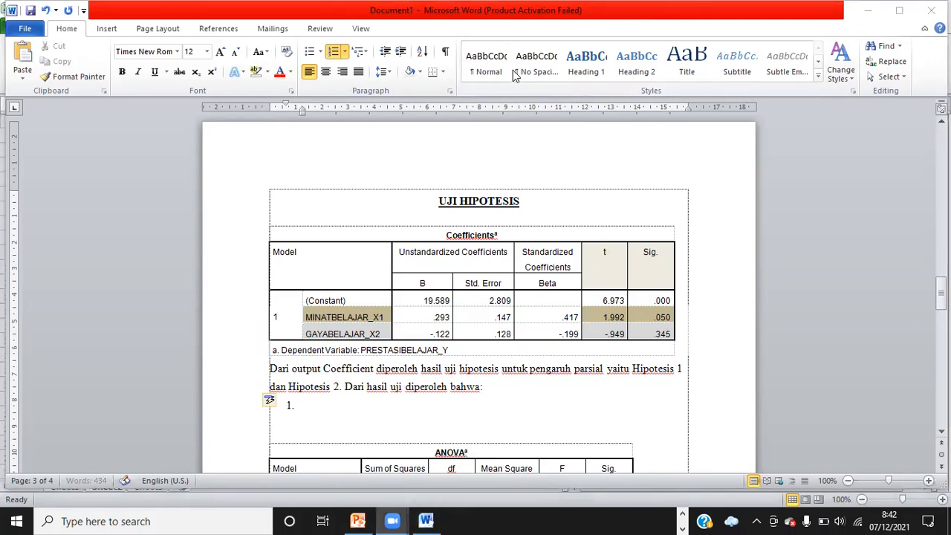
{"action": "mouse_move", "coordinate": [300, 110]}
{"action": "left_mouse_down"}
{"action": "mouse_move", "coordinate": [272, 105]}
{"action": "mouse_move", "coordinate": [282, 110]}
{"action": "left_mouse_up"}
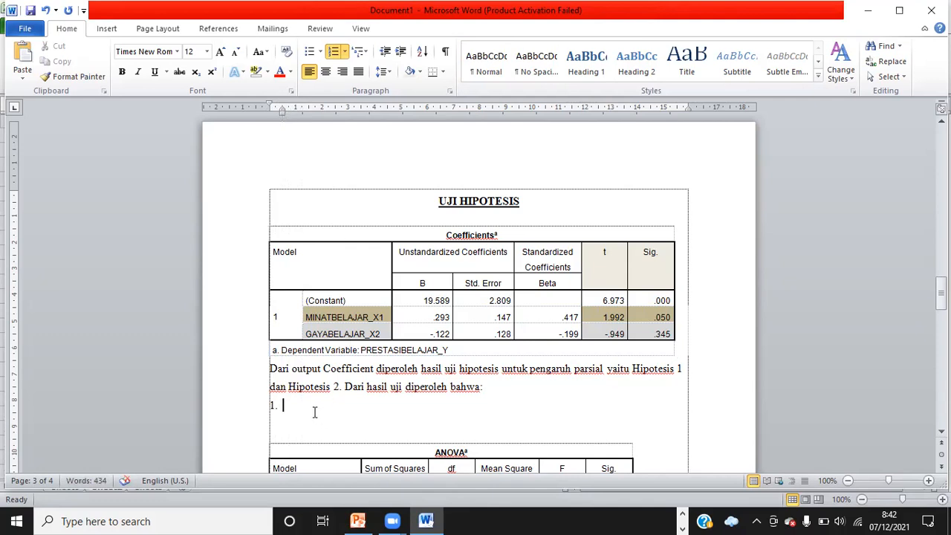
{"action": "type", "text": "Minat Belajar (X1) Ber"}
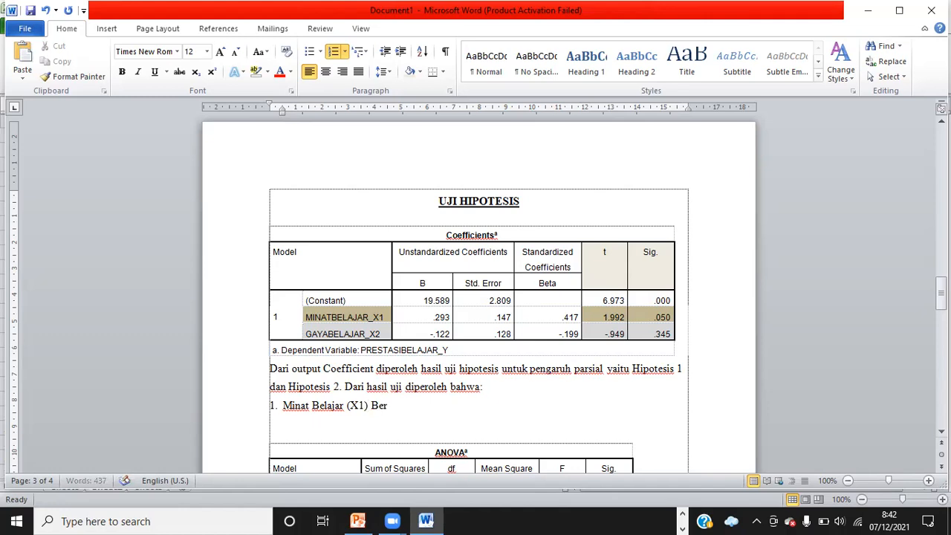
{"action": "type", "text": "pengaruh"}
{"action": "key", "text": "BackSpace"}
{"action": "key", "text": "BackSpace"}
{"action": "key", "text": "BackSpace"}
{"action": "key", "text": "BackSpace"}
{"action": "key", "text": "BackSpace"}
{"action": "key", "text": "BackSpace"}
{"action": "key", "text": "BackSpace"}
{"action": "key", "text": "BackSpace"}
{"action": "key", "text": "BackSpace"}
{"action": "key", "text": "BackSpace"}
{"action": "key", "text": "BackSpace"}
{"action": "key", "text": "BackSpace"}
{"action": "type", "text": "ber"}
{"action": "key", "text": "BackSpace"}
{"action": "key", "text": "BackSpace"}
{"action": "key", "text": "BackSpace"}
{"action": "key", "text": "BackSpace"}
{"action": "key", "text": "BackSpace"}
{"action": "key", "text": "BackSpace"}
{"action": "key", "text": "BackSpace"}
{"action": "key", "text": "BackSpace"}
{"action": "key", "text": "BackSpace"}
{"action": "key", "text": "BackSpace"}
{"action": "key", "text": "BackSpace"}
{"action": "key", "text": "BackSpace"}
{"action": "key", "text": "BackSpace"}
{"action": "key", "text": "BackSpace"}
{"action": "key", "text": "BackSpace"}
{"action": "key", "text": "BackSpace"}
{"action": "key", "text": "BackSpace"}
{"action": "key", "text": "BackSpace"}
{"action": "key", "text": "BackSpace"}
{"action": "key", "text": "BackSpace"}
{"action": "key", "text": "BackSpace"}
{"action": "key", "text": "BackSpace"}
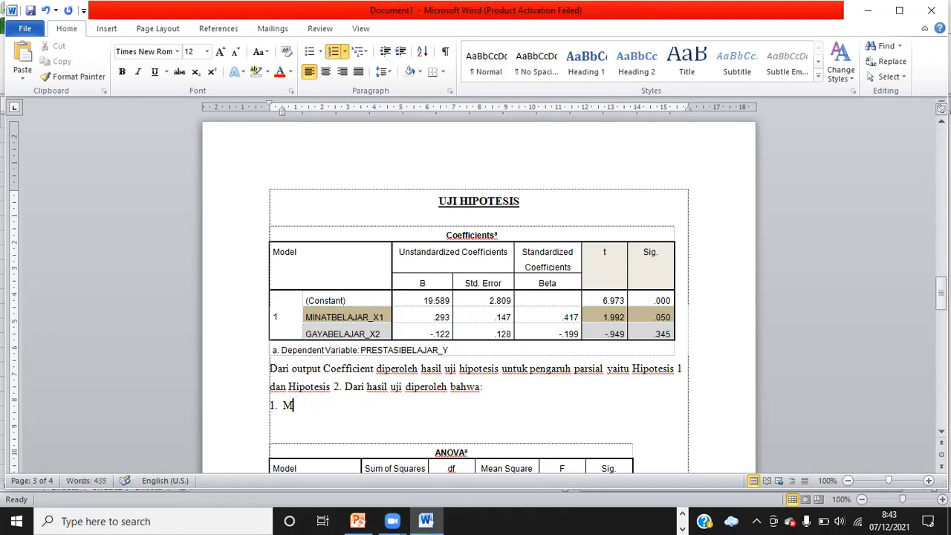
Write the first list item as 'Nilai signifikansi untuk minat belajar 0,05 = 0,05'
{"action": "type", "text": "Nilai signifikansi"}
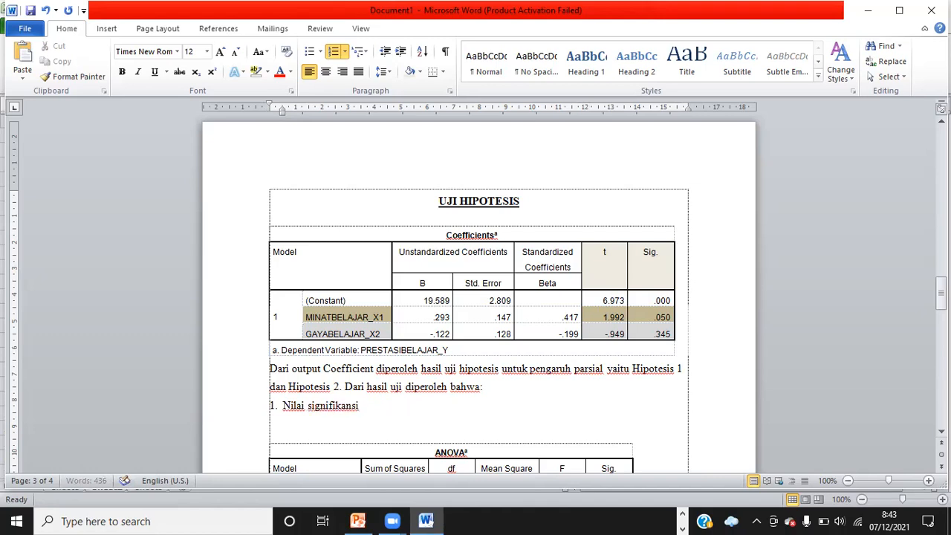
{"action": "type", "text": " untuk minat belajar"}
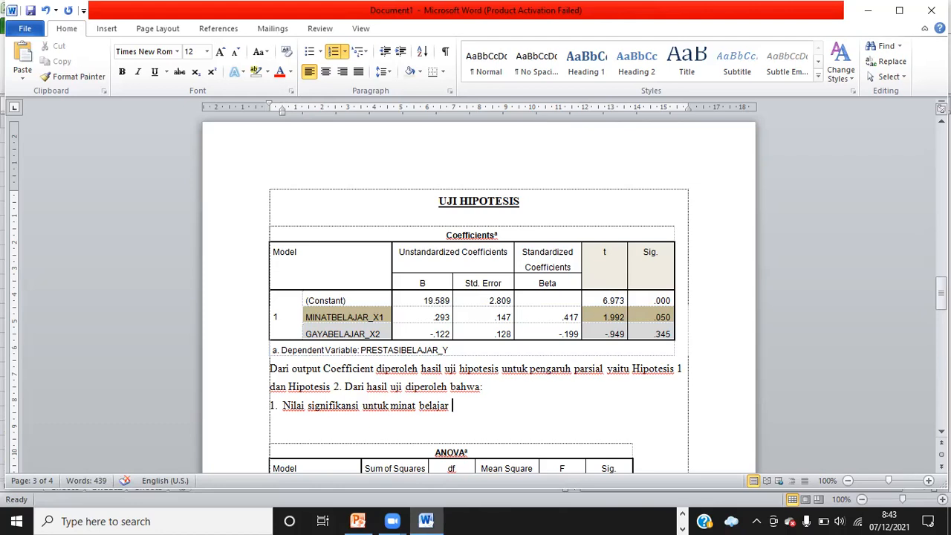
{"action": "type", "text": "0.050"}
{"action": "key", "text": "BackSpace"}
{"action": "key", "text": "BackSpace"}
{"action": "key", "text": "BackSpace"}
{"action": "type", "text": "05"}
{"action": "type", "text": "="}
{"action": "type", "text": " = "}
{"action": "type", "text": "0,0"}
{"action": "type", "text": "5"}
{"action": "mouse_move", "coordinate": [358, 520]}
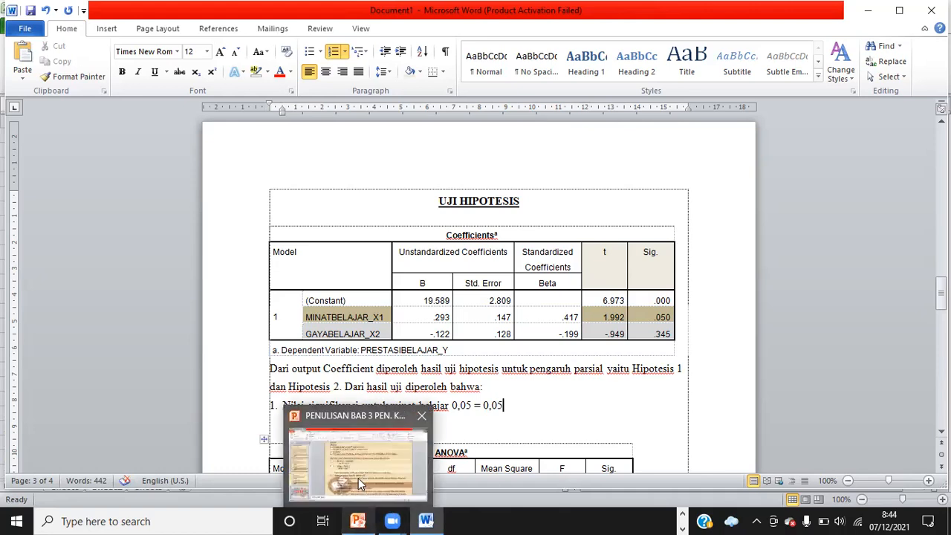
Switch to the PowerPoint presentation and review the hypothesis decision rules on slide 10
{"action": "left_click", "coordinate": [358, 477]}
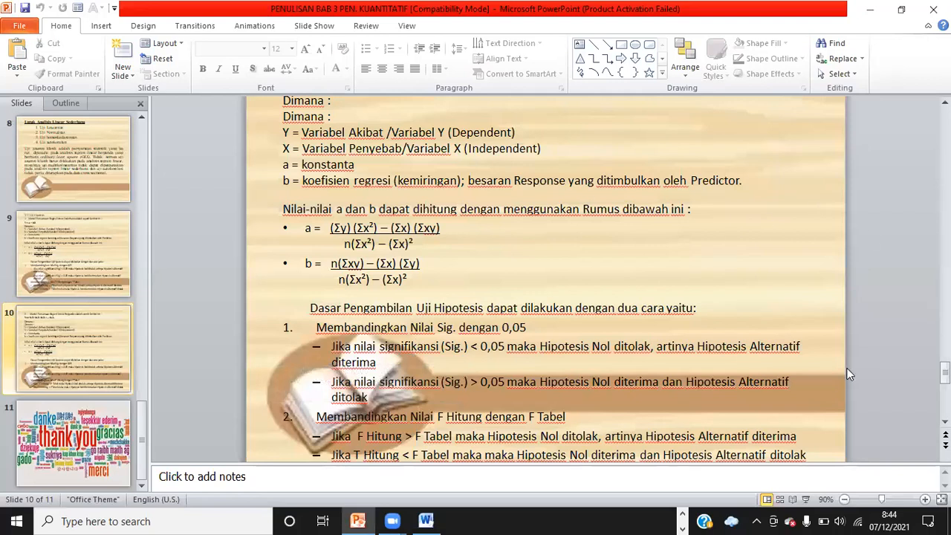
{"action": "scroll", "coordinate": [546, 278], "scroll_direction": "up", "scroll_amount": 2}
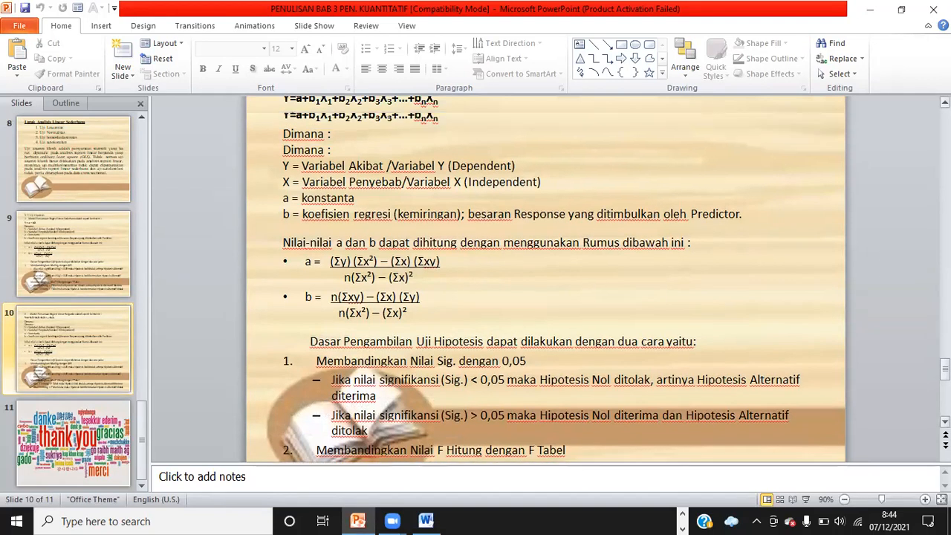
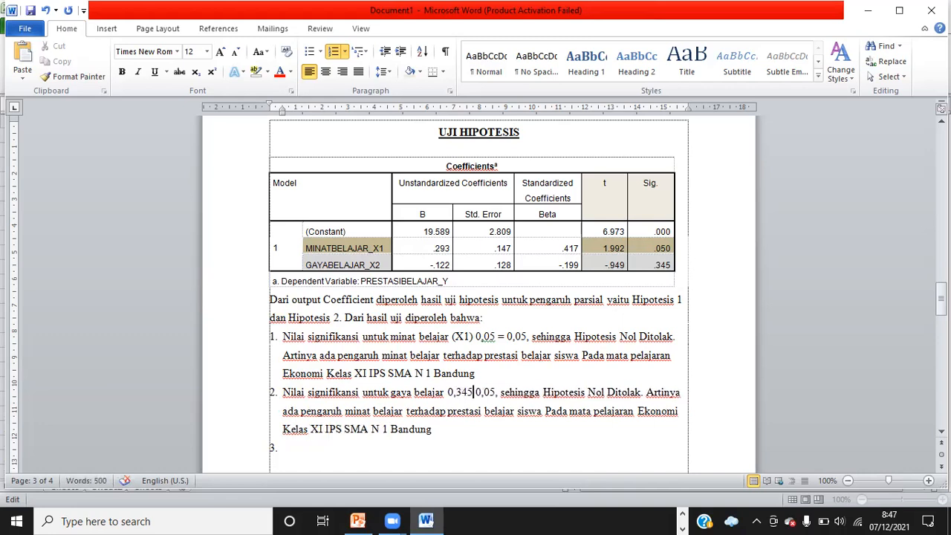
Insert '>' between 0,345 and 0,05 in item 2 and capitalize 'Sehingga' in both list items
{"action": "type", "text": ">"}
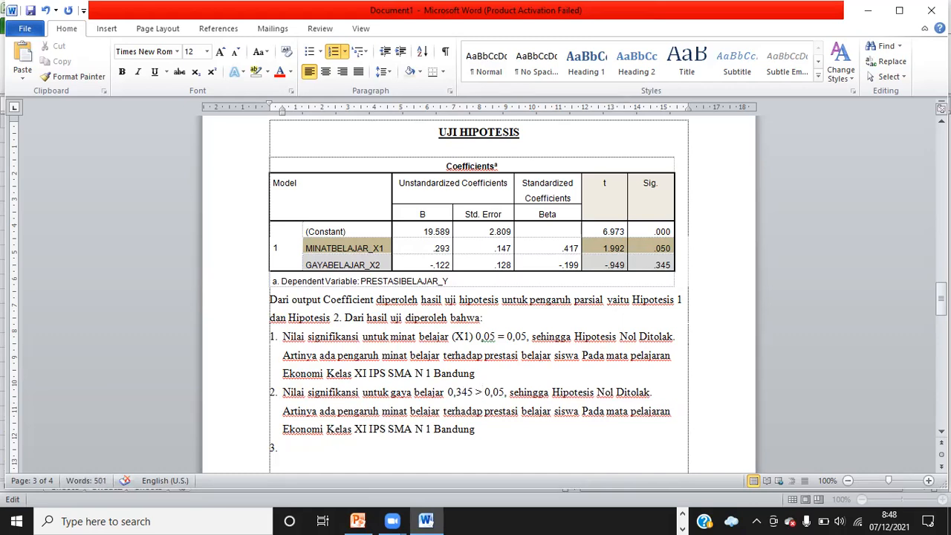
{"action": "left_click", "coordinate": [532, 337]}
{"action": "key", "text": "Delete"}
{"action": "type", "text": "S"}
{"action": "left_click", "coordinate": [511, 392]}
{"action": "key", "text": "Delete"}
{"action": "type", "text": "S"}
{"action": "key", "text": "BackSpace"}
{"action": "type", "text": "A"}
{"action": "key", "text": "BackSpace"}
{"action": "type", "text": "S"}
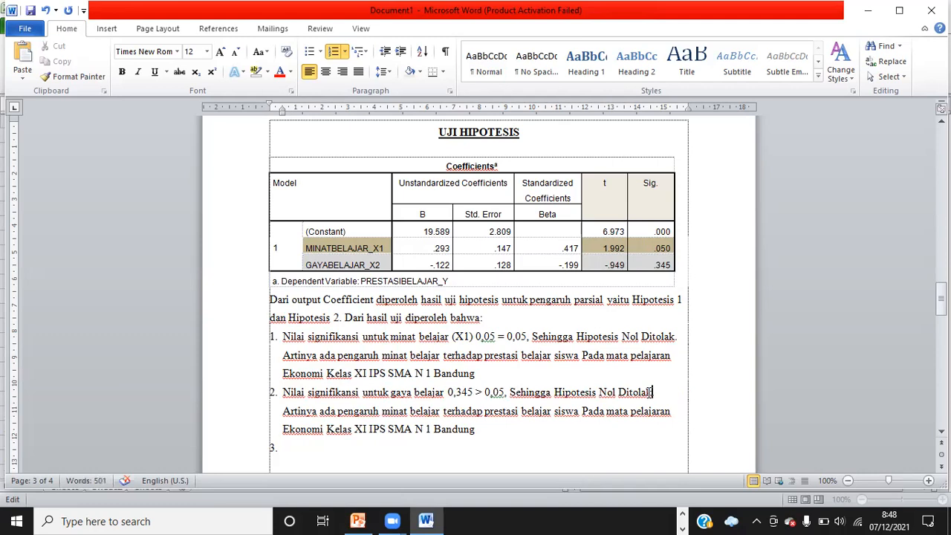
Change item 2's decision from 'Ditolak' to 'Diterima'
{"action": "key", "text": "BackSpace"}
{"action": "key", "text": "BackSpace"}
{"action": "key", "text": "BackSpace"}
{"action": "key", "text": "BackSpace"}
{"action": "type", "text": "erima"}
Switch to the PowerPoint slide 10 and review the '> 0,05 maka Hipotesis Nol diterima' rule, then return to the document
{"action": "mouse_move", "coordinate": [357, 521]}
{"action": "left_click", "coordinate": [340, 450]}
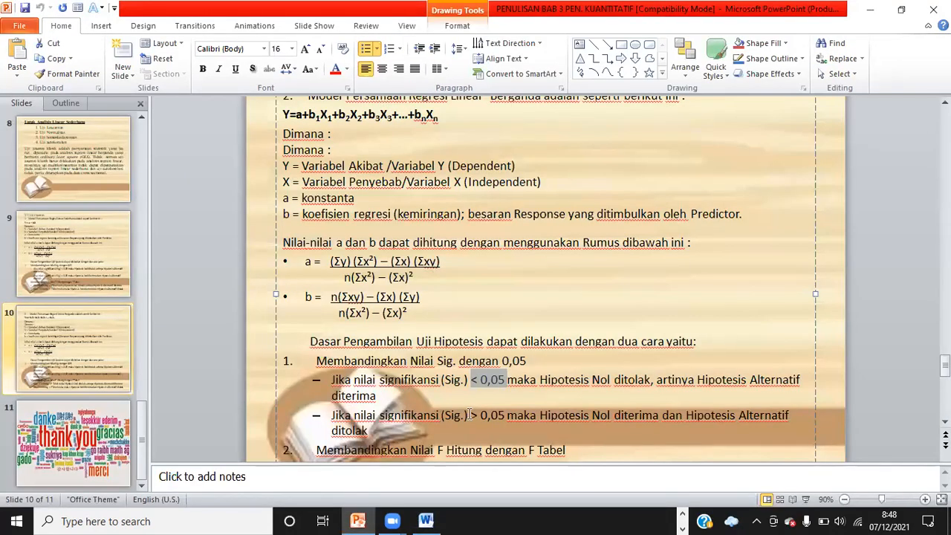
{"action": "left_click_drag", "start_coordinate": [469, 415], "coordinate": [650, 421]}
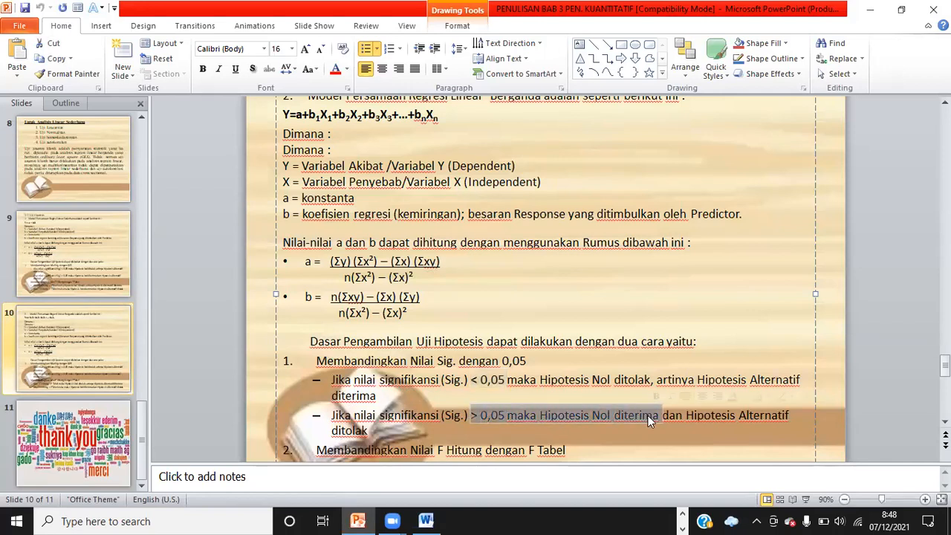
{"action": "left_click", "coordinate": [682, 519]}
{"action": "left_click", "coordinate": [682, 518]}
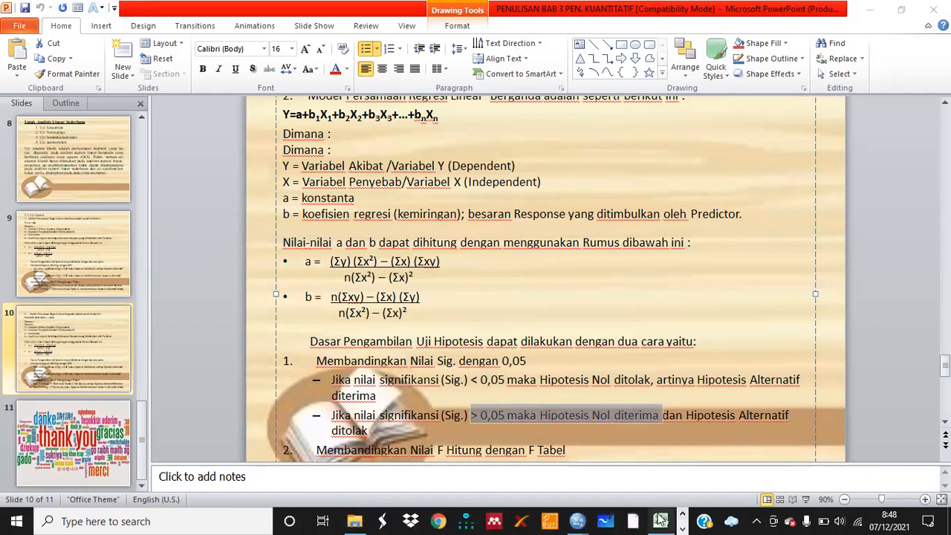
{"action": "left_click", "coordinate": [682, 518]}
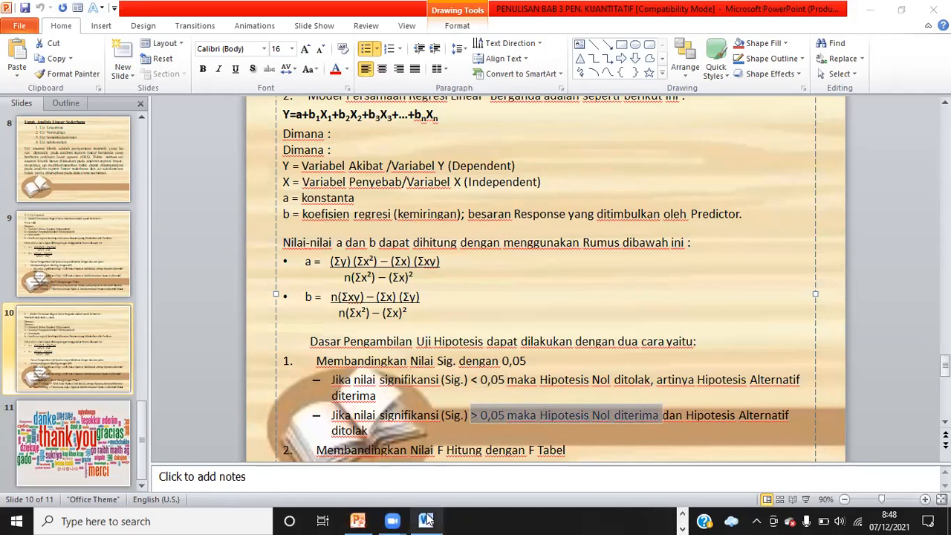
{"action": "mouse_move", "coordinate": [426, 520]}
{"action": "left_click", "coordinate": [428, 471]}
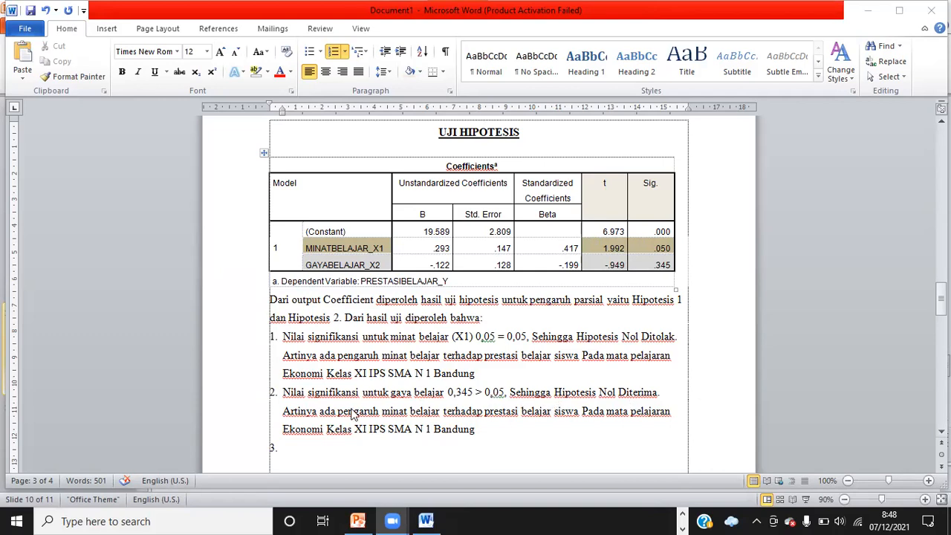
Rewrite item 2's conclusion as 'Artinya Tidak ada pengaruh gaya belajar terhadap prestasi belajar siswa'
{"action": "key", "text": "BackSpace"}
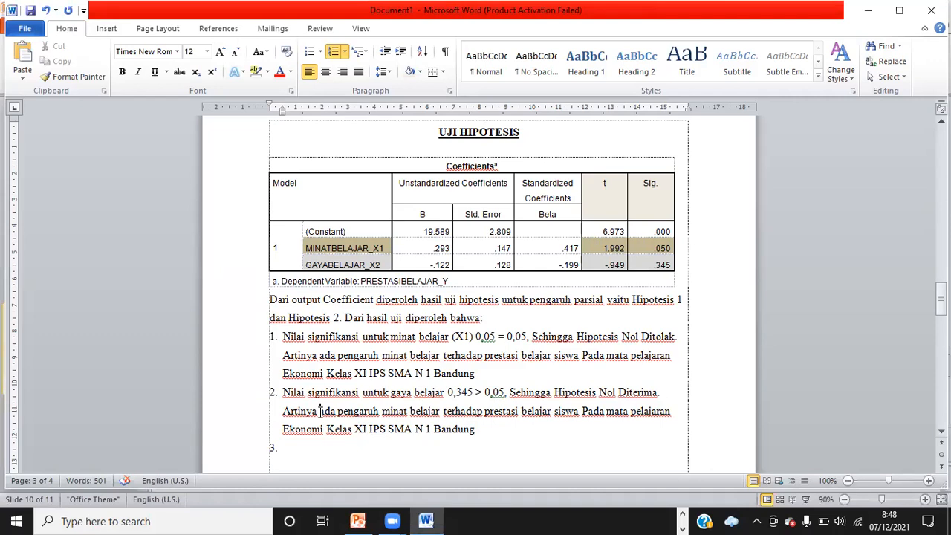
{"action": "left_click", "coordinate": [321, 411]}
{"action": "type", "text": "Tidak"}
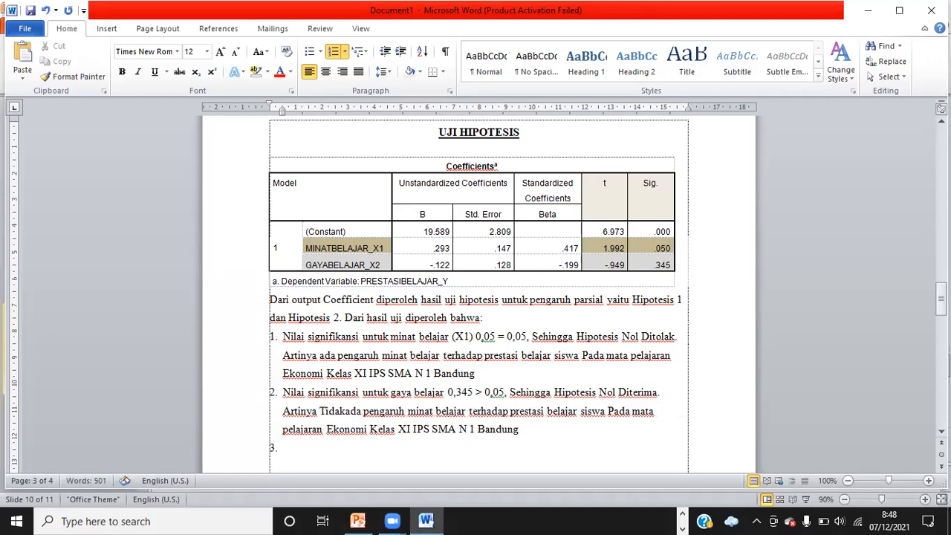
{"action": "left_click", "coordinate": [436, 411]}
{"action": "key", "text": "BackSpace"}
{"action": "key", "text": "BackSpace"}
{"action": "key", "text": "BackSpace"}
{"action": "key", "text": "BackSpace"}
{"action": "key", "text": "BackSpace"}
{"action": "type", "text": "gaya"}
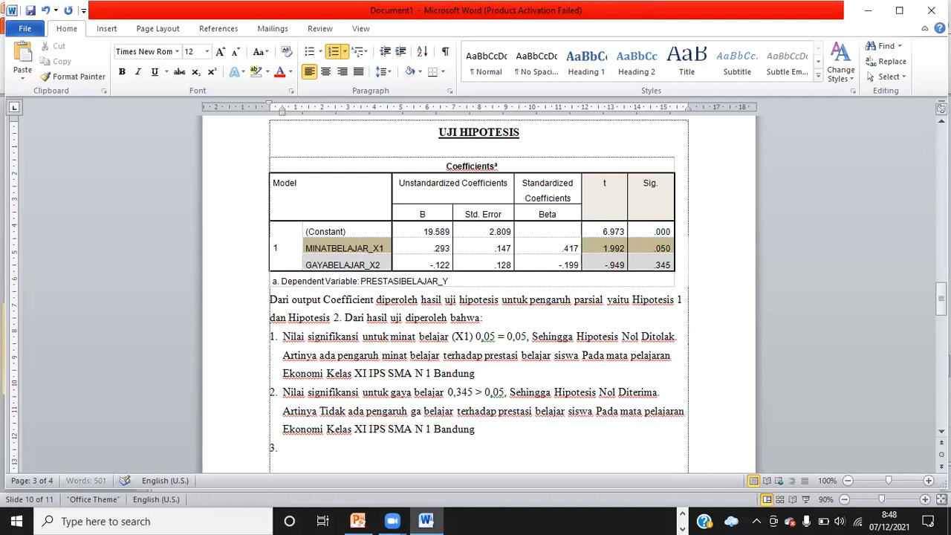
Switch to the Excel sheet and review the H0 statement for hypothesis 2, then return to the document
{"action": "left_click", "coordinate": [684, 513]}
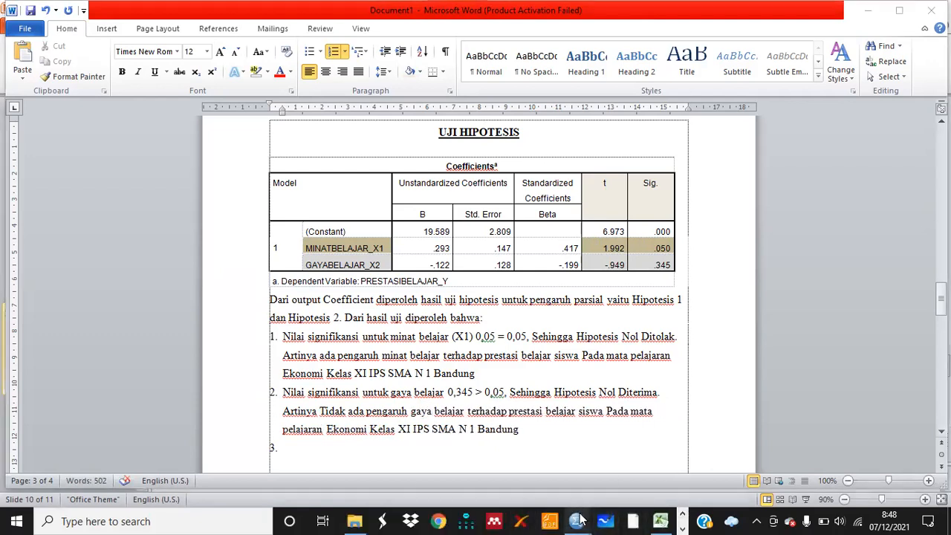
{"action": "mouse_move", "coordinate": [665, 519]}
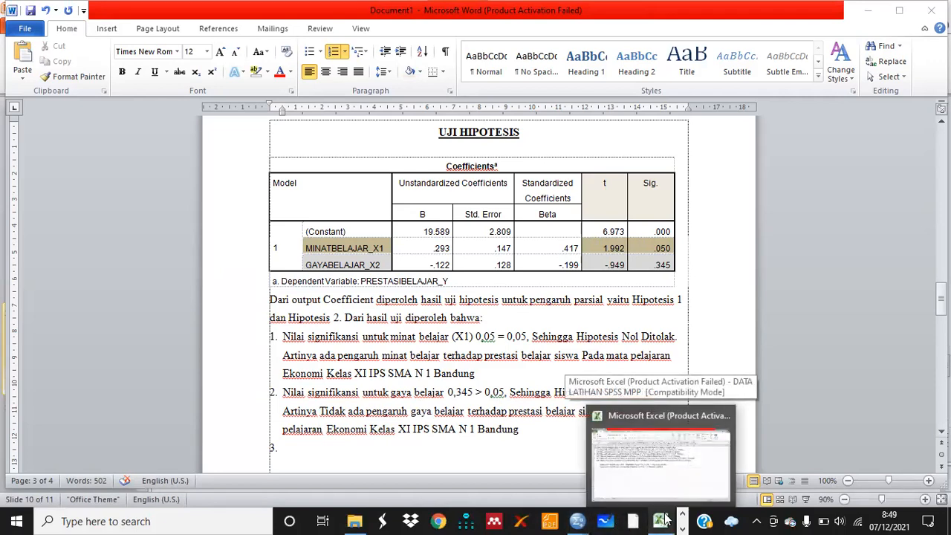
{"action": "left_click", "coordinate": [634, 473]}
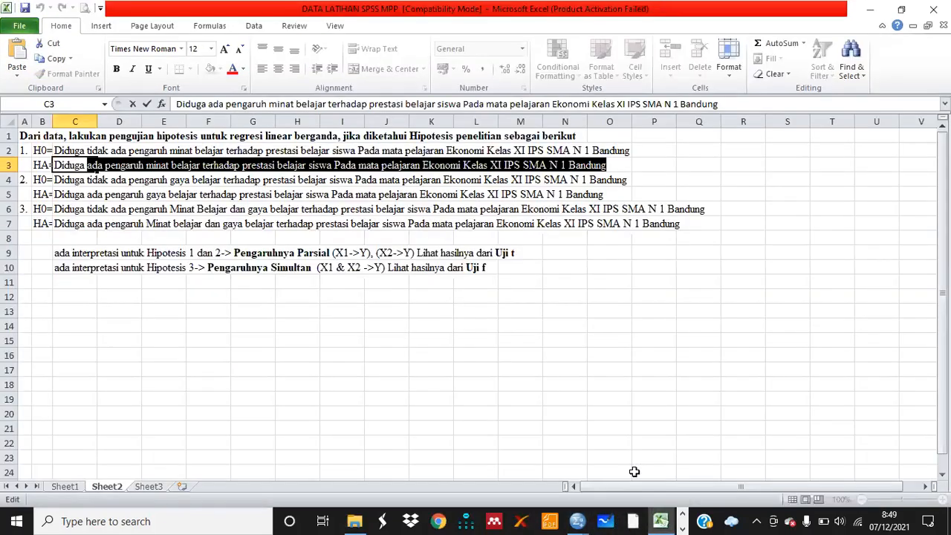
{"action": "left_click", "coordinate": [43, 181]}
{"action": "left_click", "coordinate": [93, 180]}
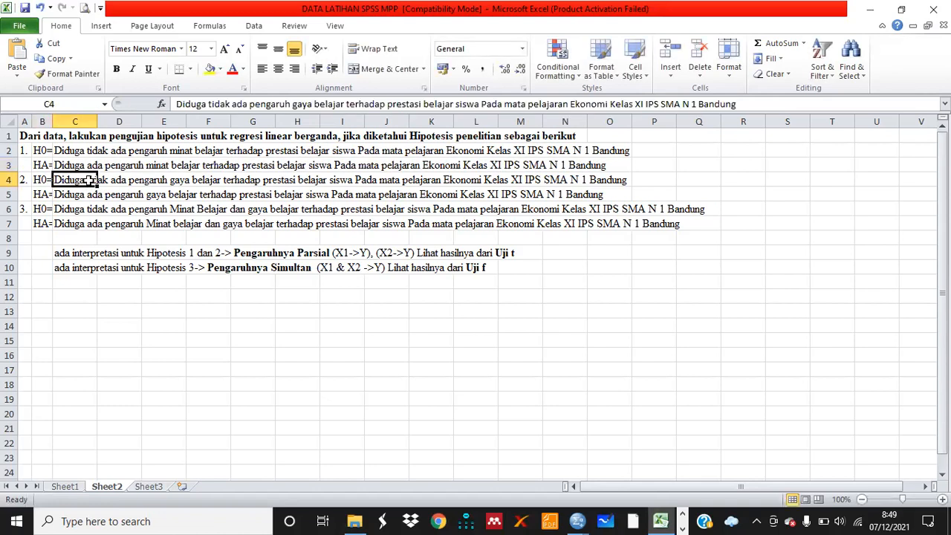
{"action": "double_click", "coordinate": [85, 180]}
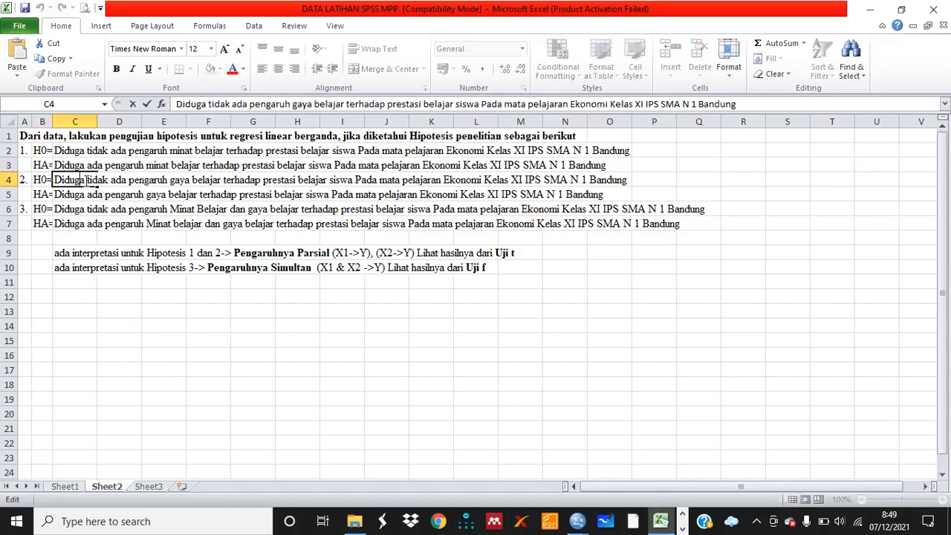
{"action": "left_click_drag", "start_coordinate": [87, 180], "coordinate": [242, 184]}
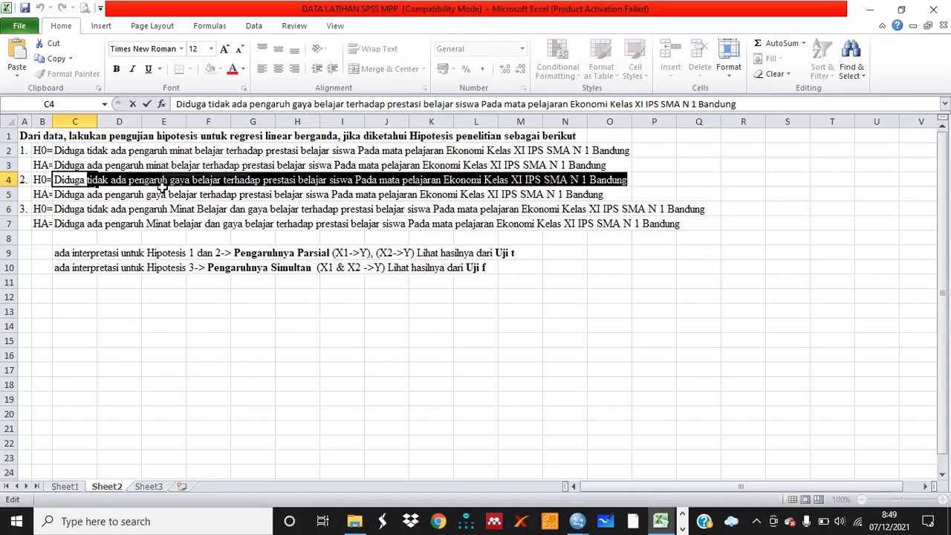
{"action": "left_click", "coordinate": [407, 383]}
{"action": "left_click", "coordinate": [682, 526]}
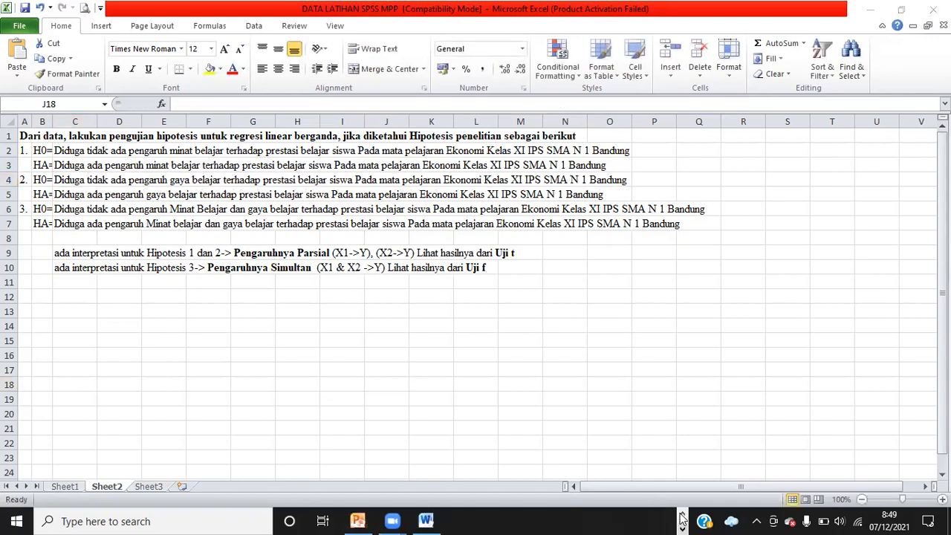
{"action": "mouse_move", "coordinate": [421, 522]}
{"action": "left_click", "coordinate": [410, 482]}
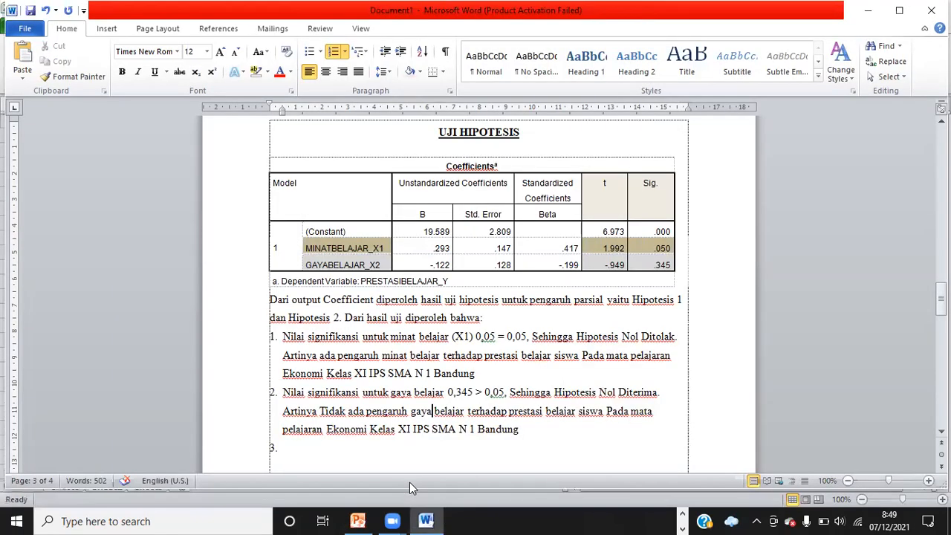
Remove the empty third list item below item 2
{"action": "left_click", "coordinate": [279, 450]}
{"action": "key", "text": "BackSpace"}
{"action": "key", "text": "BackSpace"}
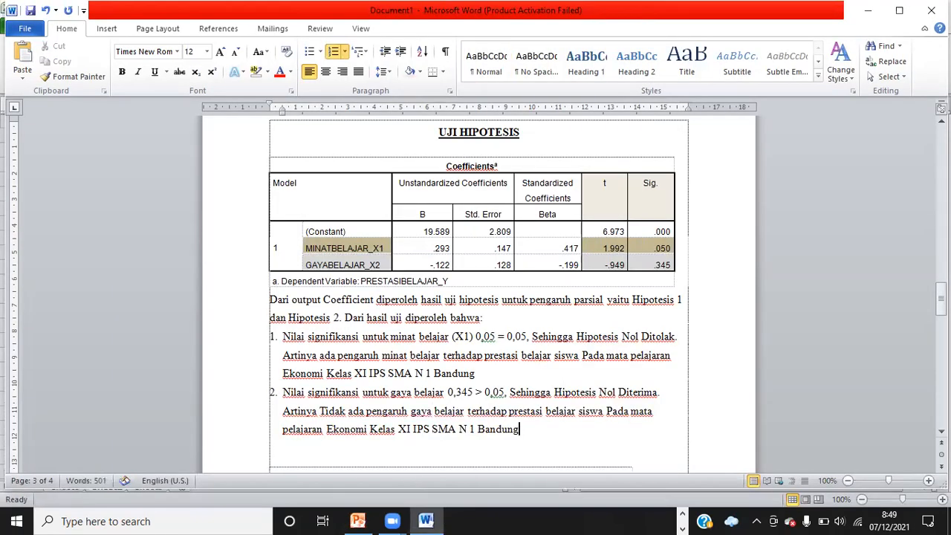
{"action": "key", "text": "Return"}
{"action": "key", "text": "Return"}
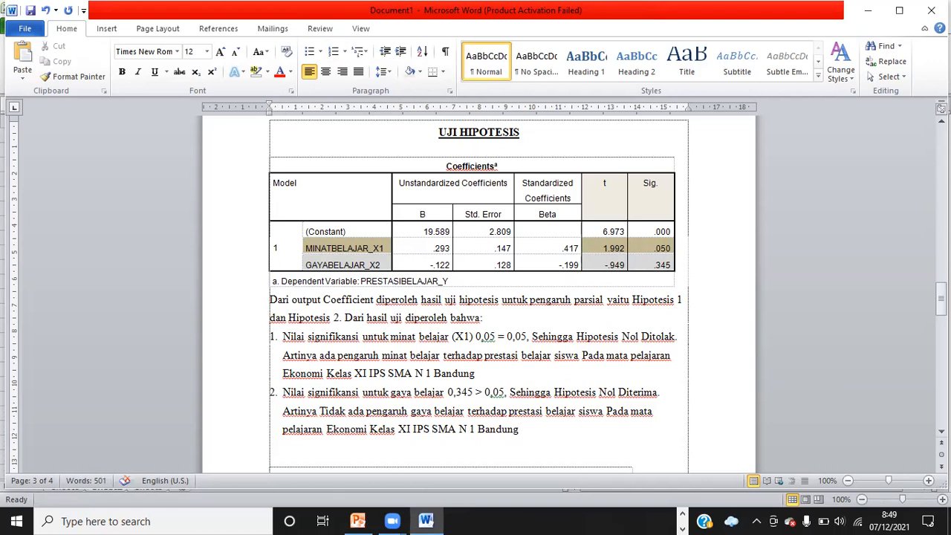
{"action": "key", "text": "BackSpace"}
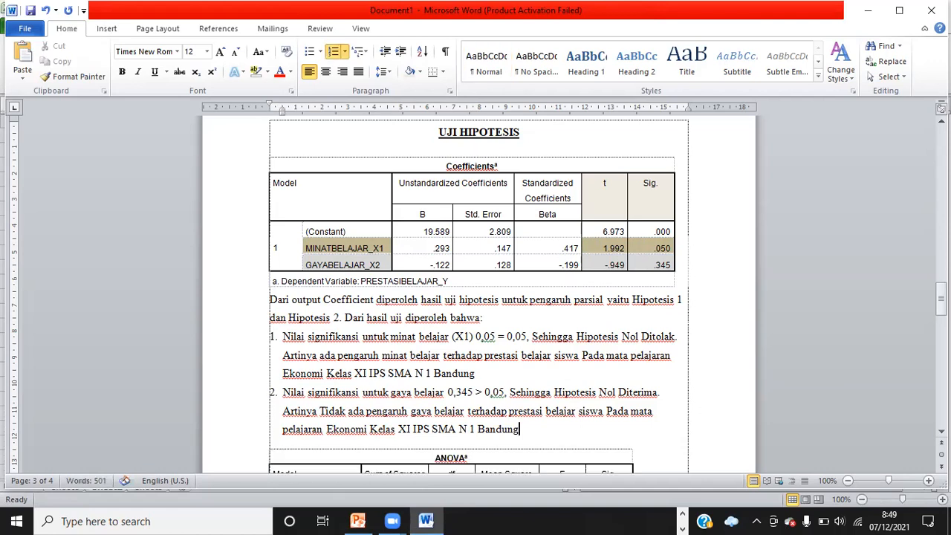
Glance at the Excel hypothesis sheet again and return to the document
{"action": "left_click", "coordinate": [681, 524]}
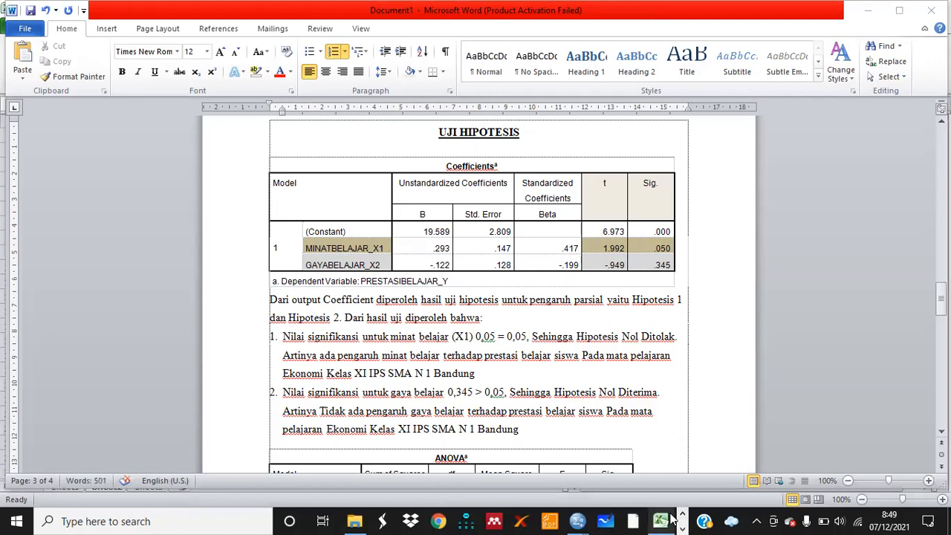
{"action": "mouse_move", "coordinate": [660, 520]}
{"action": "left_click", "coordinate": [652, 445]}
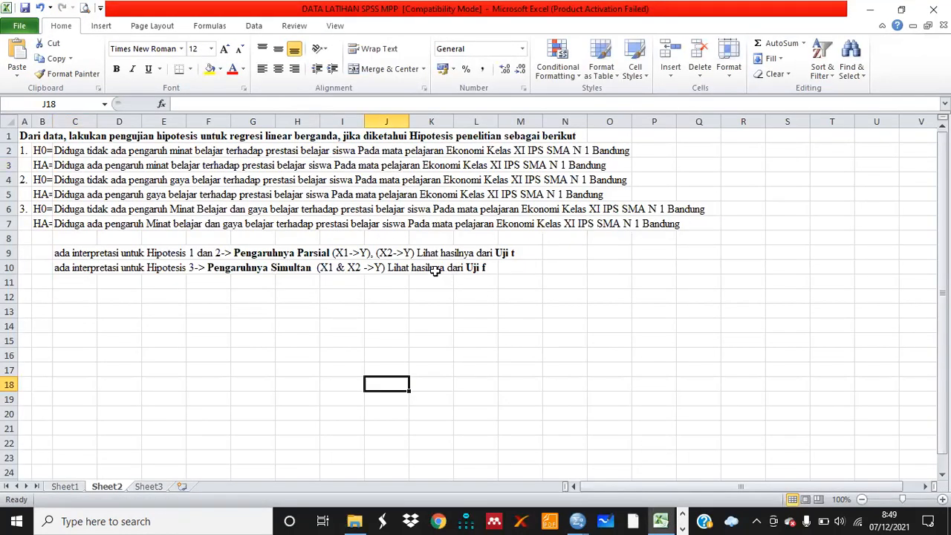
{"action": "left_click", "coordinate": [682, 524]}
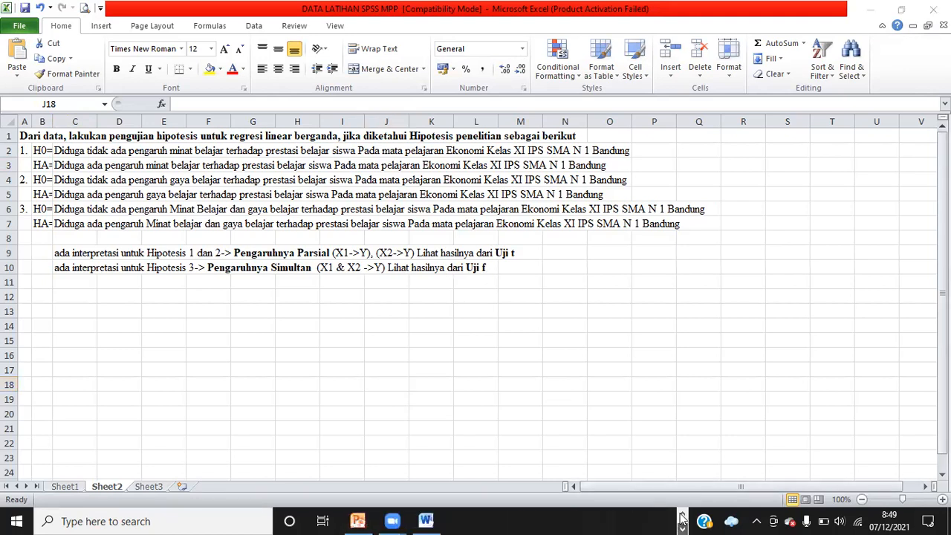
{"action": "mouse_move", "coordinate": [425, 520]}
{"action": "left_click", "coordinate": [425, 483]}
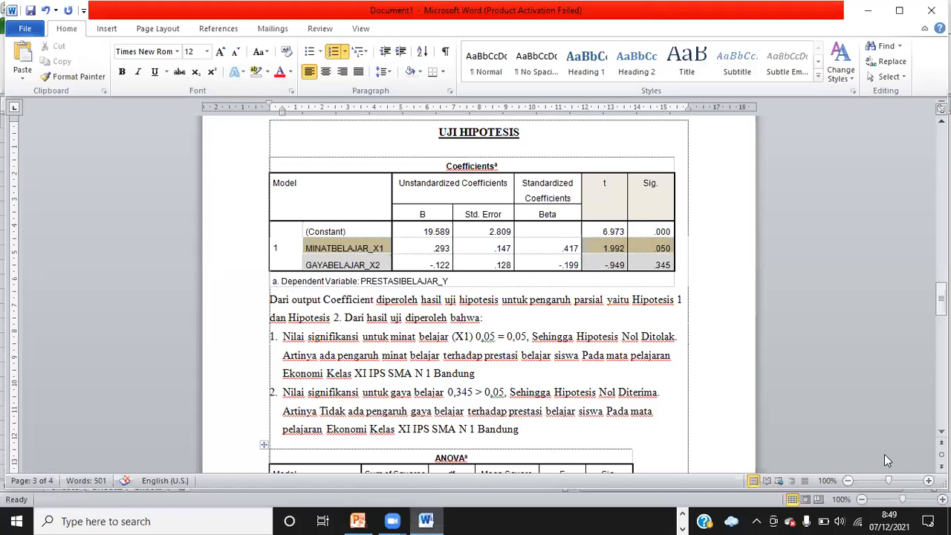
Shade the Regression label and its F and Sig. cells in the ANOVA table
{"action": "scroll", "coordinate": [475, 298], "scroll_direction": "down", "scroll_amount": 4}
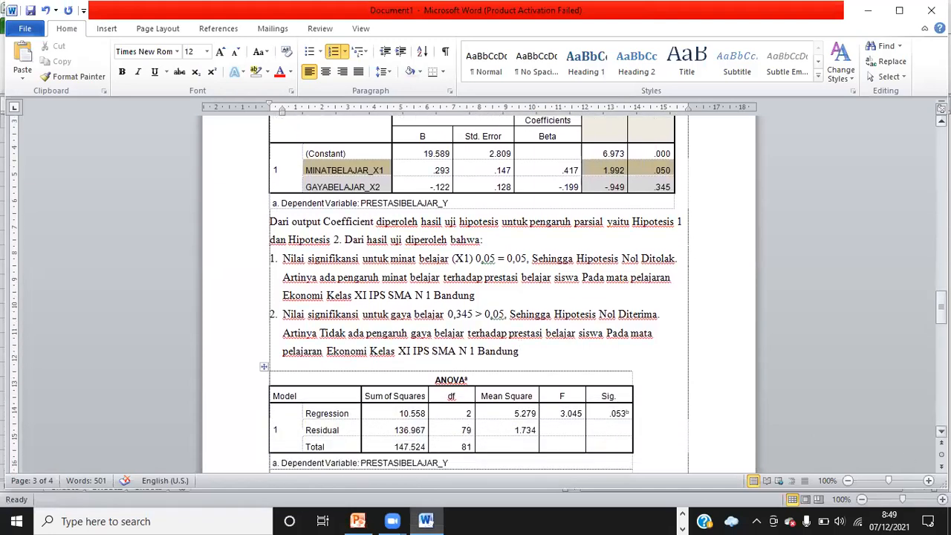
{"action": "scroll", "coordinate": [476, 297], "scroll_direction": "down", "scroll_amount": 3}
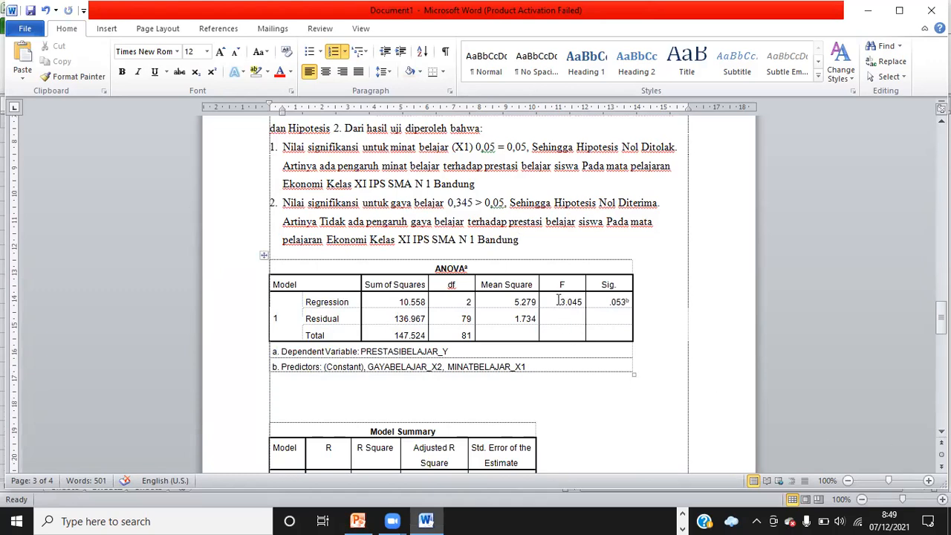
{"action": "left_click_drag", "start_coordinate": [305, 301], "coordinate": [361, 302]}
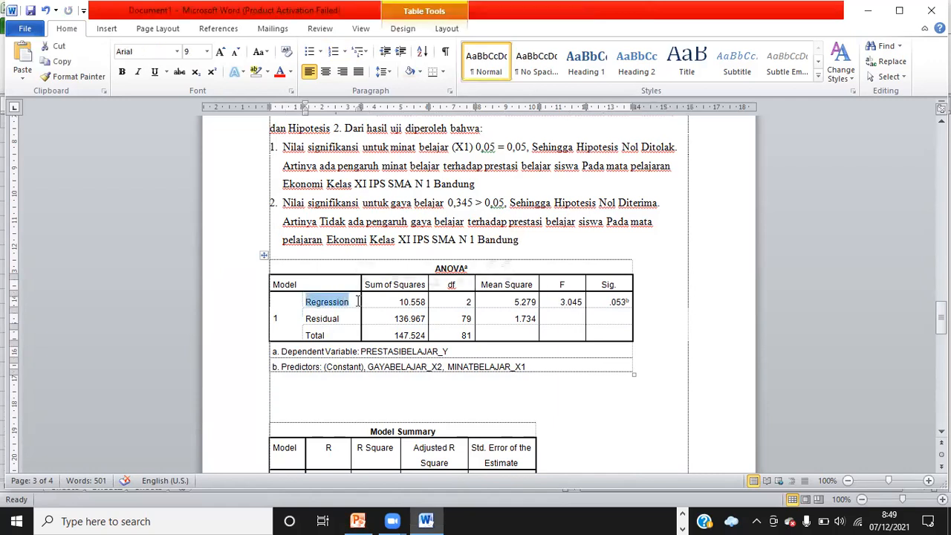
{"action": "left_click", "coordinate": [577, 17]}
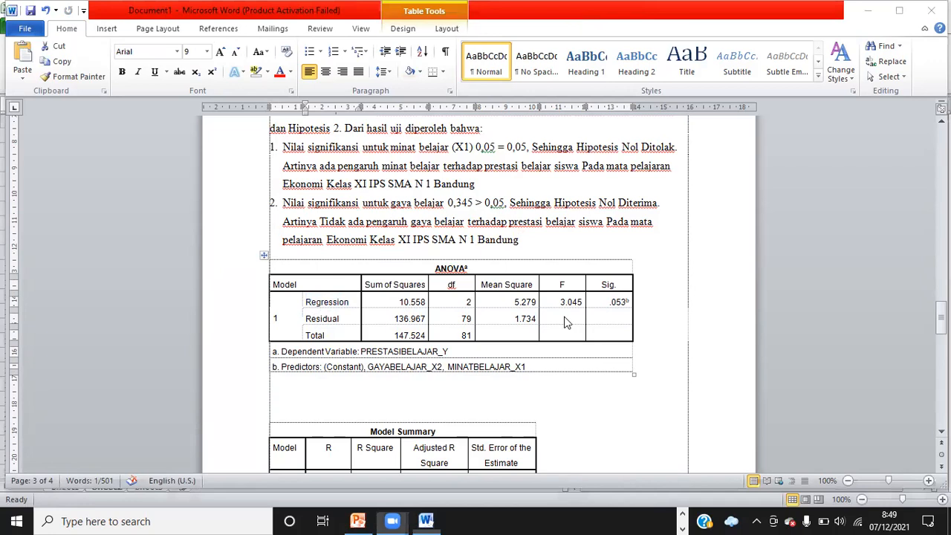
{"action": "left_click", "coordinate": [308, 299]}
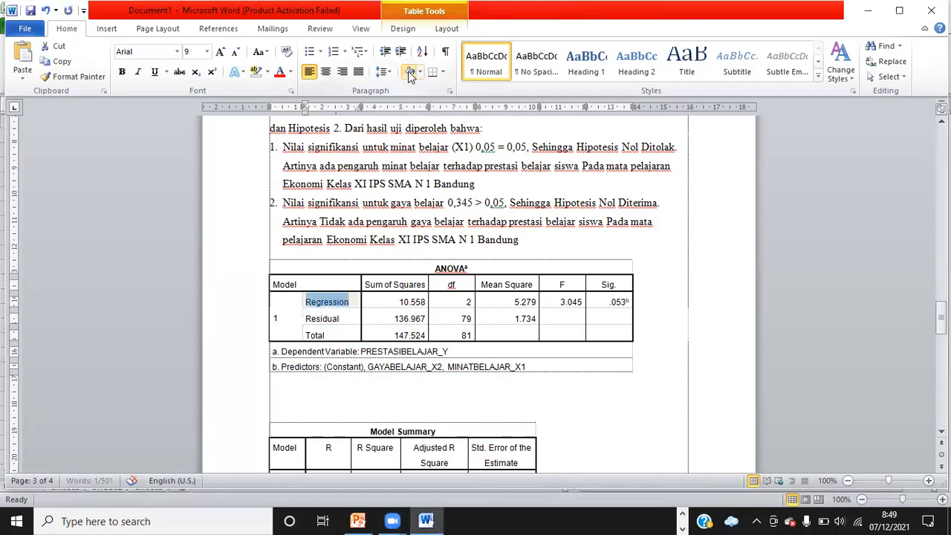
{"action": "left_click_drag", "start_coordinate": [569, 299], "coordinate": [620, 301]}
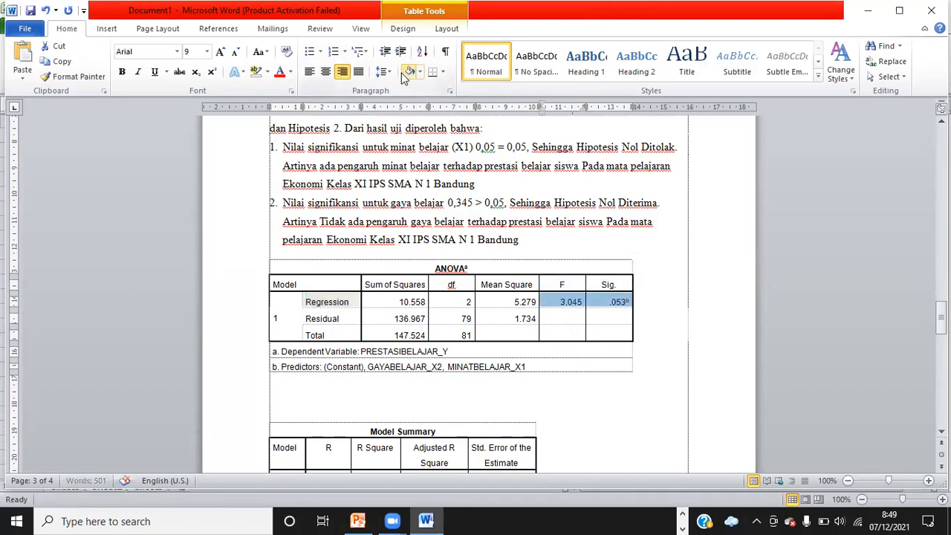
{"action": "left_click", "coordinate": [645, 354]}
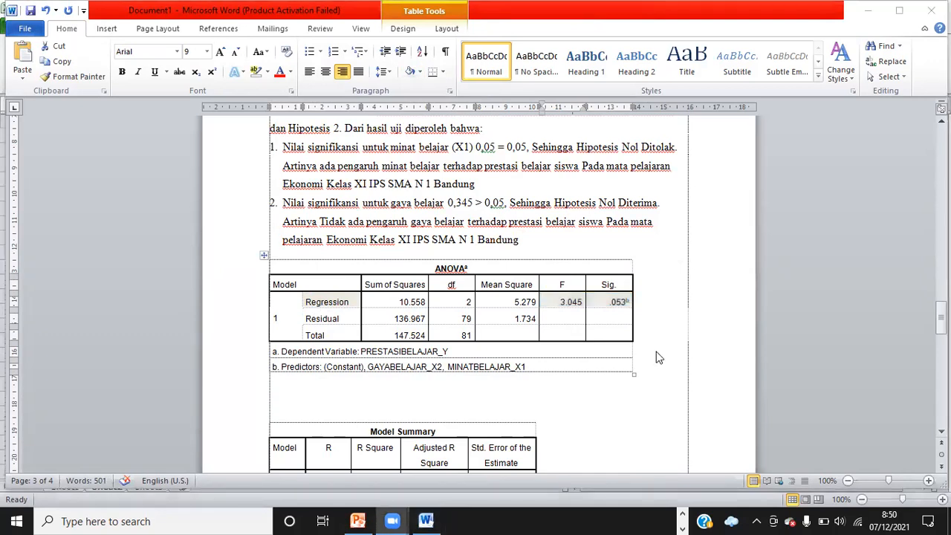
Copy the opening phrase of the Coefficient paragraph and paste it on a new line below the ANOVA table
{"action": "left_click", "coordinate": [288, 384]}
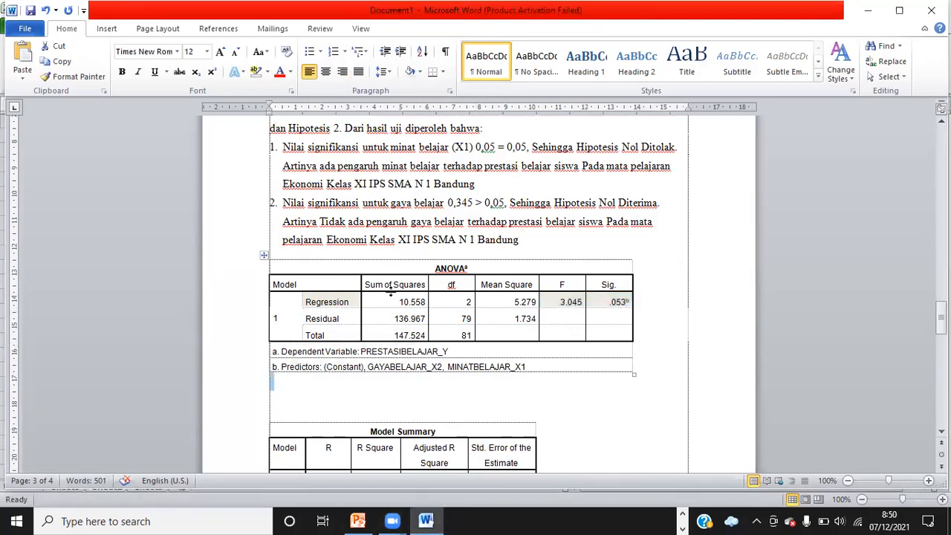
{"action": "scroll", "coordinate": [476, 121], "scroll_direction": "up", "scroll_amount": 2}
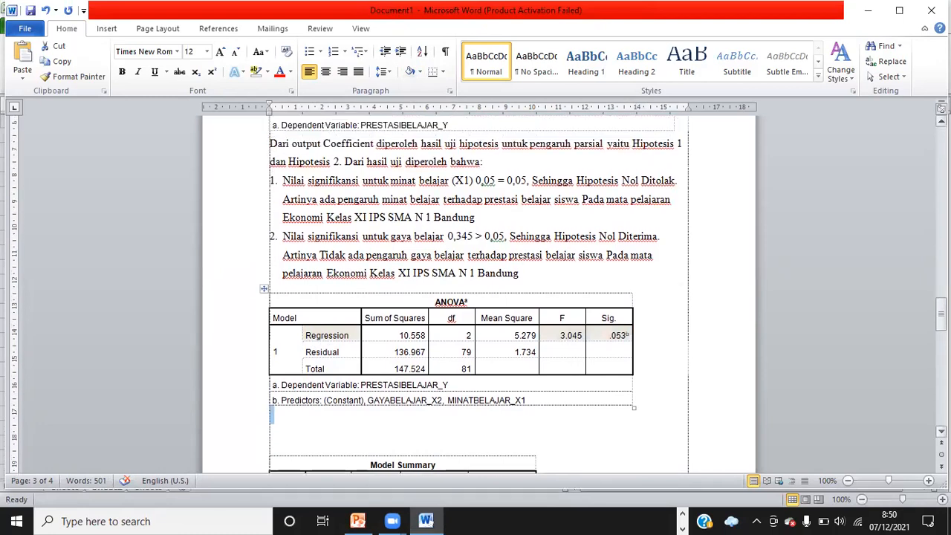
{"action": "left_click", "coordinate": [271, 143]}
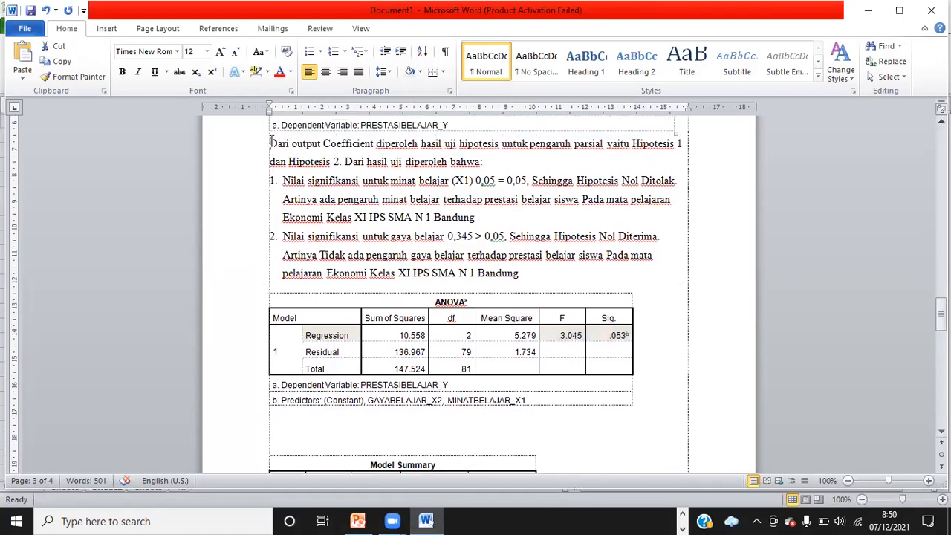
{"action": "left_click_drag", "start_coordinate": [270, 143], "coordinate": [603, 152]}
{"action": "key", "text": "ctrl+c"}
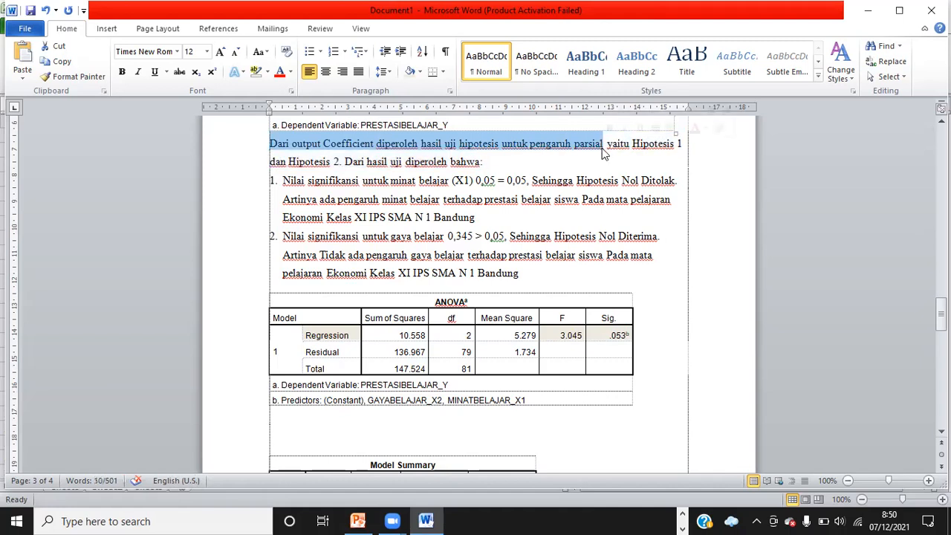
{"action": "left_click", "coordinate": [298, 417]}
{"action": "key", "text": "ctrl+v"}
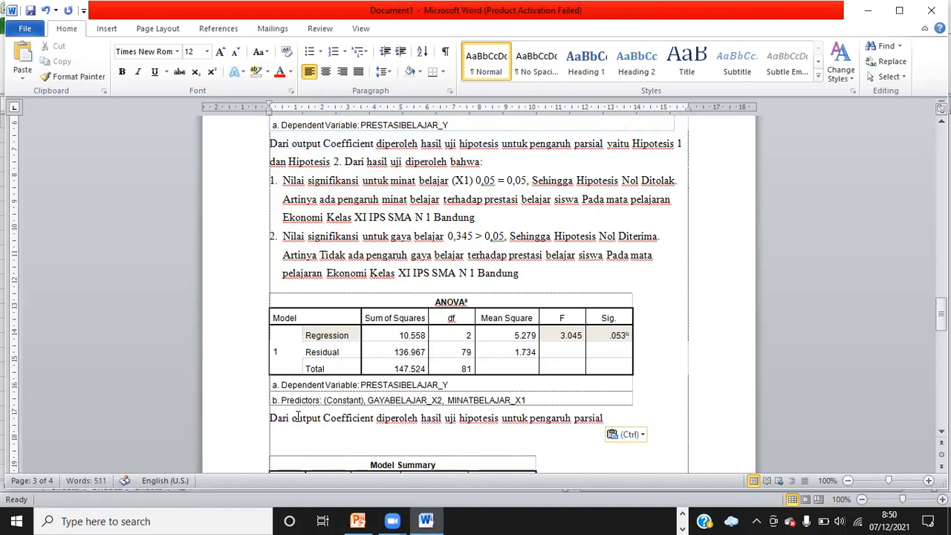
Replace "Coefficient" with "Annova" in the pasted sentence
{"action": "left_click", "coordinate": [375, 417]}
{"action": "key", "text": "BackSpace"}
{"action": "key", "text": "BackSpace"}
{"action": "key", "text": "BackSpace"}
{"action": "key", "text": "BackSpace"}
{"action": "key", "text": "BackSpace"}
{"action": "key", "text": "BackSpace"}
{"action": "key", "text": "BackSpace"}
{"action": "key", "text": "BackSpace"}
{"action": "key", "text": "BackSpace"}
{"action": "key", "text": "BackSpace"}
{"action": "key", "text": "BackSpace"}
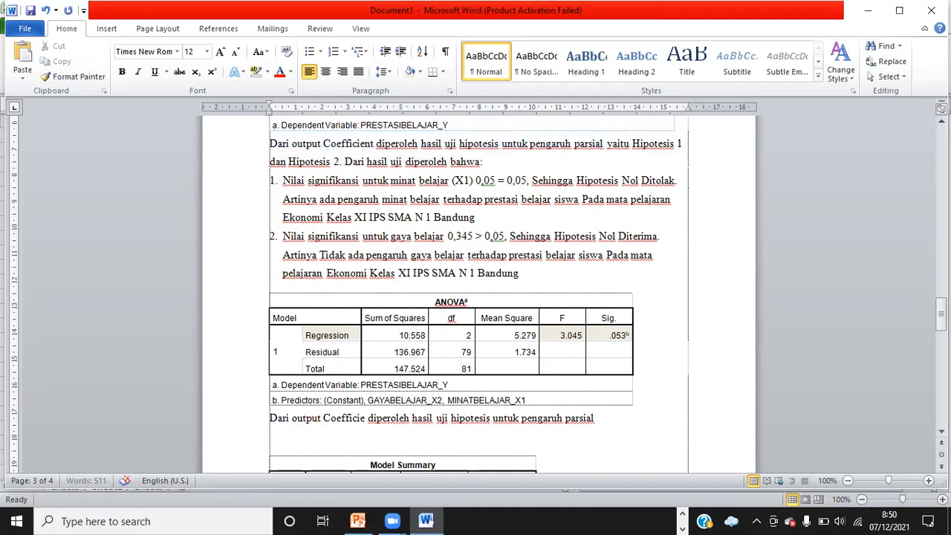
{"action": "type", "text": "Annova"}
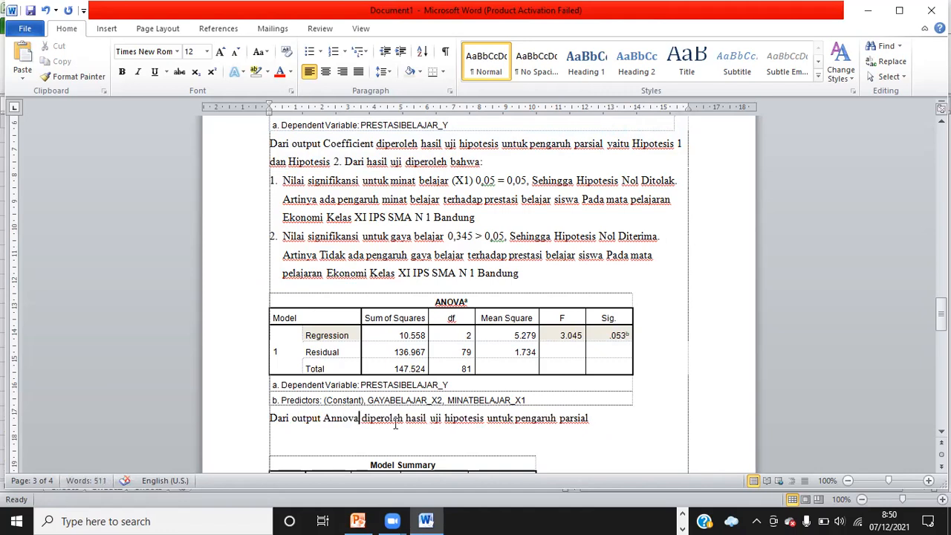
Replace "parsial" with "simultan" at the end of the pasted sentence
{"action": "left_click", "coordinate": [591, 418]}
{"action": "key", "text": "BackSpace"}
{"action": "key", "text": "BackSpace"}
{"action": "key", "text": "BackSpace"}
{"action": "key", "text": "BackSpace"}
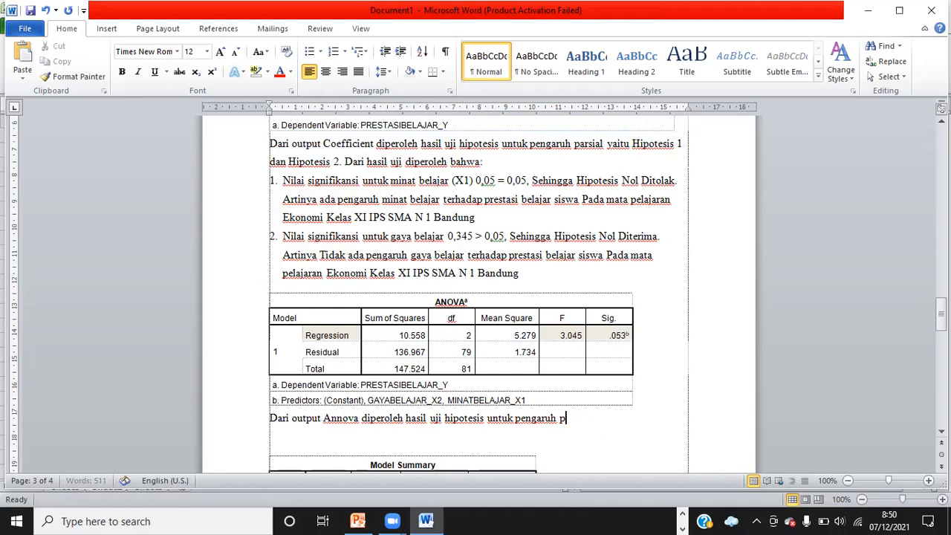
{"action": "type", "text": "simultan"}
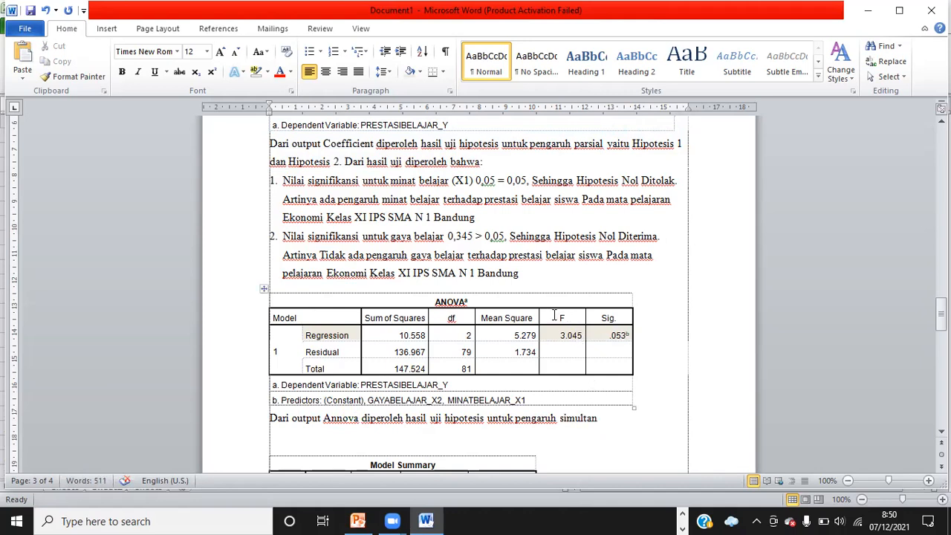
Shade the F and Sig. header cells of the ANOVA table with a tan theme colour
{"action": "left_click_drag", "start_coordinate": [556, 313], "coordinate": [607, 320]}
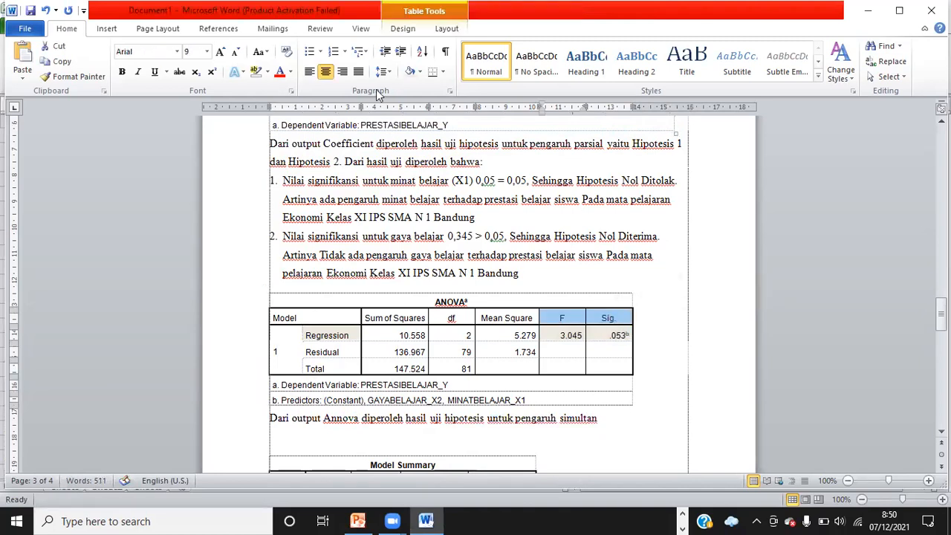
{"action": "left_click", "coordinate": [421, 71]}
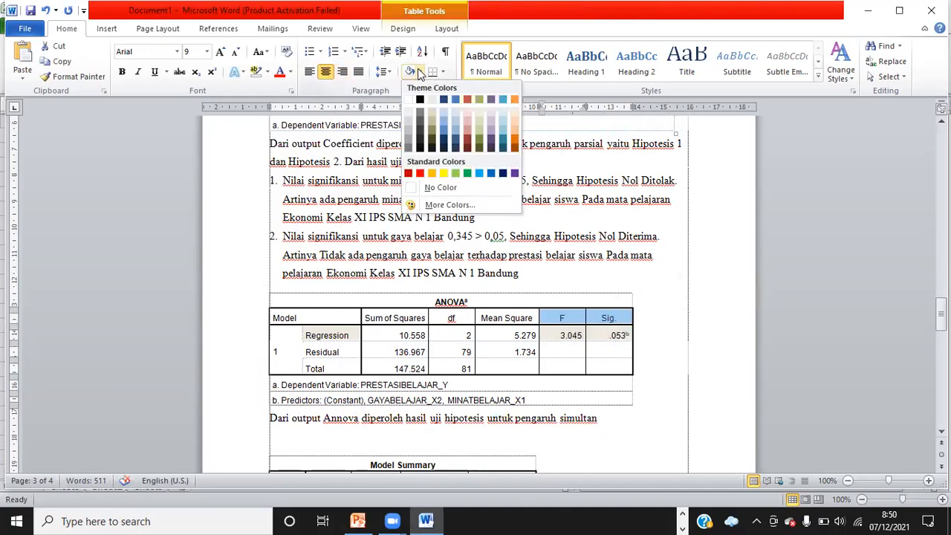
{"action": "left_click", "coordinate": [435, 119]}
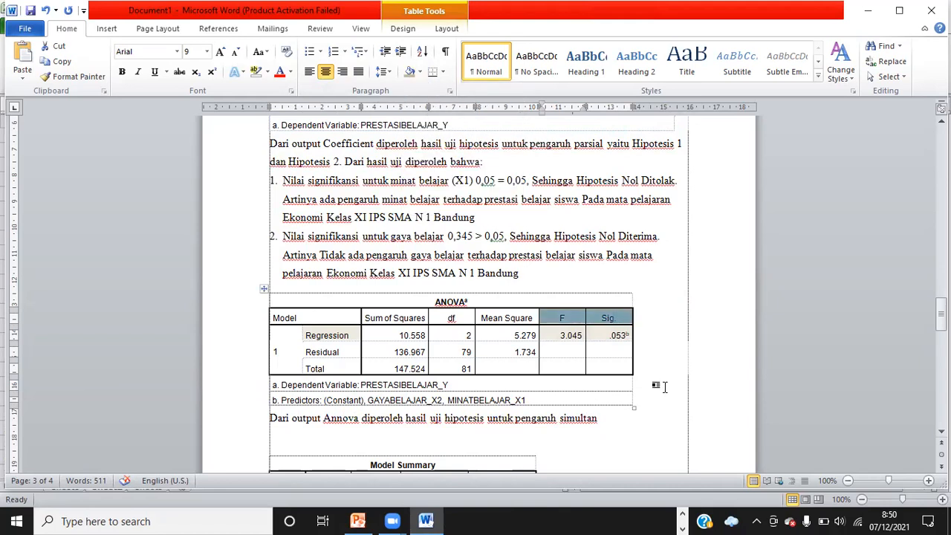
{"action": "left_click", "coordinate": [570, 319]}
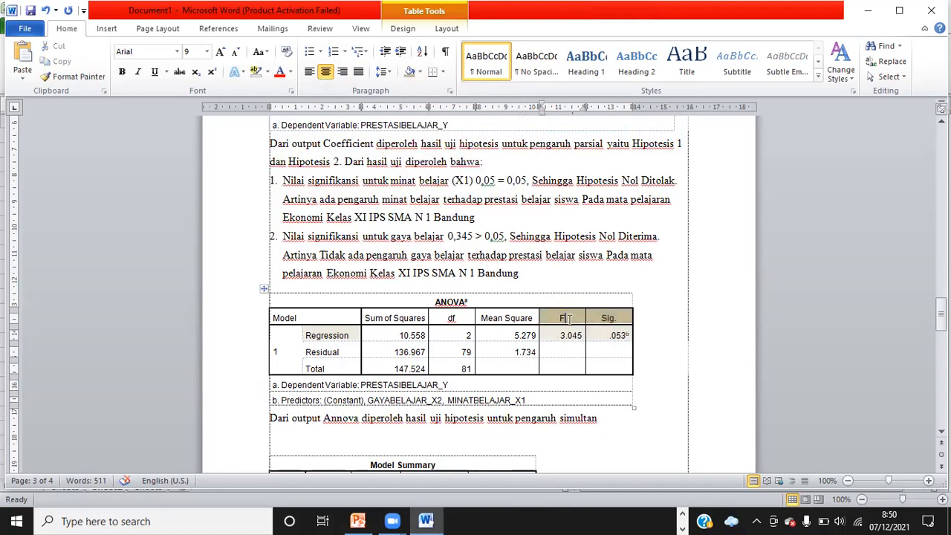
Finish the sentence with "yaitu hipotesis 3." and correct "Annova" to "Anova"
{"action": "left_click", "coordinate": [606, 421]}
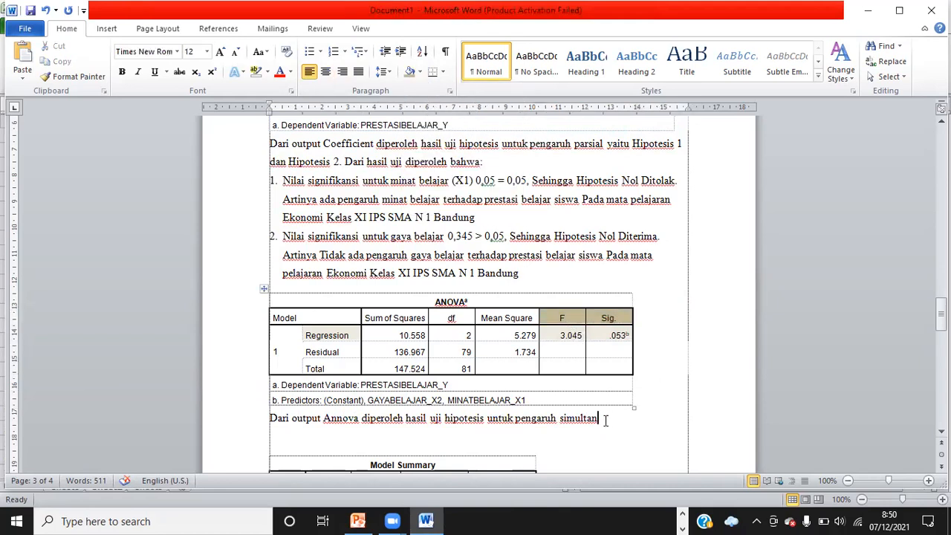
{"action": "type", "text": "yaitu hipot"}
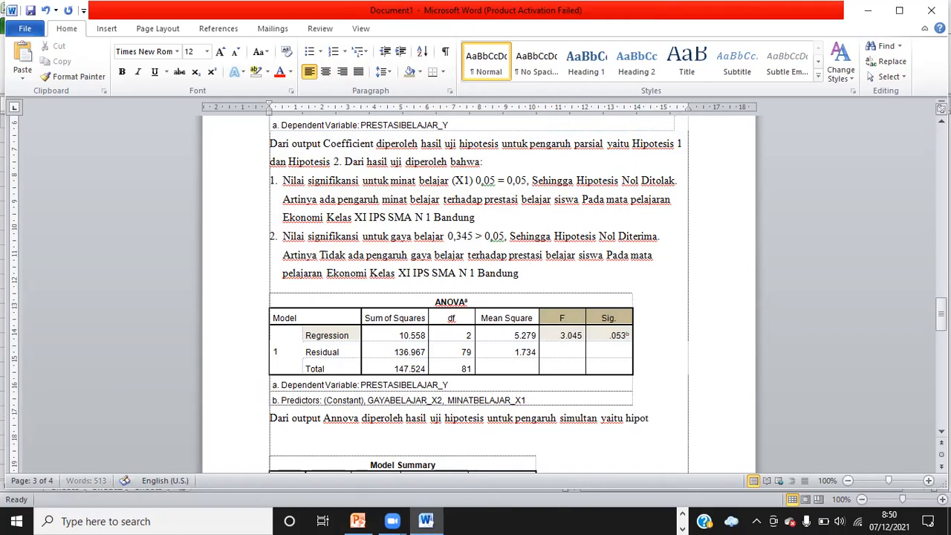
{"action": "type", "text": "esis 3."}
{"action": "left_click", "coordinate": [338, 417]}
{"action": "key", "text": "BackSpace"}
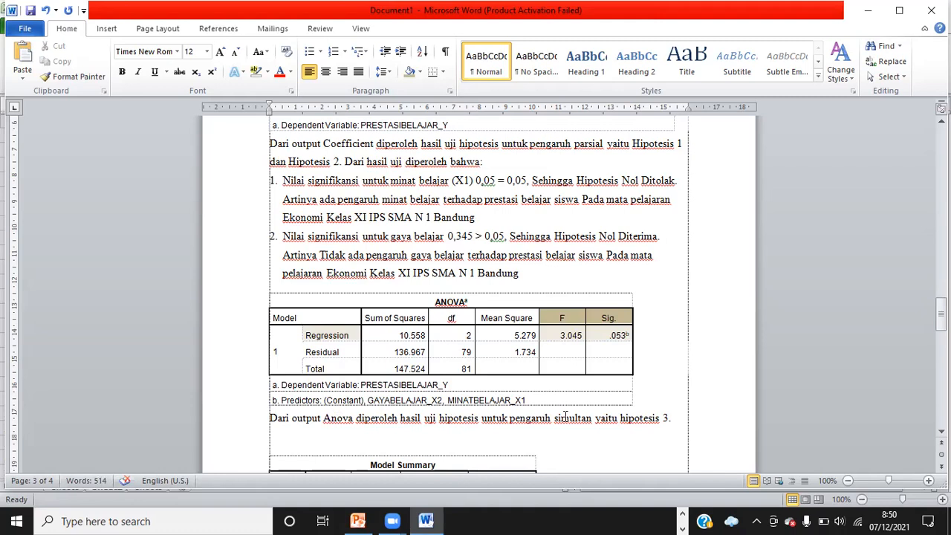
Add the line "Dari hasil uji diperoleh:" and start a numbered item 3 aligned to the left margin
{"action": "left_click", "coordinate": [679, 418]}
{"action": "key", "text": "Return"}
{"action": "type", "text": "Dari hasil uji d"}
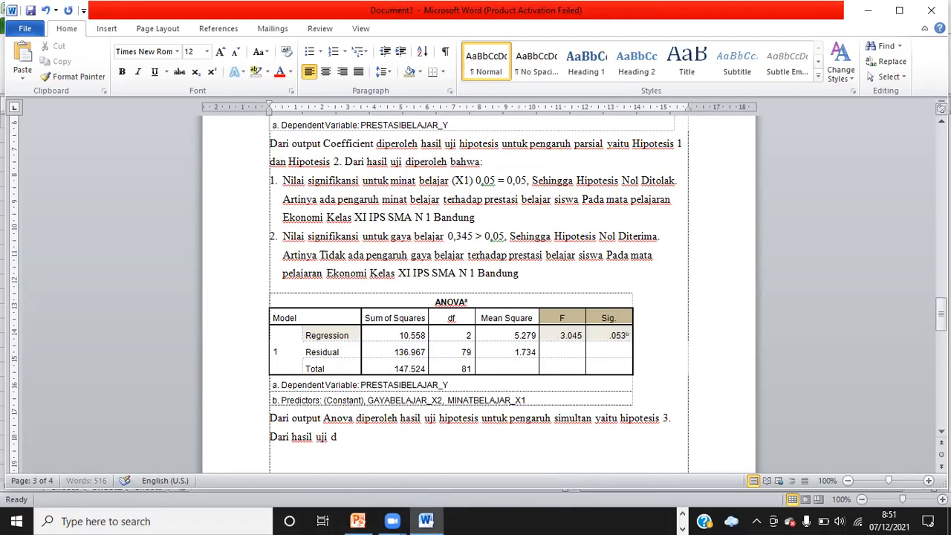
{"action": "type", "text": "iperoleh:"}
{"action": "key", "text": "Return"}
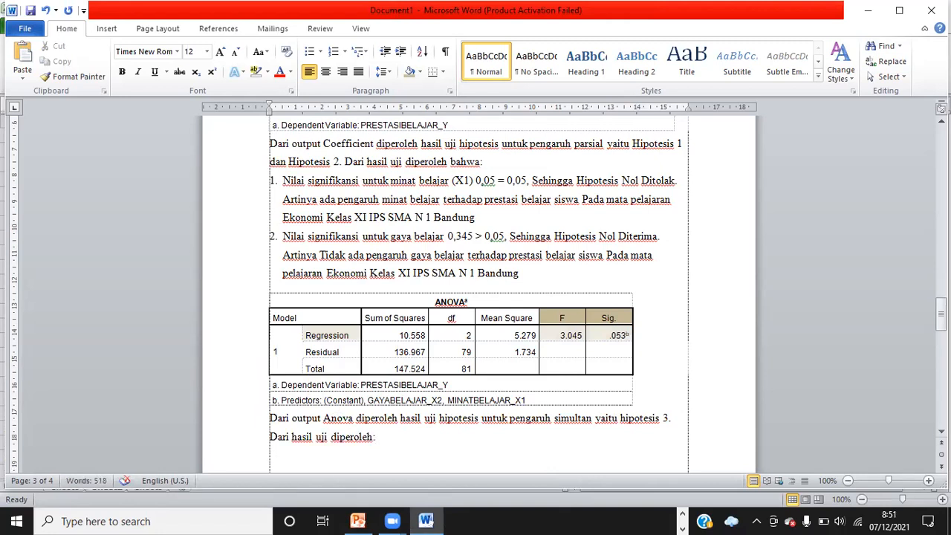
{"action": "type", "text": "3."}
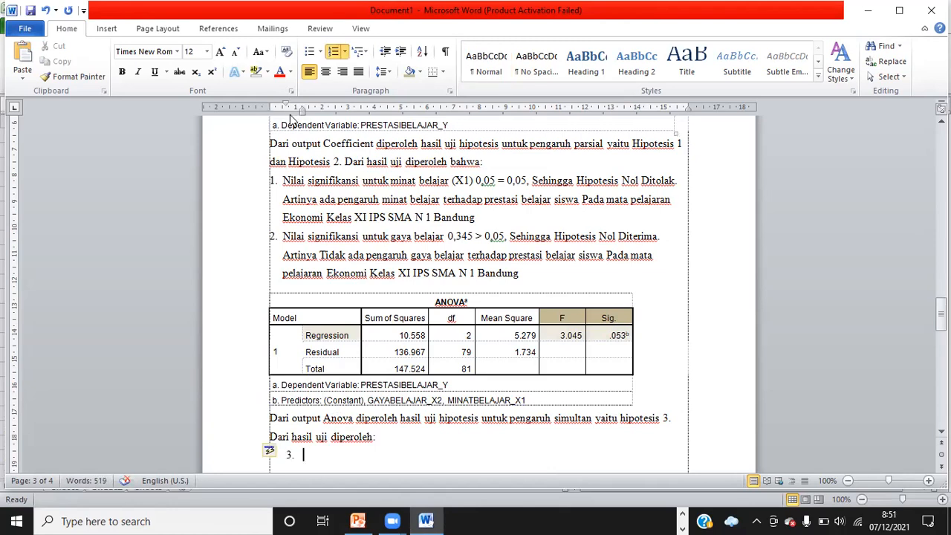
{"action": "left_click_drag", "start_coordinate": [286, 105], "coordinate": [286, 106]}
{"action": "mouse_move", "coordinate": [275, 110]}
{"action": "left_mouse_down"}
{"action": "mouse_move", "coordinate": [300, 110]}
{"action": "mouse_move", "coordinate": [281, 111]}
{"action": "left_mouse_up"}
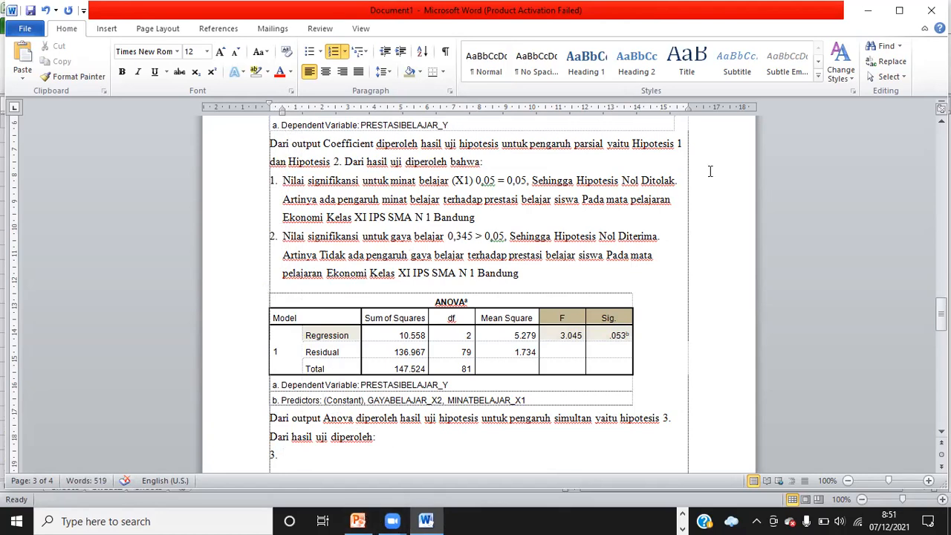
Write item 3 as "Nilai Signifikansi untuk minat belajar dan gaya belajar sebesar 0,053"
{"action": "type", "text": "Nilai Signifikansi "}
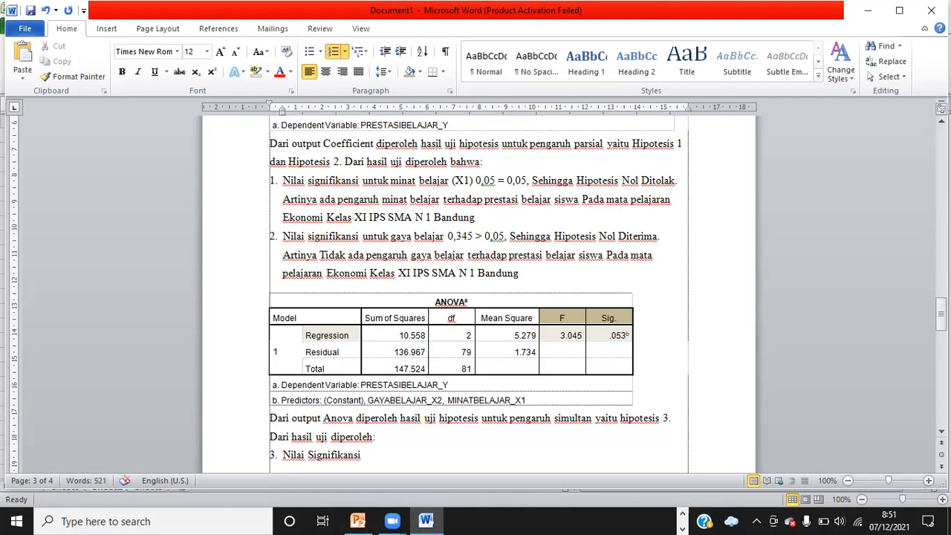
{"action": "type", "text": "untuk minat be"}
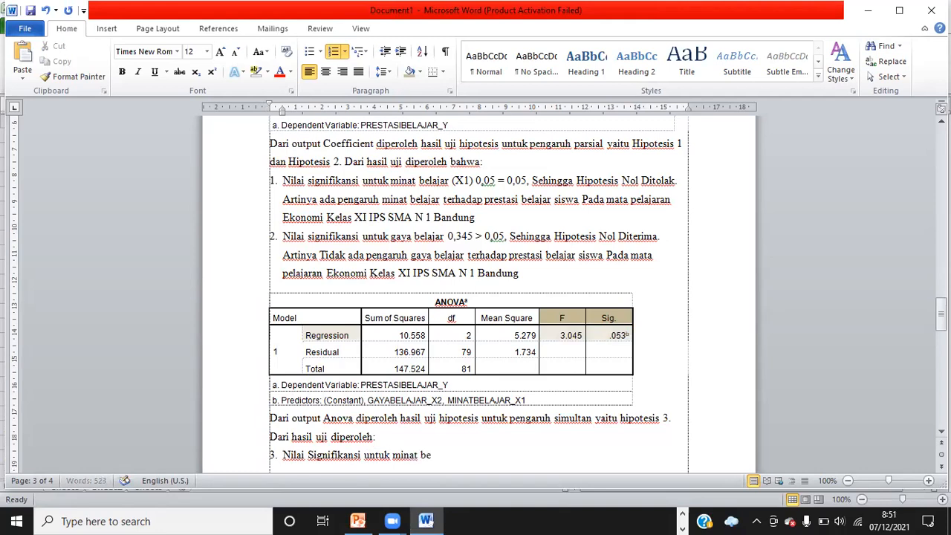
{"action": "type", "text": "lajar dan gaya belajar"}
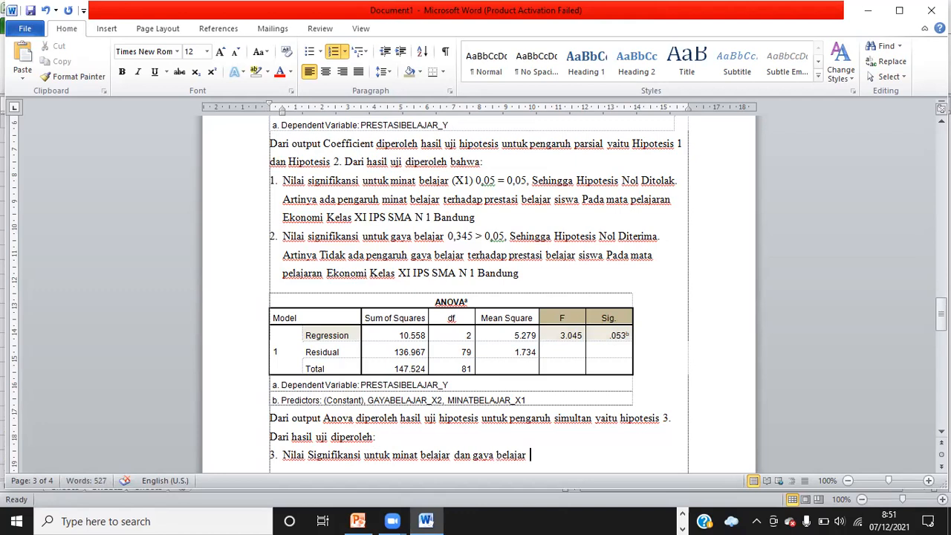
{"action": "type", "text": "sebesar 0,05"}
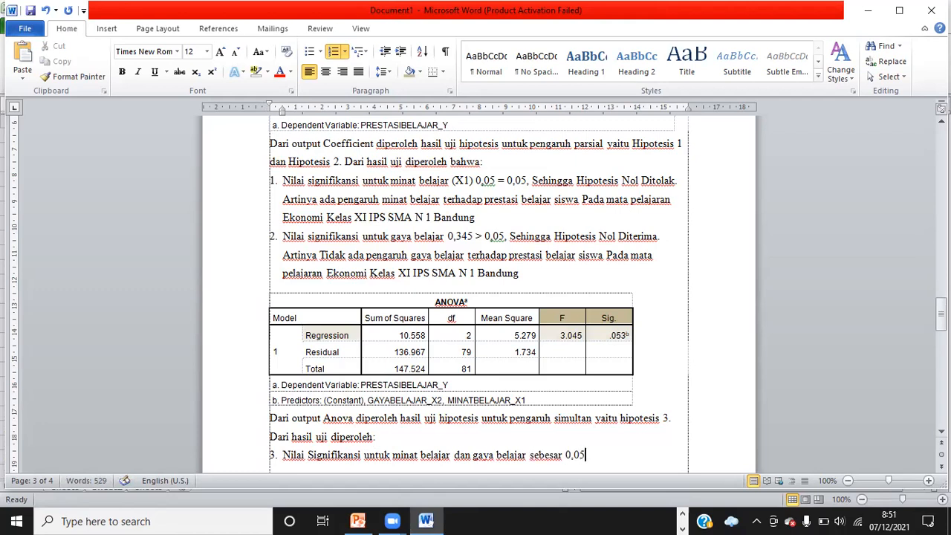
{"action": "type", "text": "3"}
Label the variables in item 3 by adding "(X1)" after minat belajar and "(X2)" after gaya belajar
{"action": "left_click", "coordinate": [527, 455]}
{"action": "type", "text": "( "}
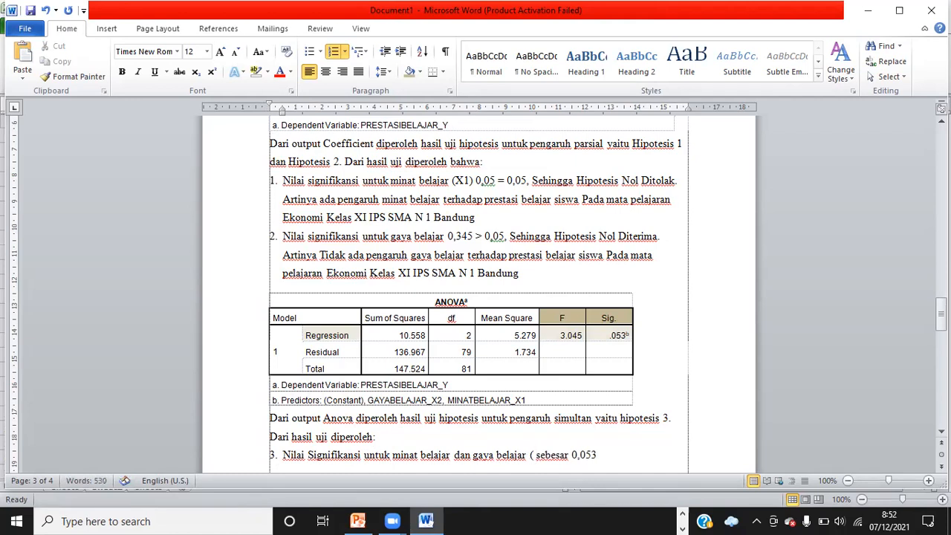
{"action": "type", "text": "X1"}
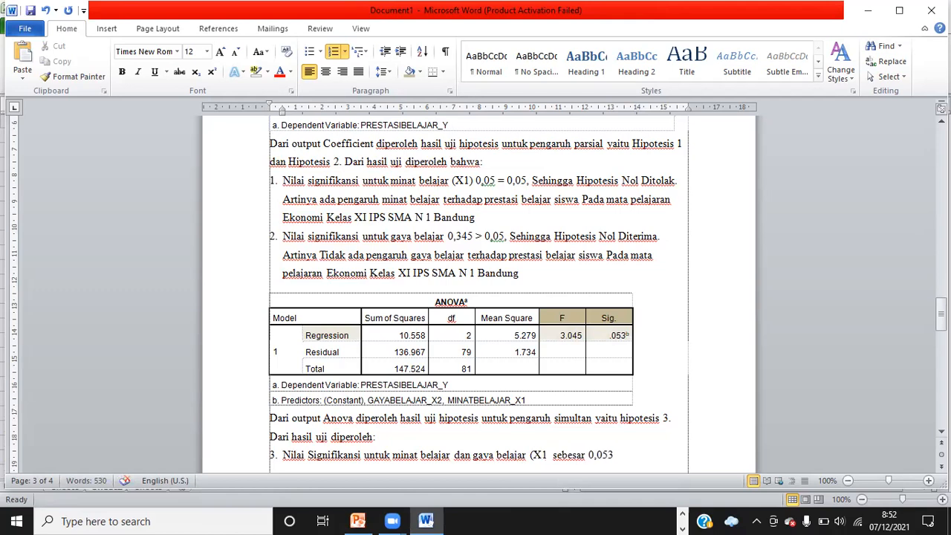
{"action": "key", "text": "BackSpace"}
{"action": "key", "text": "BackSpace"}
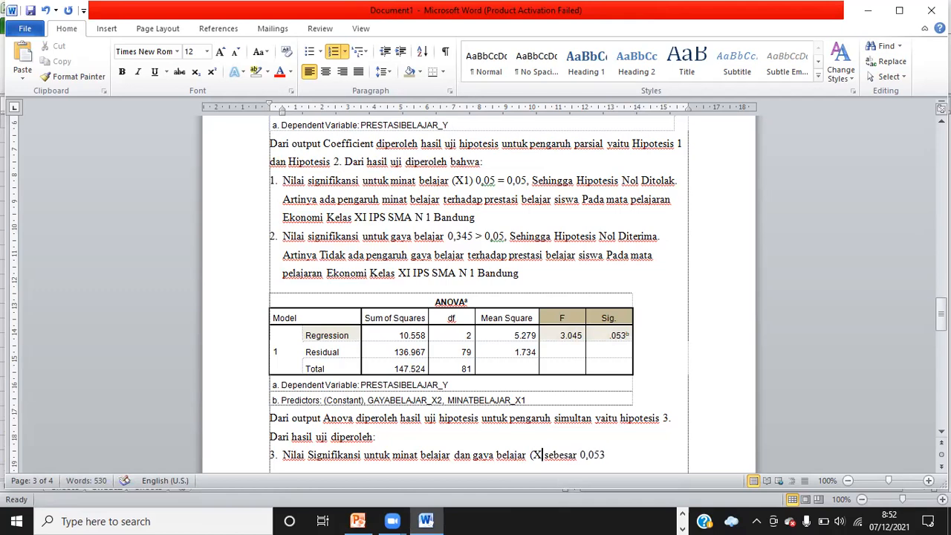
{"action": "type", "text": "2)"}
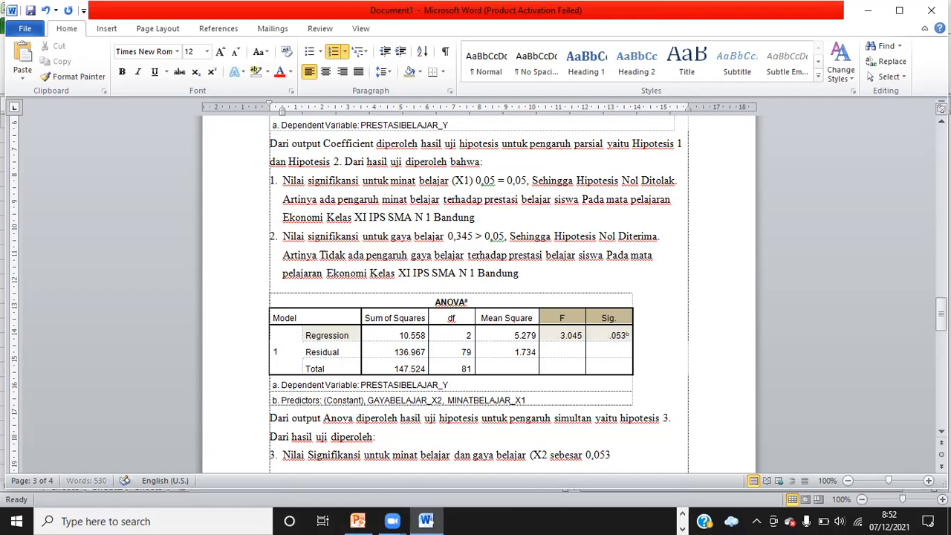
{"action": "left_click", "coordinate": [449, 454]}
{"action": "type", "text": "(X1)"}
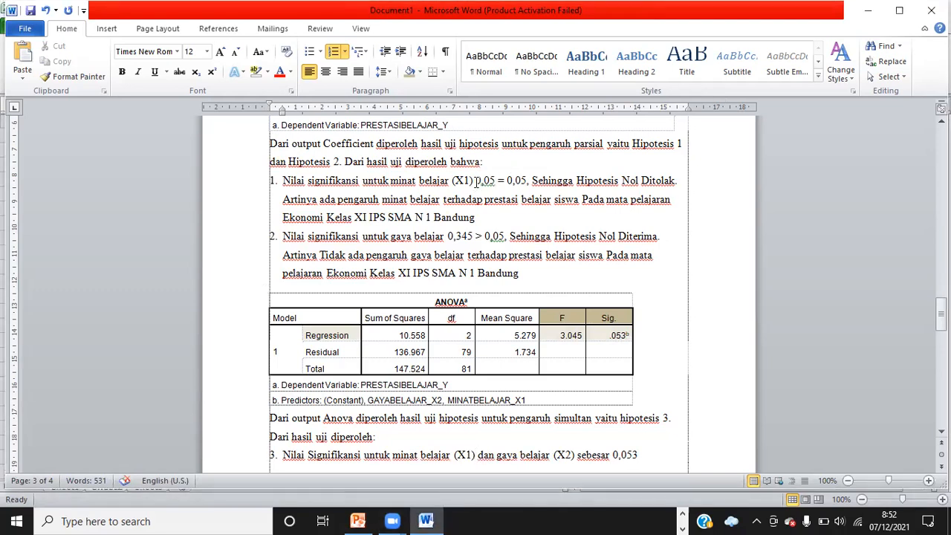
Insert "terhadap Y Sebesar" after "(X1)" in list item 1
{"action": "type", "text": "T"}
{"action": "key", "text": "BackSpace"}
{"action": "type", "text": "terhadap Y"}
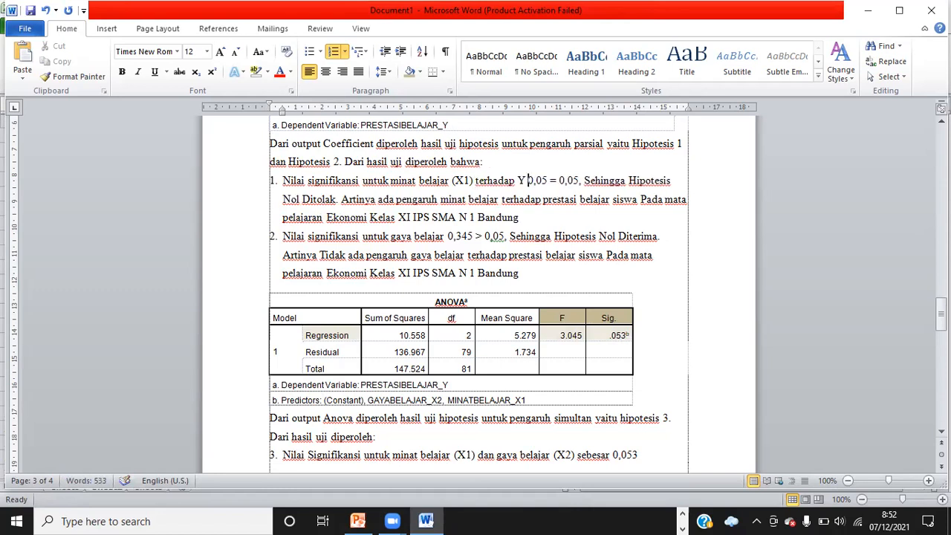
{"action": "type", "text": " Sebesar"}
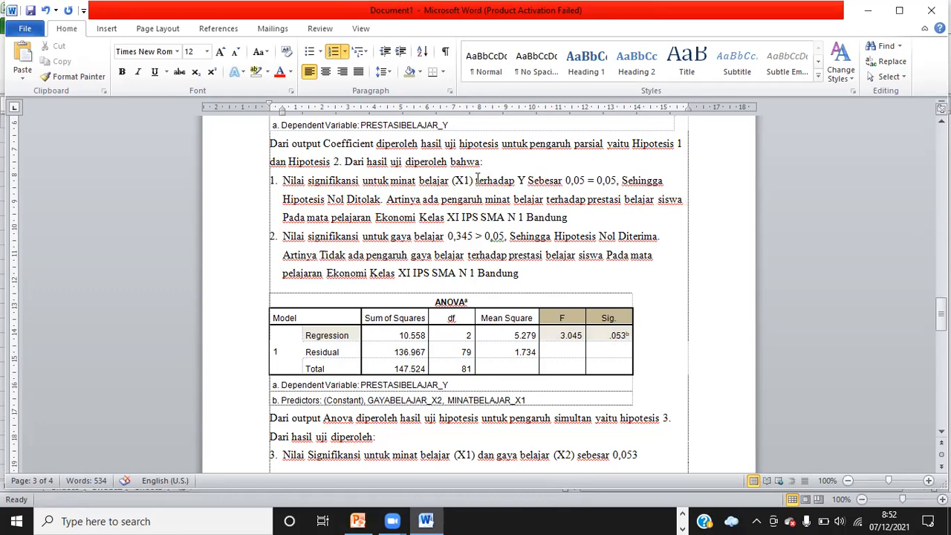
Copy "terhadap Y Sebesar" from item 1 and insert "(X2) terhadap Y Sebesar" after gaya belajar in item 2
{"action": "left_click_drag", "start_coordinate": [476, 179], "coordinate": [542, 176]}
{"action": "key", "text": "ctrl+c"}
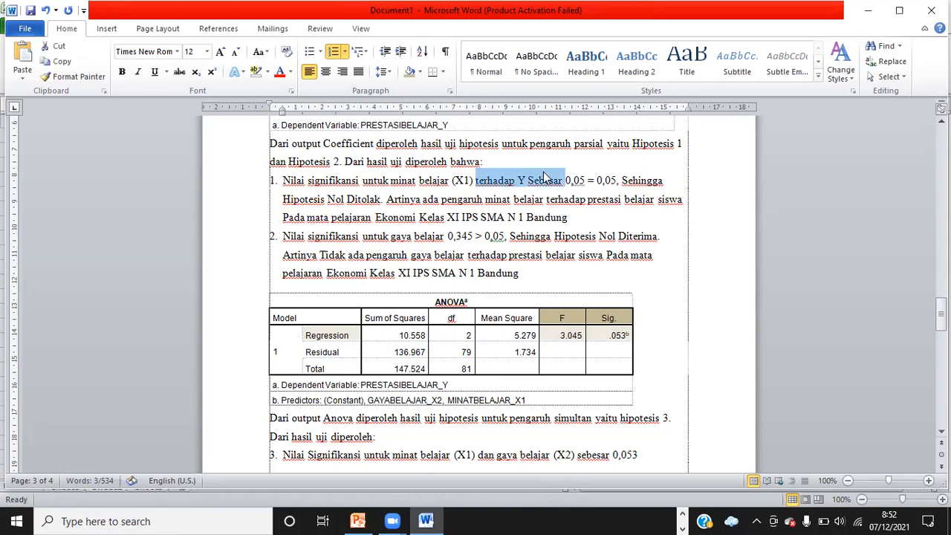
{"action": "left_click", "coordinate": [445, 237]}
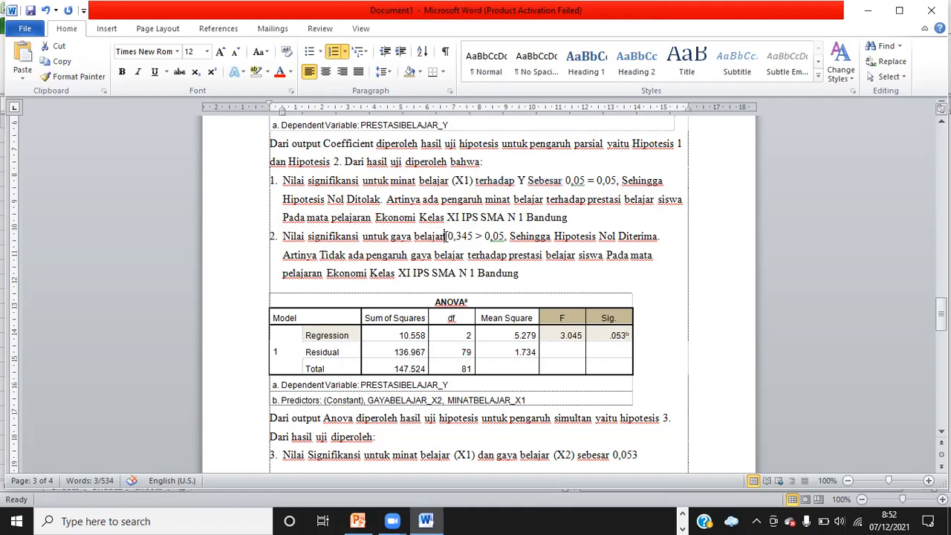
{"action": "type", "text": "(X2"}
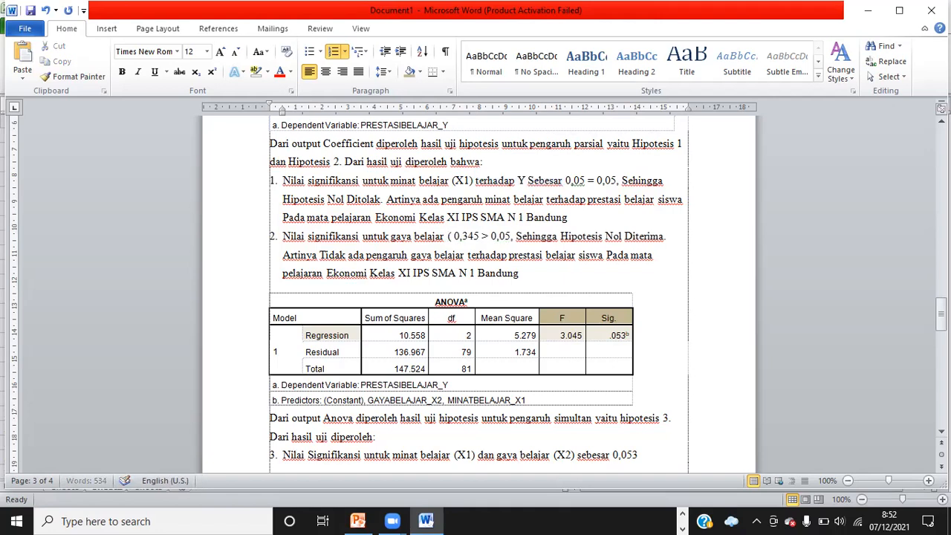
{"action": "type", "text": ")"}
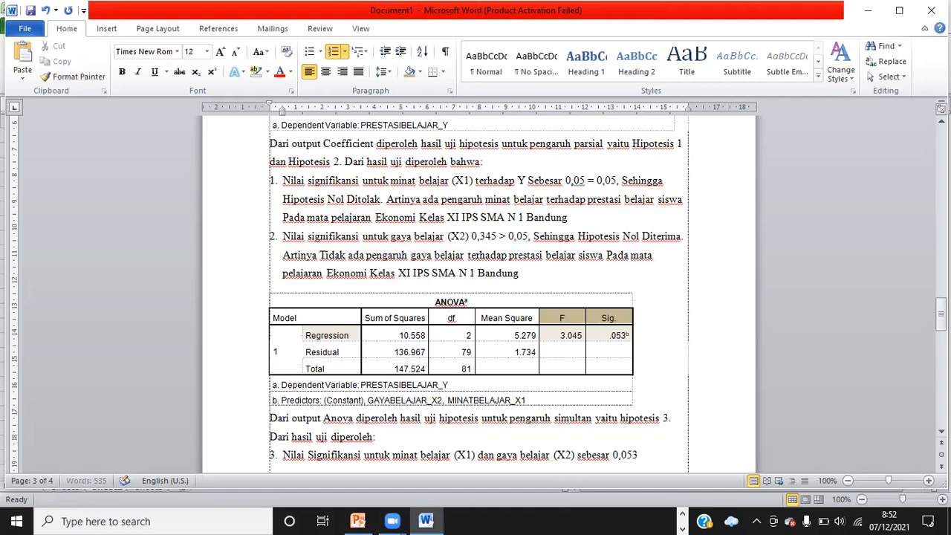
{"action": "key", "text": "ctrl+v"}
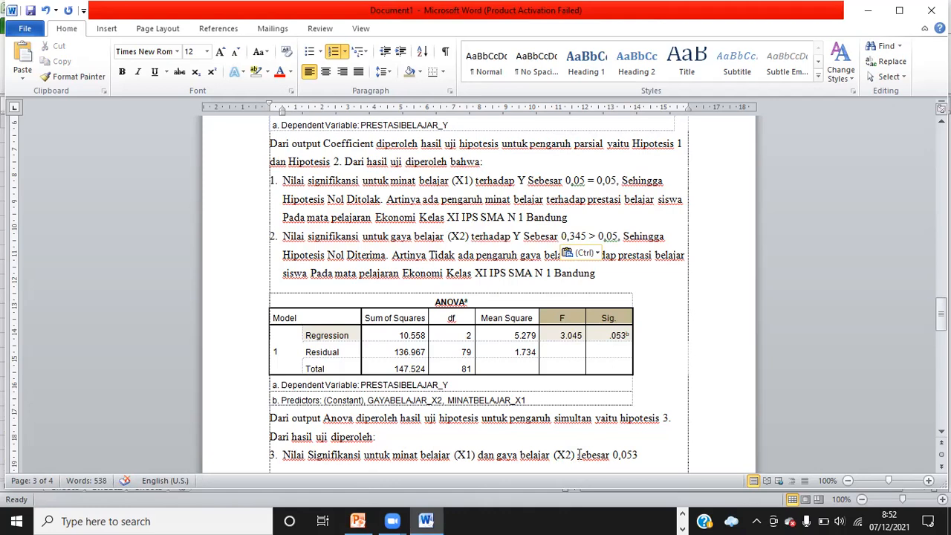
Insert "terhadap Y Sebesar" after "(X2)" in item 3 and end it with "> 0,05, Sehingga Hipotesis Nol Diterima."
{"action": "key", "text": "ctrl+v"}
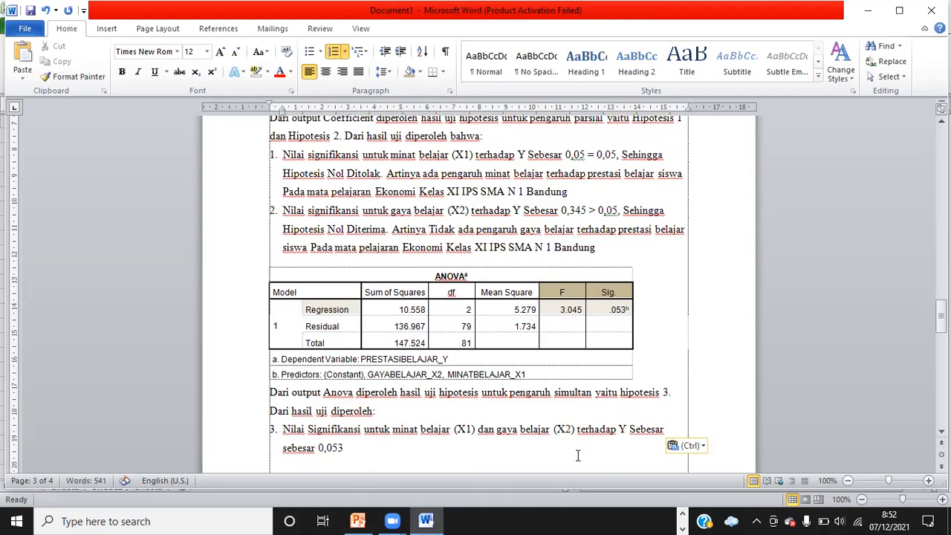
{"action": "left_click", "coordinate": [354, 448]}
{"action": "type", "text": ">"}
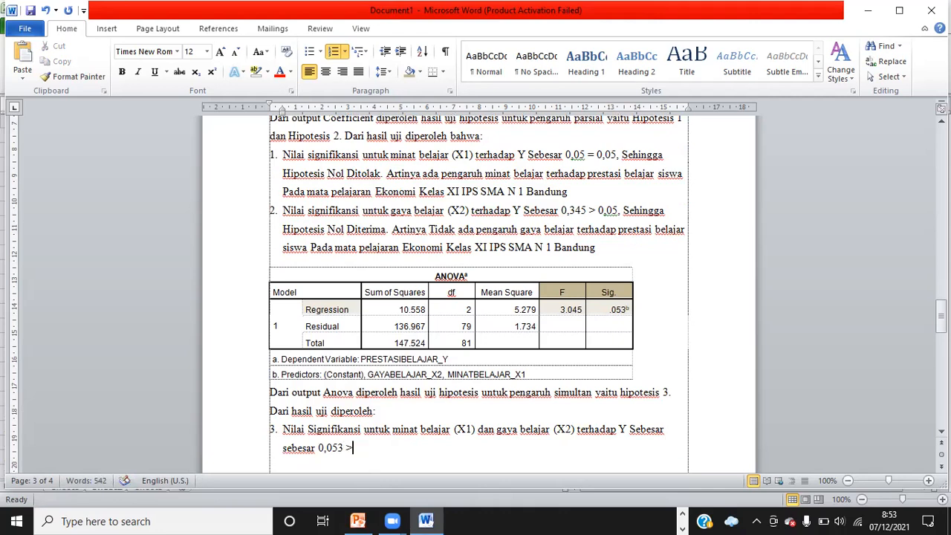
{"action": "type", "text": " 0,05, Sehingg"}
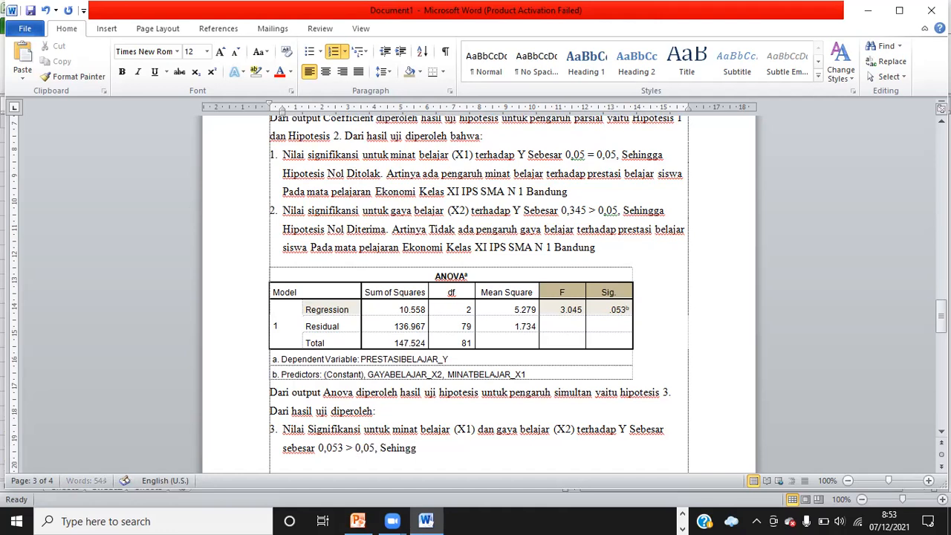
{"action": "type", "text": "a Hipotesis"}
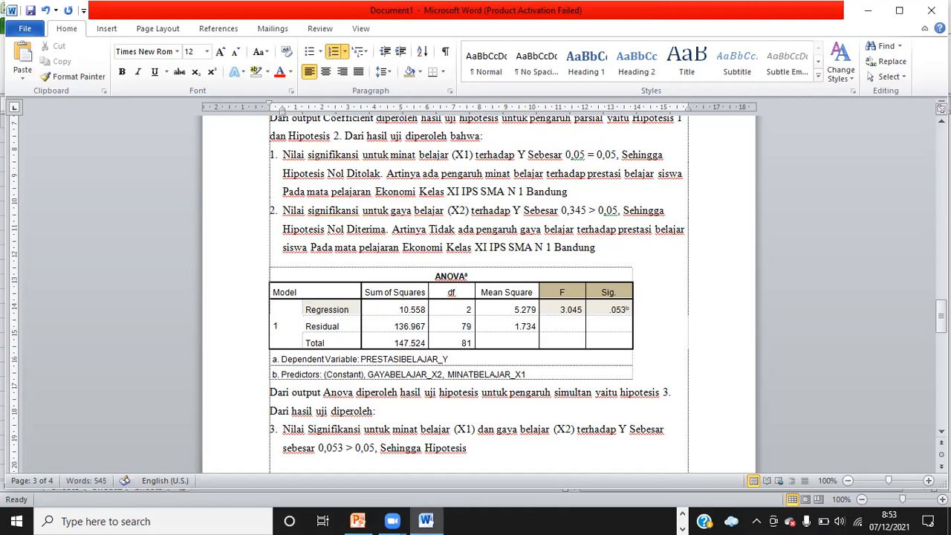
{"action": "type", "text": " Nol Diterima."}
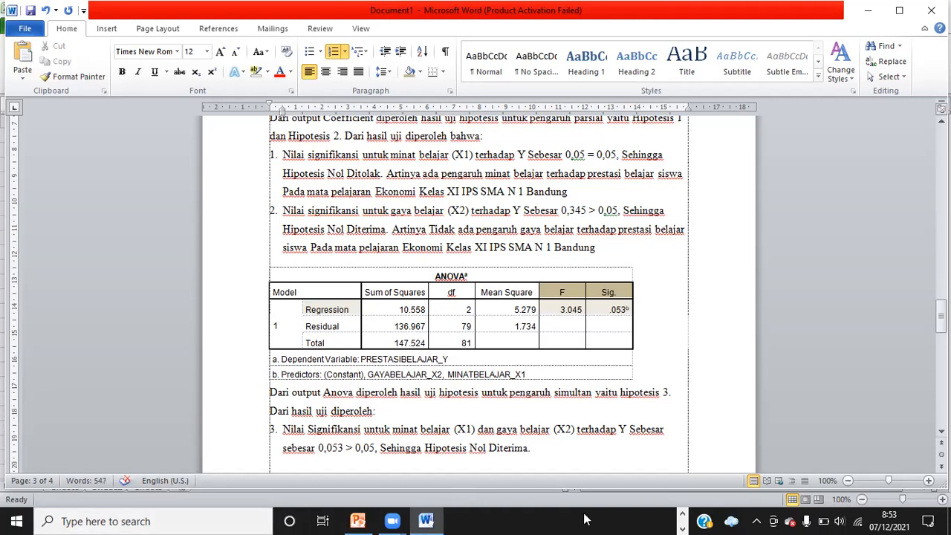
In the Excel sheet, copy hypothesis 3's H0 statement from "tidak ada pengaruh" to the end, then return to Word
{"action": "left_click", "coordinate": [683, 515]}
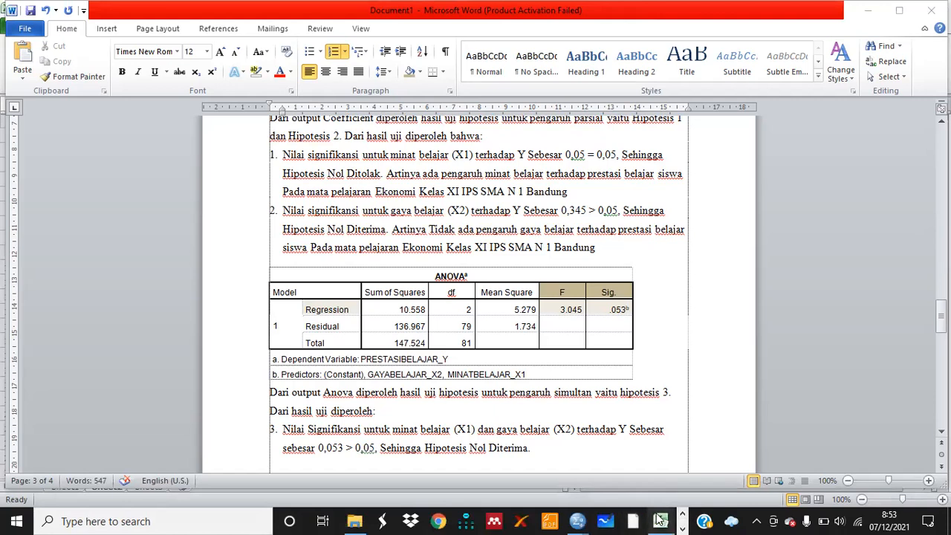
{"action": "mouse_move", "coordinate": [659, 521]}
{"action": "left_click", "coordinate": [645, 457]}
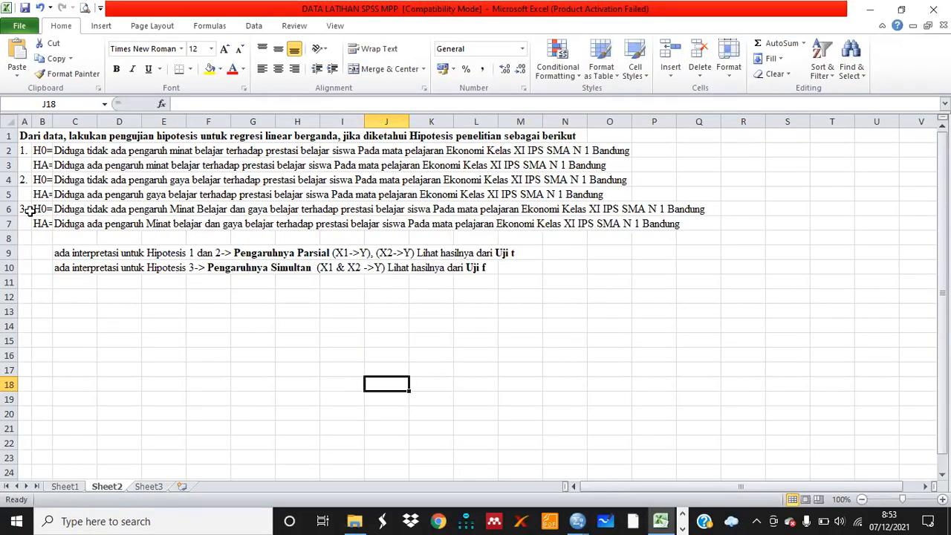
{"action": "left_click", "coordinate": [73, 209]}
{"action": "double_click", "coordinate": [83, 210]}
{"action": "left_click_drag", "start_coordinate": [87, 210], "coordinate": [706, 210]}
{"action": "key", "text": "ctrl+c"}
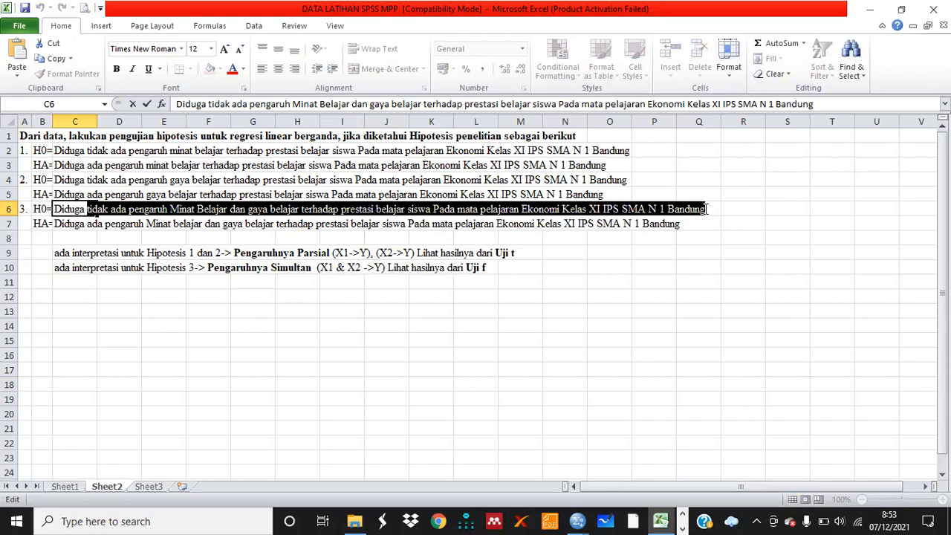
{"action": "left_click", "coordinate": [682, 528]}
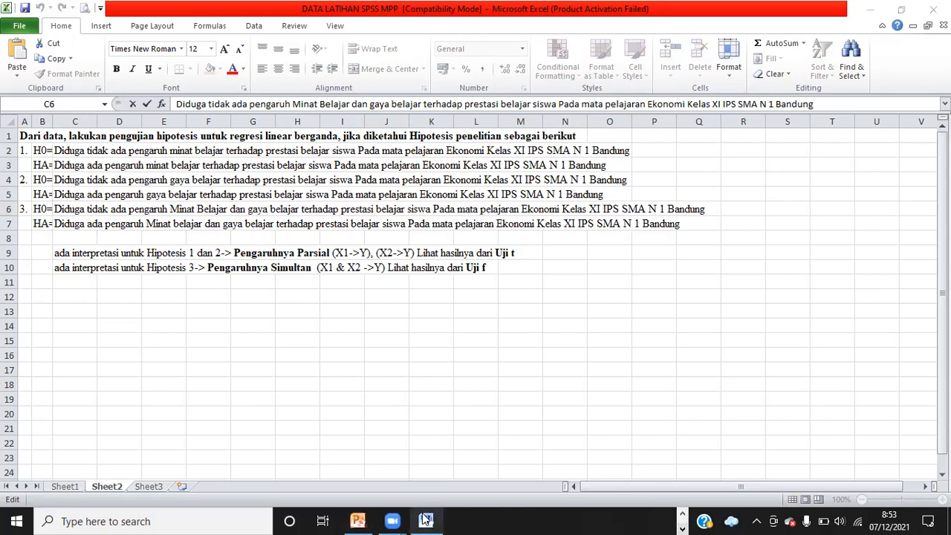
{"action": "mouse_move", "coordinate": [426, 520]}
{"action": "left_click", "coordinate": [417, 453]}
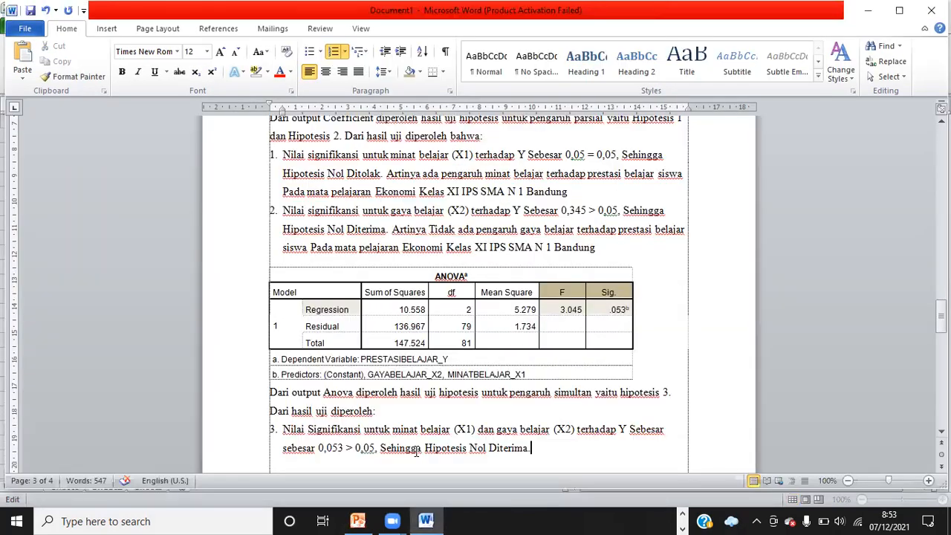
Append "Artinya," to item 3 and paste the copied hypothesis statement after it
{"action": "left_click", "coordinate": [529, 448]}
{"action": "type", "text": "Artinya,"}
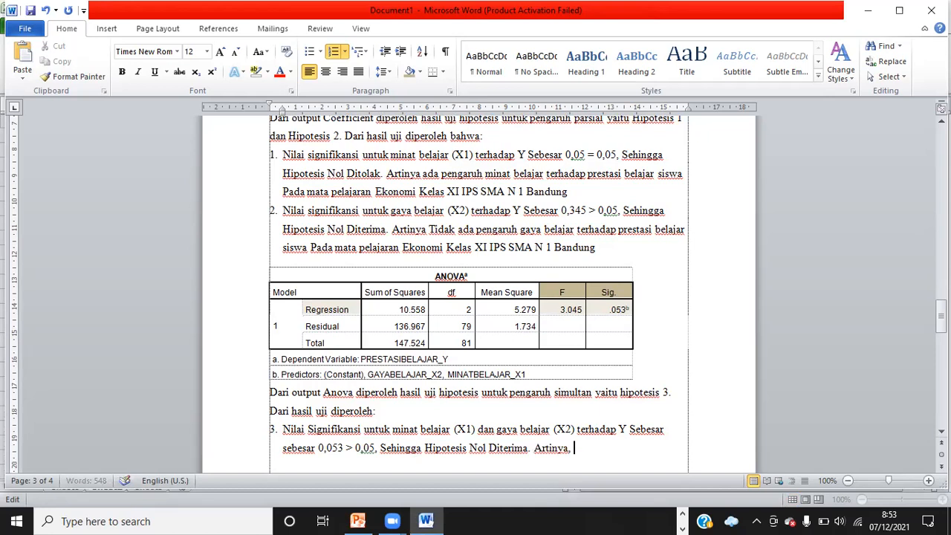
{"action": "key", "text": "ctrl+v"}
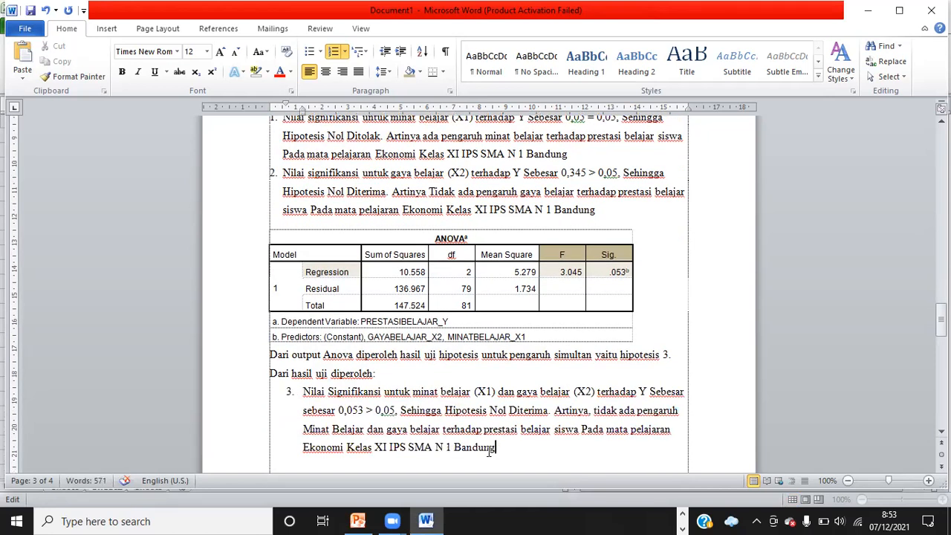
Justify the paragraphs from item 1 through item 3
{"action": "left_click_drag", "start_coordinate": [510, 447], "coordinate": [286, 118]}
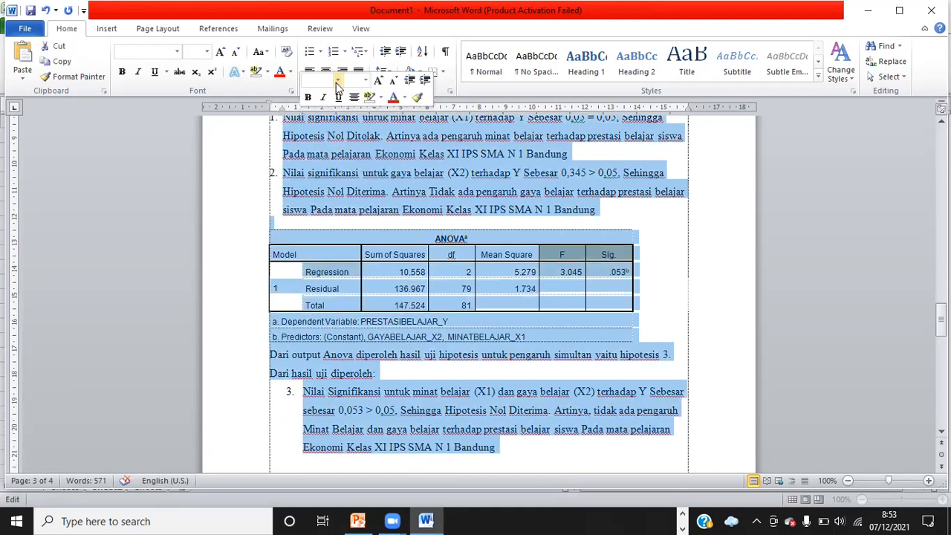
{"action": "left_click", "coordinate": [358, 72]}
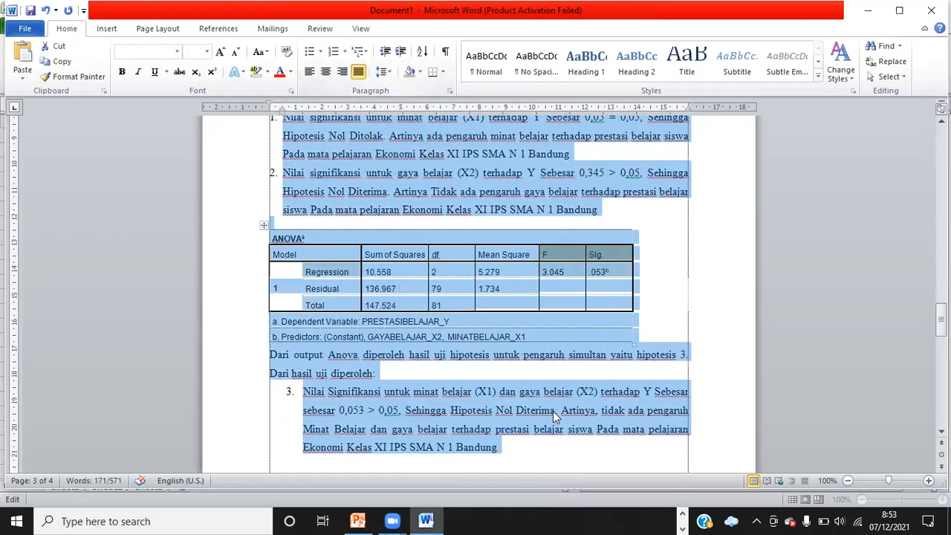
{"action": "left_click", "coordinate": [583, 449]}
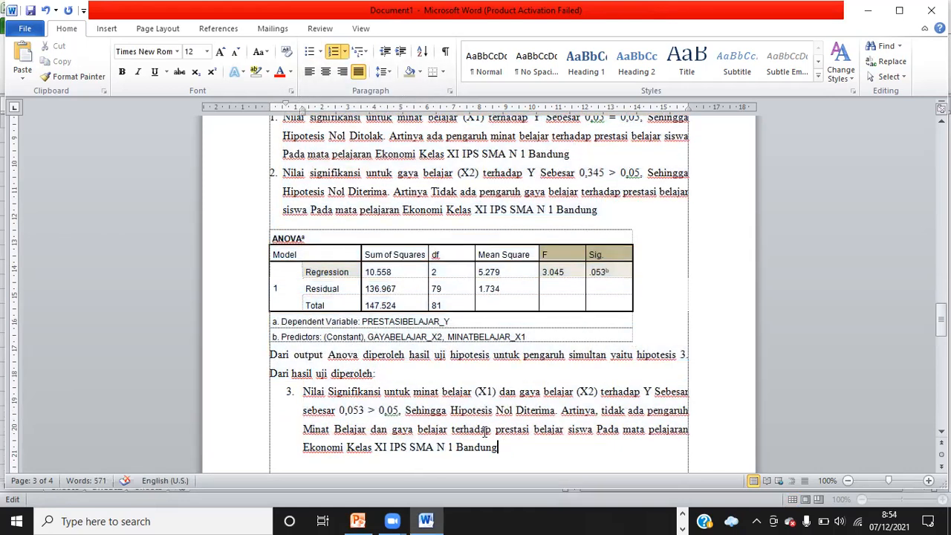
Capitalize "gaya belajar" as "Gaya Belajar" in item 3's interpretation sentence
{"action": "left_click", "coordinate": [398, 429]}
{"action": "key", "text": "BackSpace"}
{"action": "type", "text": "G"}
{"action": "key", "text": "BackSpace"}
{"action": "type", "text": "B"}
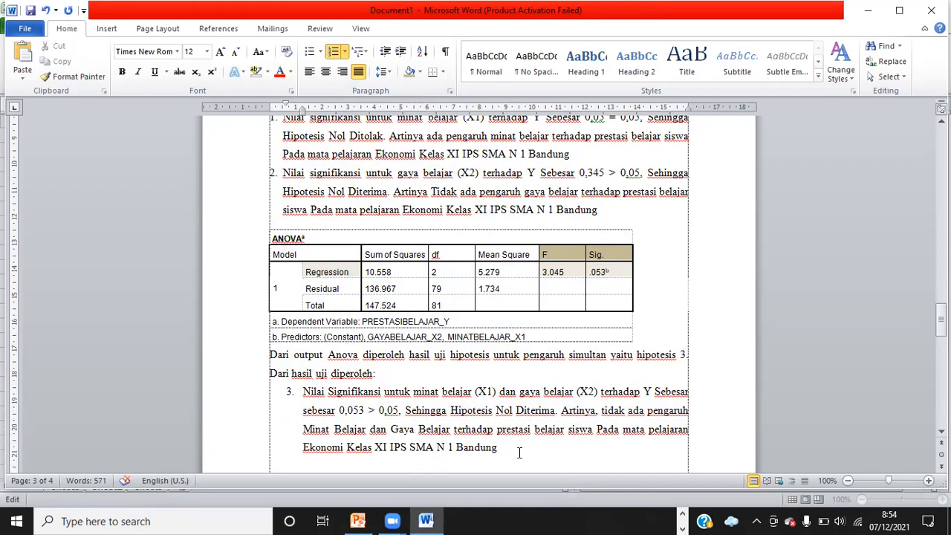
Shift item 3's indent so it aligns with the left margin like the earlier items
{"action": "left_click", "coordinate": [303, 392]}
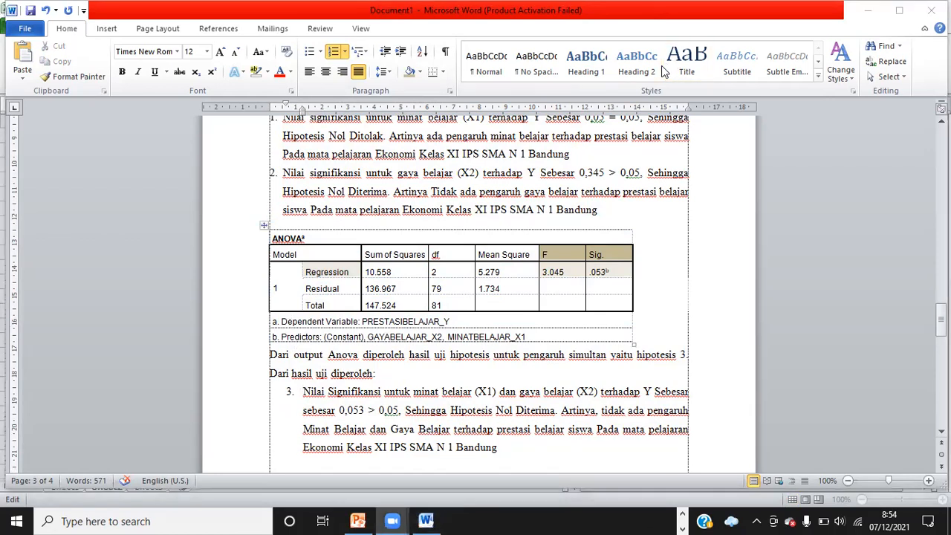
{"action": "mouse_move", "coordinate": [286, 102]}
{"action": "left_mouse_down"}
{"action": "mouse_move", "coordinate": [269, 102]}
{"action": "mouse_move", "coordinate": [293, 111]}
{"action": "mouse_move", "coordinate": [284, 111]}
{"action": "left_mouse_up"}
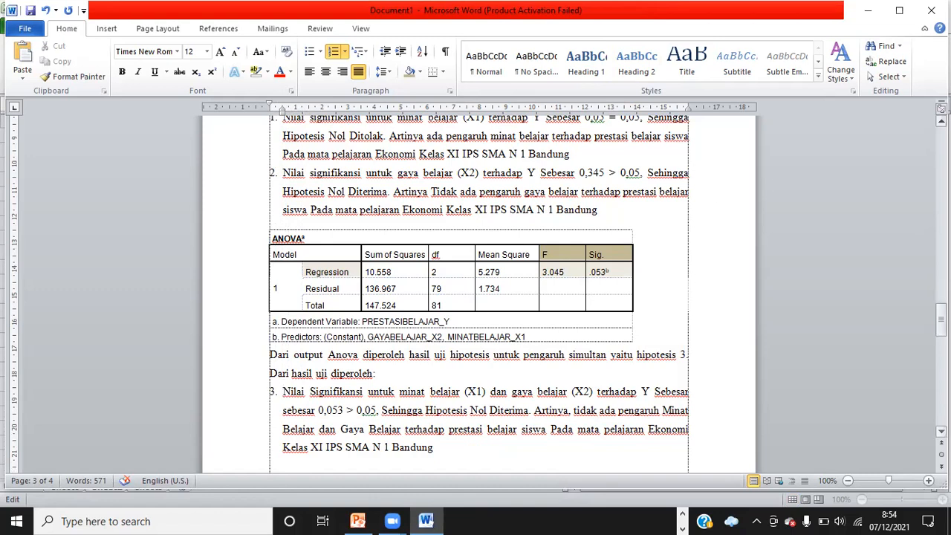
Move the Model Summary table onto the next page and add an empty paragraph below it
{"action": "scroll", "coordinate": [941, 431], "scroll_direction": "down", "scroll_amount": 3}
{"action": "left_click", "coordinate": [942, 431]}
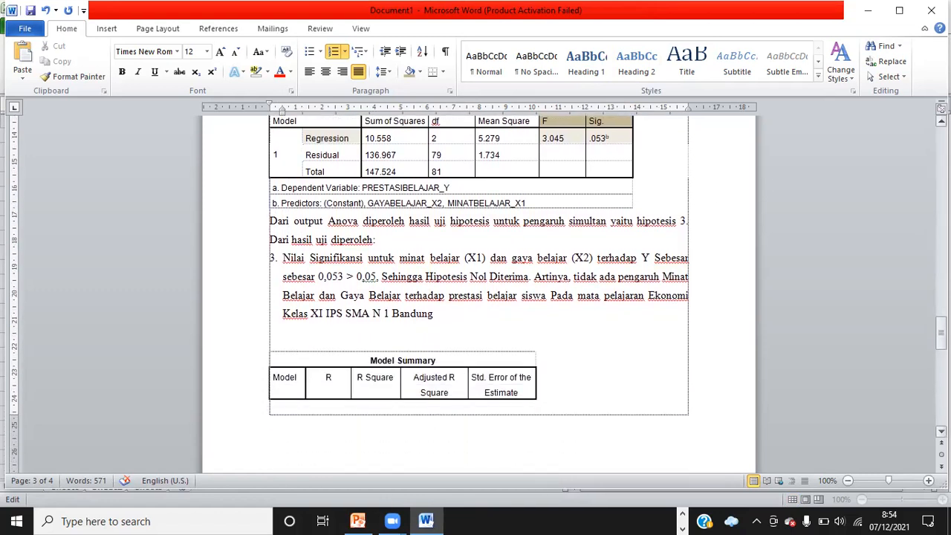
{"action": "left_click", "coordinate": [280, 338]}
{"action": "key", "text": "BackSpace"}
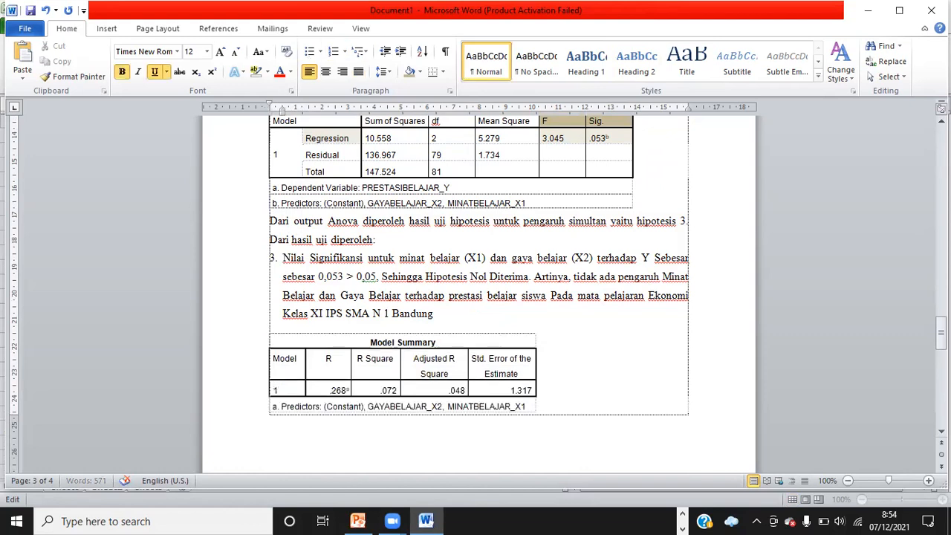
{"action": "key", "text": "Return"}
{"action": "key", "text": "Return"}
{"action": "key", "text": "Return"}
{"action": "key", "text": "Return"}
{"action": "key", "text": "Return"}
{"action": "key", "text": "Down"}
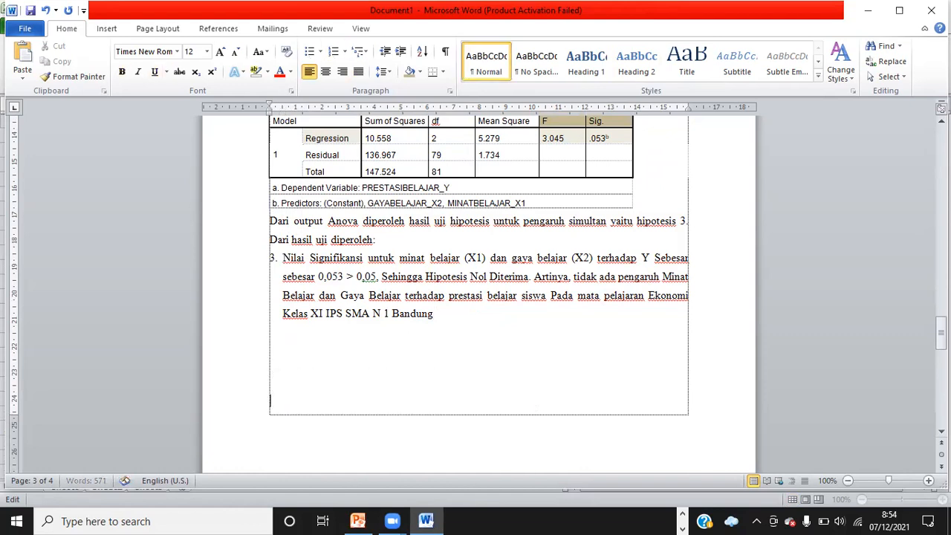
{"action": "key", "text": "Down"}
{"action": "key", "text": "Down"}
{"action": "key", "text": "Down"}
{"action": "key", "text": "Down"}
{"action": "key", "text": "Down"}
{"action": "key", "text": "Return"}
{"action": "key", "text": "Up"}
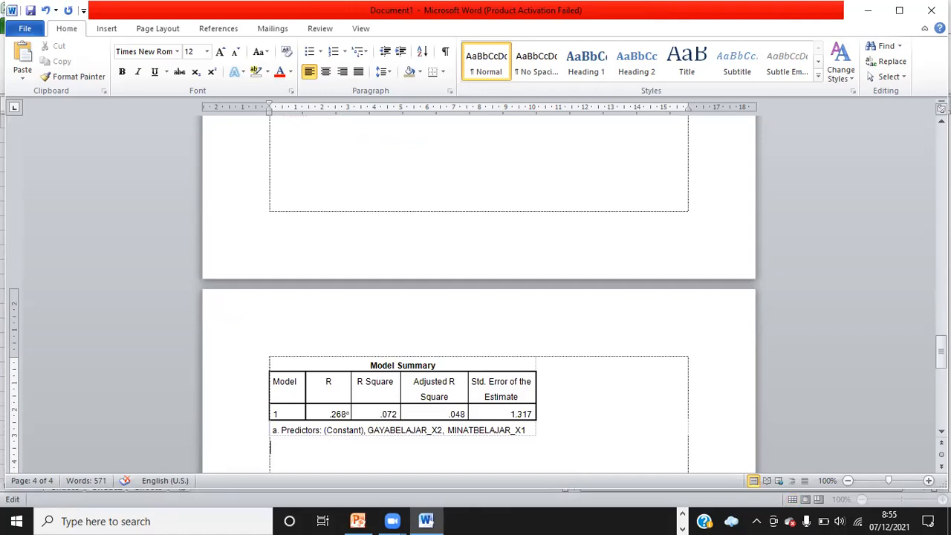
Write "Dari output Model Summary dapat diperoleh" below the Model Summary table
{"action": "type", "text": "Dari output Mo"}
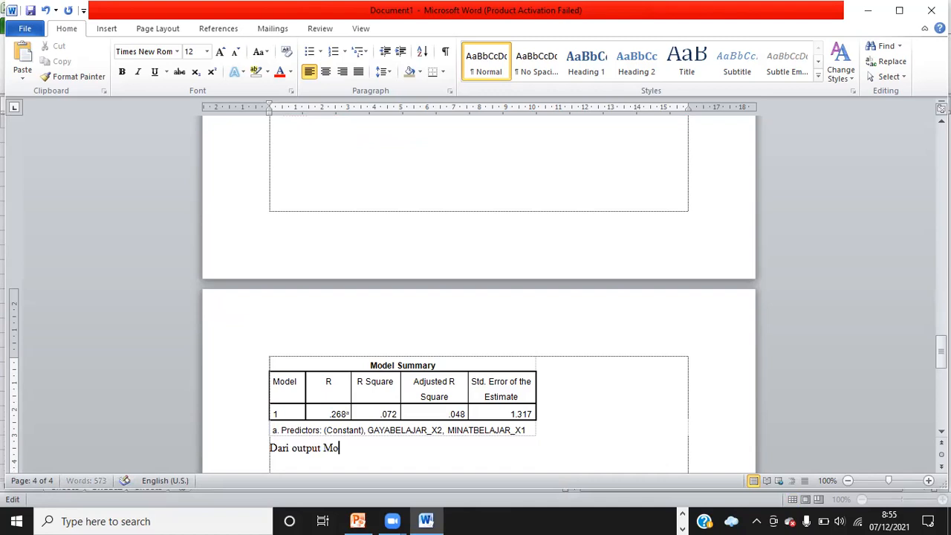
{"action": "type", "text": "del Summary dap"}
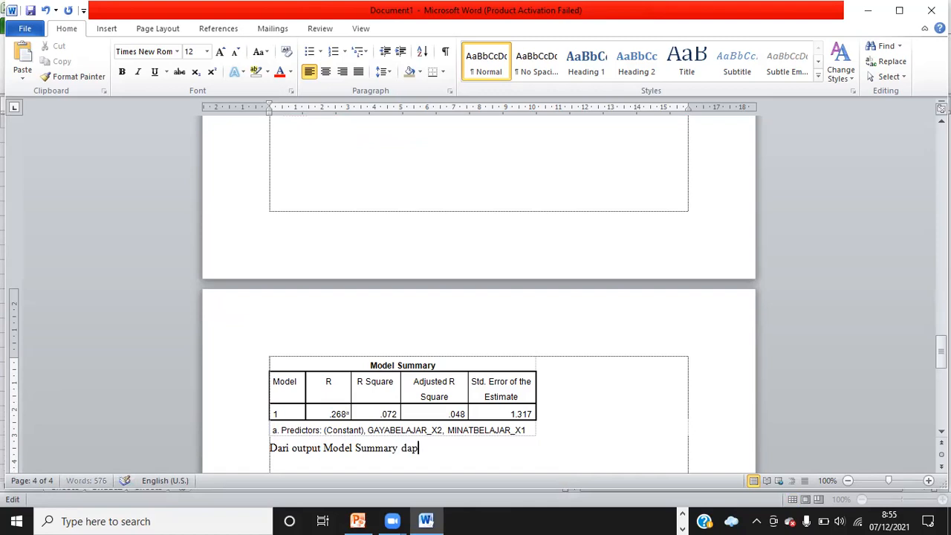
{"action": "type", "text": "at diperoleh"}
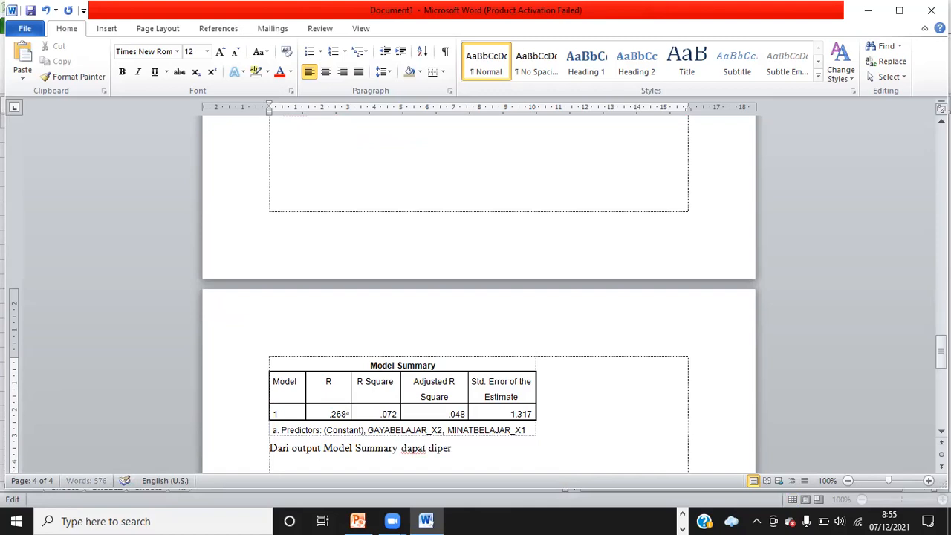